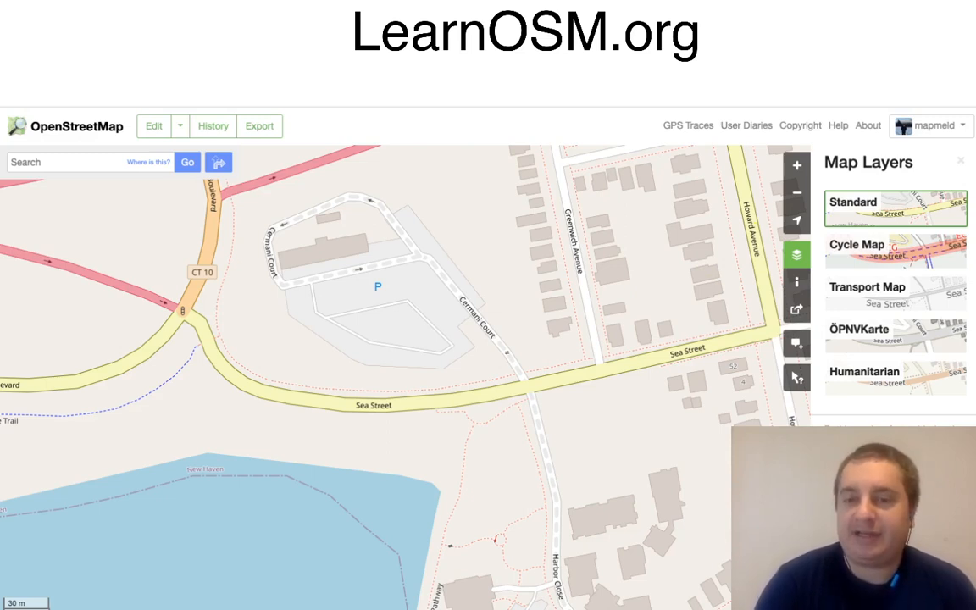
Step: Display the Sea Street area with the Humanitarian map layer
{"action": "left_click", "coordinate": [873, 377]}
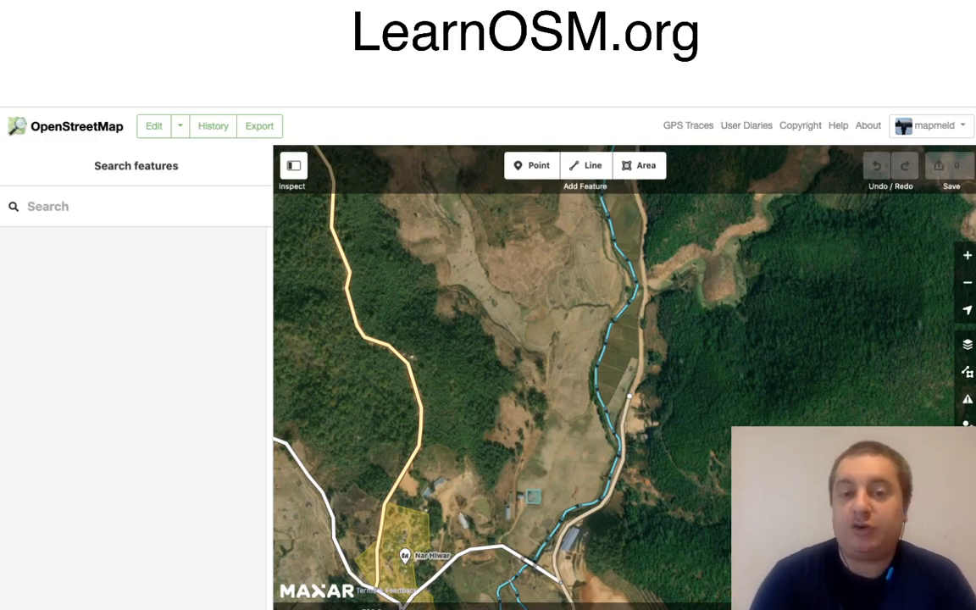
Step: Examine where the mapped minor road beside the river ends, north-east of Nar Hlwar
{"action": "left_click_drag", "start_coordinate": [517, 517], "coordinate": [579, 417]}
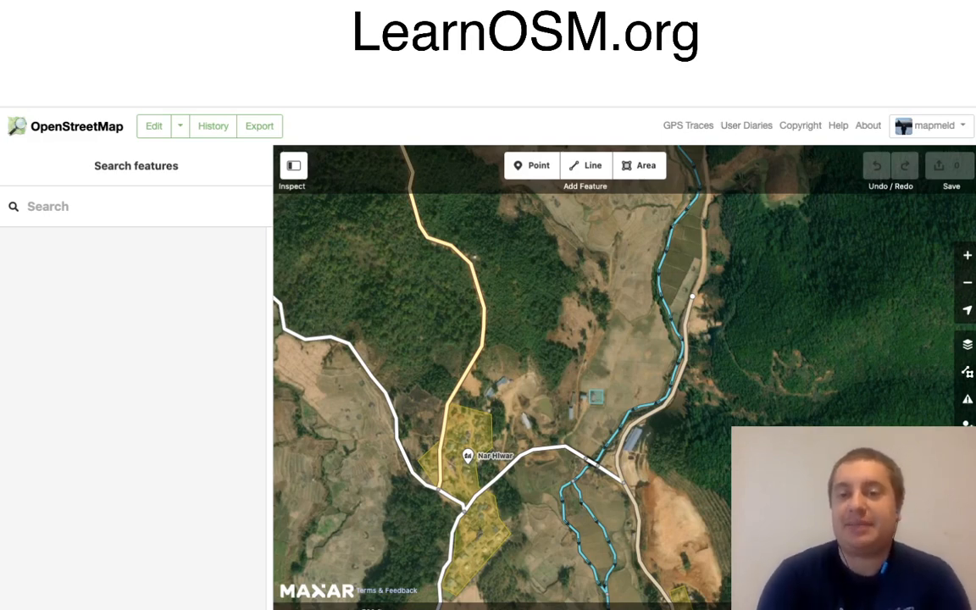
{"action": "left_click_drag", "start_coordinate": [633, 272], "coordinate": [582, 364]}
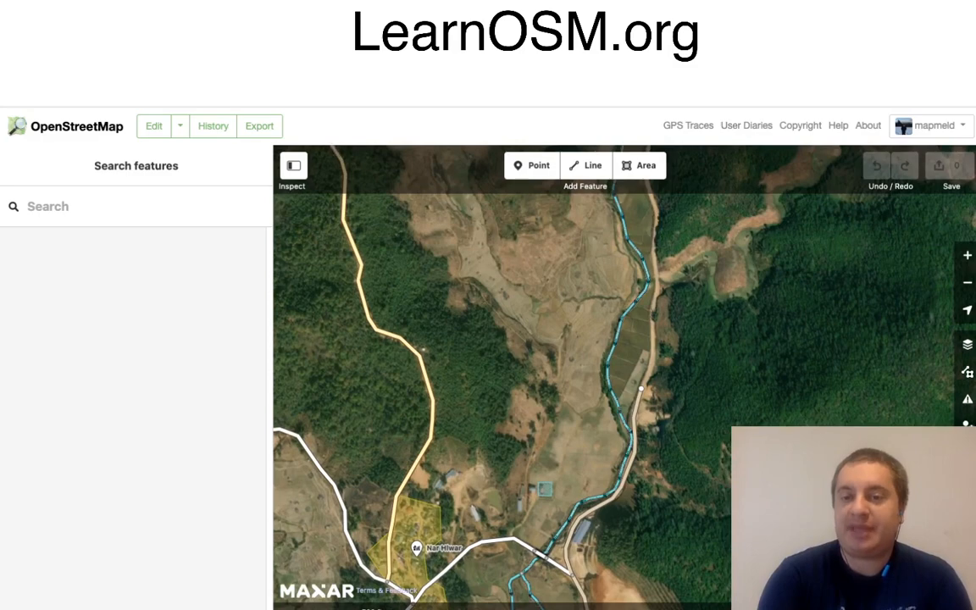
{"action": "left_click", "coordinate": [642, 389]}
{"action": "left_click", "coordinate": [688, 387]}
{"action": "scroll", "coordinate": [688, 387], "scroll_direction": "up", "scroll_amount": 1}
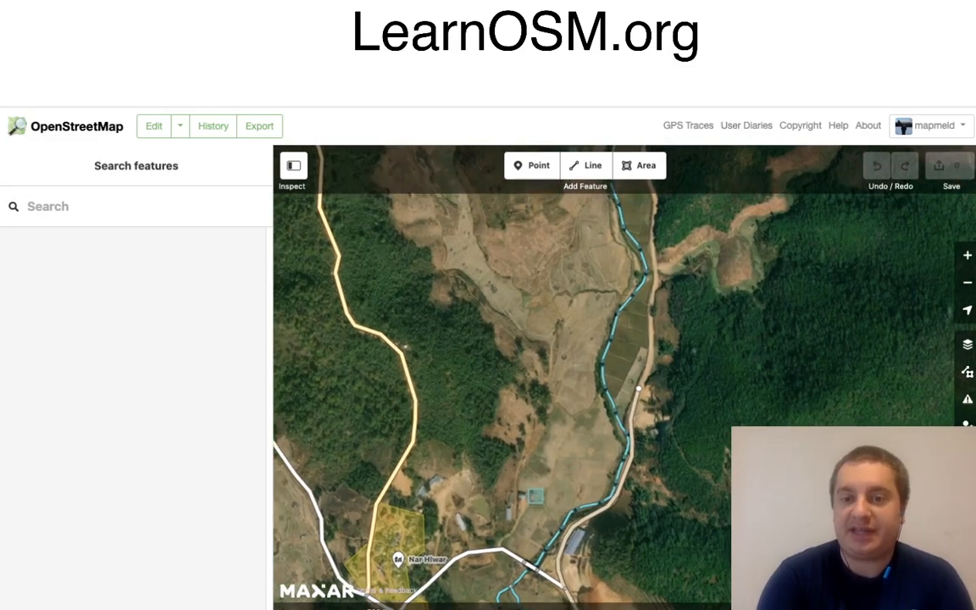
{"action": "scroll", "coordinate": [673, 390], "scroll_direction": "up", "scroll_amount": 3}
{"action": "left_click", "coordinate": [600, 420]}
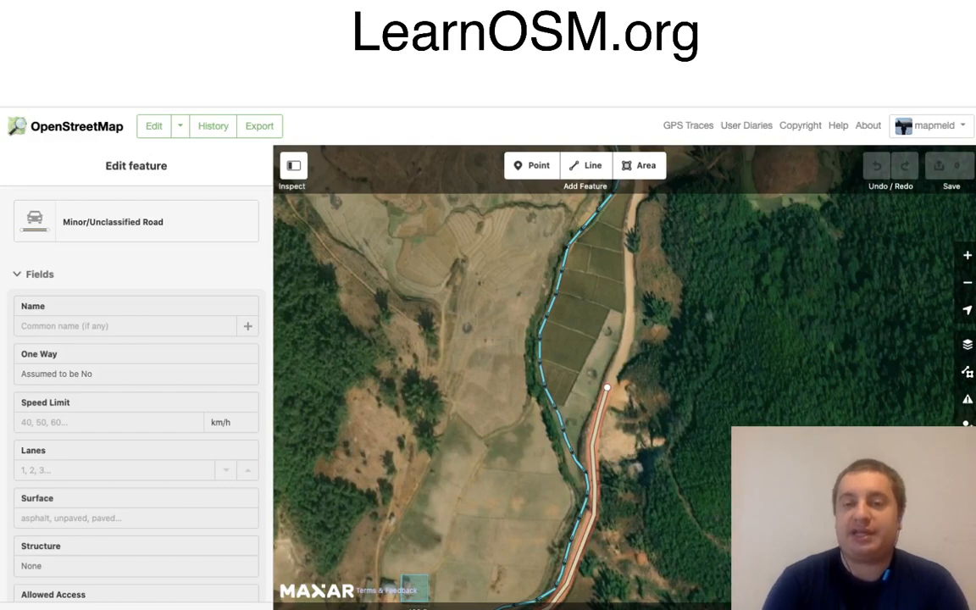
{"action": "key", "text": "Escape"}
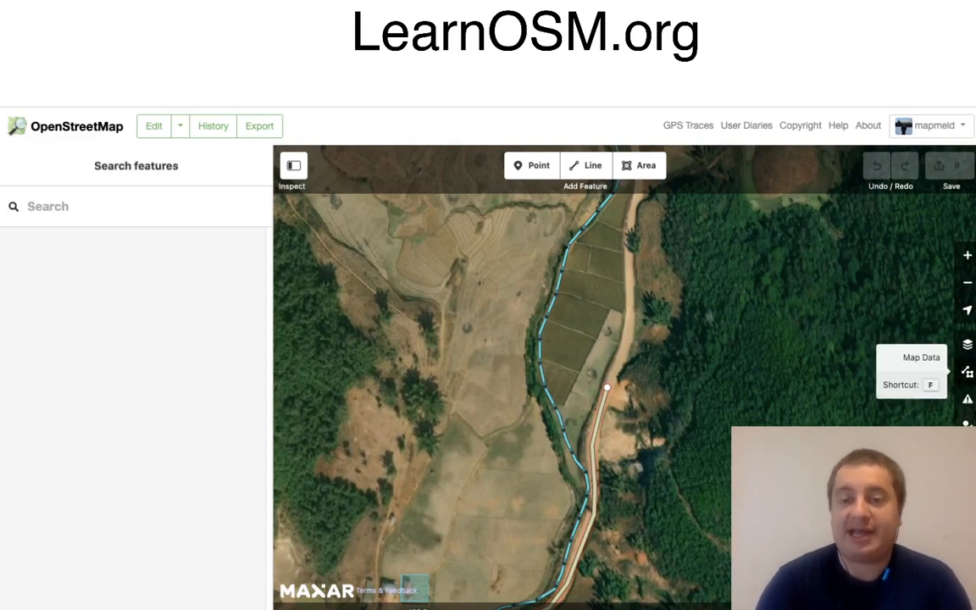
Step: Compare the Bing aerial imagery background with Maxar Premium Imagery (Beta) around Nar Hlwar and the road's end, finishing on Maxar
{"action": "left_click", "coordinate": [968, 343]}
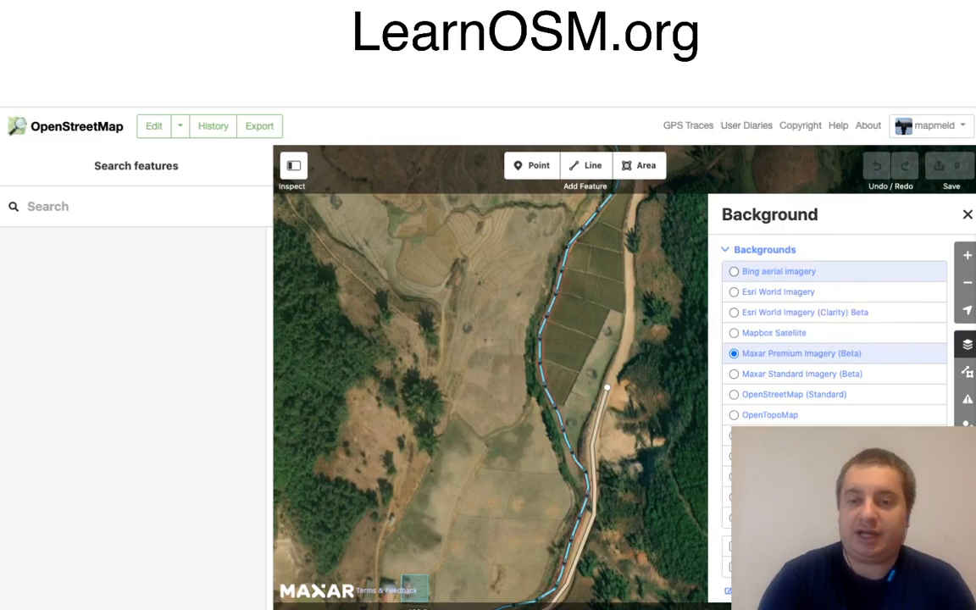
{"action": "left_click_drag", "start_coordinate": [491, 449], "coordinate": [676, 327]}
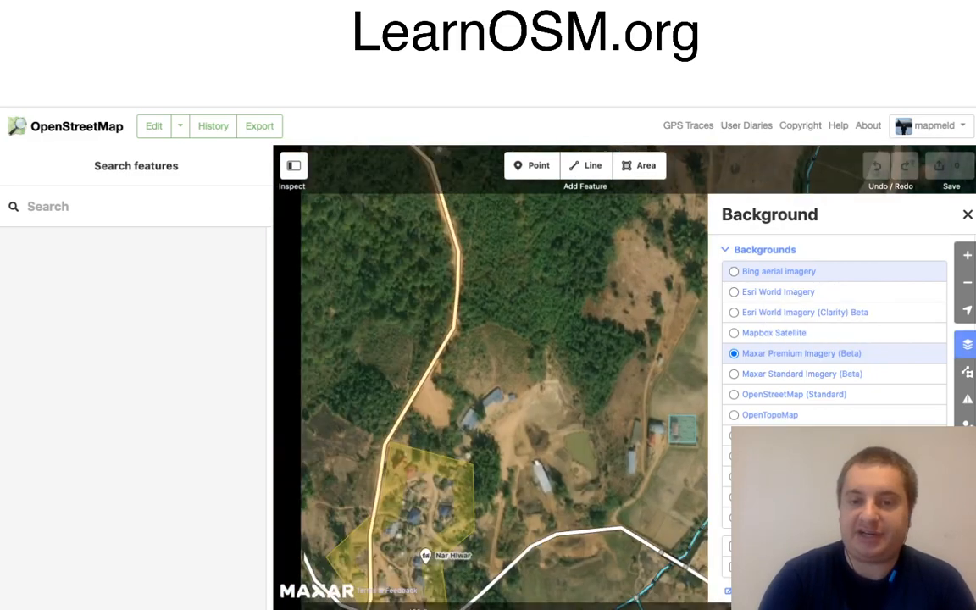
{"action": "left_click_drag", "start_coordinate": [508, 500], "coordinate": [542, 320]}
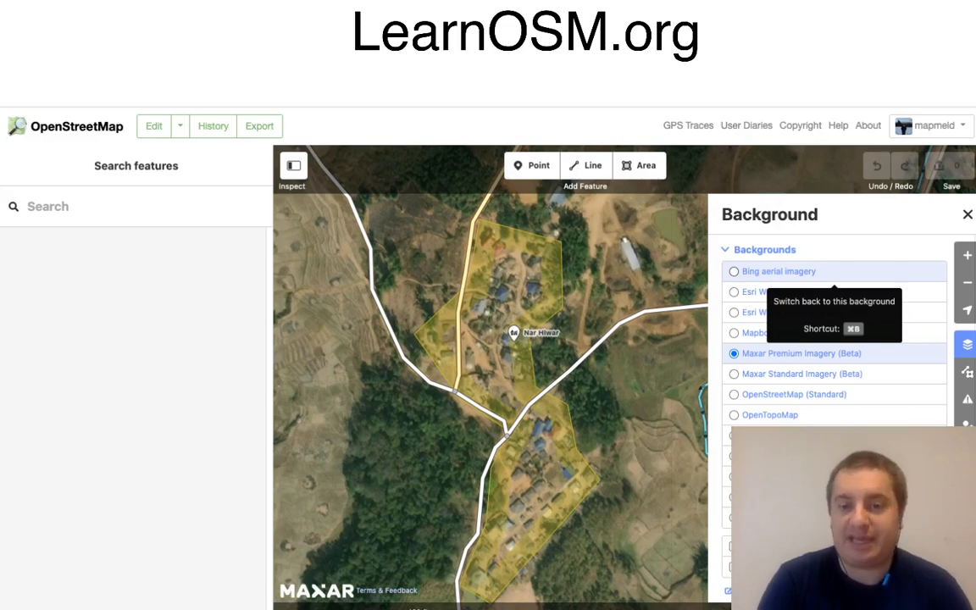
{"action": "left_click", "coordinate": [780, 272]}
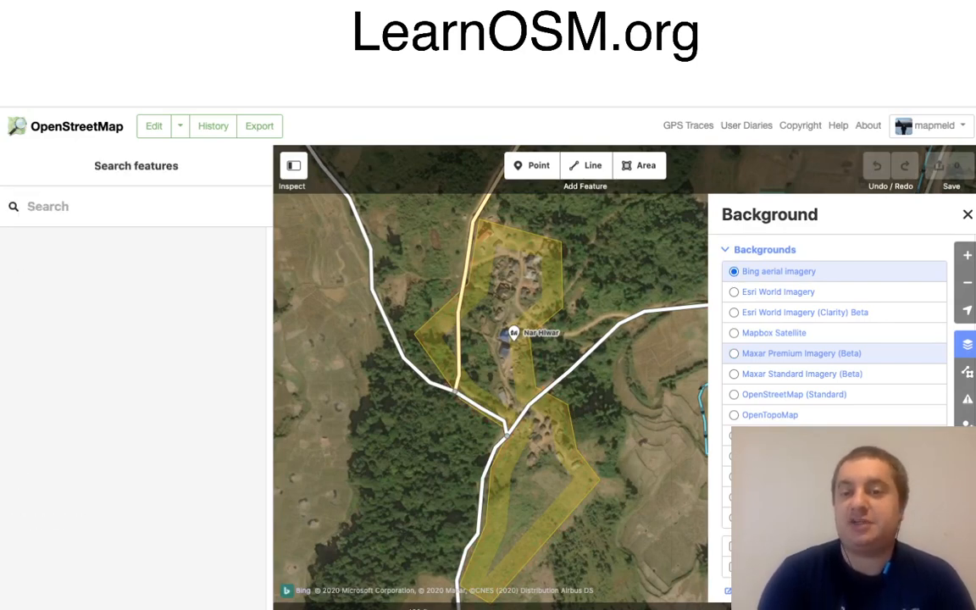
{"action": "left_click_drag", "start_coordinate": [542, 356], "coordinate": [421, 393]}
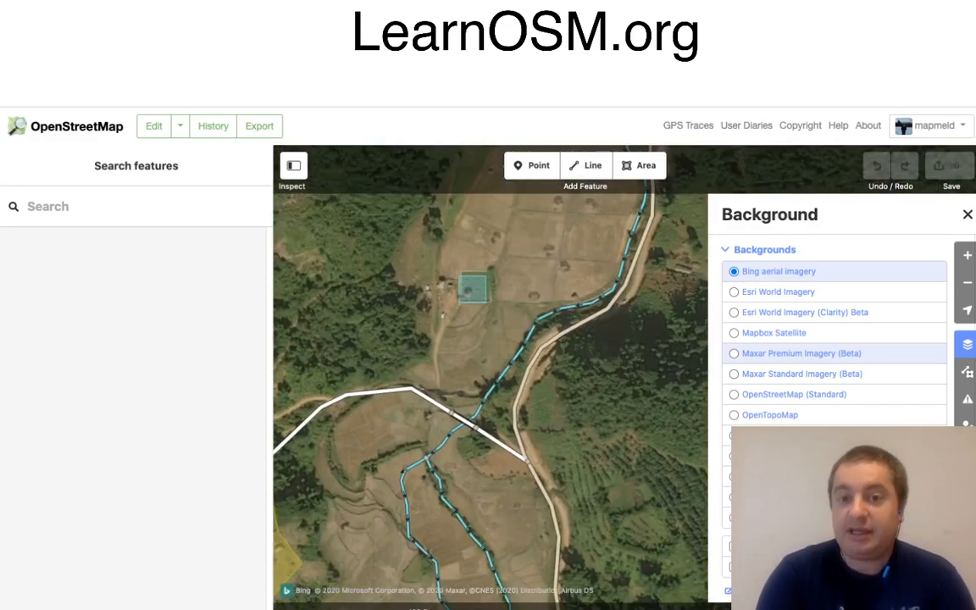
{"action": "left_click_drag", "start_coordinate": [543, 280], "coordinate": [458, 508]}
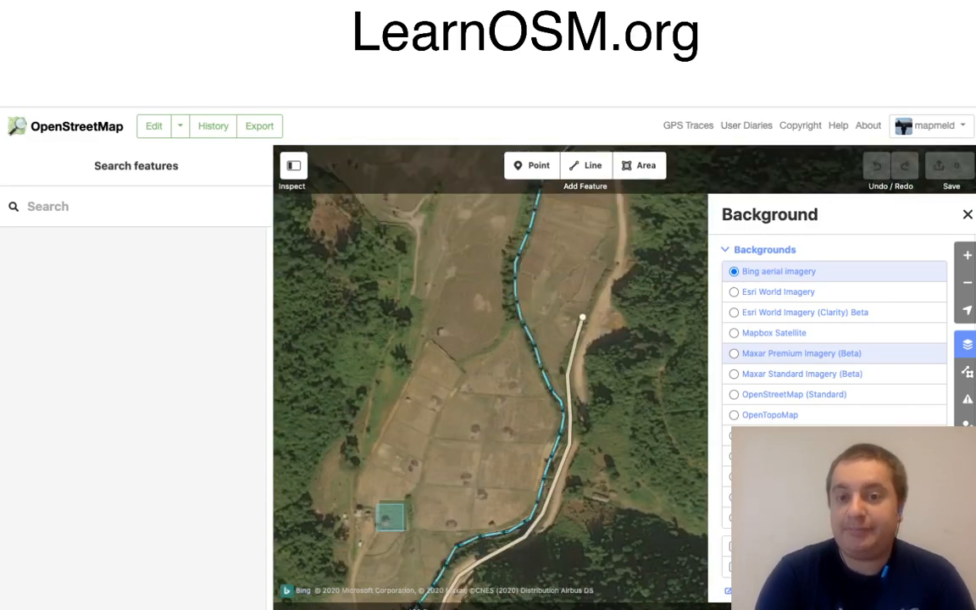
{"action": "left_click_drag", "start_coordinate": [543, 322], "coordinate": [501, 454]}
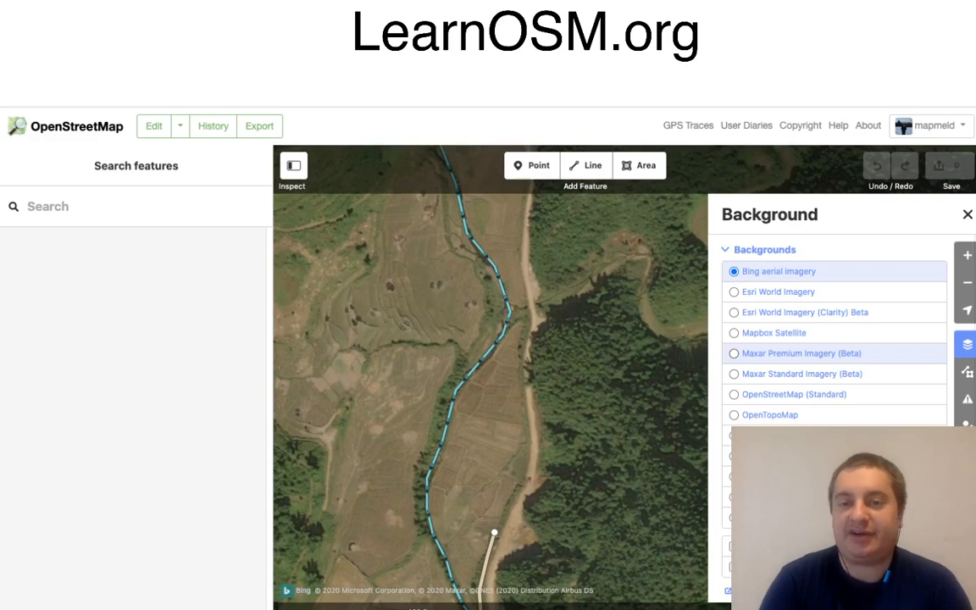
{"action": "left_click", "coordinate": [779, 354]}
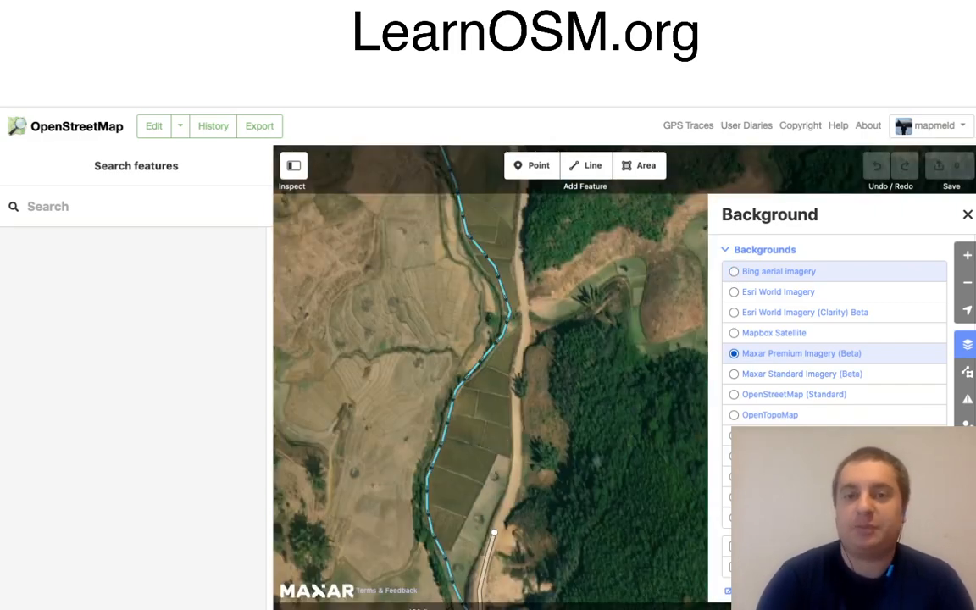
{"action": "left_click", "coordinate": [967, 214]}
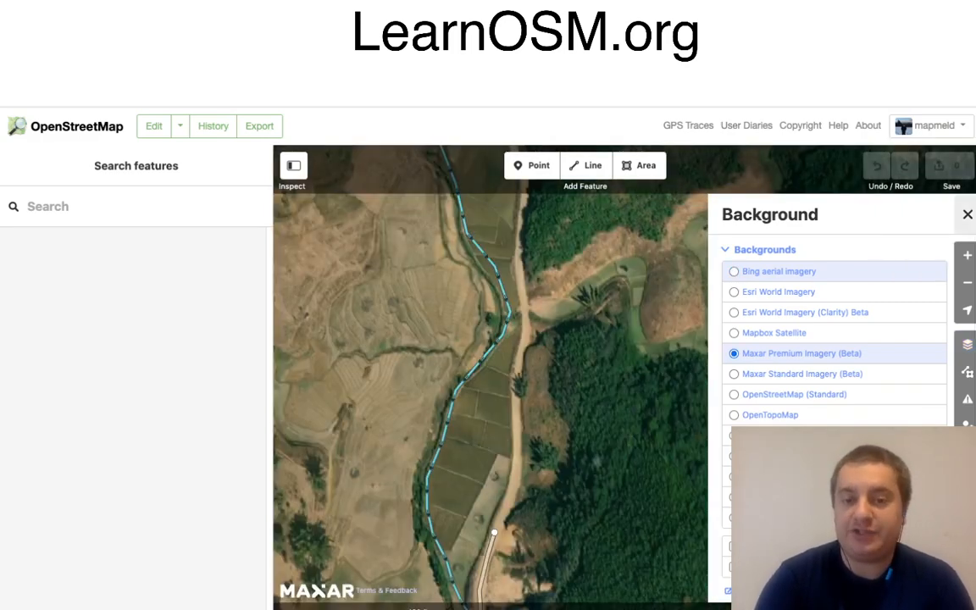
Step: Continue the minor road from its northern end node along the dirt track east of the river, past the hillside clearing
{"action": "left_click", "coordinate": [494, 532]}
{"action": "right_click", "coordinate": [494, 532]}
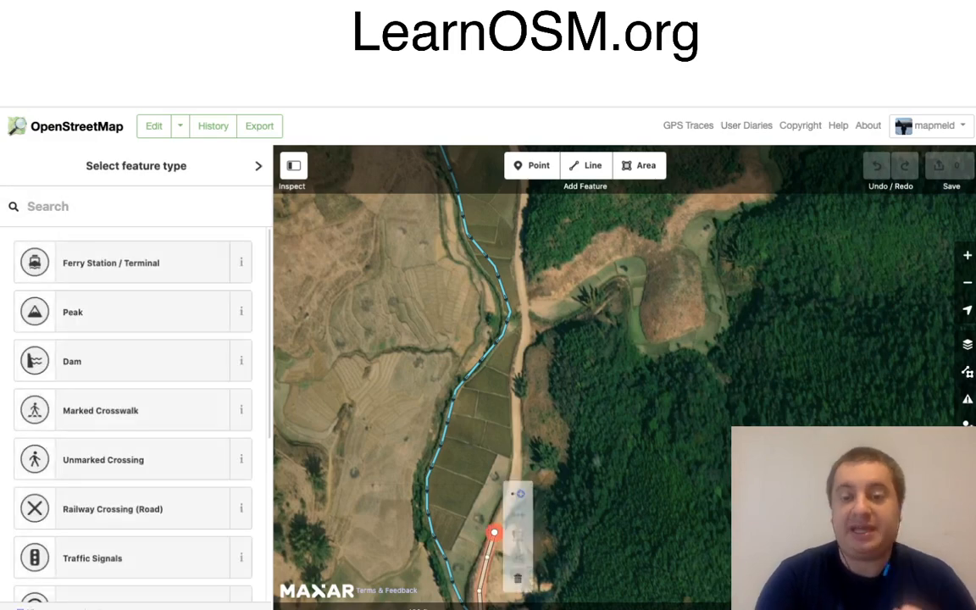
{"action": "left_click", "coordinate": [519, 494]}
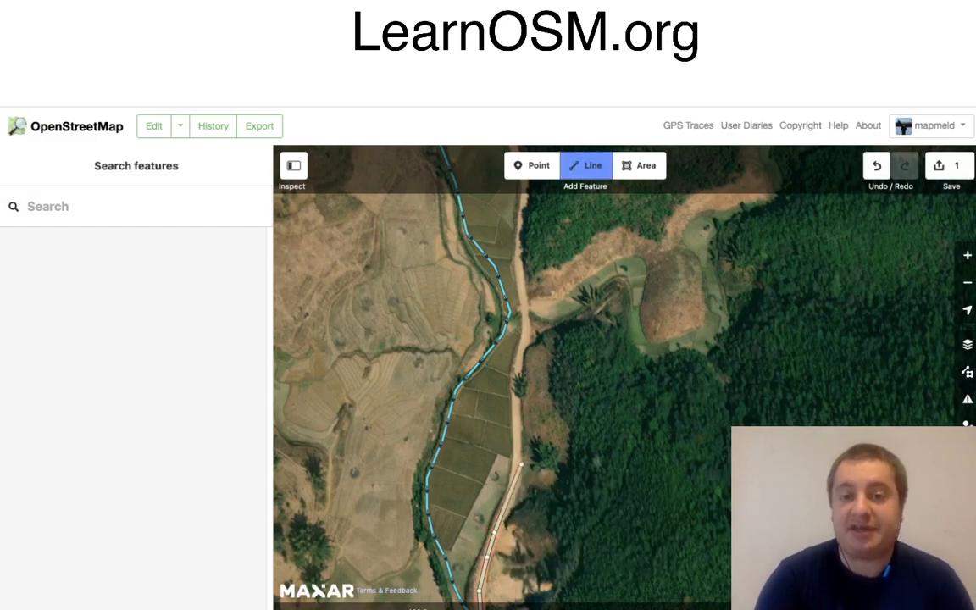
{"action": "left_click", "coordinate": [512, 367]}
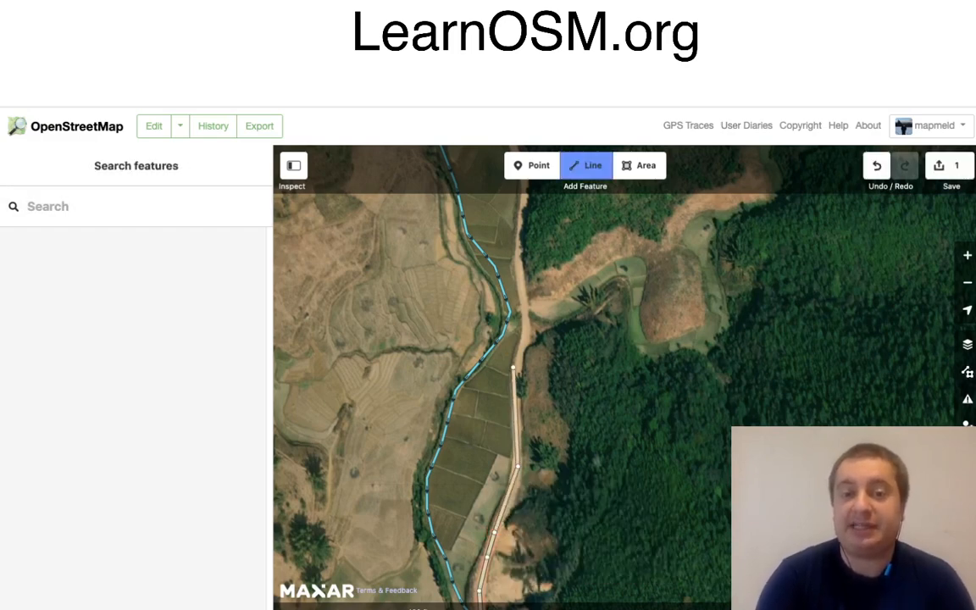
{"action": "left_click", "coordinate": [527, 335]}
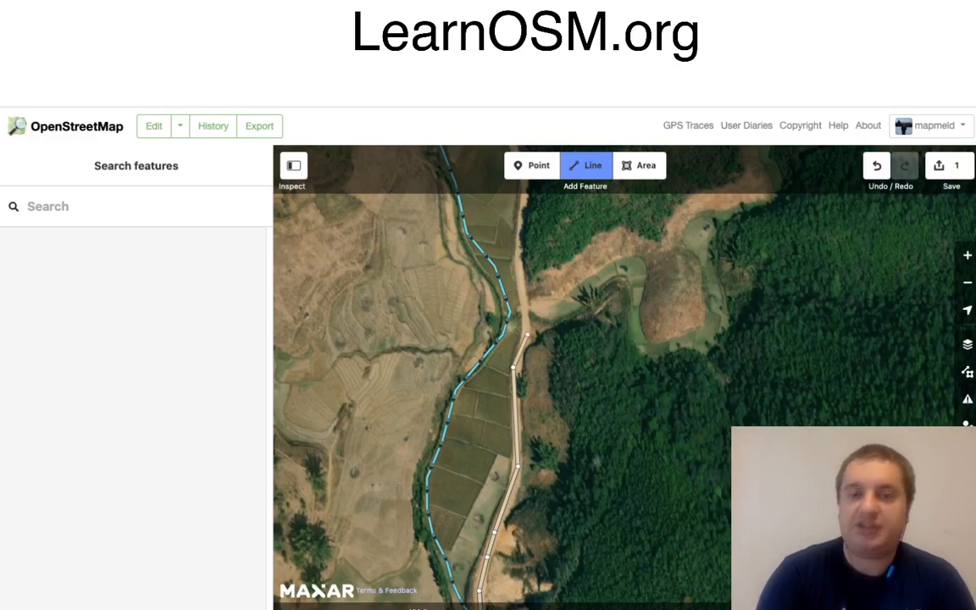
{"action": "left_click", "coordinate": [518, 258]}
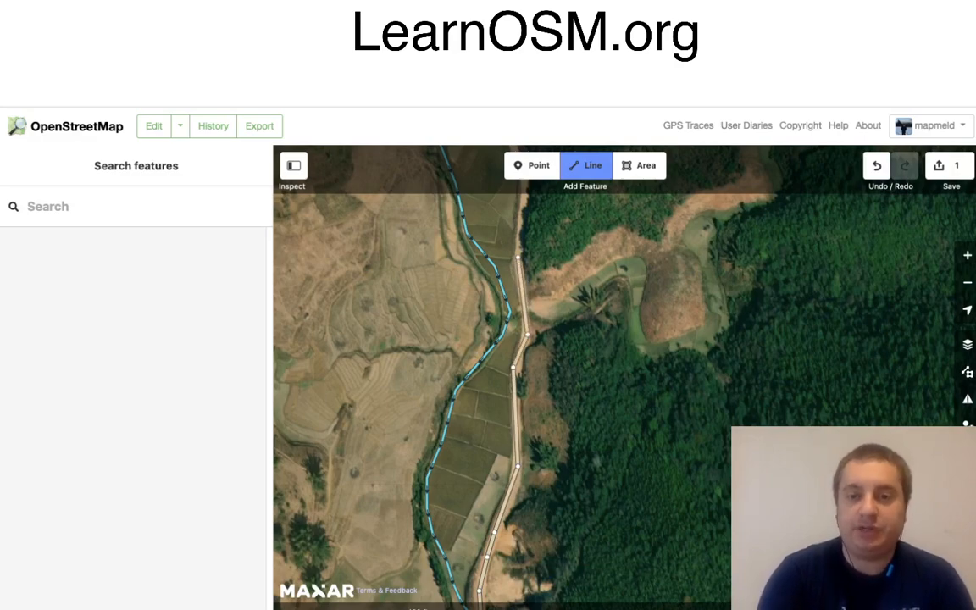
Step: Extend the road north along the forest edge and around the bend to the east at the forest's northern corner
{"action": "mouse_move", "coordinate": [566, 260]}
{"action": "left_mouse_down"}
{"action": "mouse_move", "coordinate": [575, 438]}
{"action": "mouse_move", "coordinate": [599, 550]}
{"action": "left_mouse_up"}
{"action": "left_click", "coordinate": [558, 465]}
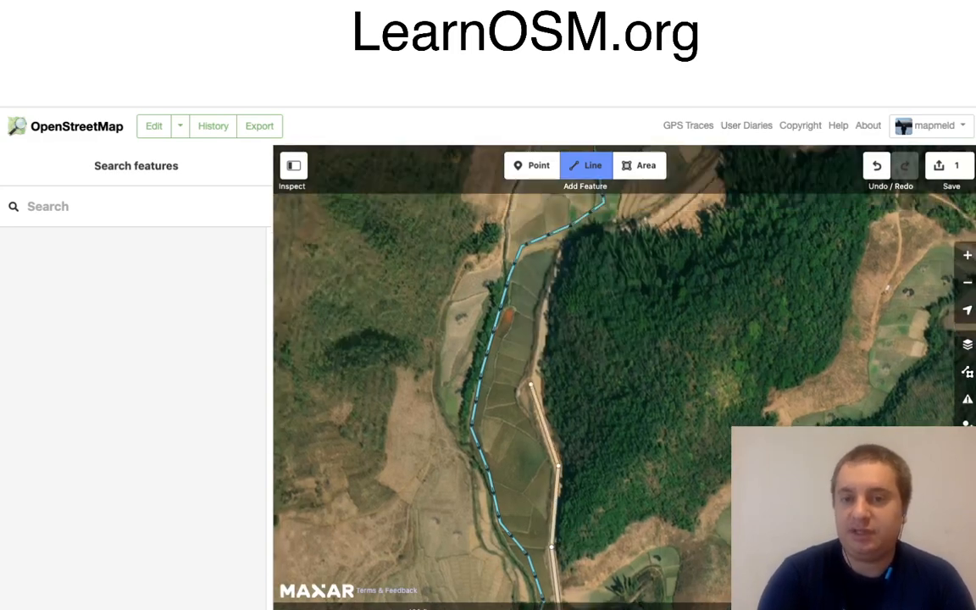
{"action": "left_click", "coordinate": [531, 385]}
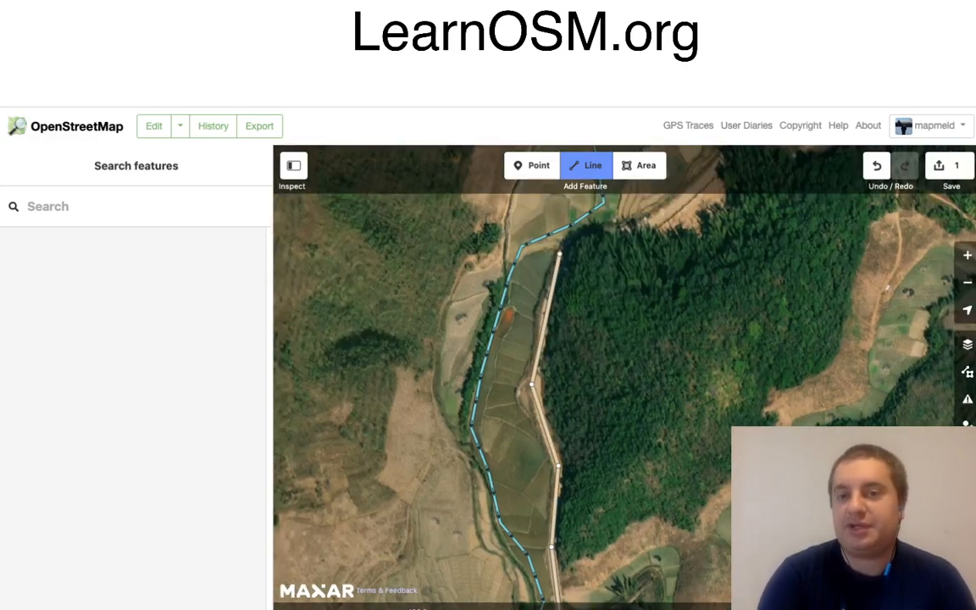
{"action": "left_click", "coordinate": [559, 252]}
{"action": "left_click", "coordinate": [589, 229]}
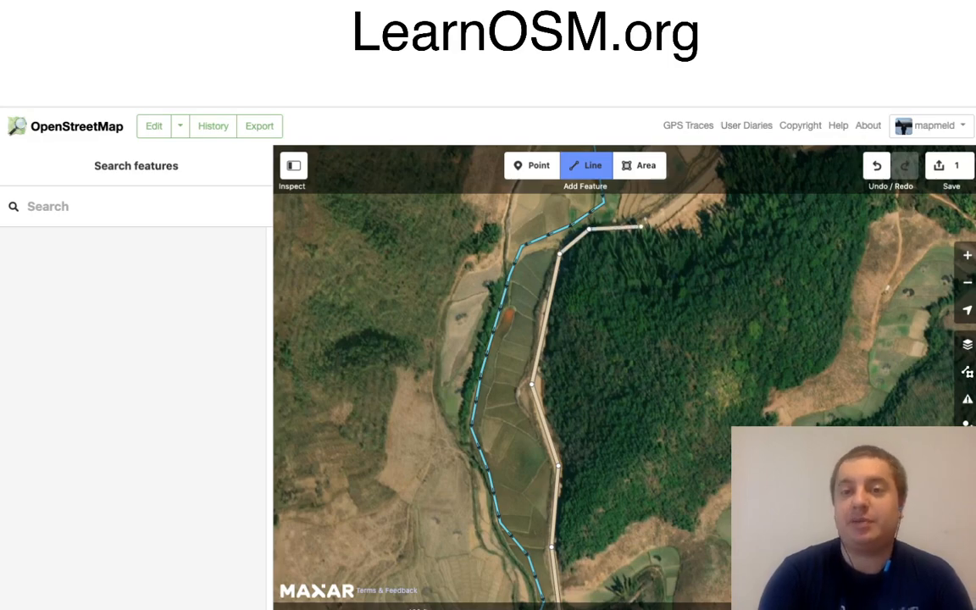
{"action": "left_click", "coordinate": [641, 225]}
Step: Trace the road north-east along the village's western edge, continue it north beyond the houses, and finish the line
{"action": "left_click_drag", "start_coordinate": [717, 237], "coordinate": [581, 449]}
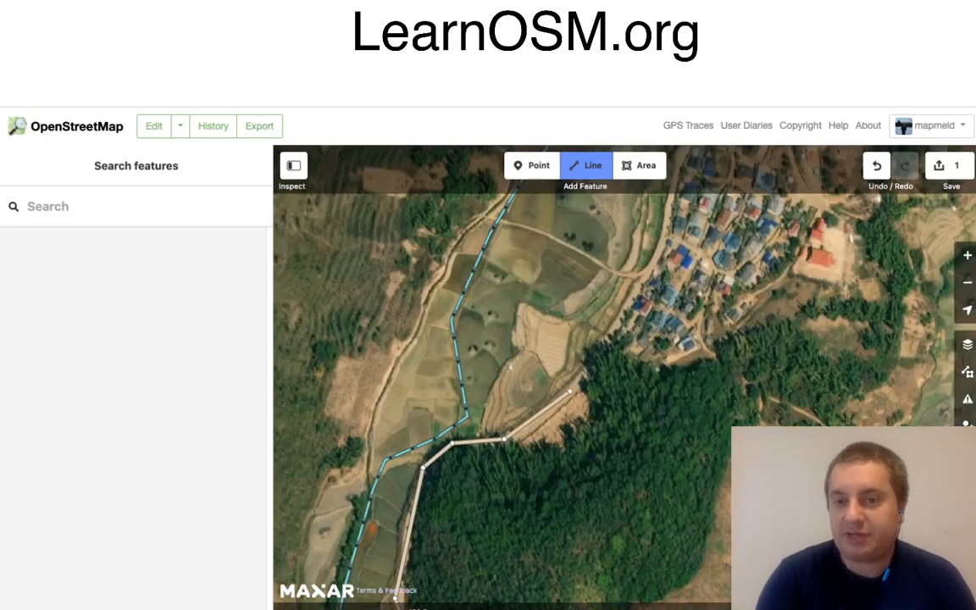
{"action": "left_click", "coordinate": [570, 392]}
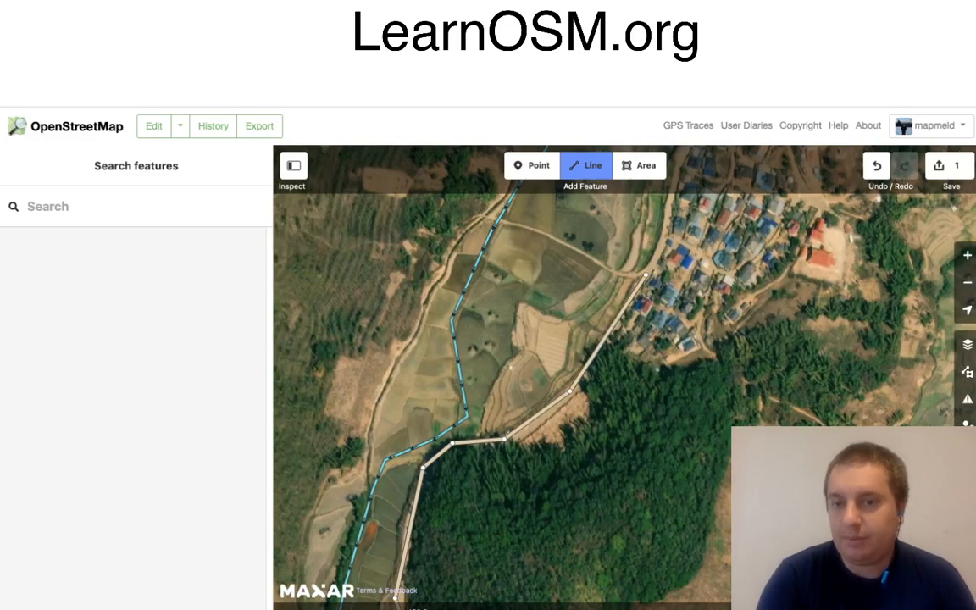
{"action": "left_click", "coordinate": [645, 273]}
{"action": "left_click_drag", "start_coordinate": [705, 227], "coordinate": [617, 352]}
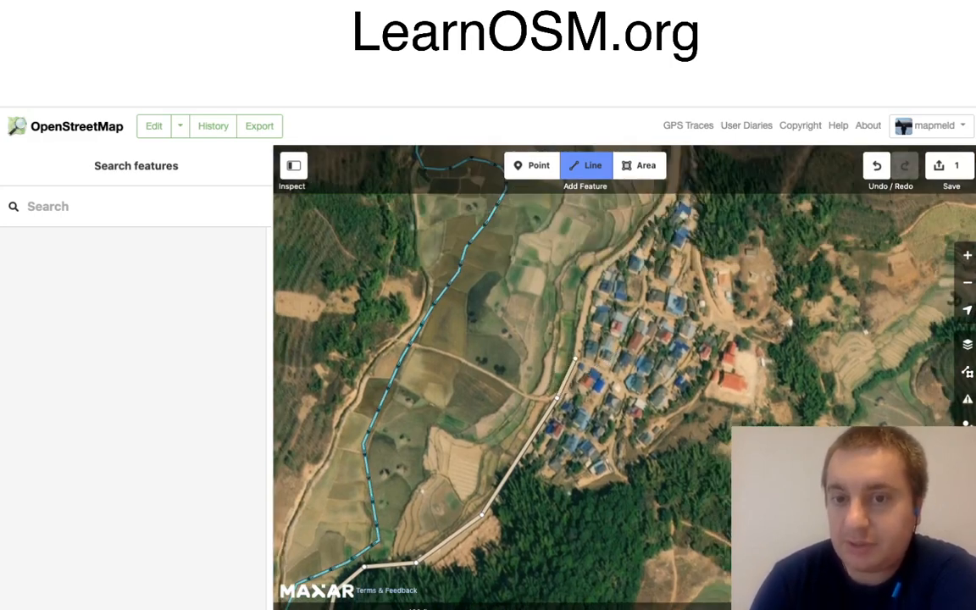
{"action": "left_click", "coordinate": [575, 360]}
{"action": "left_click", "coordinate": [591, 279]}
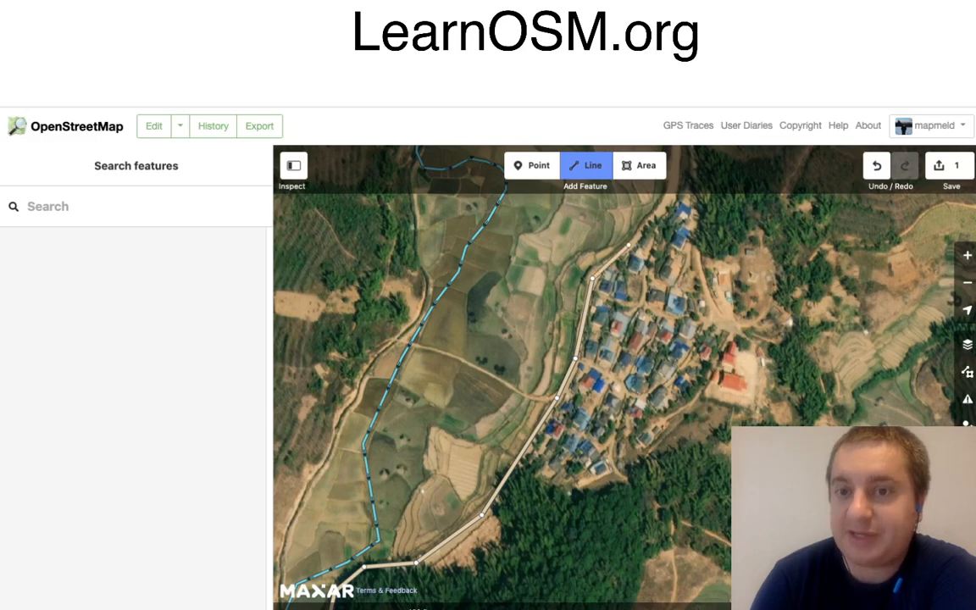
{"action": "left_click", "coordinate": [628, 245]}
{"action": "left_click_drag", "start_coordinate": [677, 244], "coordinate": [623, 363]}
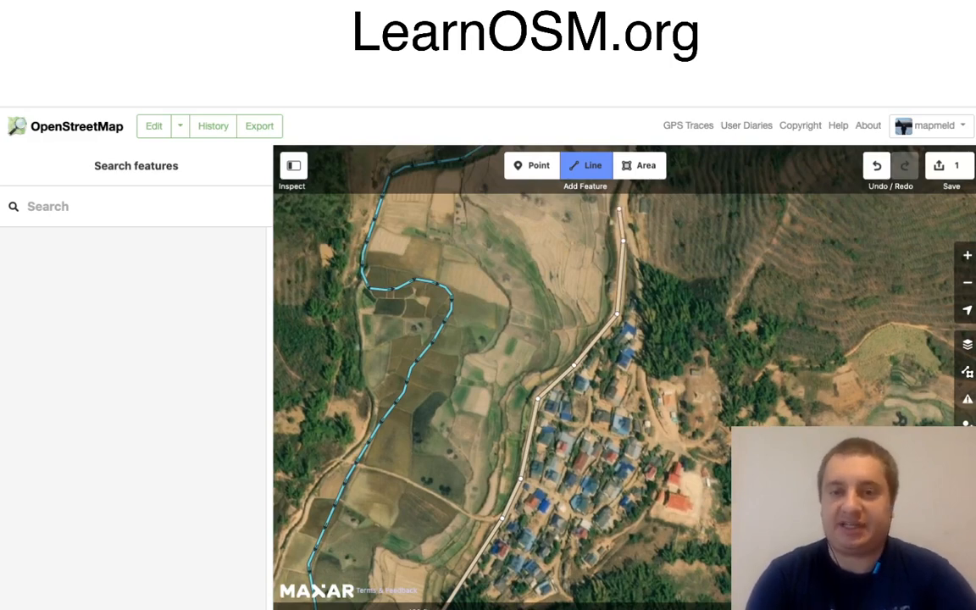
{"action": "key", "text": "Return"}
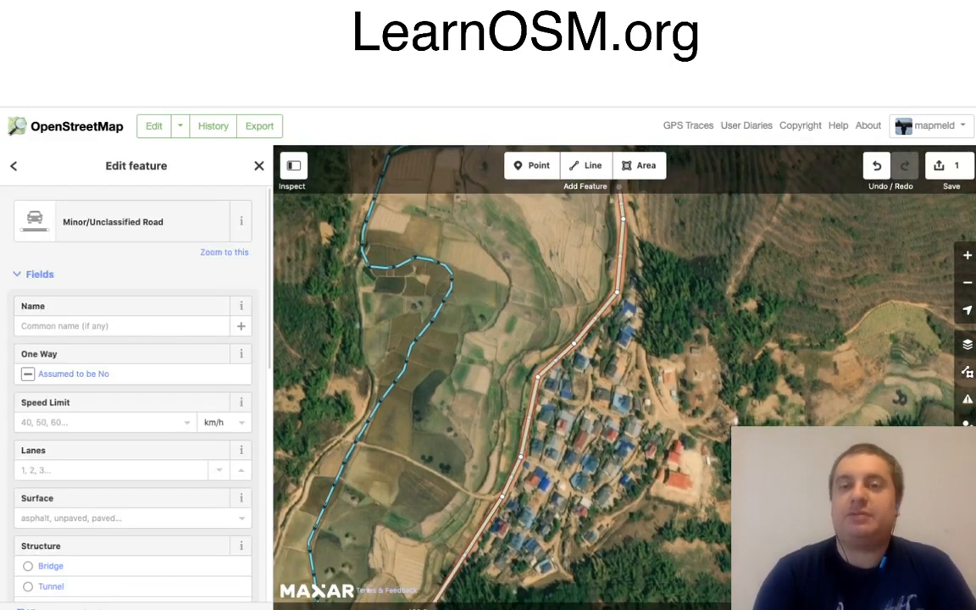
Step: Start an area at the village's south-western corner and trace its southern edge to below the red-roofed buildings
{"action": "left_click_drag", "start_coordinate": [631, 218], "coordinate": [638, 165]}
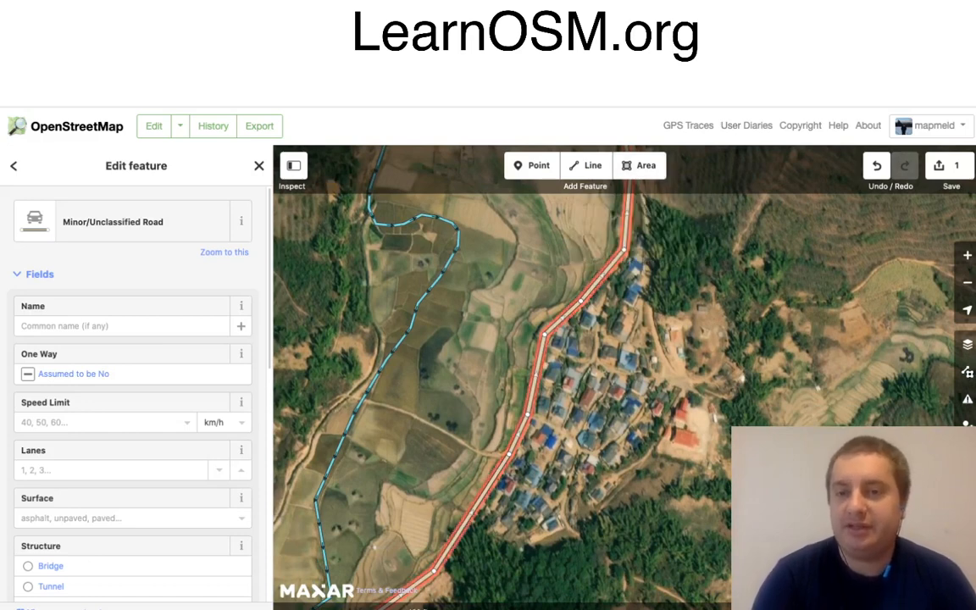
{"action": "left_click", "coordinate": [639, 165]}
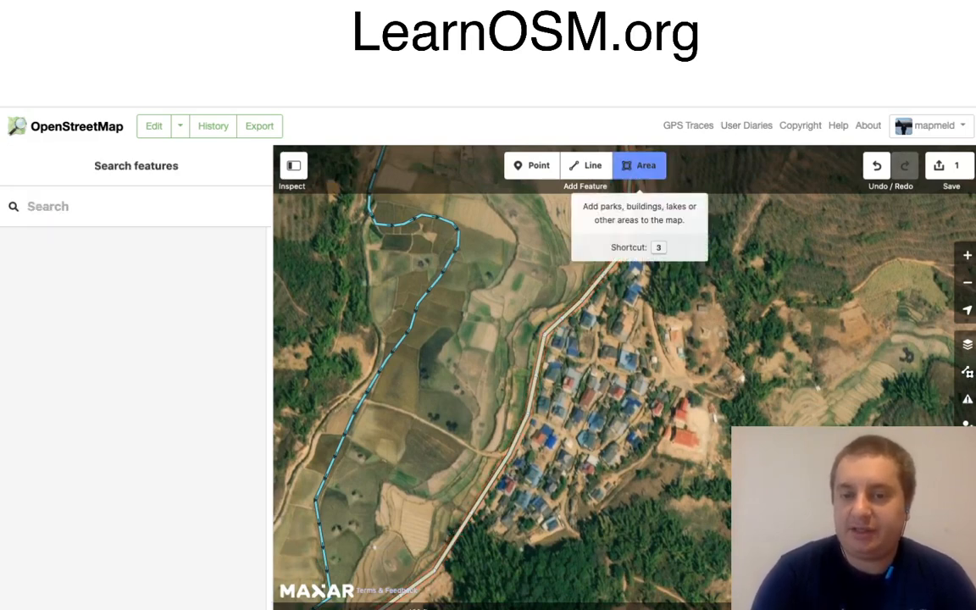
{"action": "left_click", "coordinate": [479, 526]}
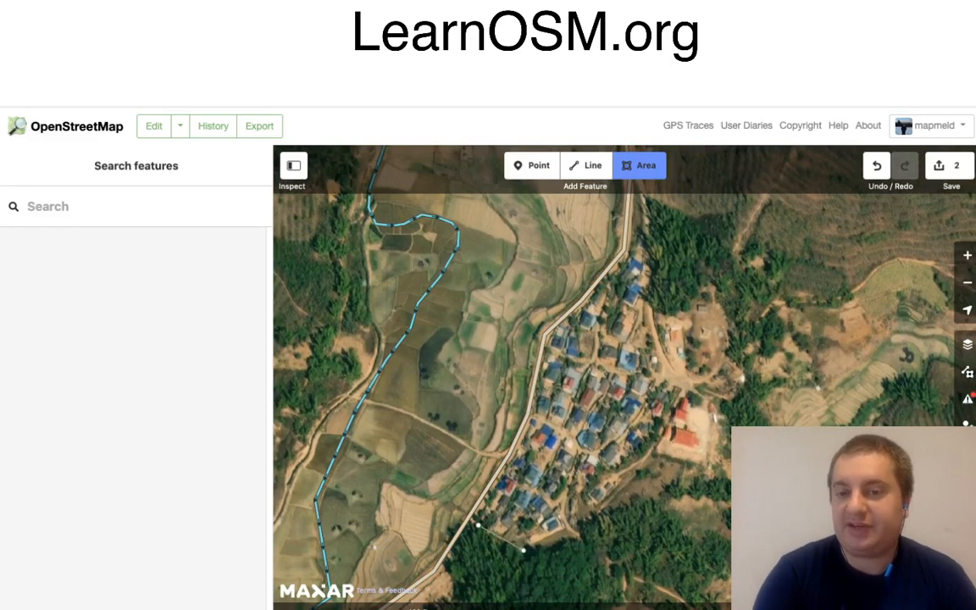
{"action": "left_click", "coordinate": [524, 549]}
{"action": "left_click", "coordinate": [650, 450]}
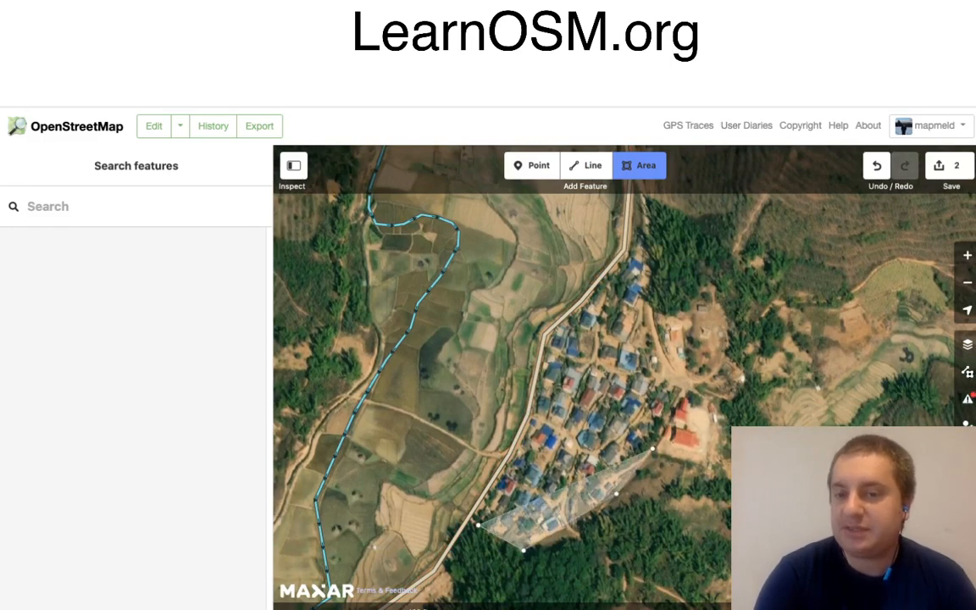
{"action": "left_click", "coordinate": [684, 450]}
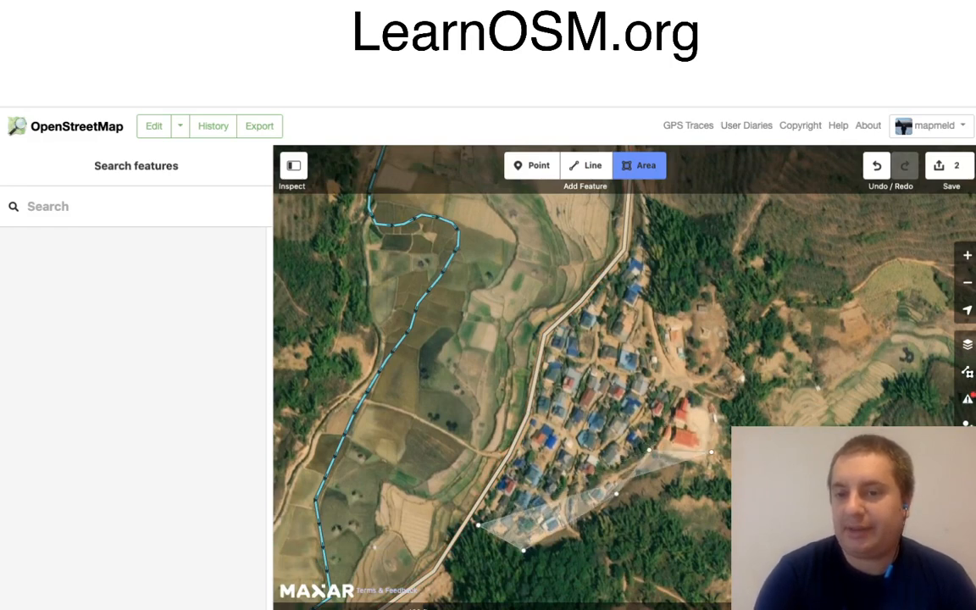
{"action": "left_click", "coordinate": [710, 451]}
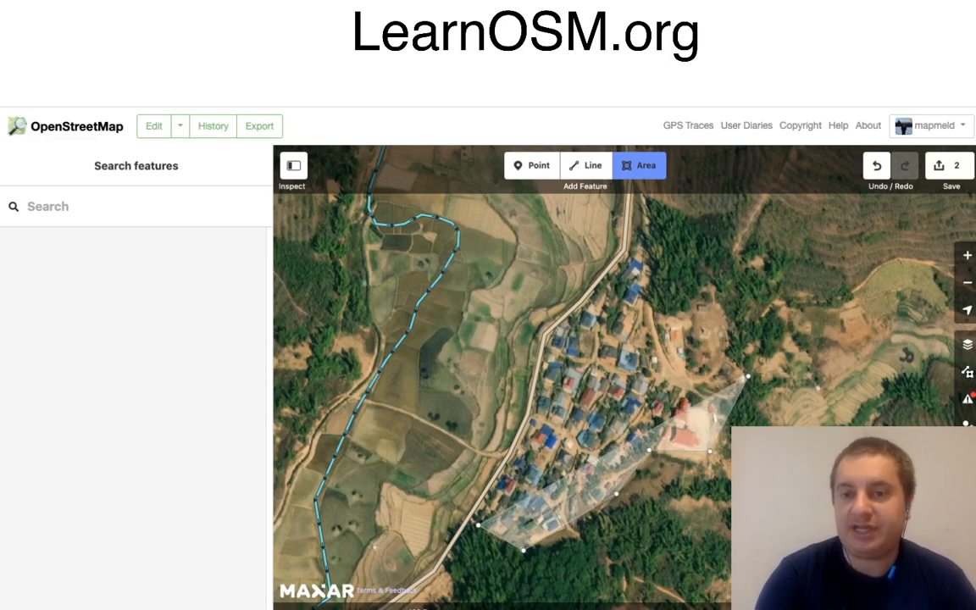
Step: Continue the area outline up the village's eastern edge and around the north-eastern clearing back toward the houses
{"action": "left_click", "coordinate": [748, 377]}
{"action": "left_click", "coordinate": [723, 347]}
{"action": "left_click", "coordinate": [726, 310]}
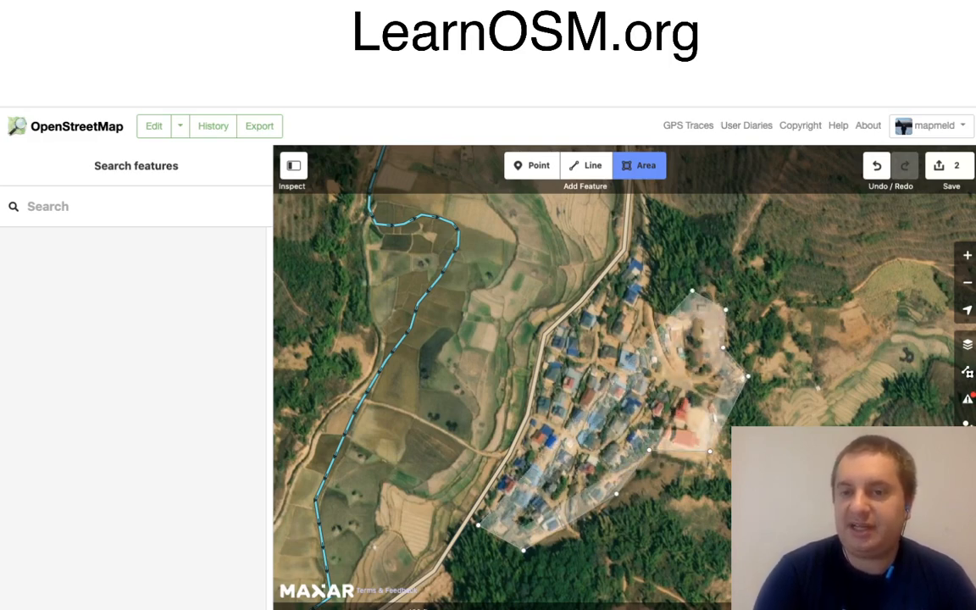
{"action": "left_click", "coordinate": [693, 291]}
{"action": "left_click", "coordinate": [673, 319]}
{"action": "left_click", "coordinate": [641, 305]}
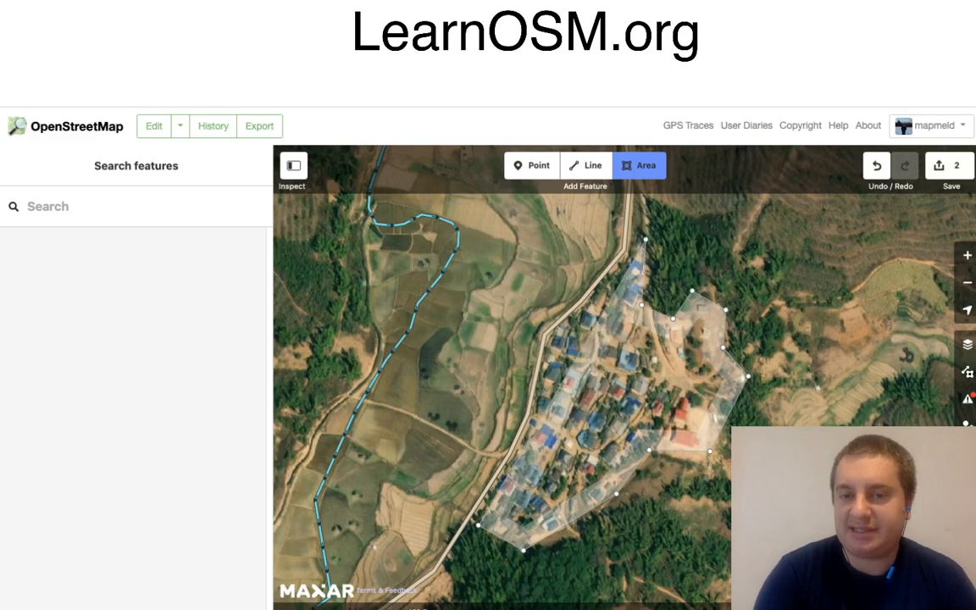
Step: Complete the outline from the village's northern tip down along the road, and tag the area as Residential Area
{"action": "left_click", "coordinate": [645, 239]}
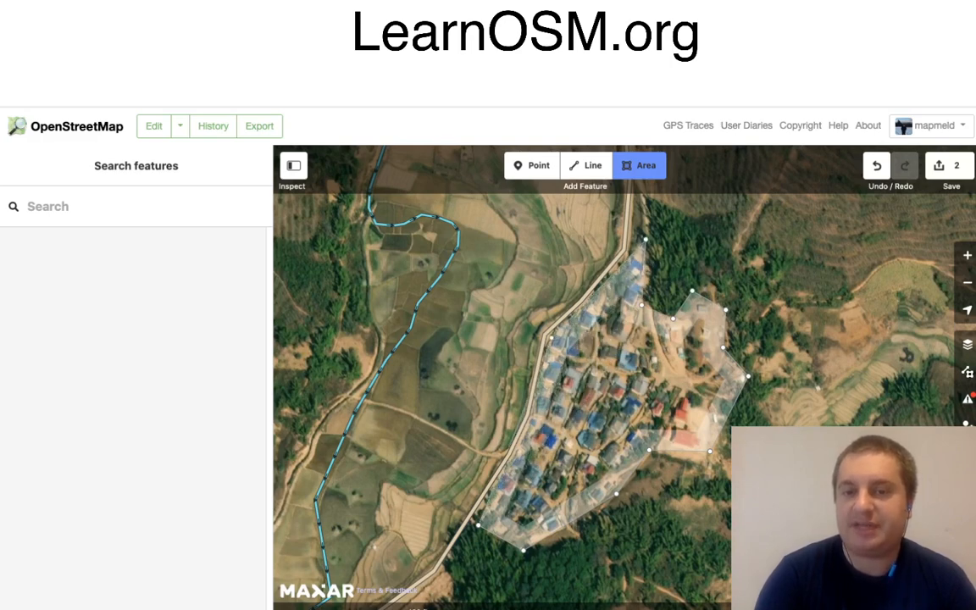
{"action": "left_click", "coordinate": [527, 431]}
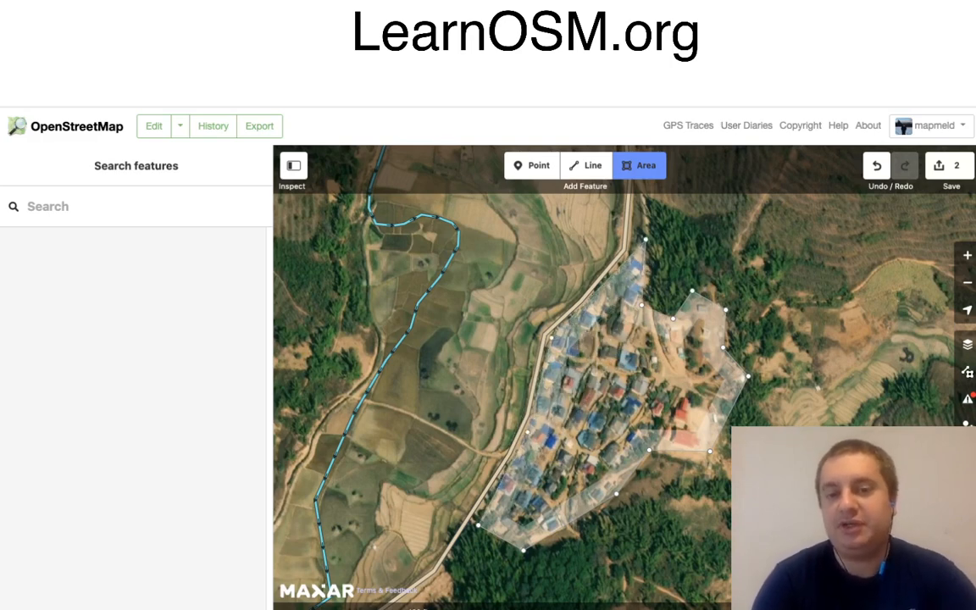
{"action": "key", "text": "Return"}
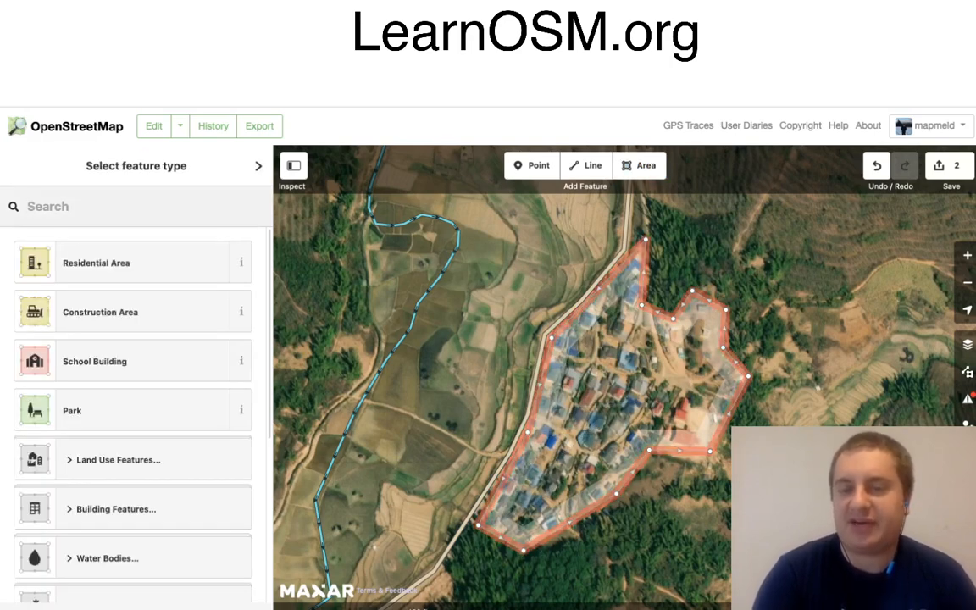
{"action": "key", "text": "Down"}
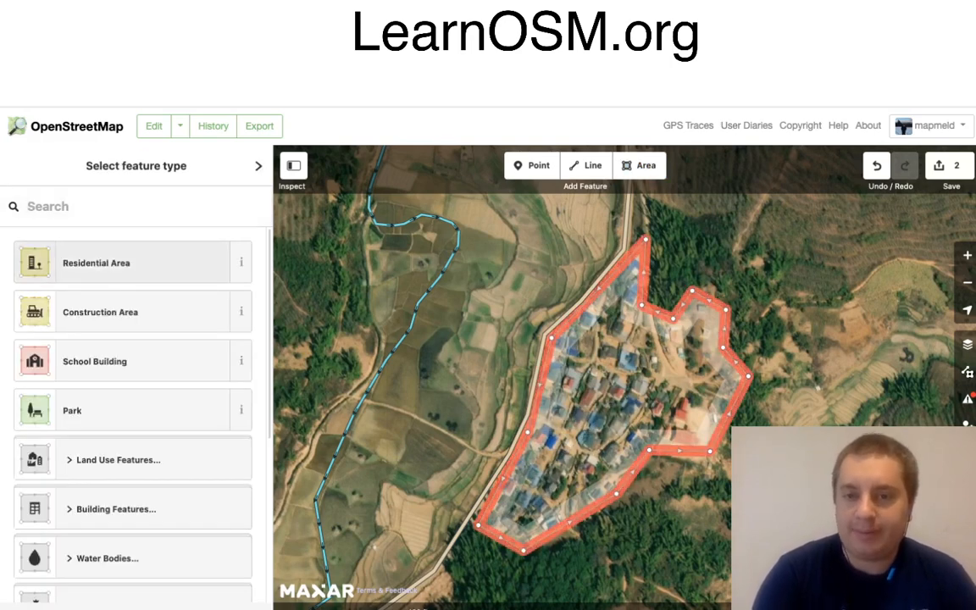
{"action": "key", "text": "Return"}
{"action": "key", "text": "Escape"}
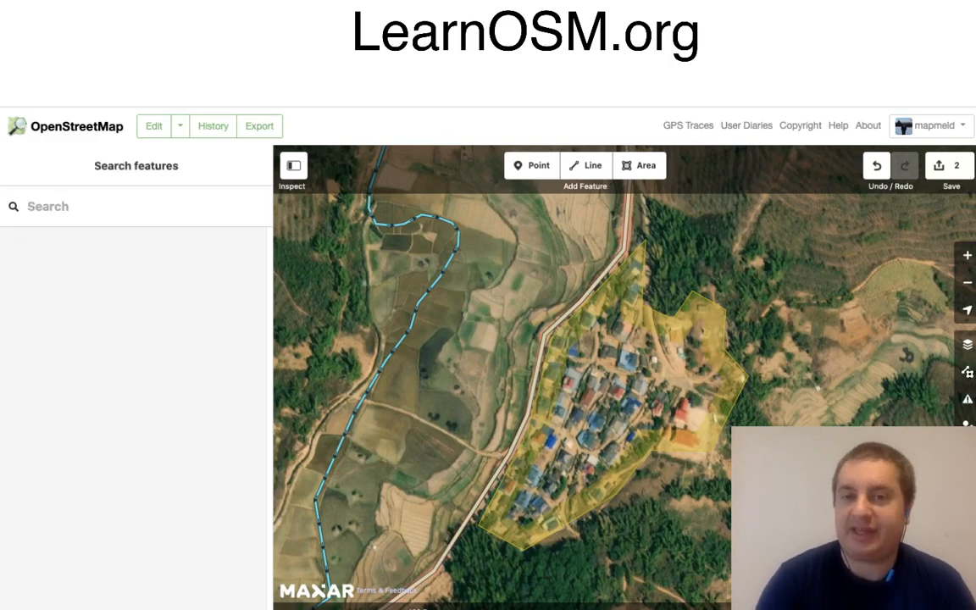
Step: Draw a line from the road beside the village west across the fields and the stream, ending at the hillside track
{"action": "key", "text": "2"}
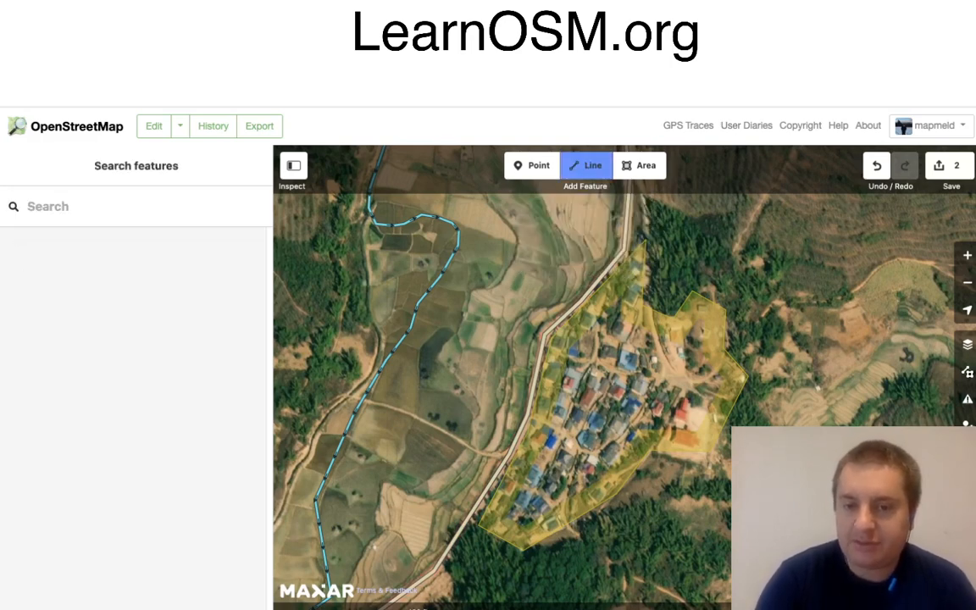
{"action": "left_click", "coordinate": [509, 455]}
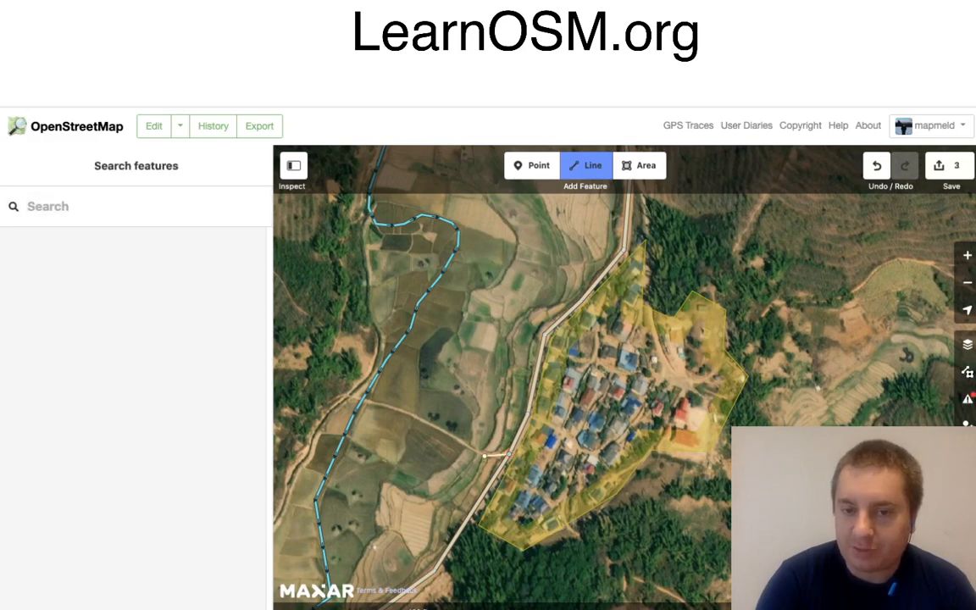
{"action": "left_click", "coordinate": [484, 456]}
{"action": "left_click", "coordinate": [440, 431]}
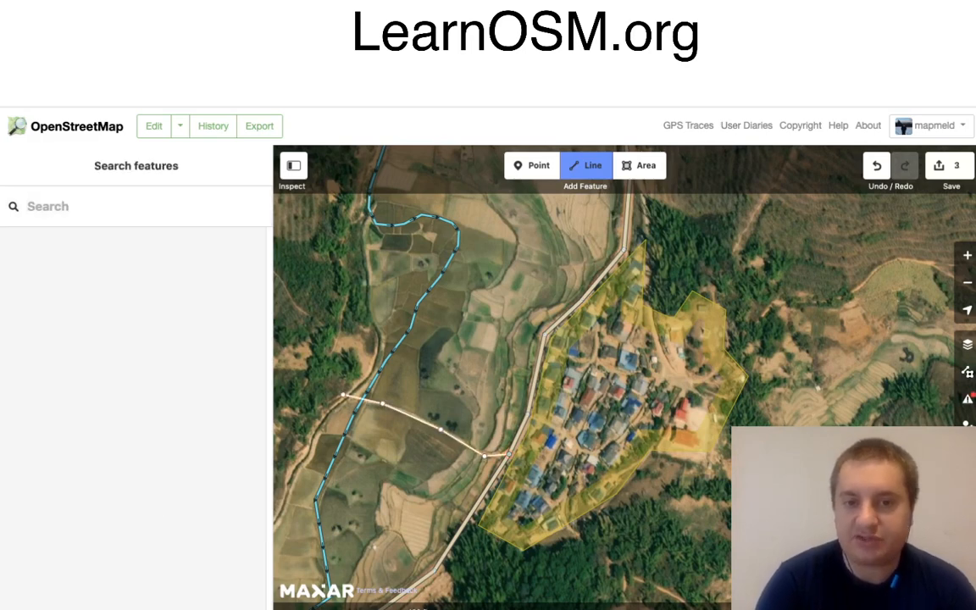
{"action": "left_click", "coordinate": [342, 395]}
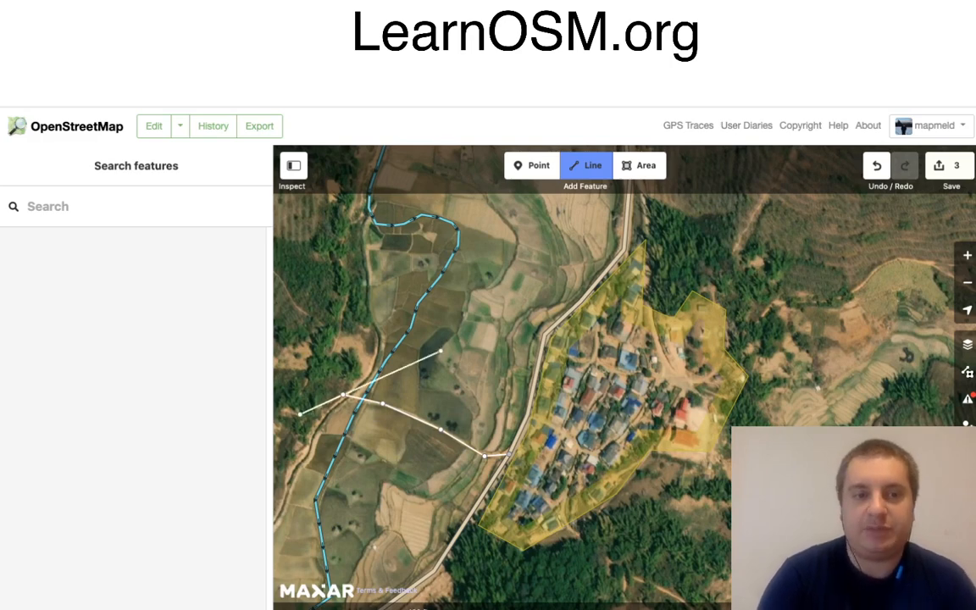
{"action": "double_click", "coordinate": [300, 413]}
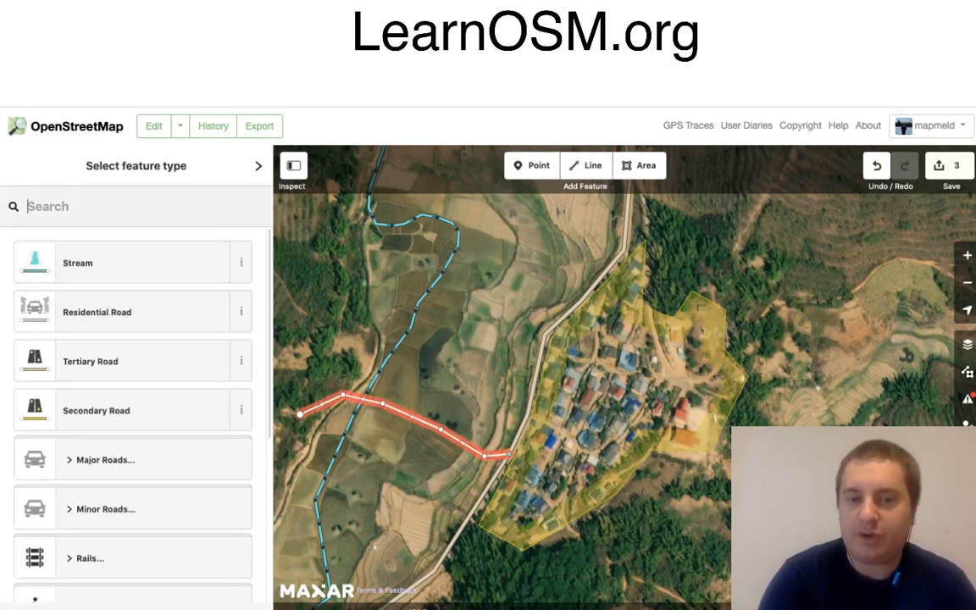
Step: Search the feature types for "pa" and tag the new line across the fields as Path
{"action": "left_click_drag", "start_coordinate": [407, 356], "coordinate": [570, 340]}
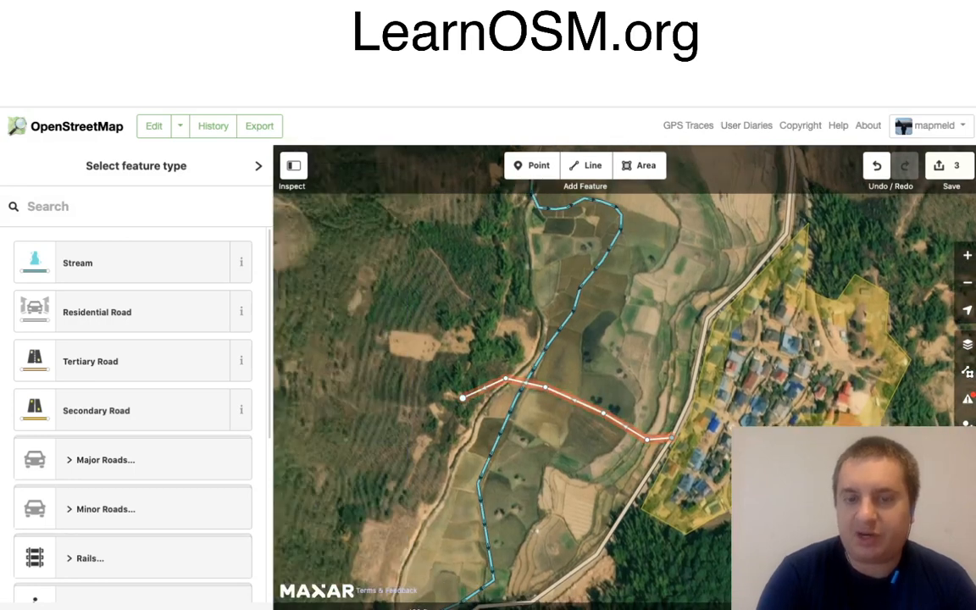
{"action": "left_click", "coordinate": [68, 207]}
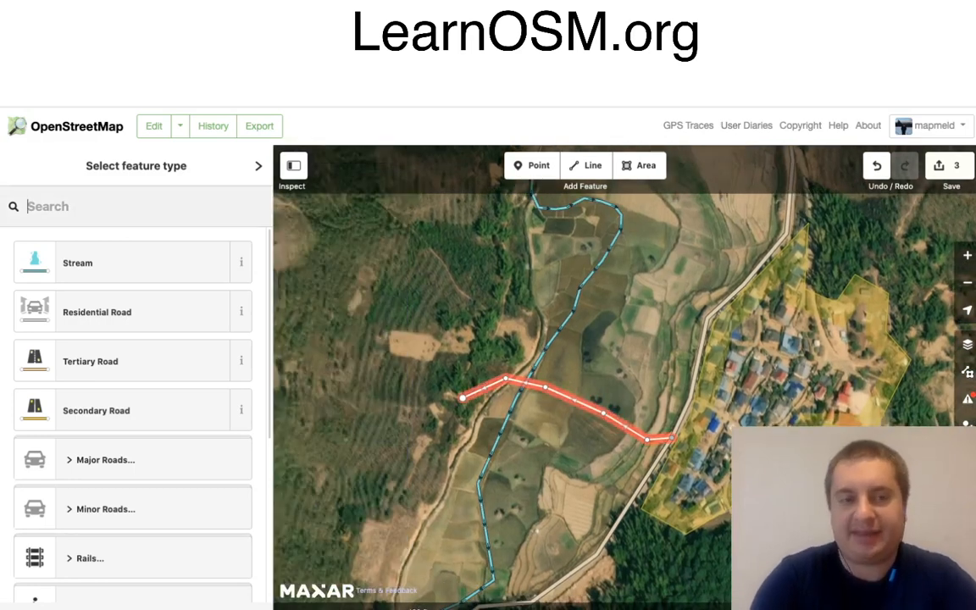
{"action": "type", "text": "pa"}
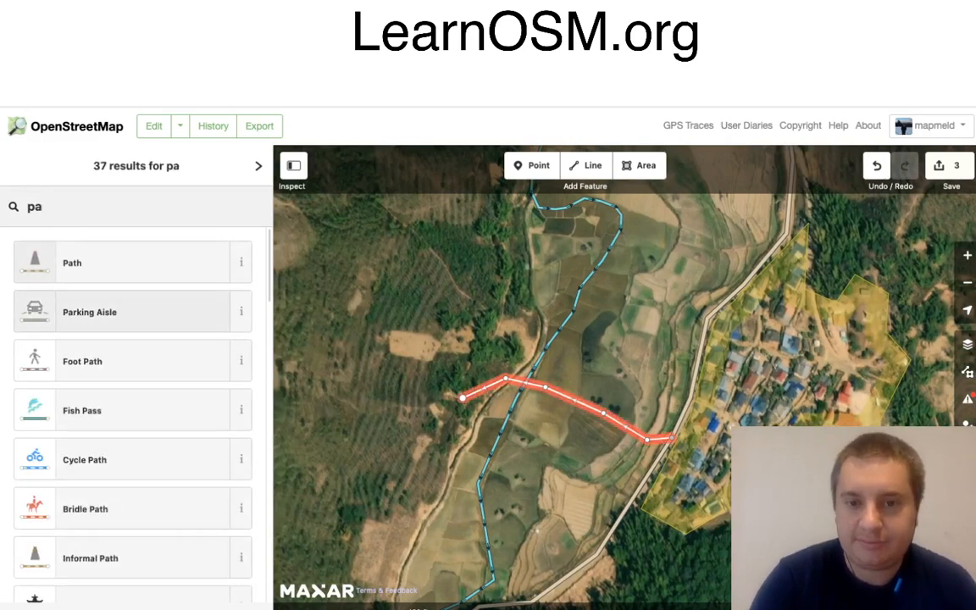
{"action": "key", "text": "Return"}
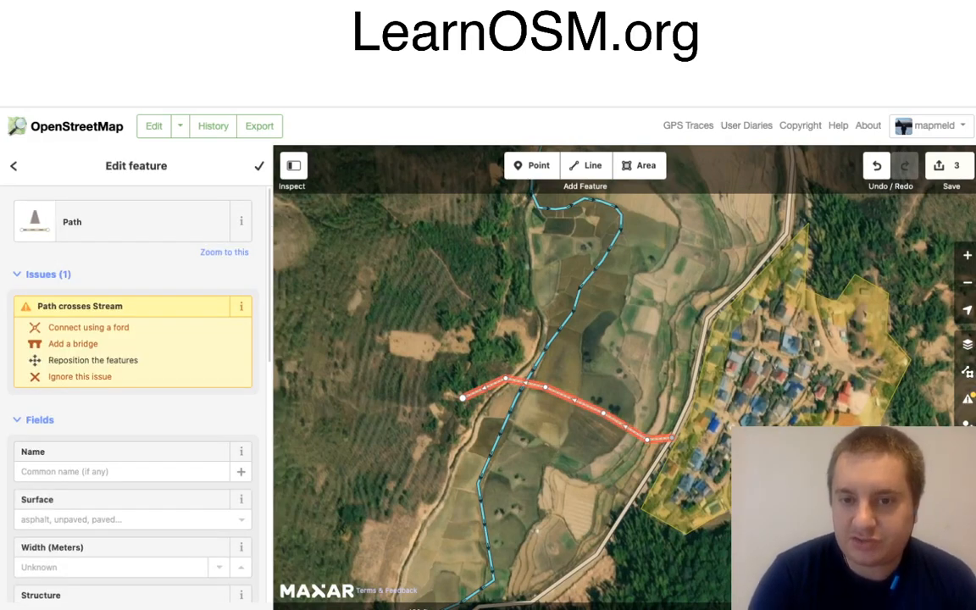
{"action": "key", "text": "Escape"}
Step: Try moving the path's bend node west of the stream farther south, and undo the move
{"action": "scroll", "coordinate": [464, 369], "scroll_direction": "up", "scroll_amount": 1}
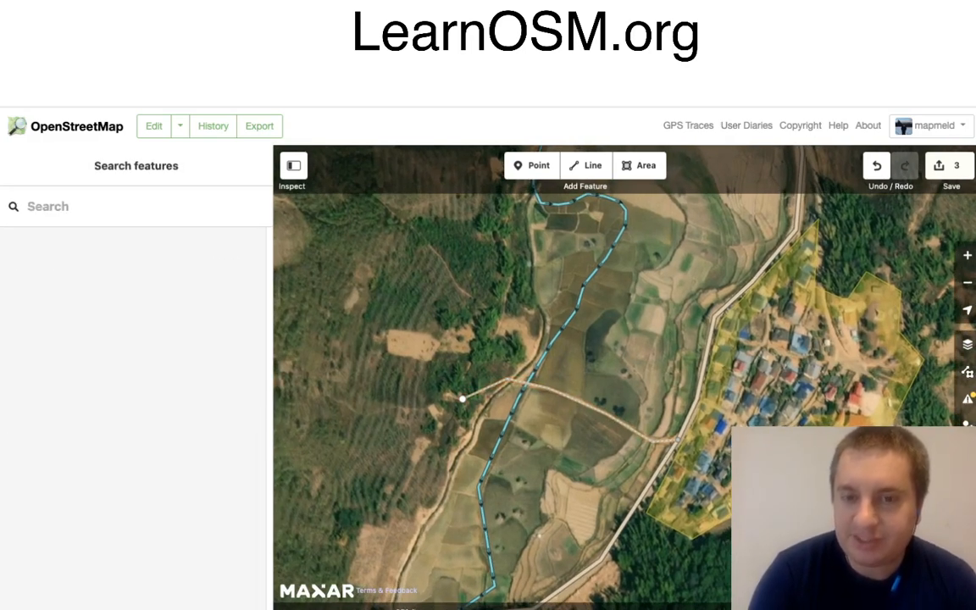
{"action": "scroll", "coordinate": [462, 398], "scroll_direction": "up", "scroll_amount": 2}
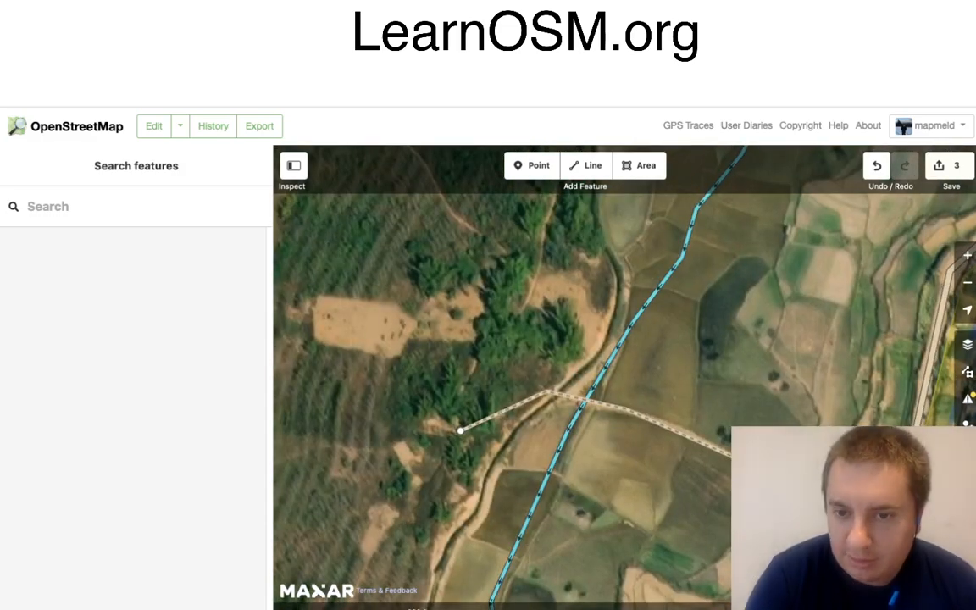
{"action": "left_click", "coordinate": [510, 408]}
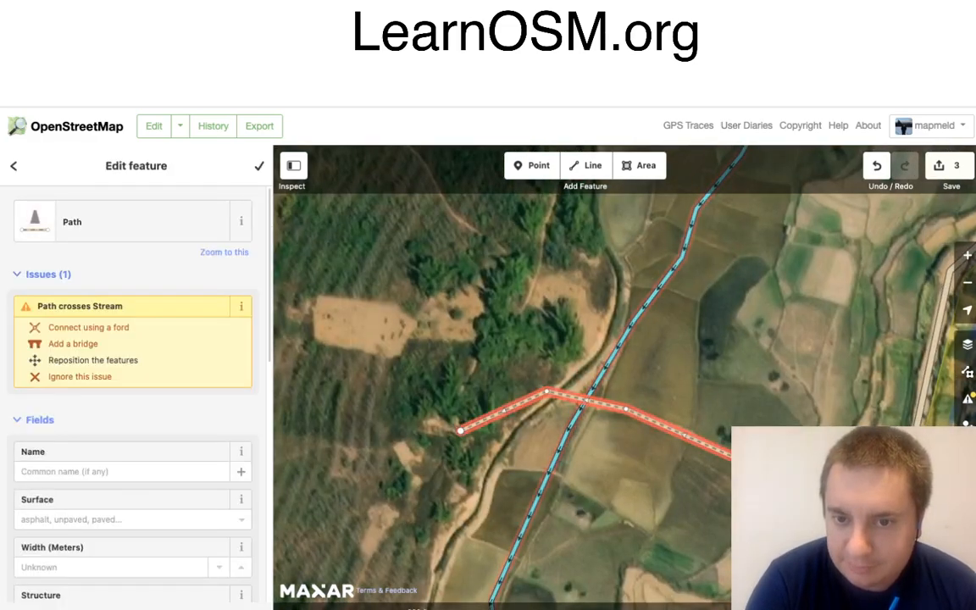
{"action": "left_click_drag", "start_coordinate": [546, 391], "coordinate": [543, 434]}
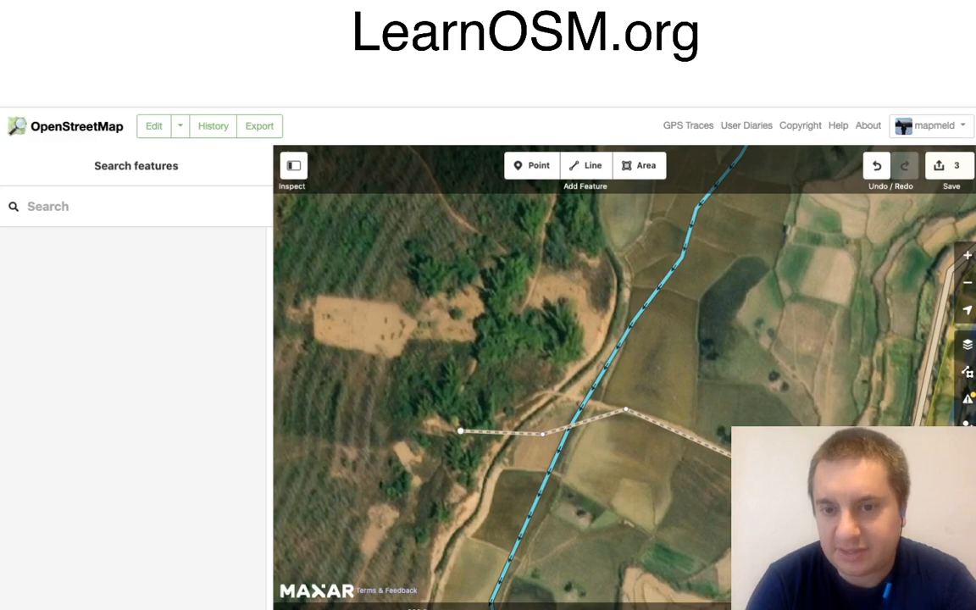
{"action": "key", "text": "ctrl+z"}
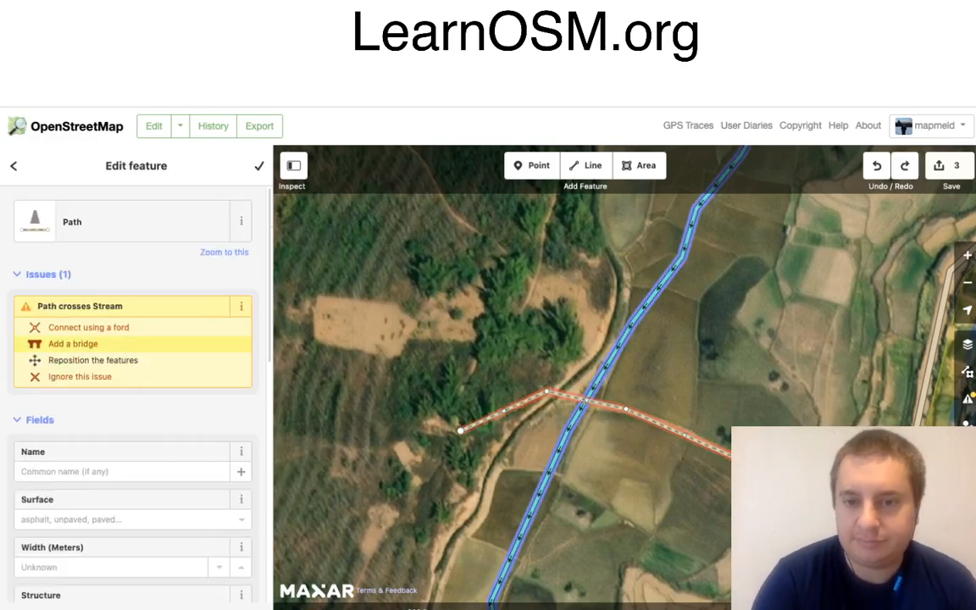
Step: Add a bridge where the path crosses the stream, and lengthen it west to the bend and east toward the next node
{"action": "left_click", "coordinate": [73, 343]}
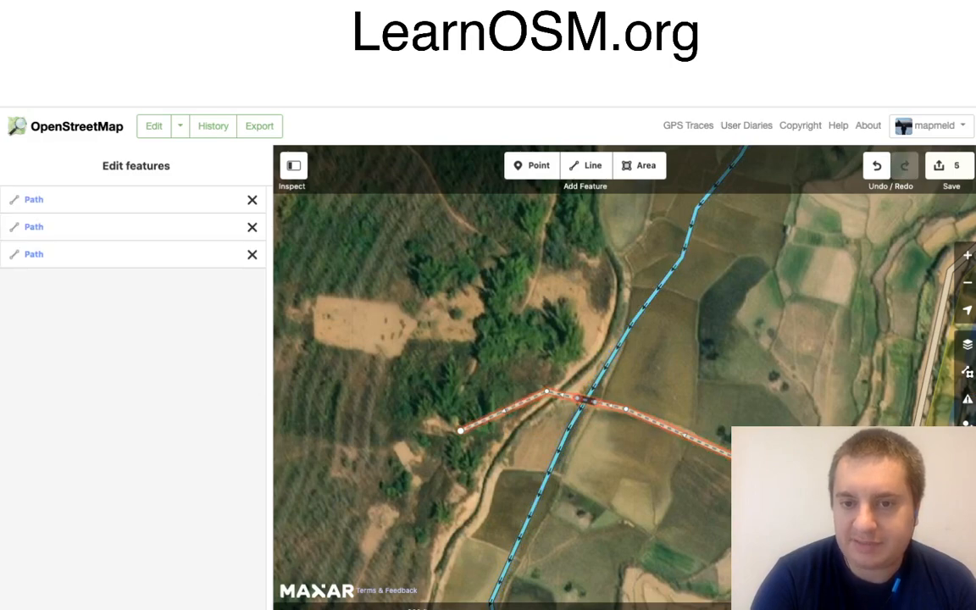
{"action": "key", "text": "Escape"}
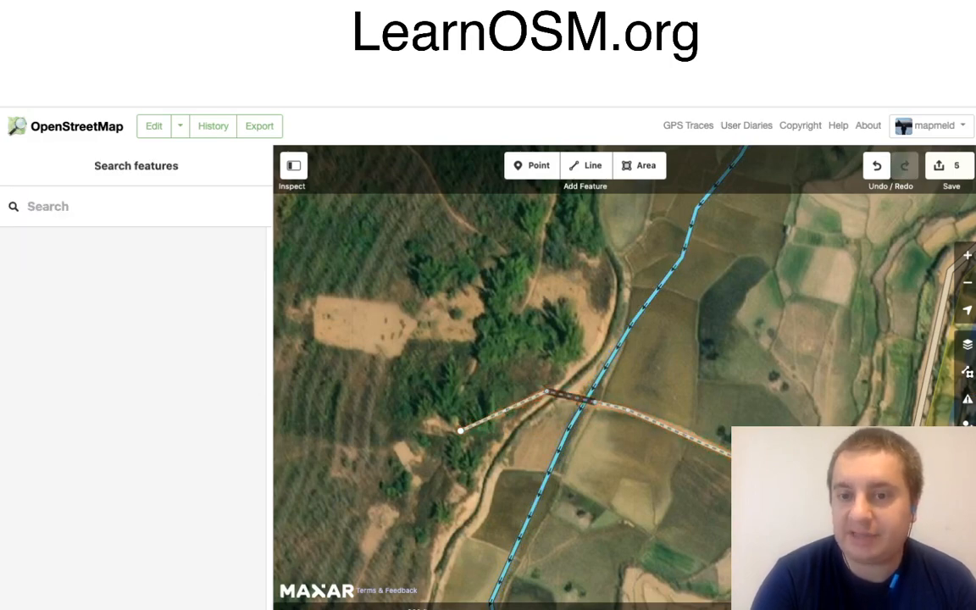
{"action": "left_click", "coordinate": [571, 397]}
{"action": "key", "text": "Escape"}
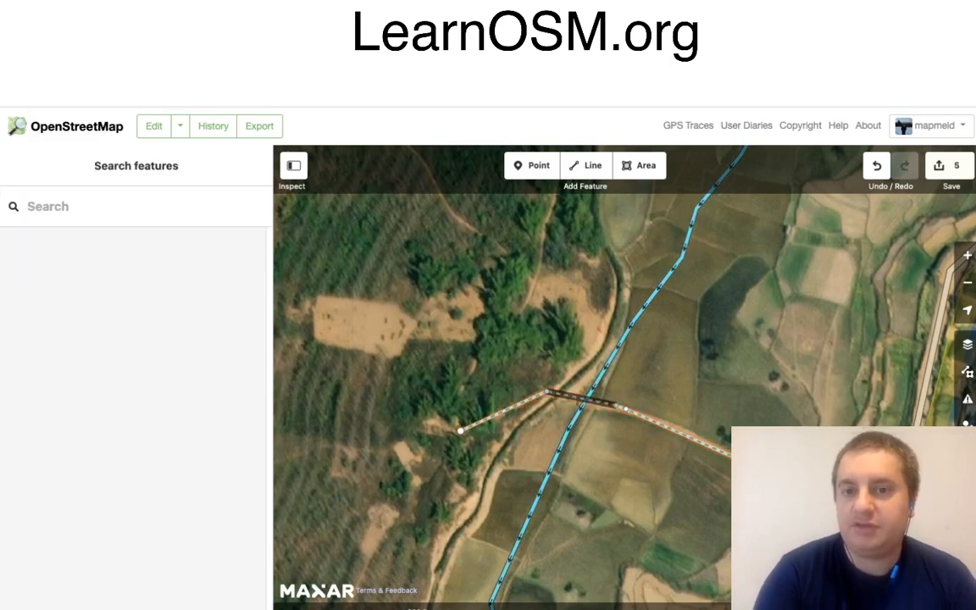
{"action": "left_click", "coordinate": [582, 398]}
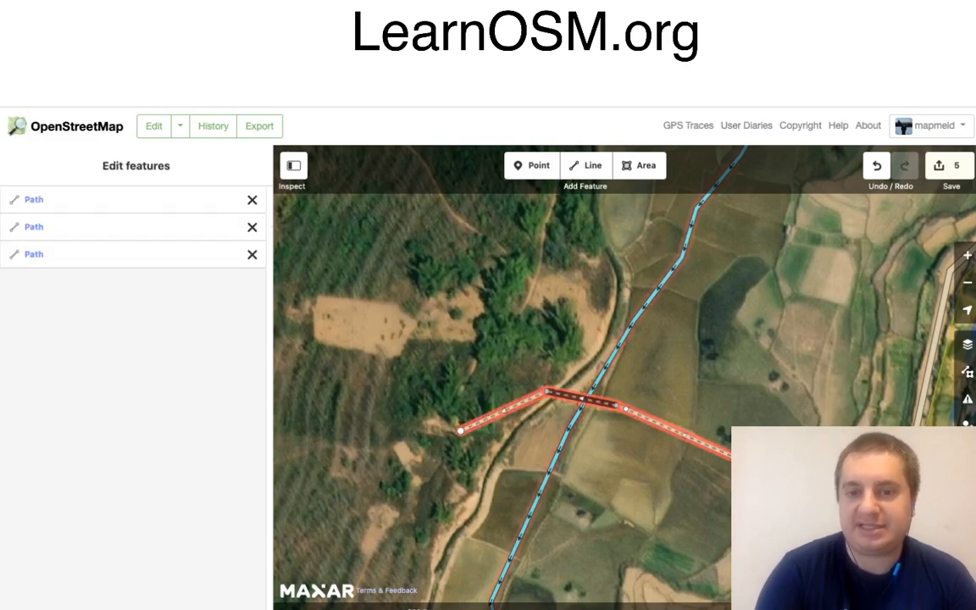
{"action": "scroll", "coordinate": [676, 392], "scroll_direction": "down", "scroll_amount": 2}
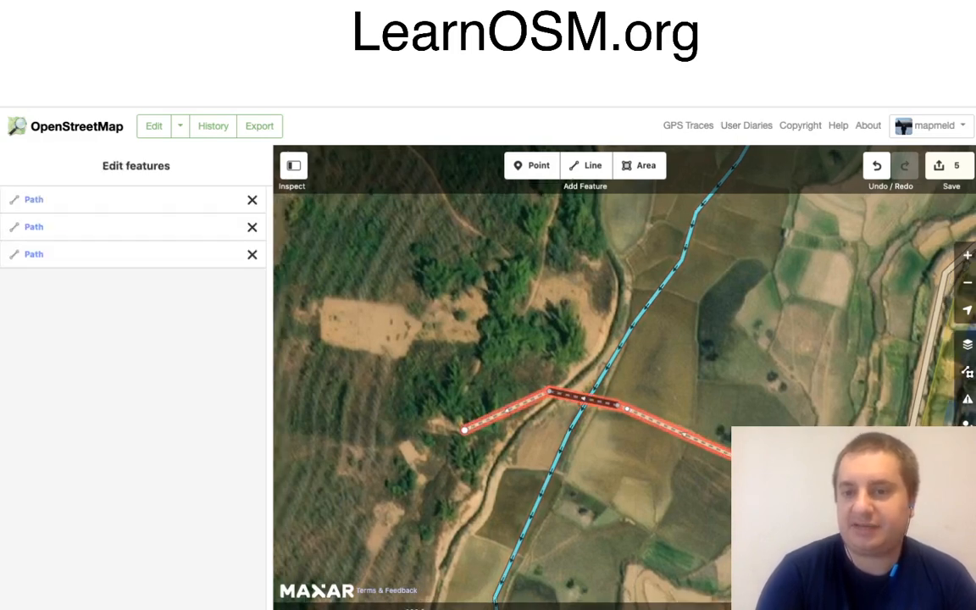
{"action": "scroll", "coordinate": [678, 393], "scroll_direction": "down", "scroll_amount": 2}
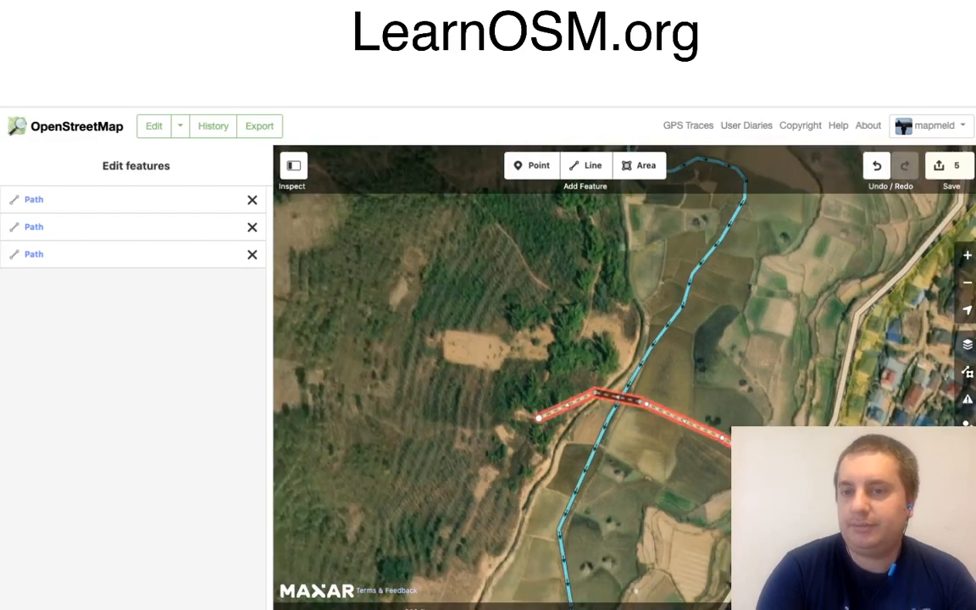
{"action": "left_click_drag", "start_coordinate": [678, 393], "coordinate": [354, 240]}
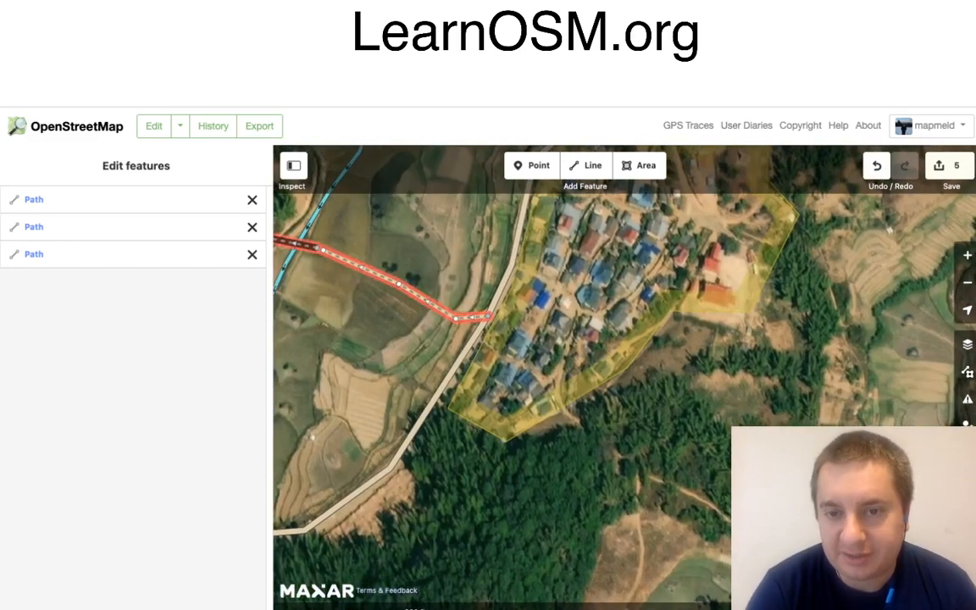
{"action": "key", "text": "Escape"}
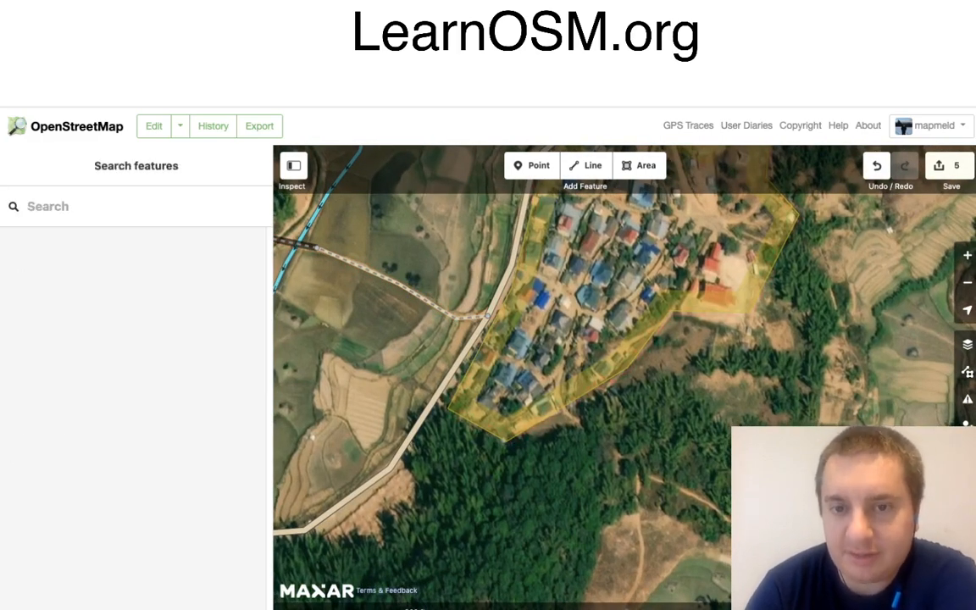
Step: Draw a line from the road on the village's west side through the houses and out past its southern edge to the hillside track
{"action": "left_click", "coordinate": [586, 166]}
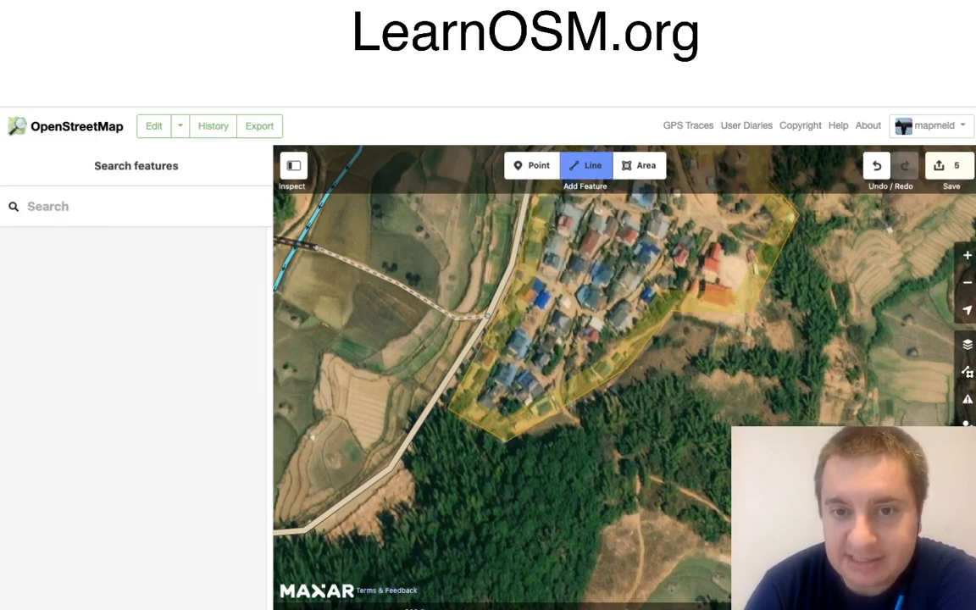
{"action": "left_click", "coordinate": [487, 315]}
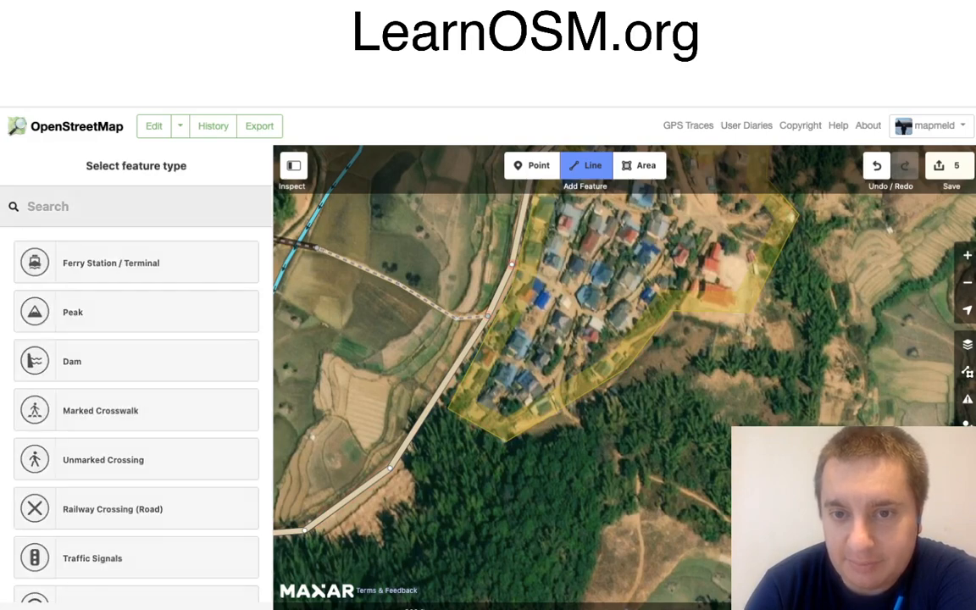
{"action": "left_click", "coordinate": [511, 264]}
{"action": "left_click", "coordinate": [559, 285]}
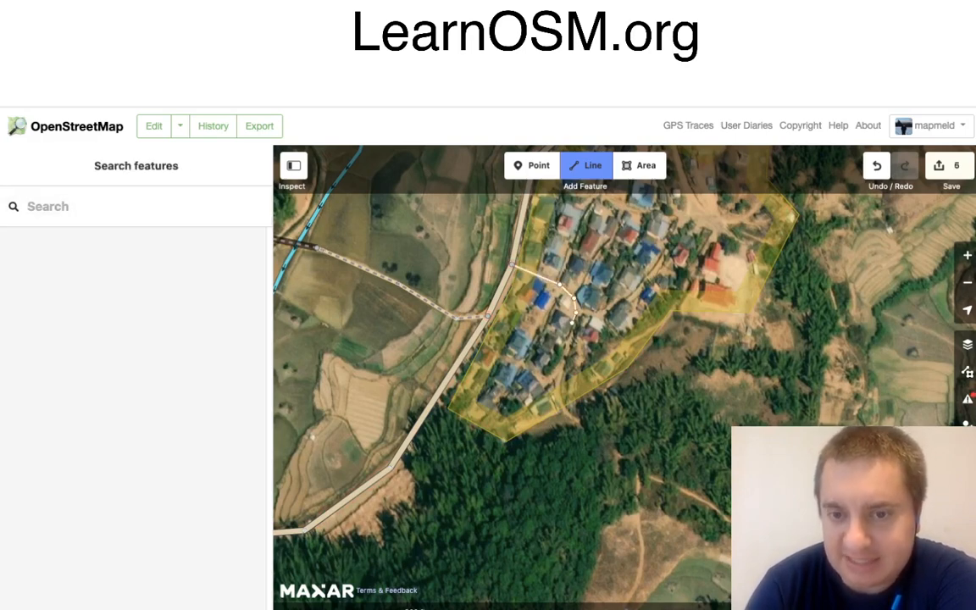
{"action": "left_click", "coordinate": [573, 322]}
{"action": "left_click", "coordinate": [556, 383]}
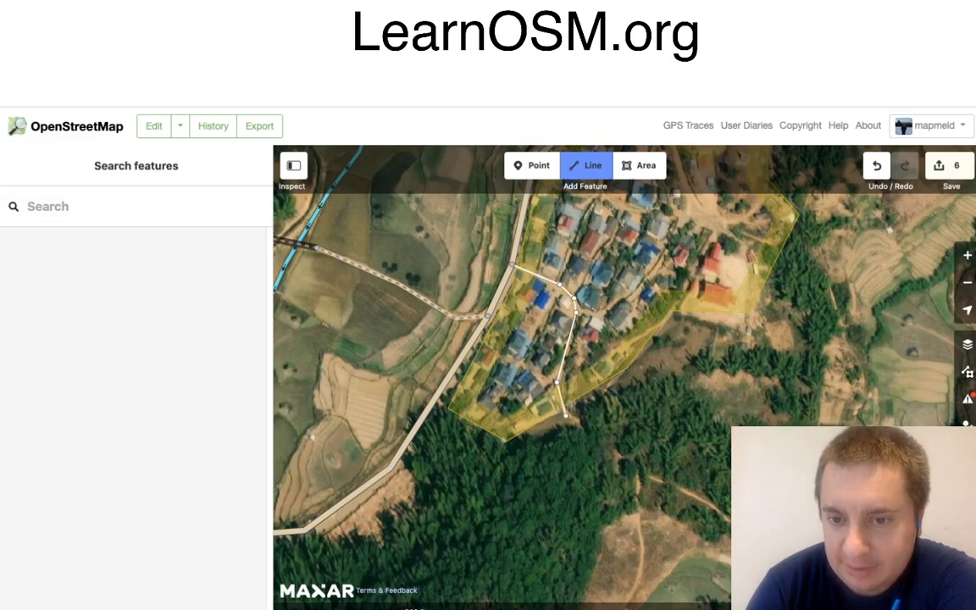
{"action": "left_click", "coordinate": [565, 415]}
{"action": "left_click", "coordinate": [617, 447]}
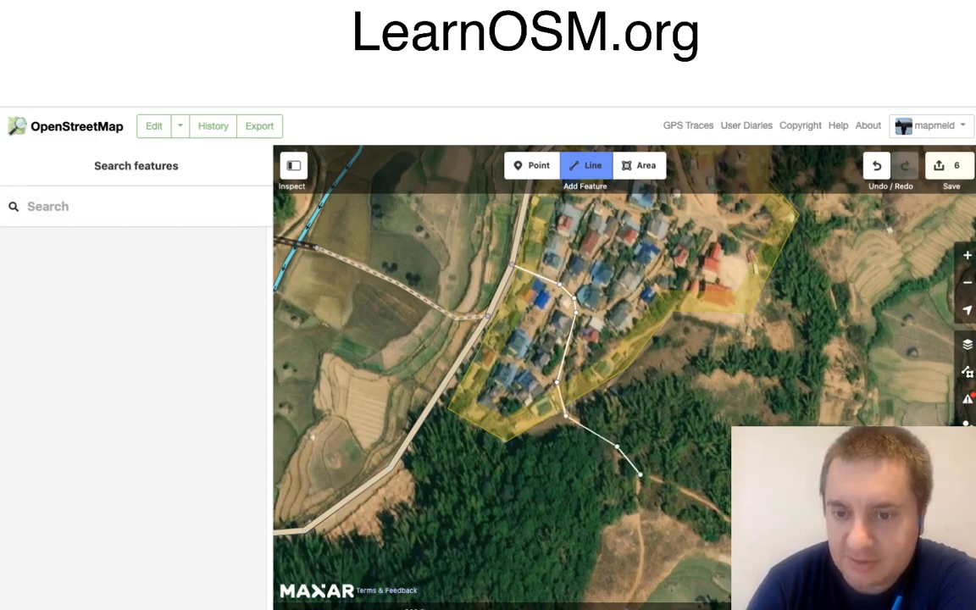
{"action": "left_click", "coordinate": [640, 476]}
{"action": "left_click", "coordinate": [640, 526]}
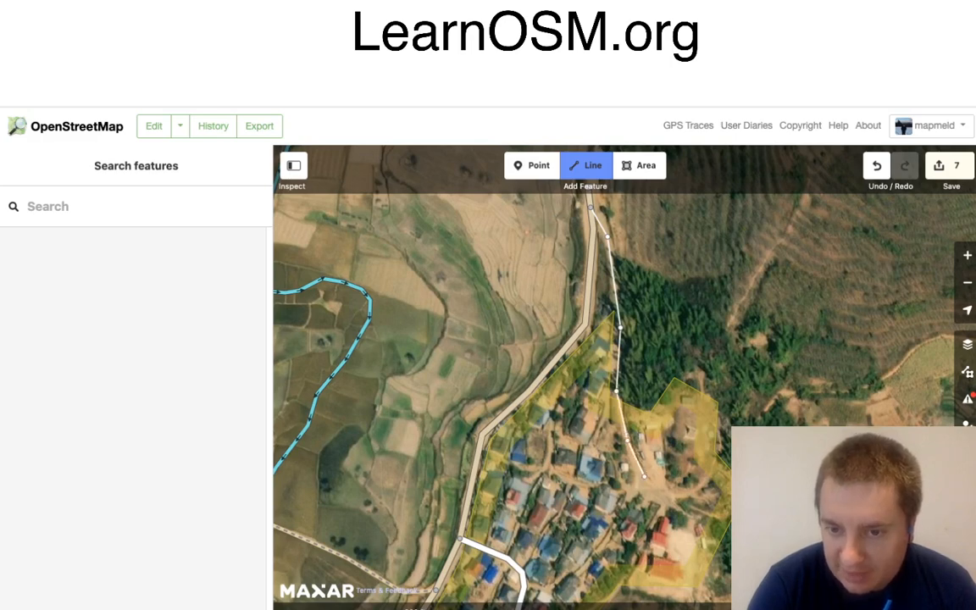
Step: Trace the rest of the street line from the village's northeast side southwest between the houses, joining it to the first village street
{"action": "left_click", "coordinate": [639, 480]}
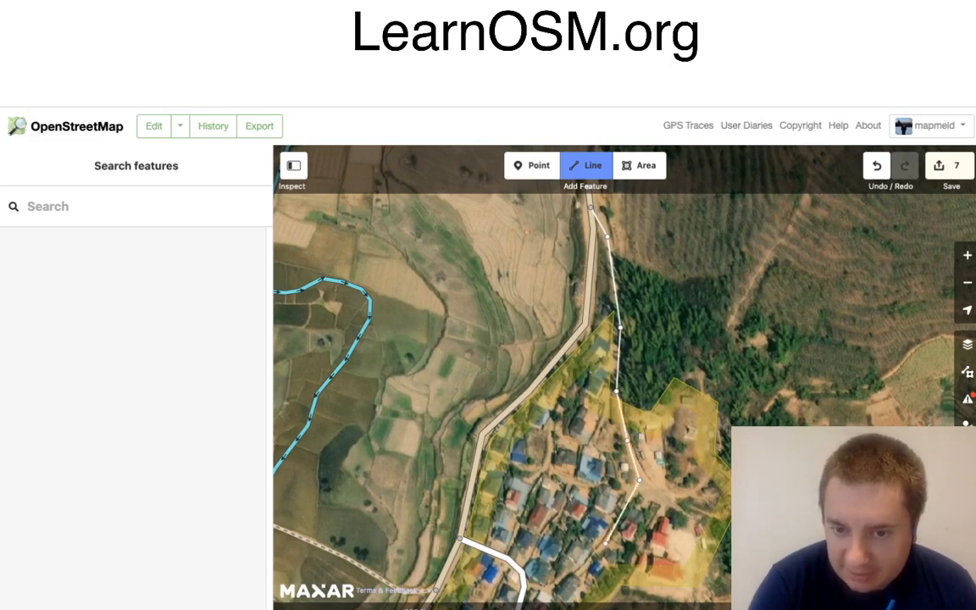
{"action": "left_click", "coordinate": [605, 543]}
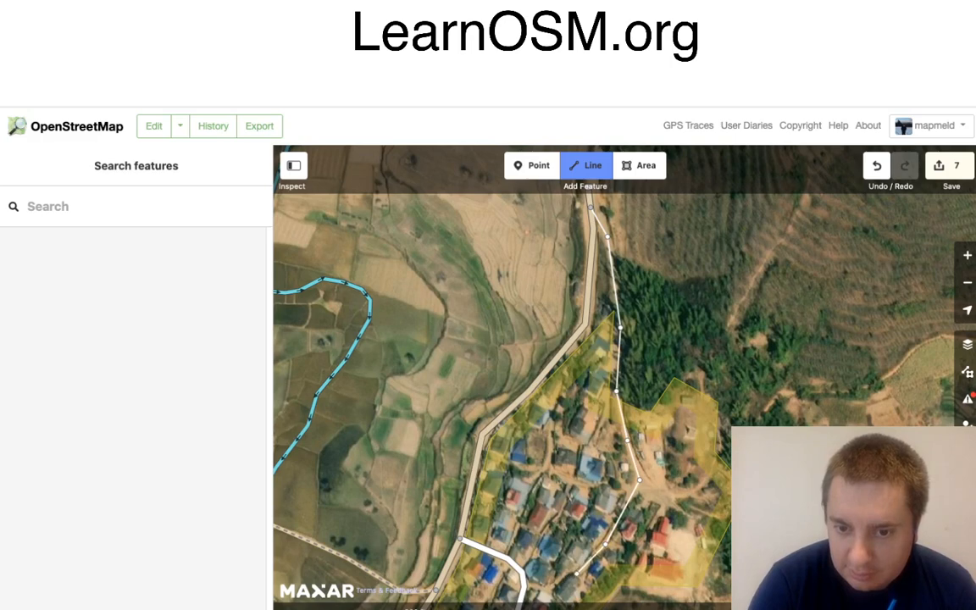
{"action": "left_click", "coordinate": [576, 572]}
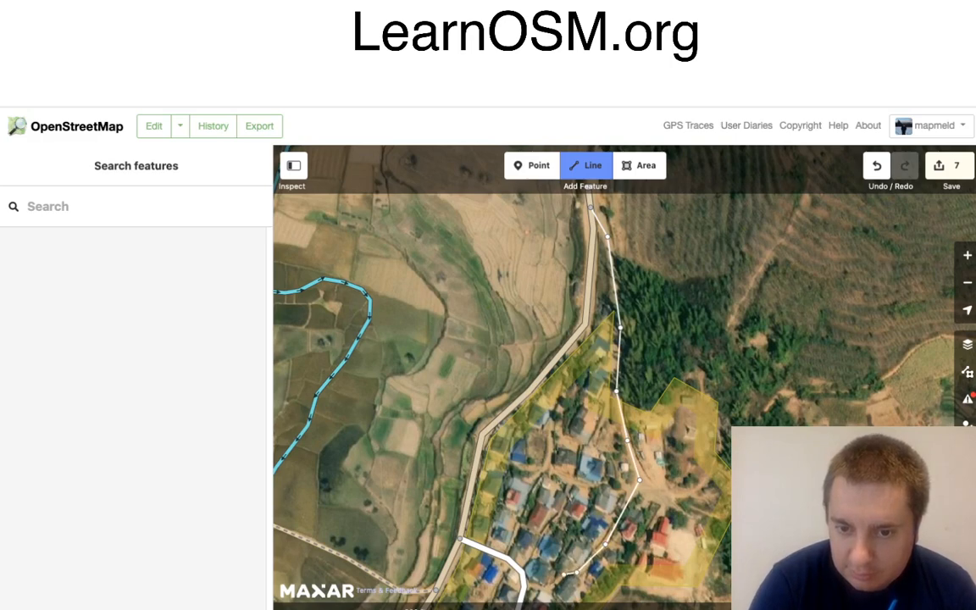
{"action": "left_click", "coordinate": [565, 575]}
{"action": "left_click", "coordinate": [549, 587]}
{"action": "key", "text": "Return"}
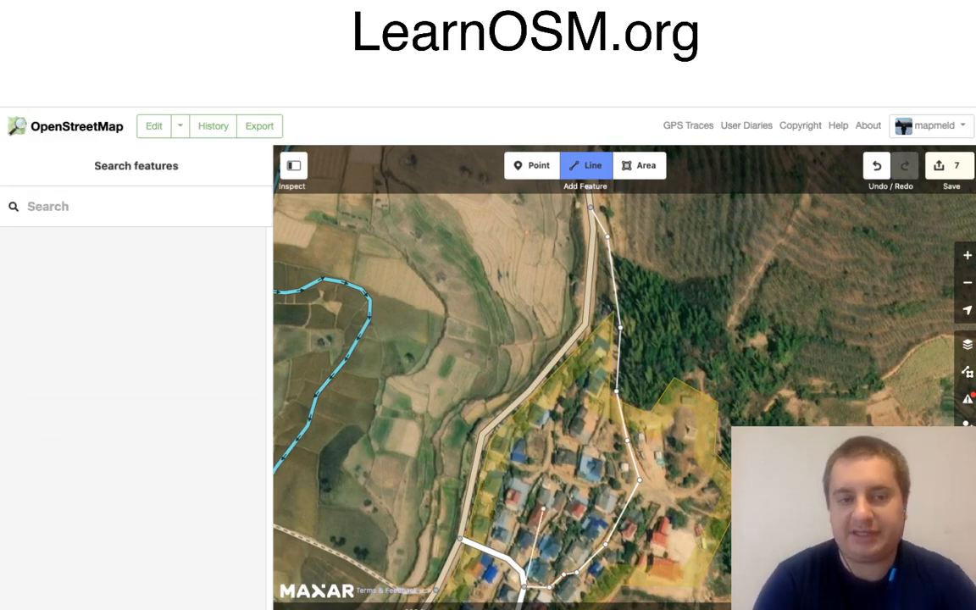
Step: Finish the northern street line and tag it as Residential Road
{"action": "key", "text": "Return"}
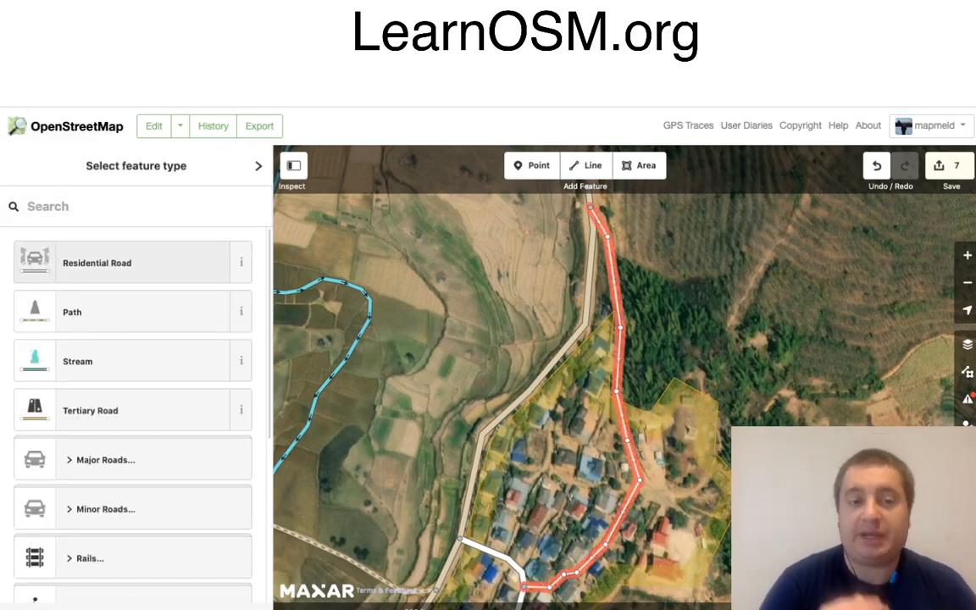
{"action": "key", "text": "Return"}
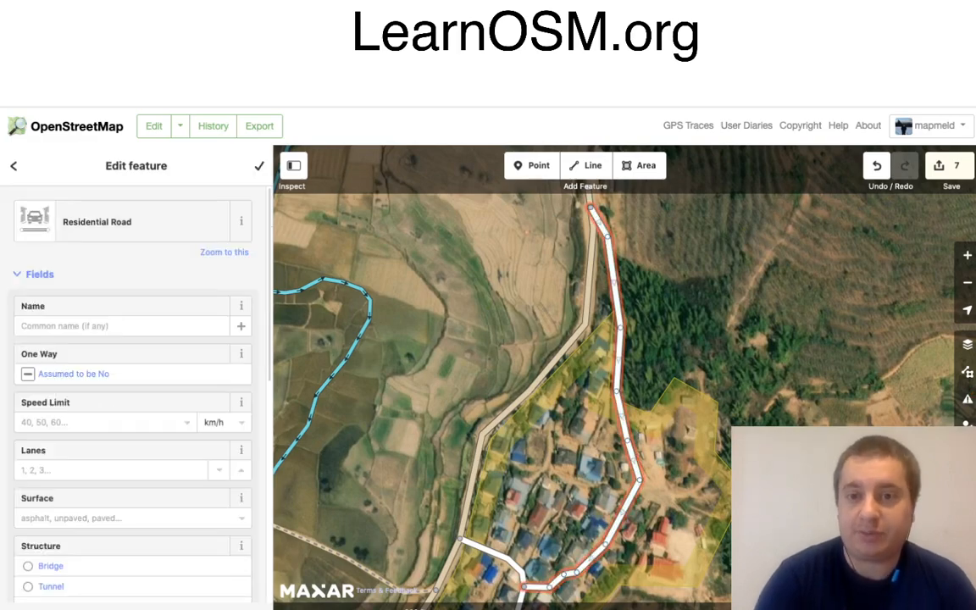
{"action": "key", "text": "Escape"}
Step: Continue the minor road from its northern end, tracing the dirt road north between the fields and the forest
{"action": "left_click_drag", "start_coordinate": [585, 280], "coordinate": [623, 508]}
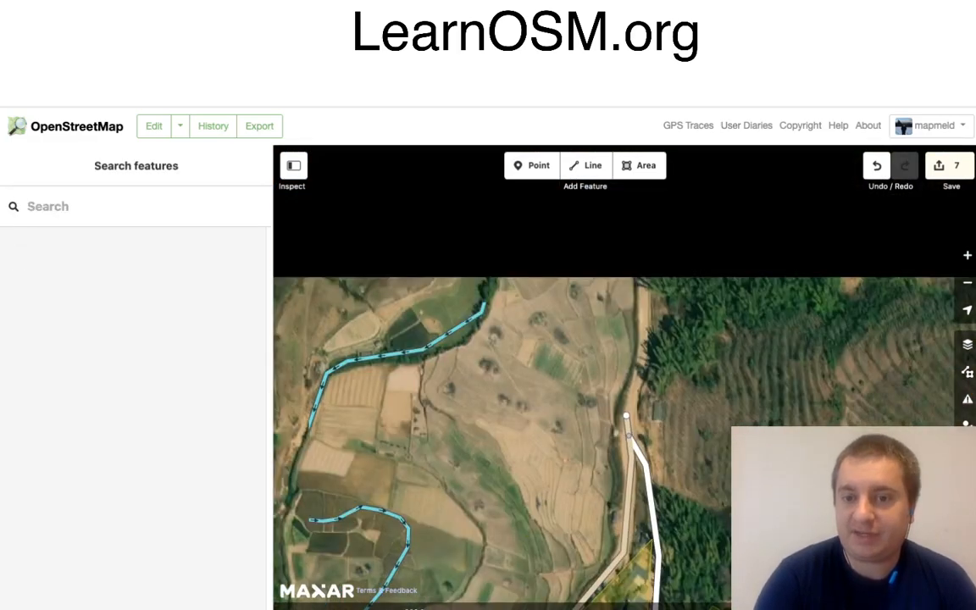
{"action": "left_click", "coordinate": [626, 416]}
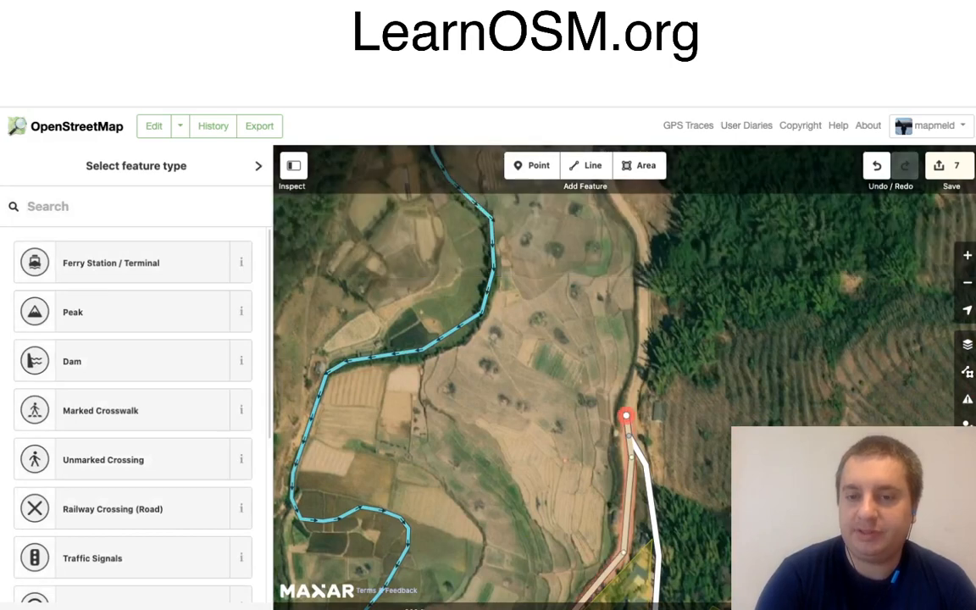
{"action": "right_click", "coordinate": [627, 416]}
{"action": "left_click", "coordinate": [652, 427]}
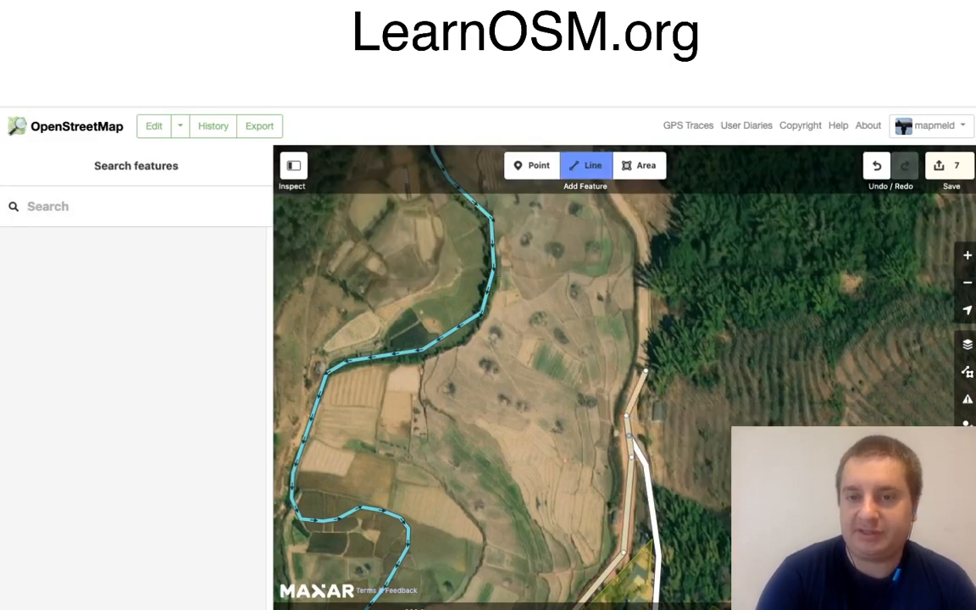
{"action": "left_click", "coordinate": [645, 370]}
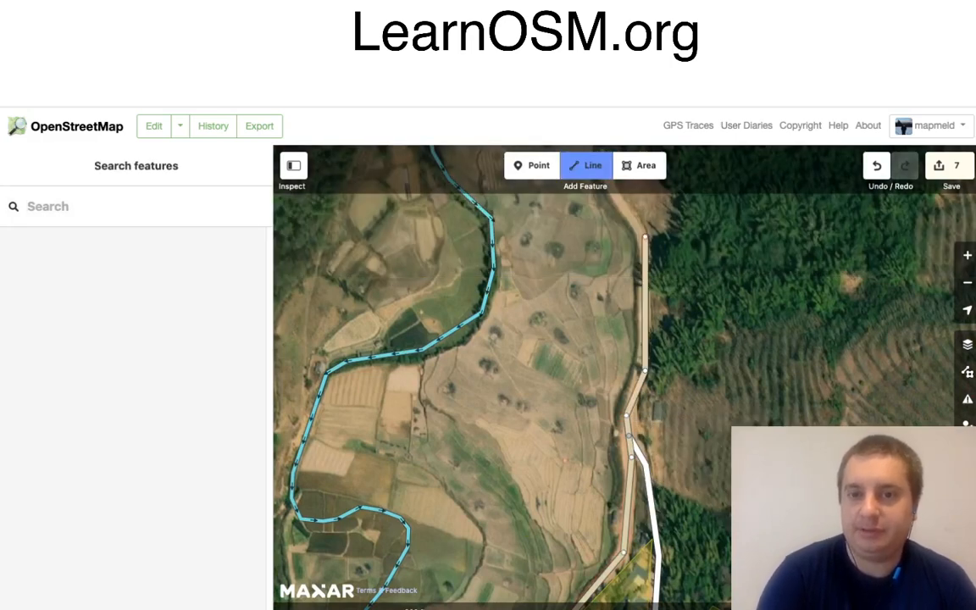
{"action": "left_click_drag", "start_coordinate": [578, 237], "coordinate": [578, 479]}
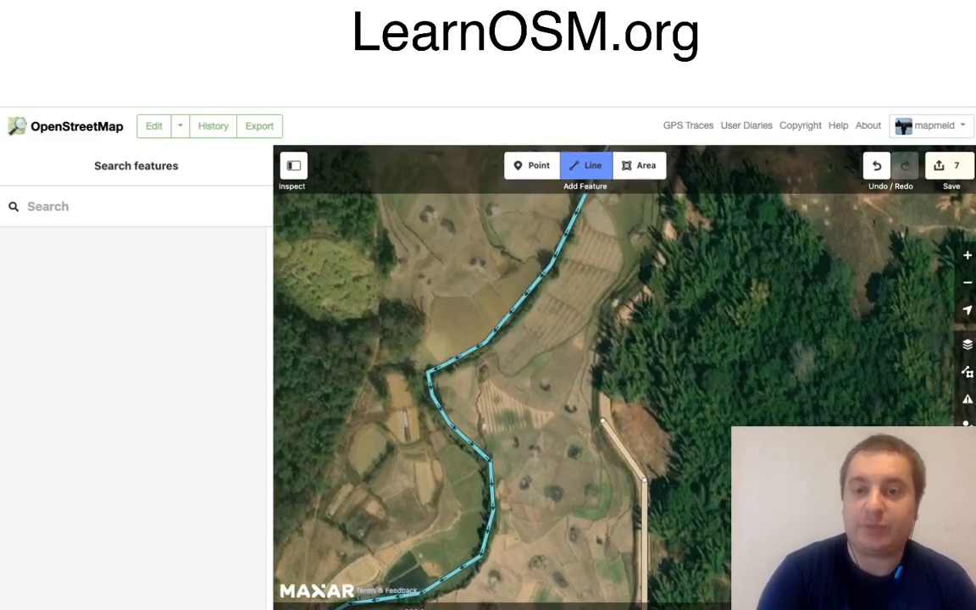
{"action": "left_click", "coordinate": [602, 421]}
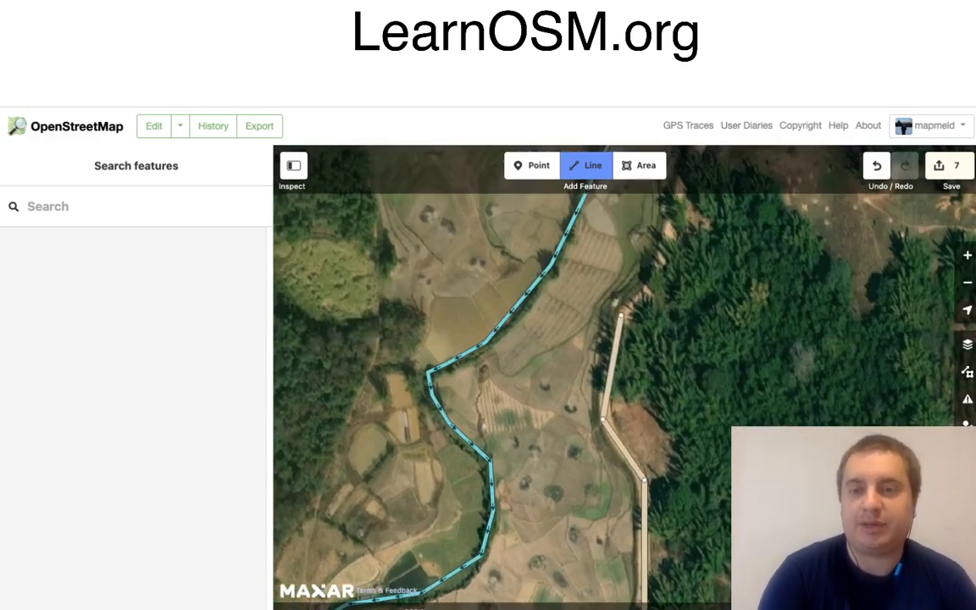
{"action": "left_click", "coordinate": [621, 315]}
{"action": "left_click", "coordinate": [657, 290]}
Step: Trace the minor road onward past the junction near the stream's end, then northeast to the next track fork, and finish it
{"action": "left_click_drag", "start_coordinate": [739, 238], "coordinate": [675, 504]}
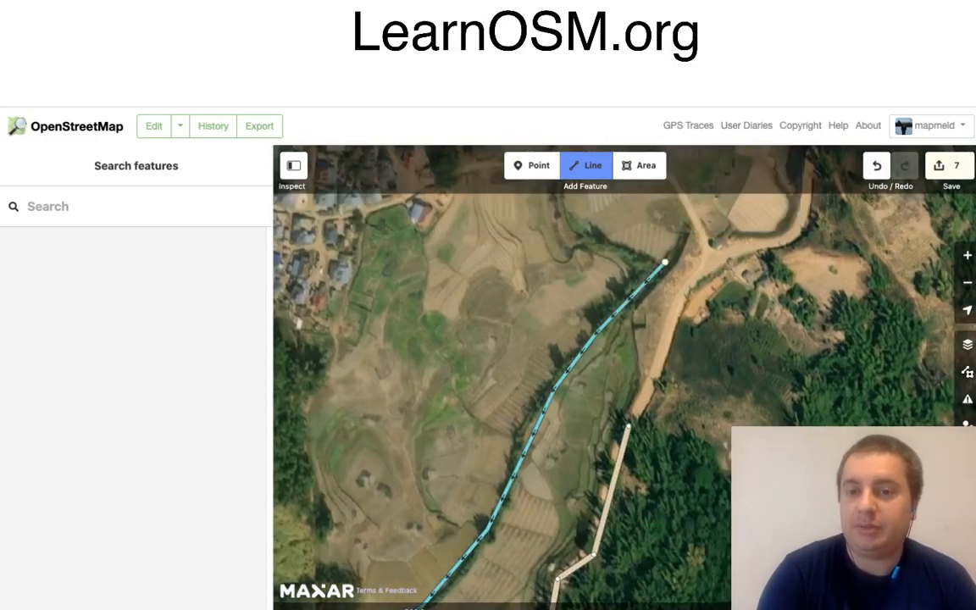
{"action": "left_click", "coordinate": [629, 424]}
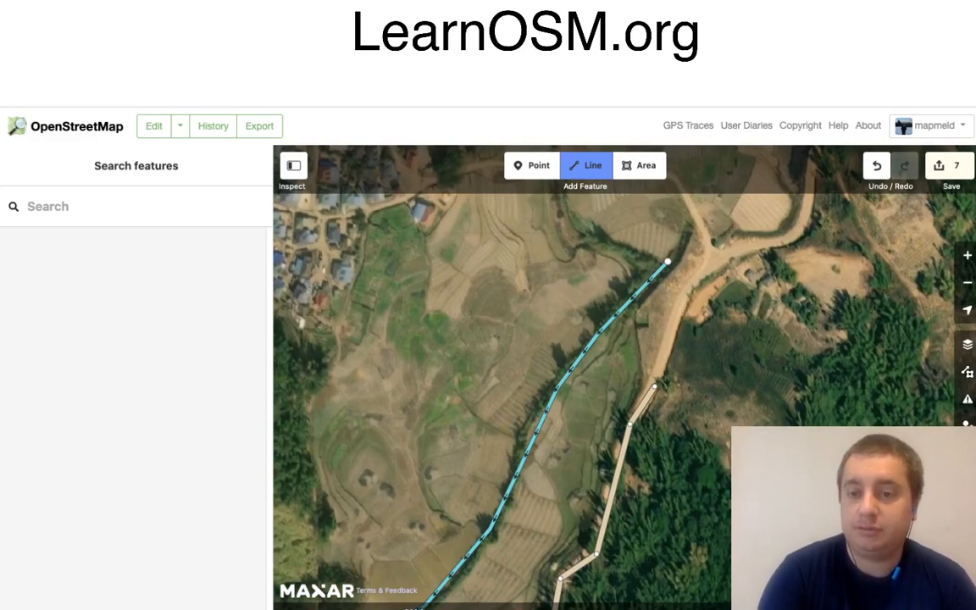
{"action": "left_click", "coordinate": [655, 387]}
{"action": "left_click", "coordinate": [687, 285]}
{"action": "left_click", "coordinate": [722, 256]}
{"action": "left_click", "coordinate": [799, 235]}
{"action": "left_click_drag", "start_coordinate": [838, 234], "coordinate": [783, 466]}
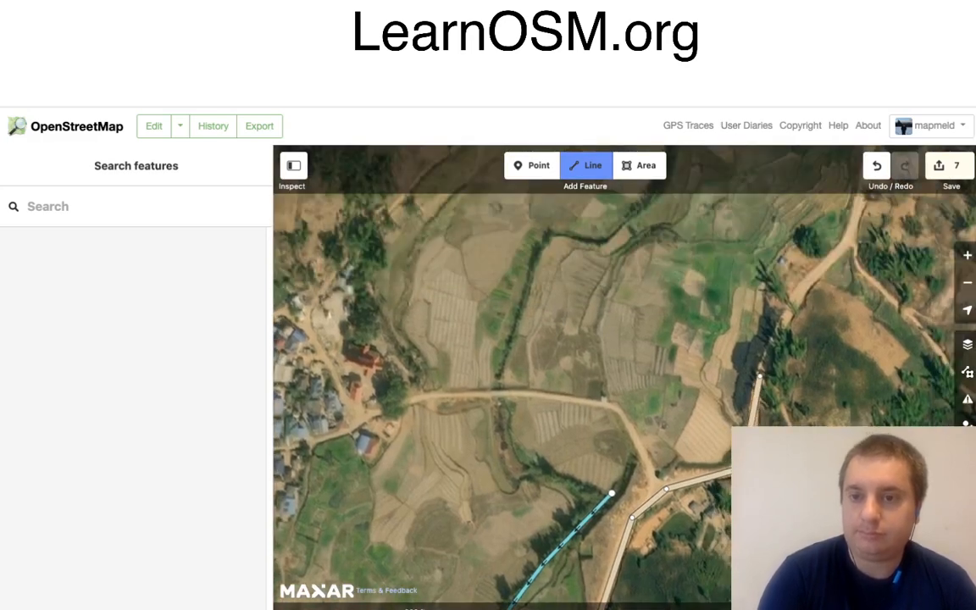
{"action": "left_click", "coordinate": [755, 375]}
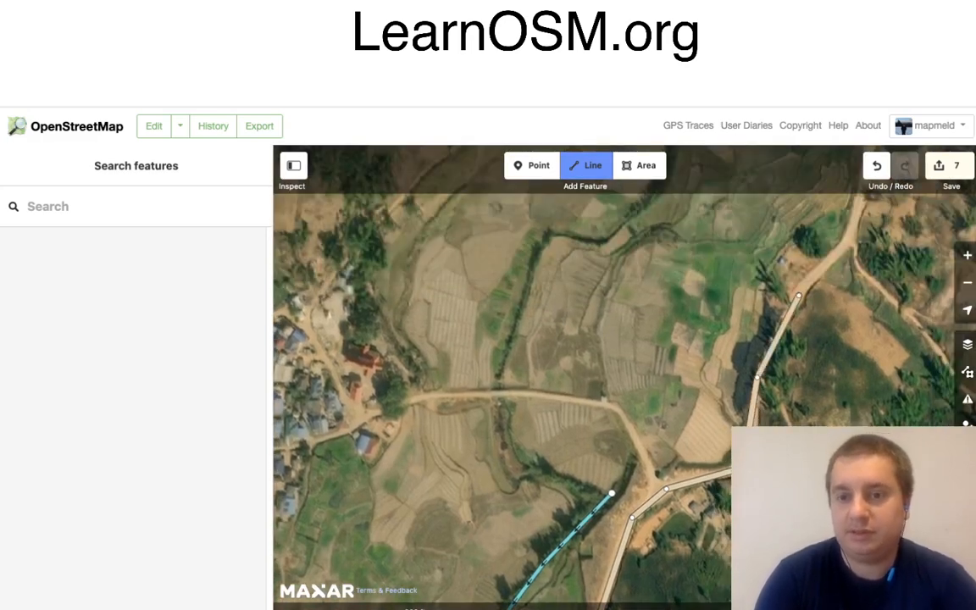
{"action": "left_click", "coordinate": [798, 295]}
{"action": "left_click", "coordinate": [852, 240]}
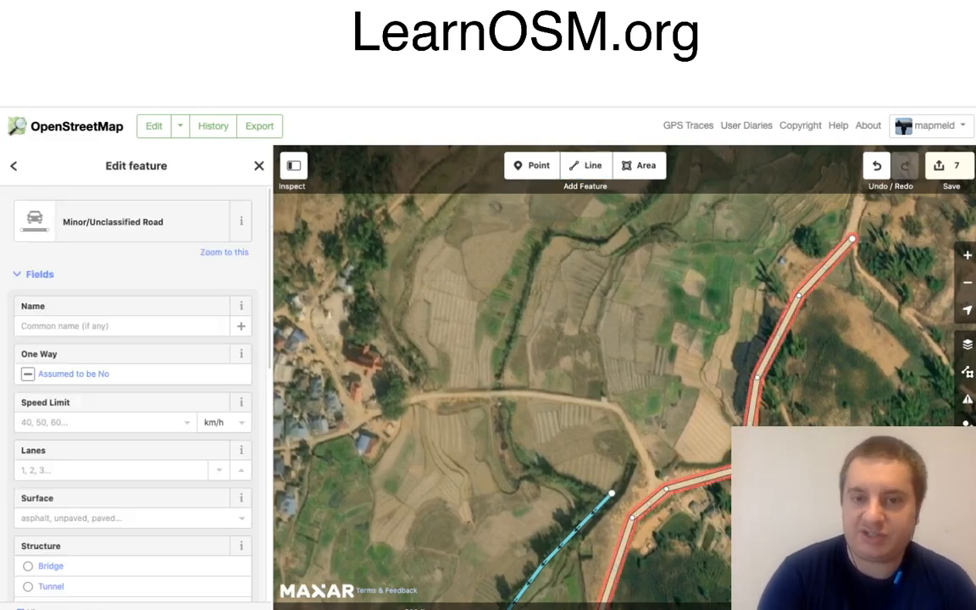
Step: Start a line at the minor road's junction node and trace the dirt road west across the fields toward the second village
{"action": "left_click", "coordinate": [586, 165]}
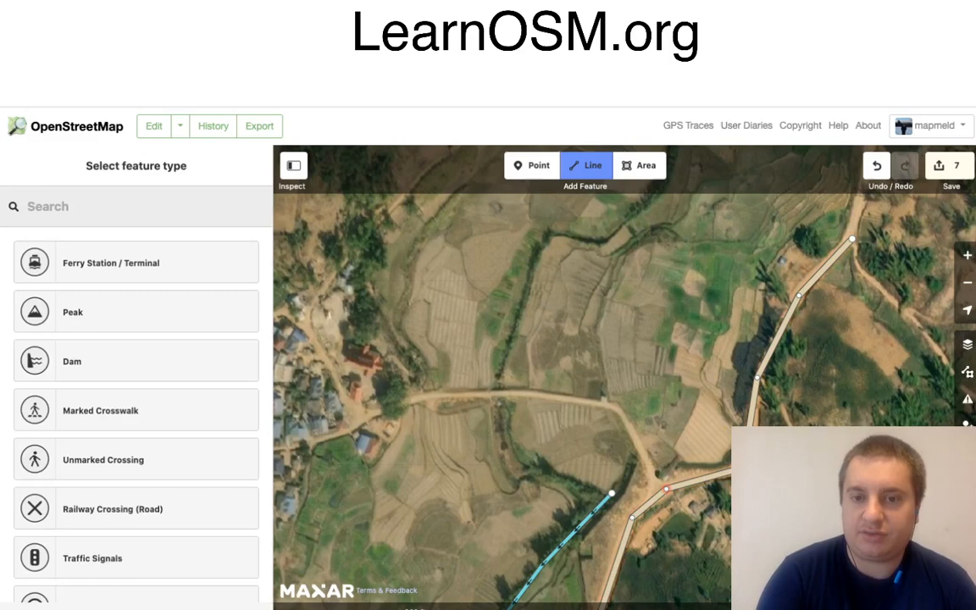
{"action": "left_click", "coordinate": [666, 489]}
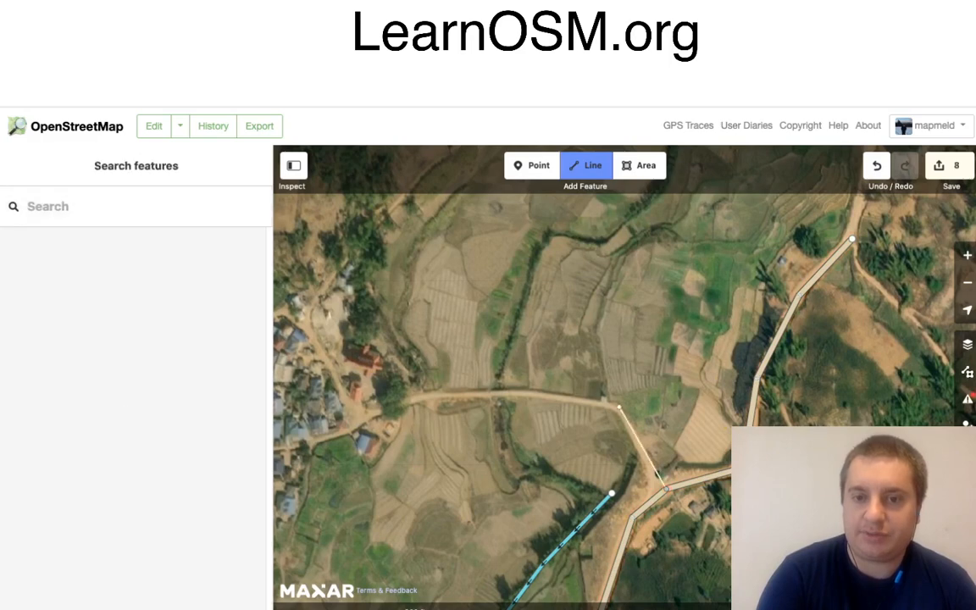
{"action": "left_click", "coordinate": [619, 408]}
{"action": "left_click", "coordinate": [526, 392]}
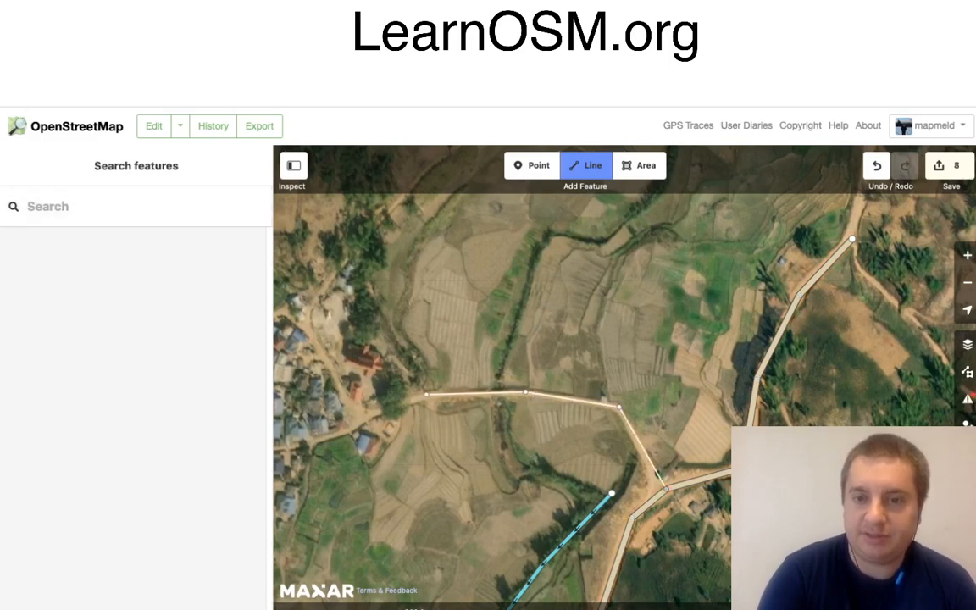
{"action": "left_click", "coordinate": [425, 395]}
Step: Extend the line through the second village to its western side and tag it as Residential Road
{"action": "left_click_drag", "start_coordinate": [425, 473], "coordinate": [645, 442]}
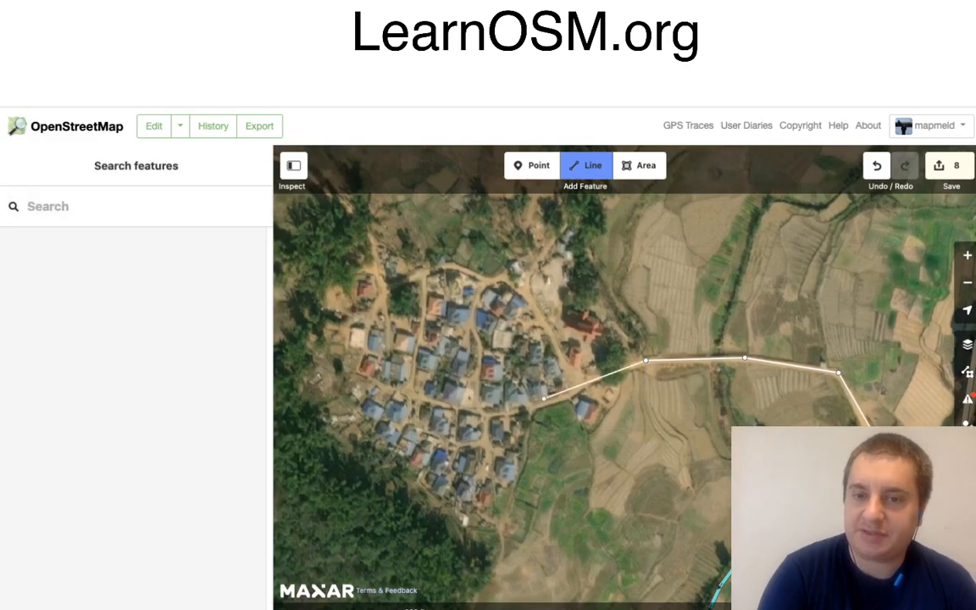
{"action": "left_click", "coordinate": [583, 385]}
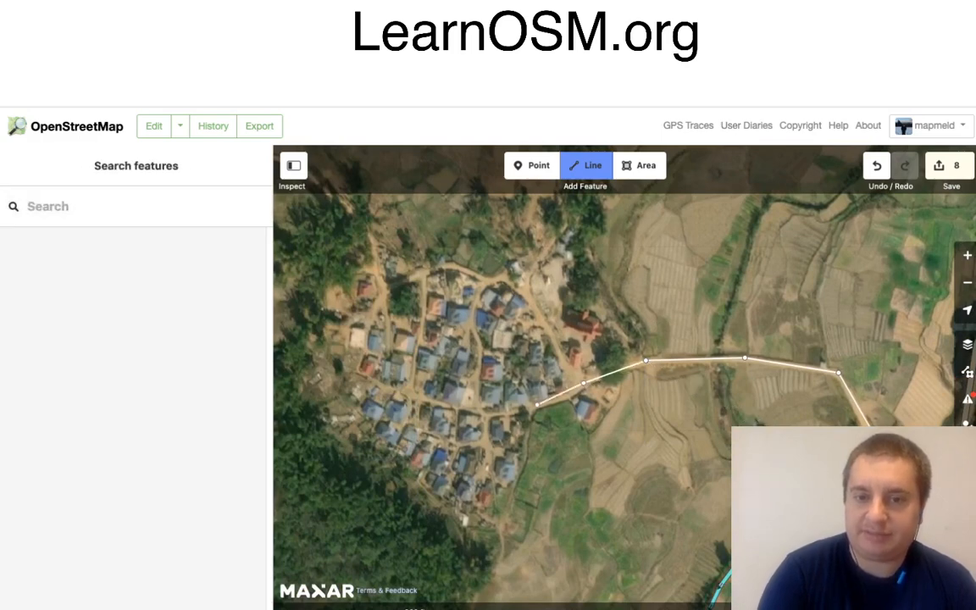
{"action": "left_click", "coordinate": [534, 406]}
{"action": "left_click", "coordinate": [488, 412]}
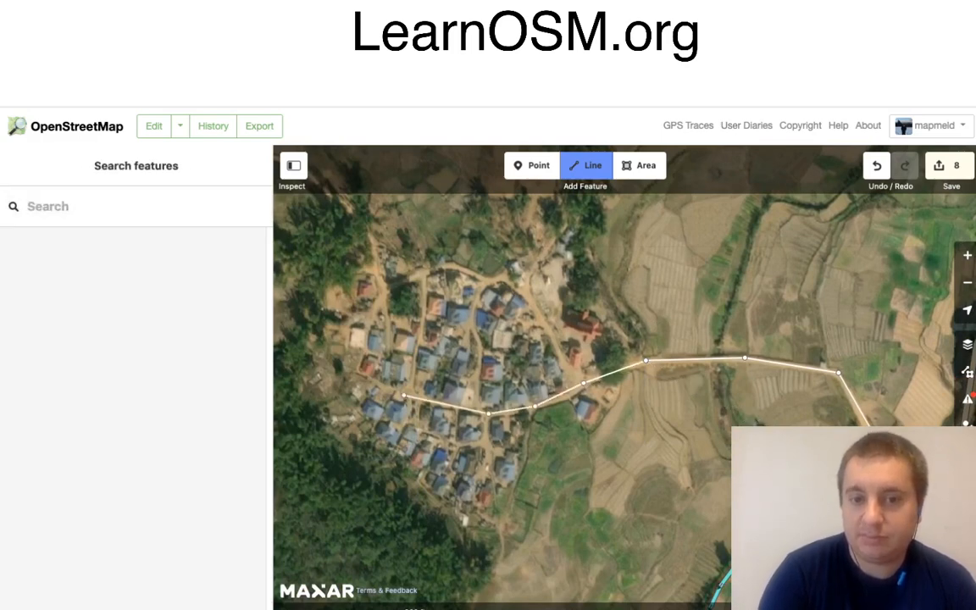
{"action": "left_click", "coordinate": [411, 397]}
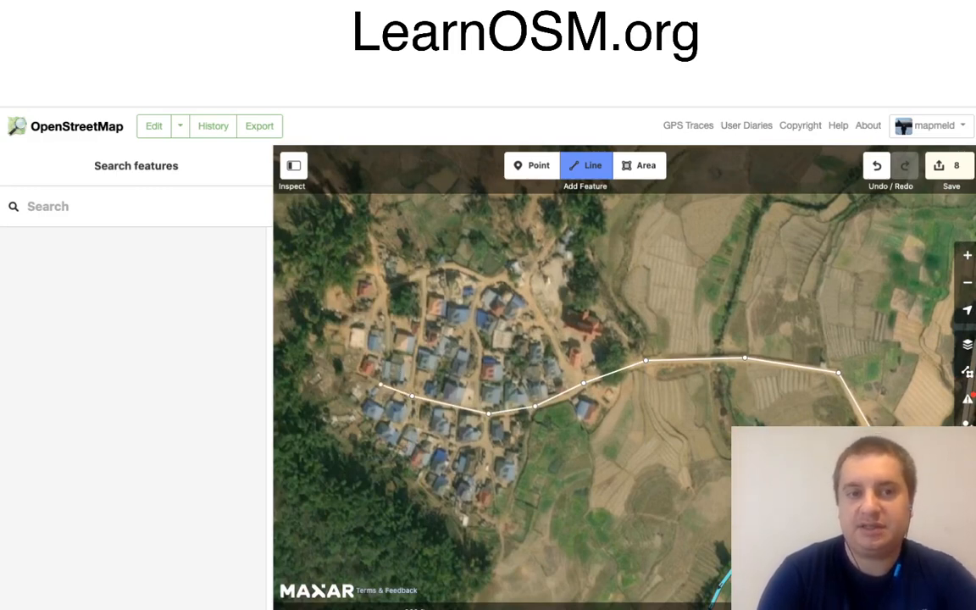
{"action": "left_click", "coordinate": [381, 385]}
{"action": "left_click", "coordinate": [118, 262]}
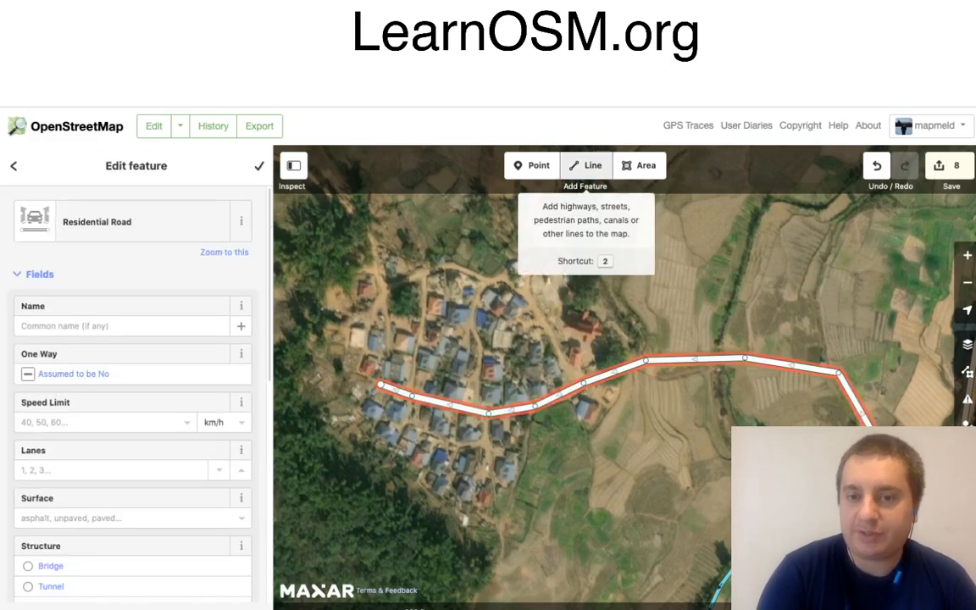
Step: Trace a line from the residential road's node at the village's eastern entrance around its northern edge to the western side, tagged as Residential Road
{"action": "left_click", "coordinate": [585, 165]}
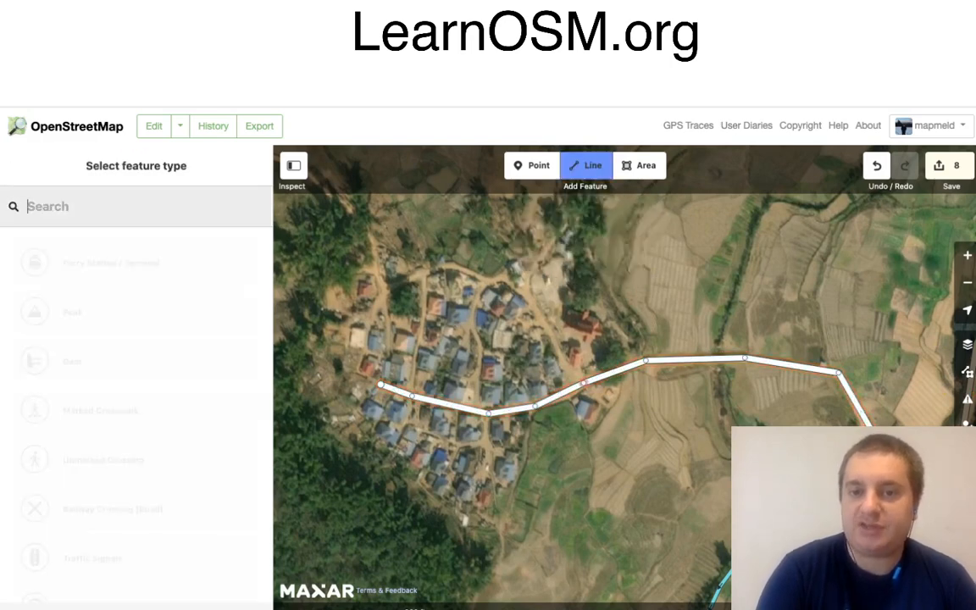
{"action": "left_click", "coordinate": [583, 383]}
{"action": "left_click", "coordinate": [564, 369]}
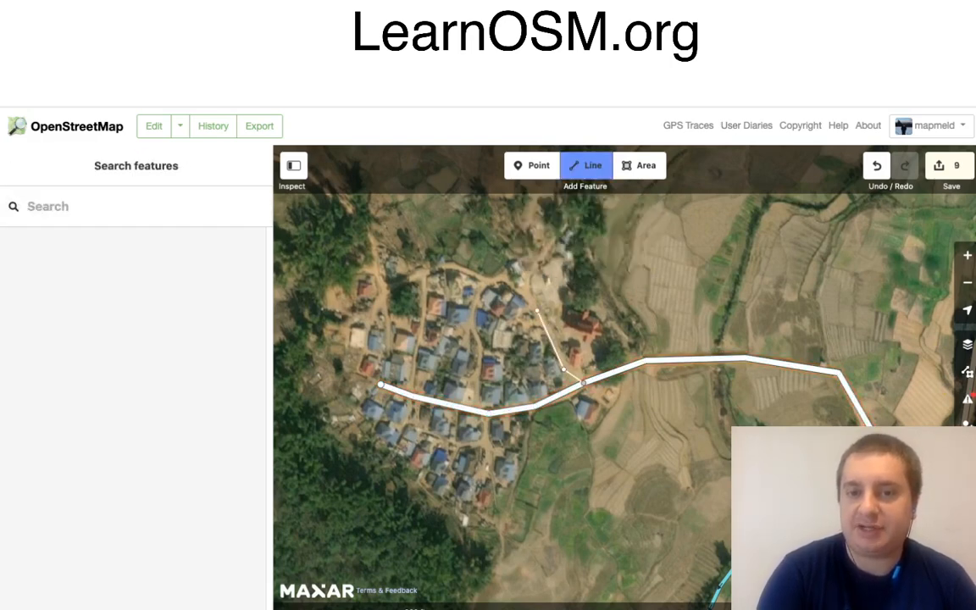
{"action": "left_click", "coordinate": [541, 315]}
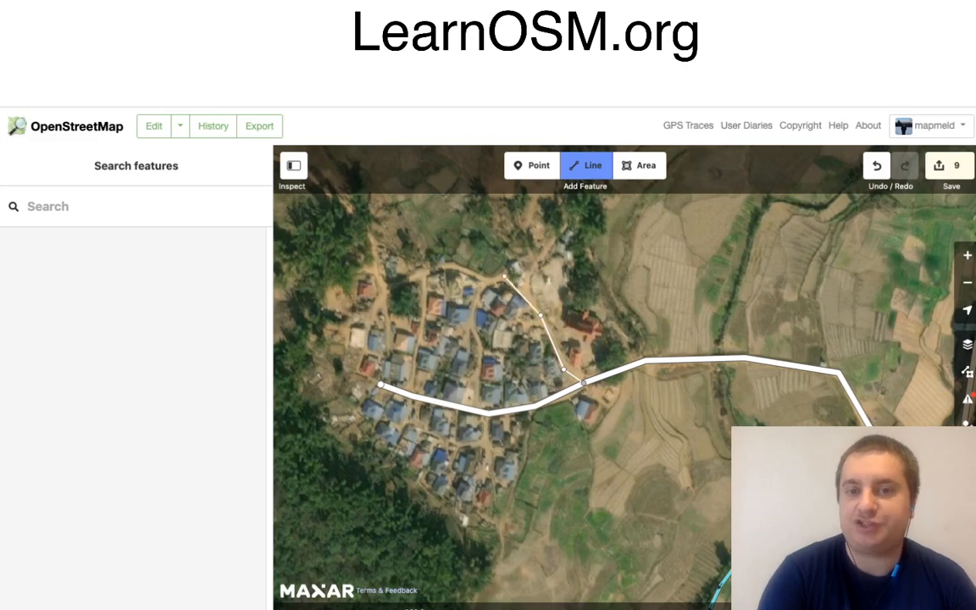
{"action": "left_click", "coordinate": [504, 277]}
{"action": "left_click", "coordinate": [484, 278]}
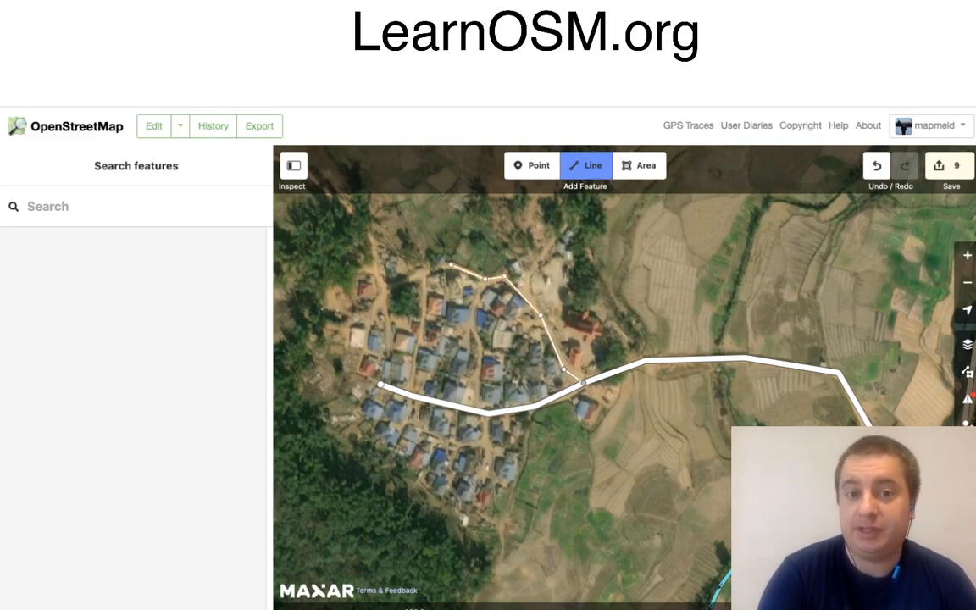
{"action": "left_click", "coordinate": [451, 265]}
{"action": "left_click", "coordinate": [385, 290]}
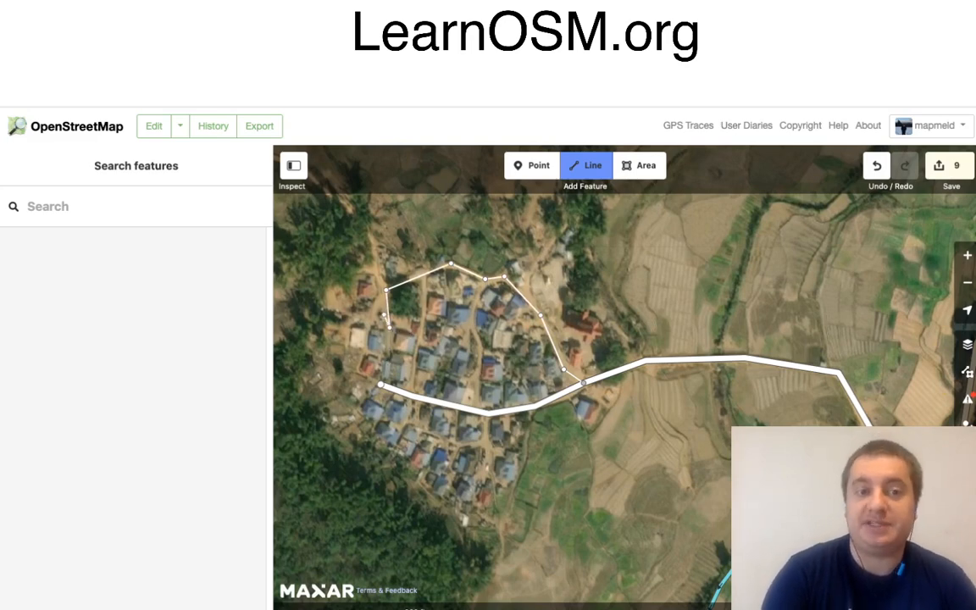
{"action": "double_click", "coordinate": [389, 327]}
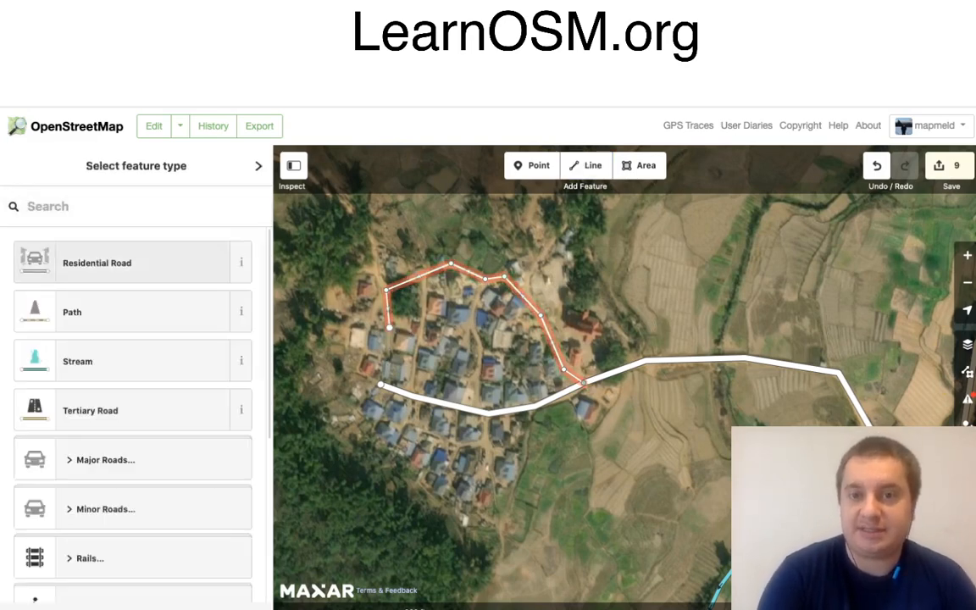
{"action": "left_click", "coordinate": [135, 262]}
{"action": "key", "text": "Escape"}
Step: Trace the inner village street from the northern loop south to the main residential road and tag it as Residential Road
{"action": "left_click", "coordinate": [586, 166]}
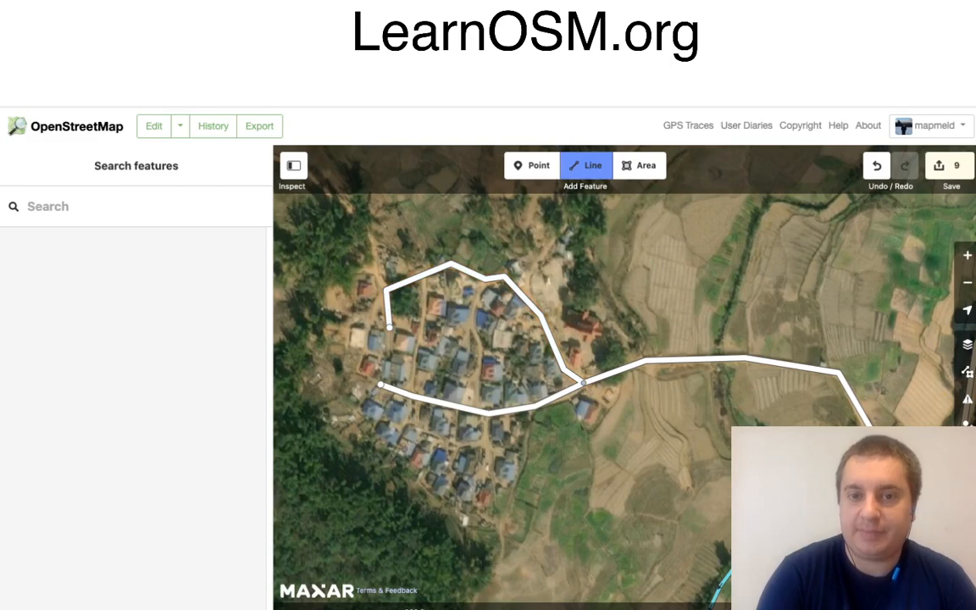
{"action": "left_click", "coordinate": [485, 278]}
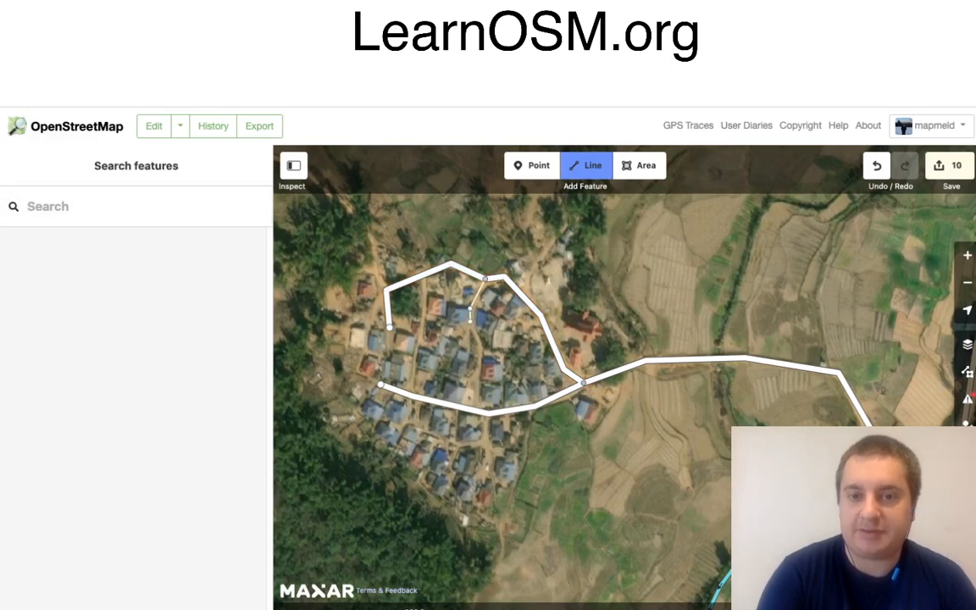
{"action": "left_click", "coordinate": [471, 315]}
{"action": "left_click", "coordinate": [480, 347]}
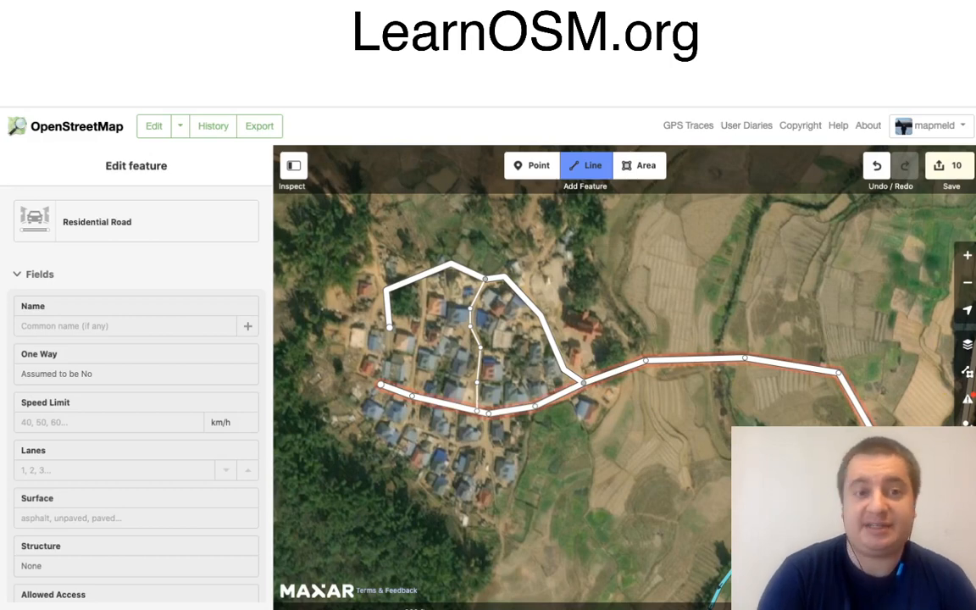
{"action": "double_click", "coordinate": [481, 411]}
{"action": "key", "text": "Return"}
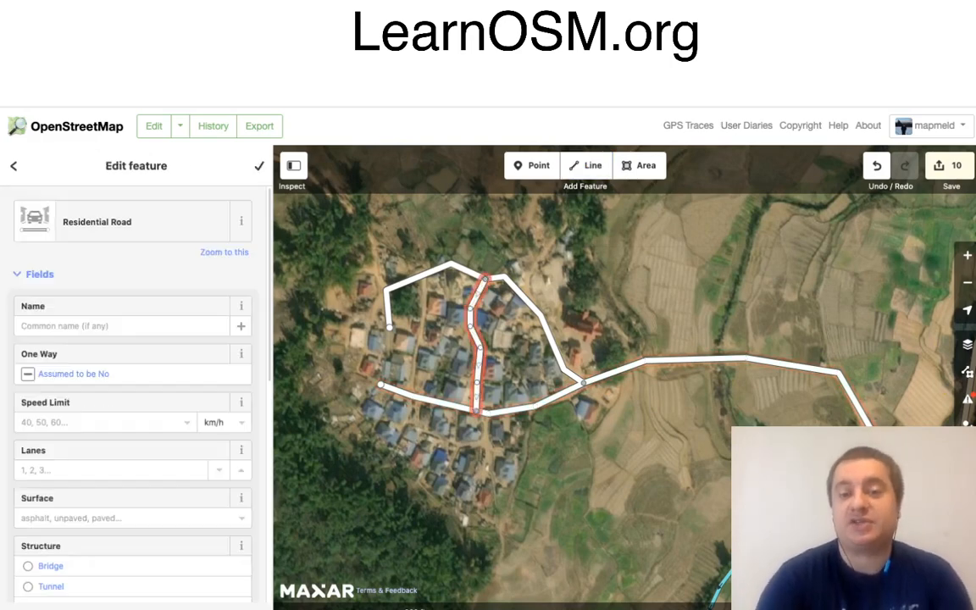
{"action": "key", "text": "Escape"}
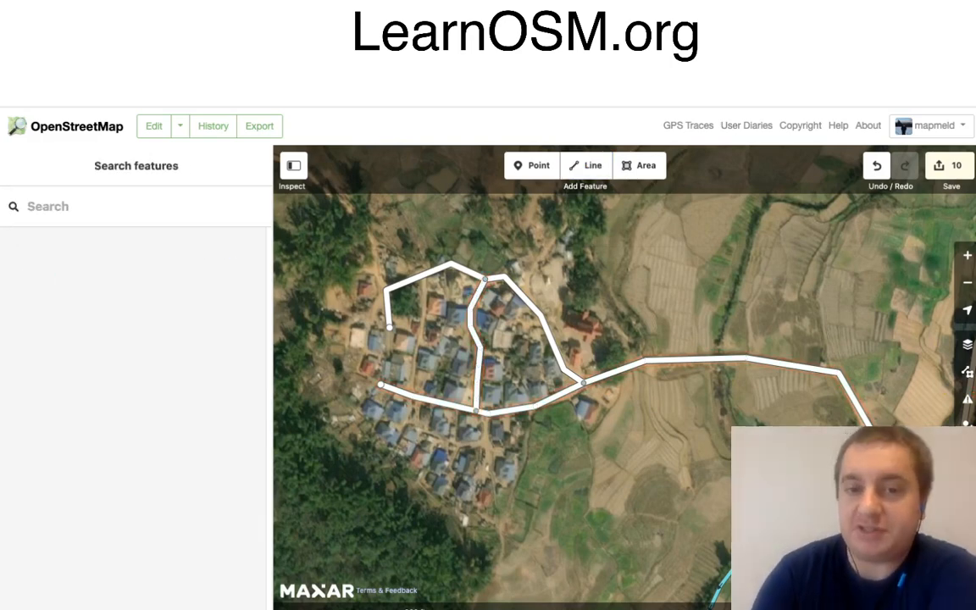
Step: Trace the dirt road from the loop's northeastern side northeast past the forest to the cultivated field, tagging it as Residential Road
{"action": "left_click_drag", "start_coordinate": [525, 339], "coordinate": [651, 457]}
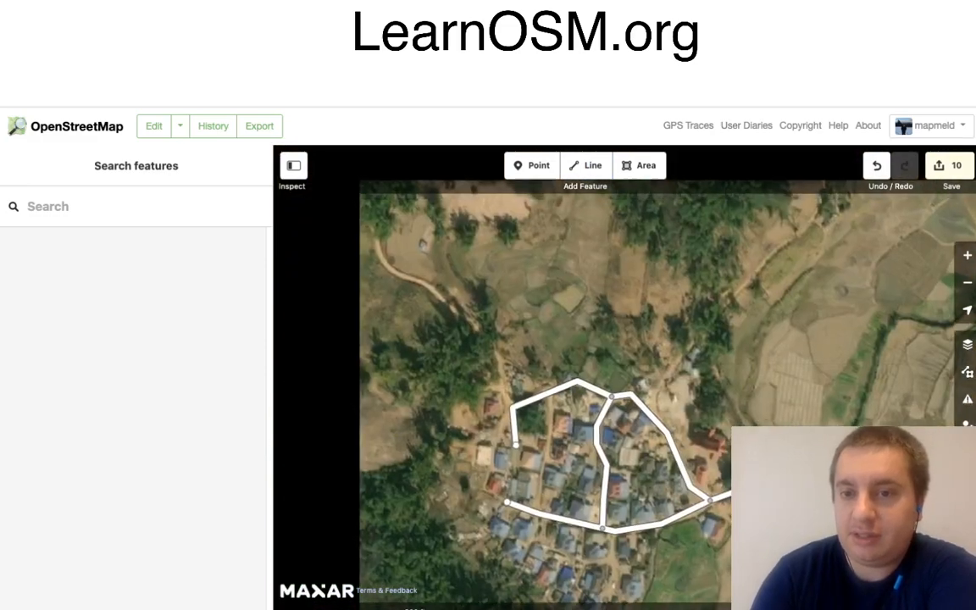
{"action": "left_click_drag", "start_coordinate": [526, 339], "coordinate": [539, 427]}
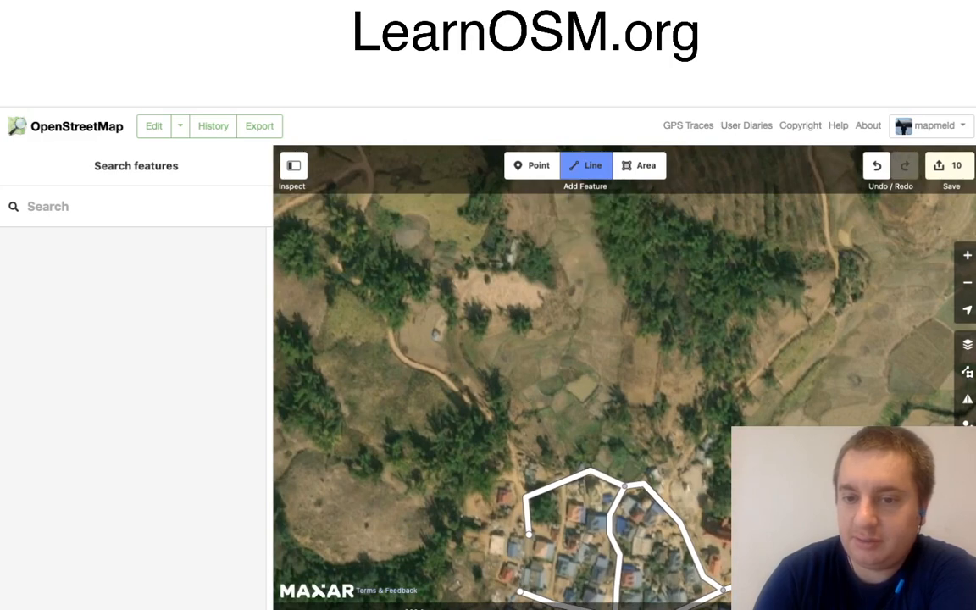
{"action": "left_click", "coordinate": [665, 506]}
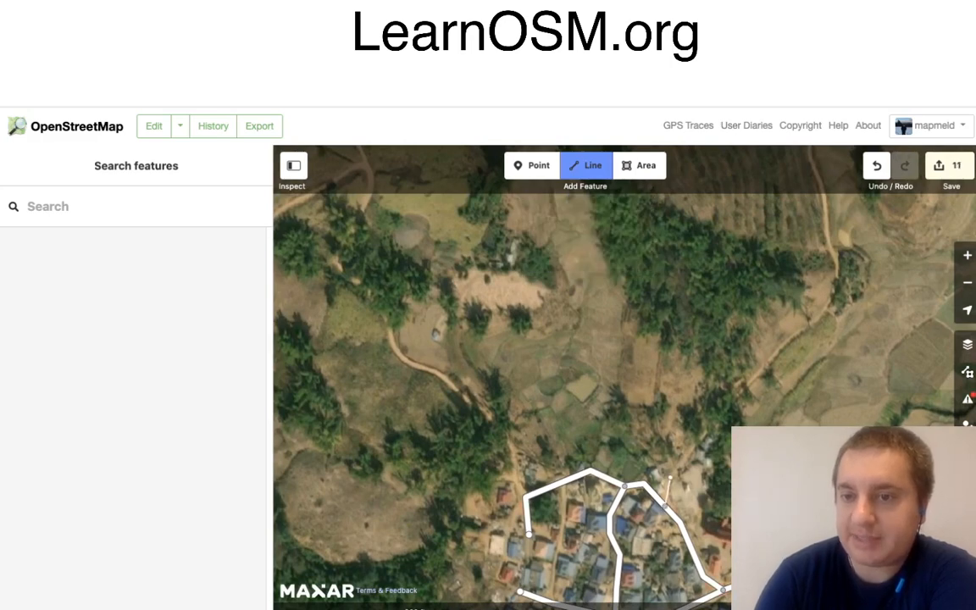
{"action": "left_click", "coordinate": [788, 337]}
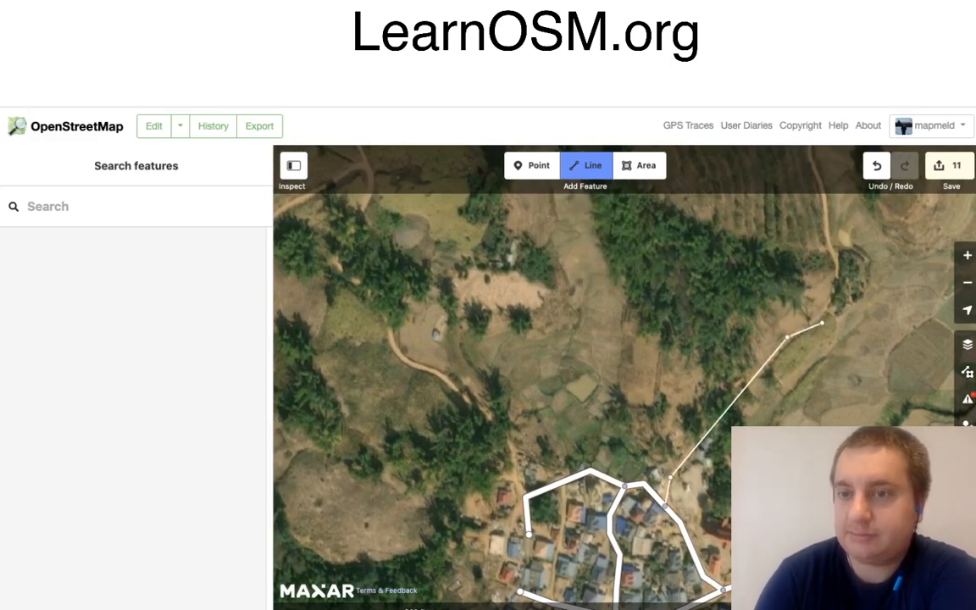
{"action": "left_click", "coordinate": [818, 323]}
{"action": "left_click", "coordinate": [835, 255]}
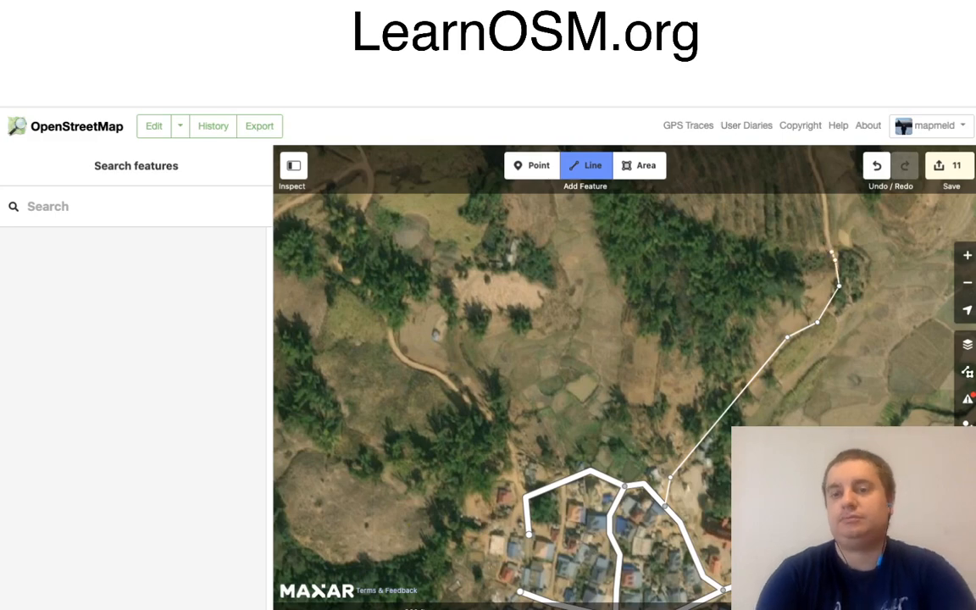
{"action": "left_click", "coordinate": [824, 240]}
{"action": "left_click", "coordinate": [825, 240]}
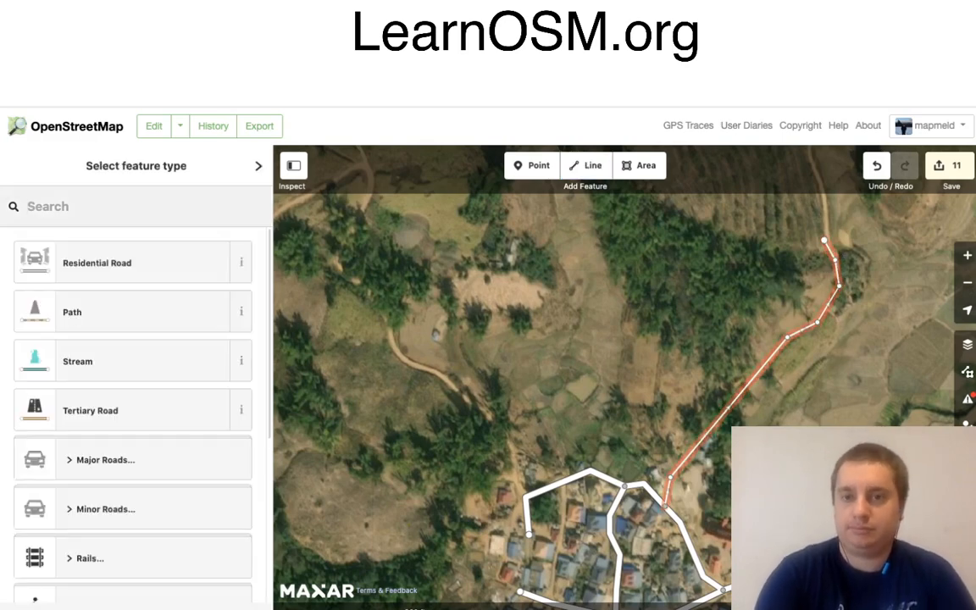
{"action": "left_click", "coordinate": [97, 222]}
Step: Start a line at the loop's northwestern corner and trace the dirt road northwest through the trees to the track fork
{"action": "left_click", "coordinate": [586, 165]}
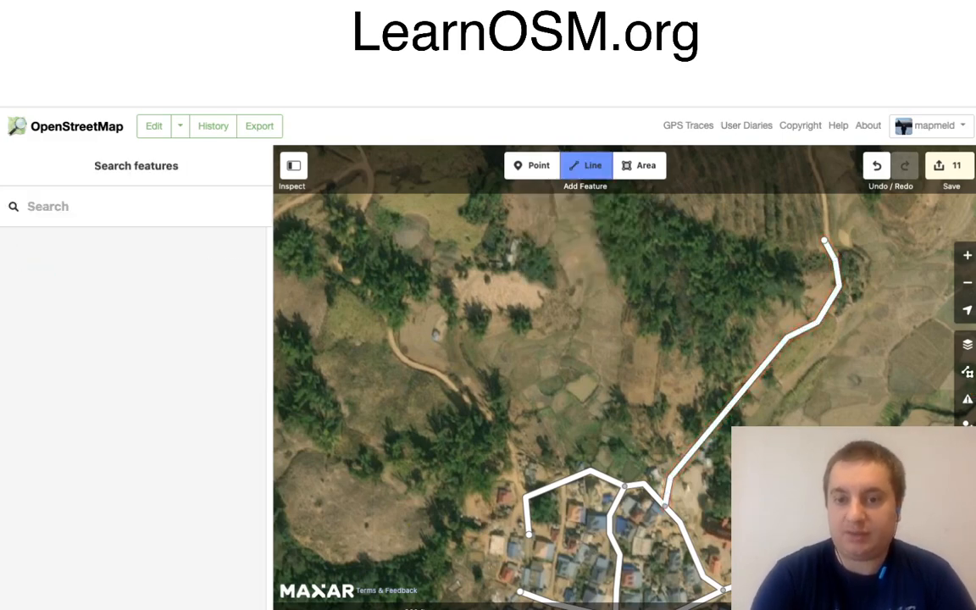
{"action": "left_click", "coordinate": [525, 497]}
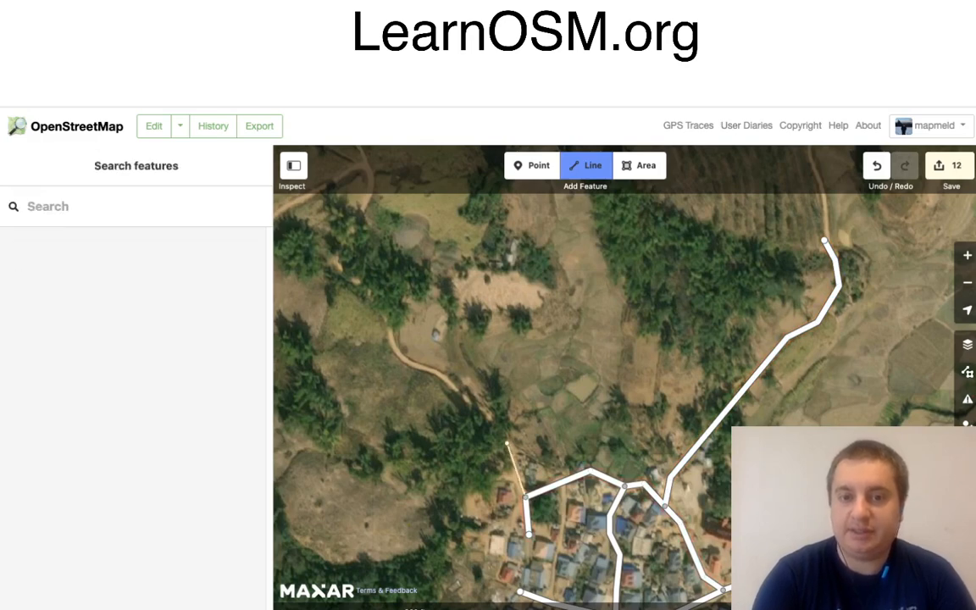
{"action": "left_click", "coordinate": [507, 443]}
{"action": "left_click", "coordinate": [446, 384]}
{"action": "left_click", "coordinate": [404, 362]}
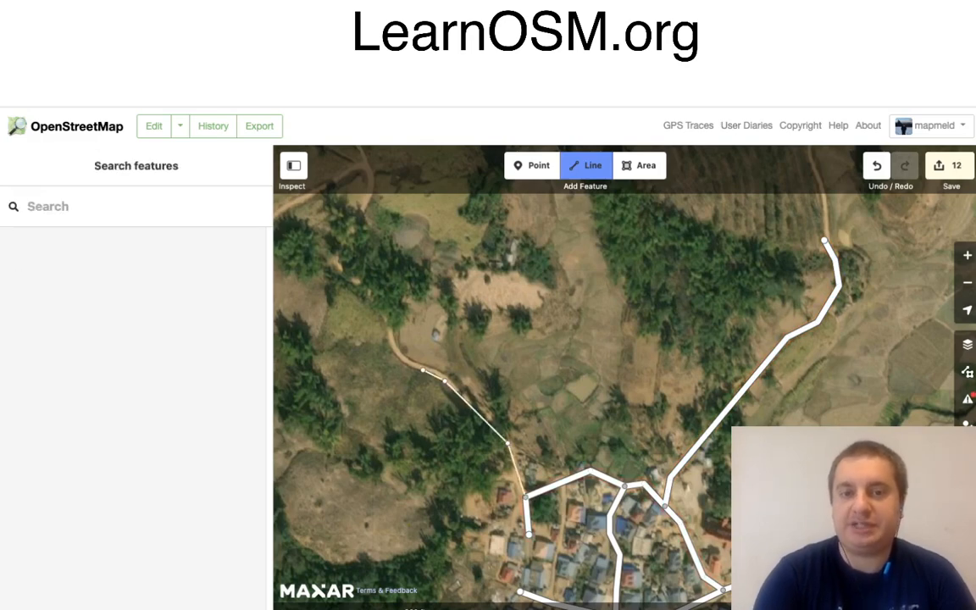
{"action": "left_click", "coordinate": [391, 348]}
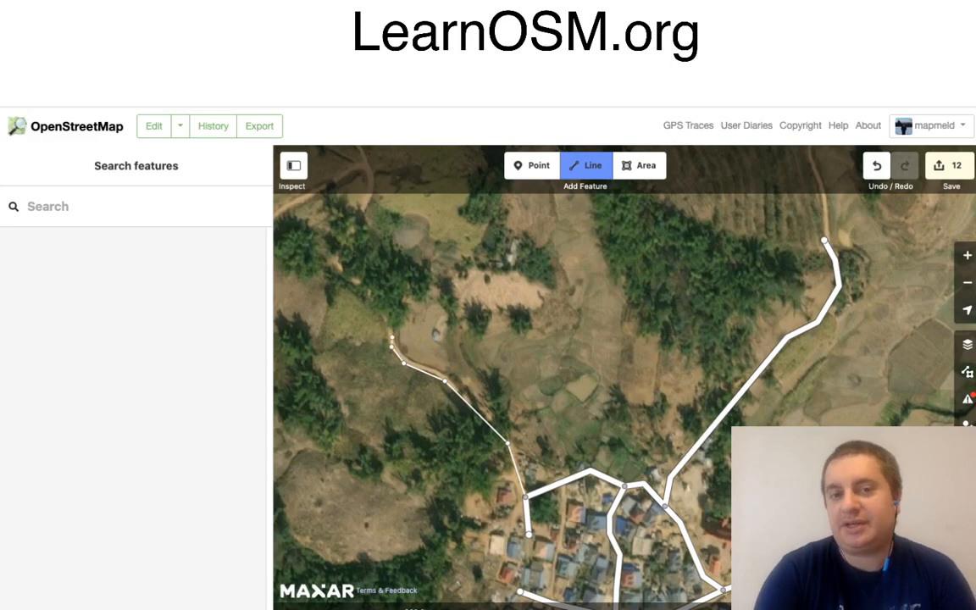
{"action": "left_click", "coordinate": [387, 318]}
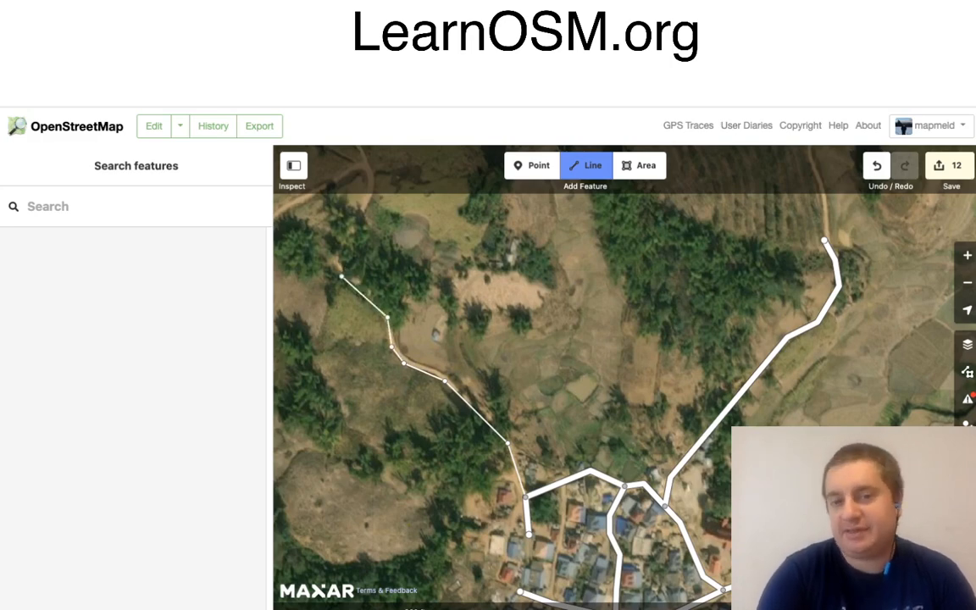
{"action": "left_click_drag", "start_coordinate": [331, 305], "coordinate": [439, 357]}
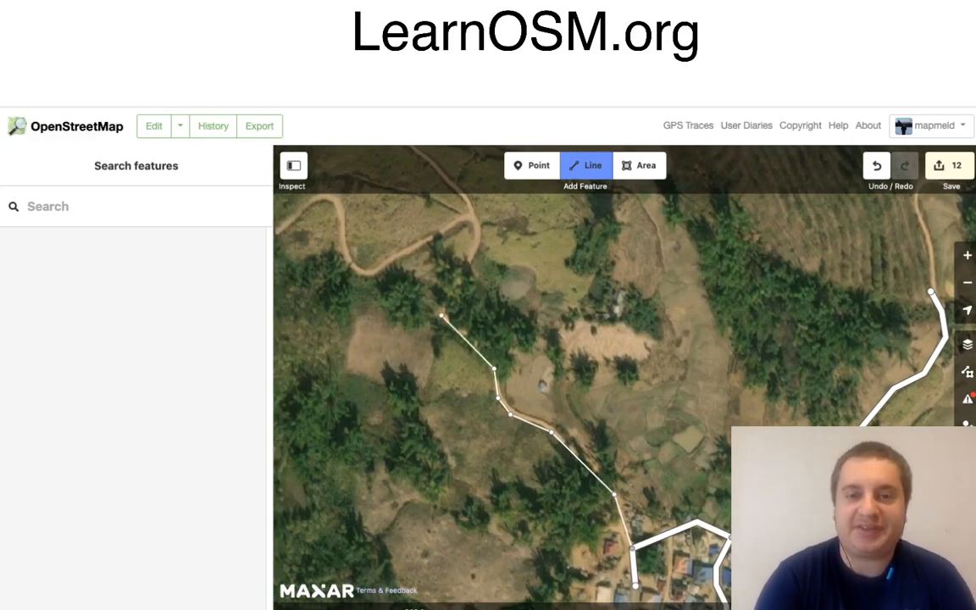
{"action": "left_click", "coordinate": [442, 314]}
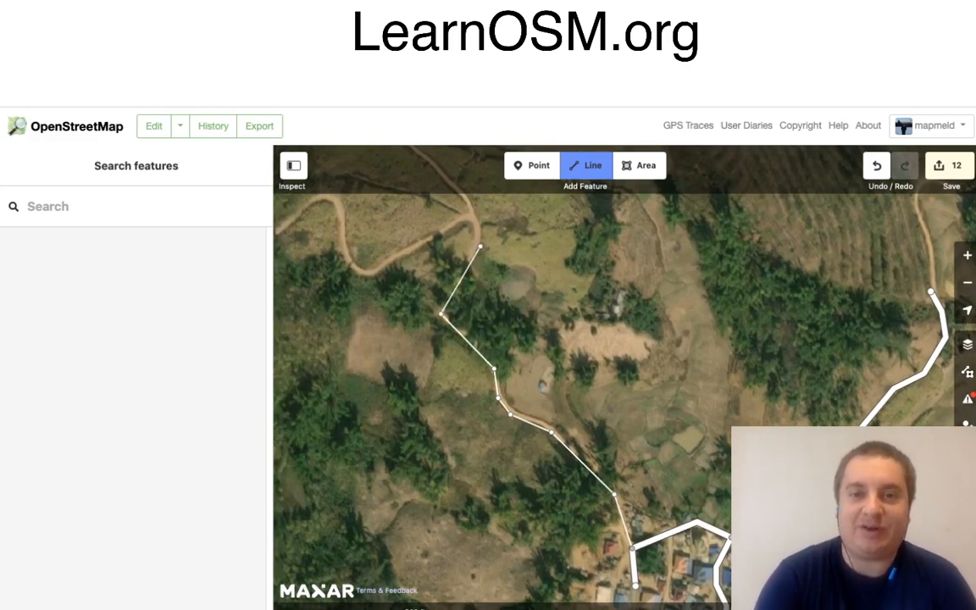
{"action": "left_click", "coordinate": [473, 218]}
Step: Continue the line west from the fork along the winding track to the bare field's northwestern end and tag it as Residential Road
{"action": "left_click_drag", "start_coordinate": [430, 247], "coordinate": [513, 400]}
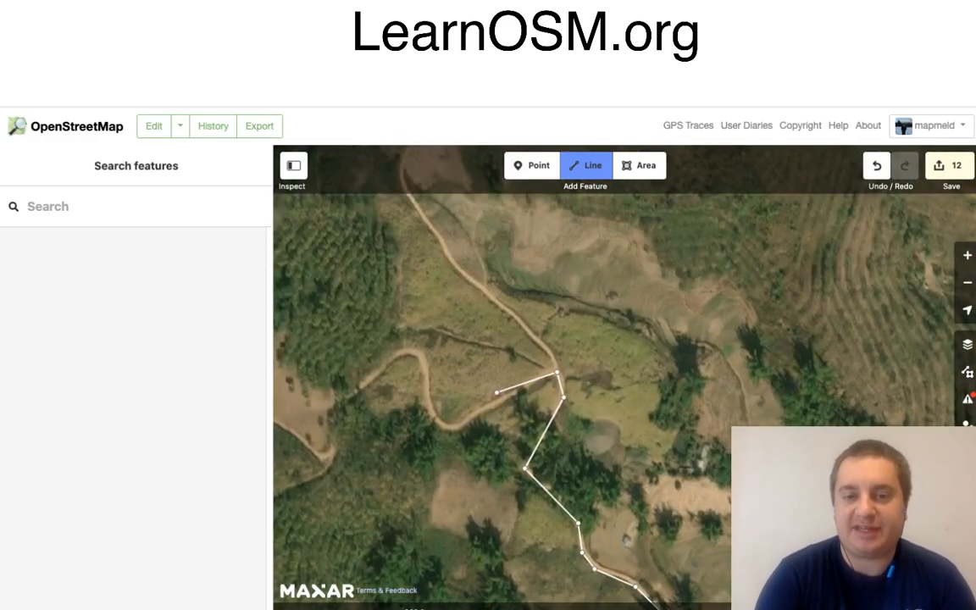
{"action": "left_click", "coordinate": [449, 428]}
{"action": "left_click", "coordinate": [430, 414]}
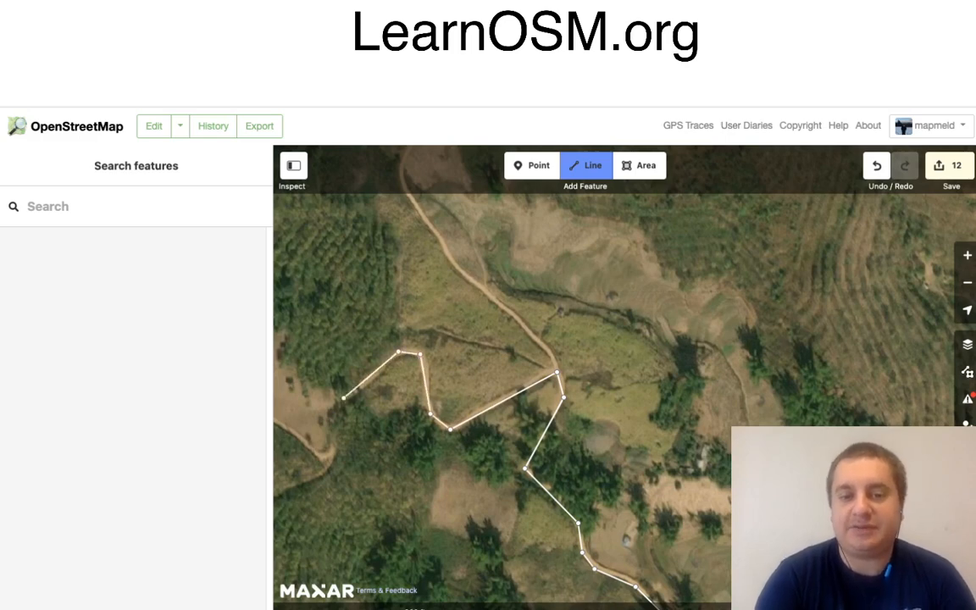
{"action": "left_click", "coordinate": [343, 397]}
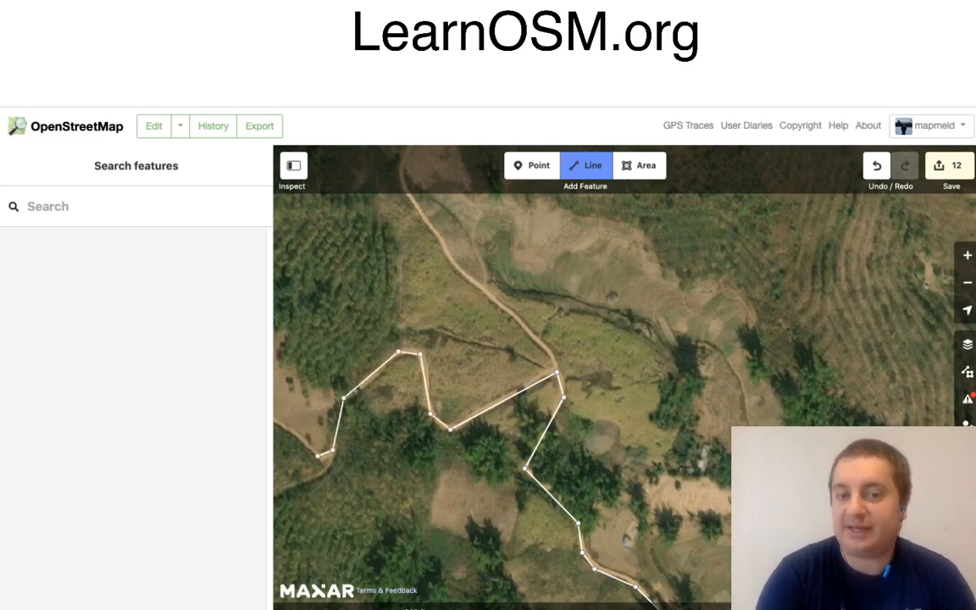
{"action": "left_click", "coordinate": [318, 456]}
{"action": "left_click_drag", "start_coordinate": [284, 403], "coordinate": [444, 405]}
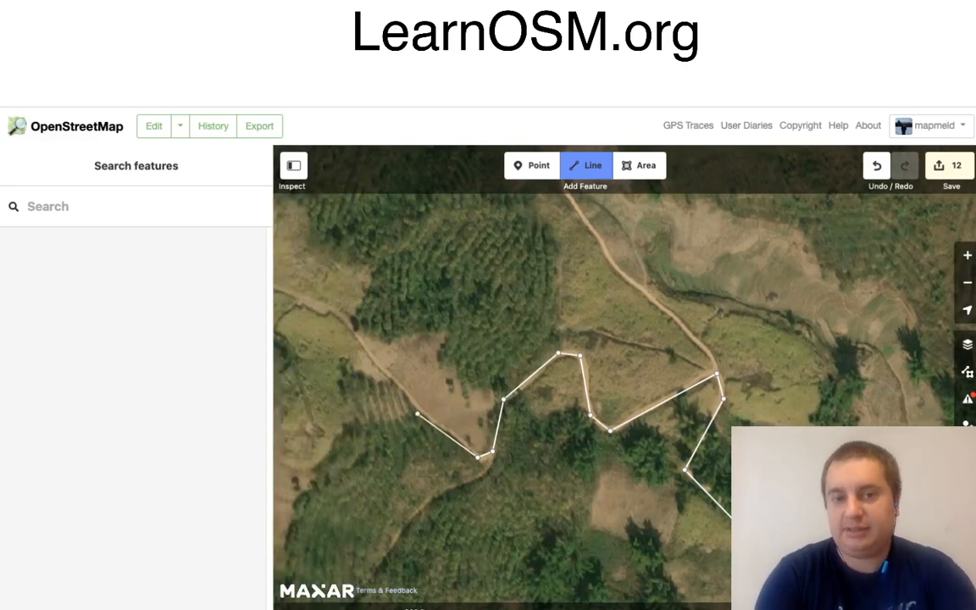
{"action": "left_click", "coordinate": [425, 413]}
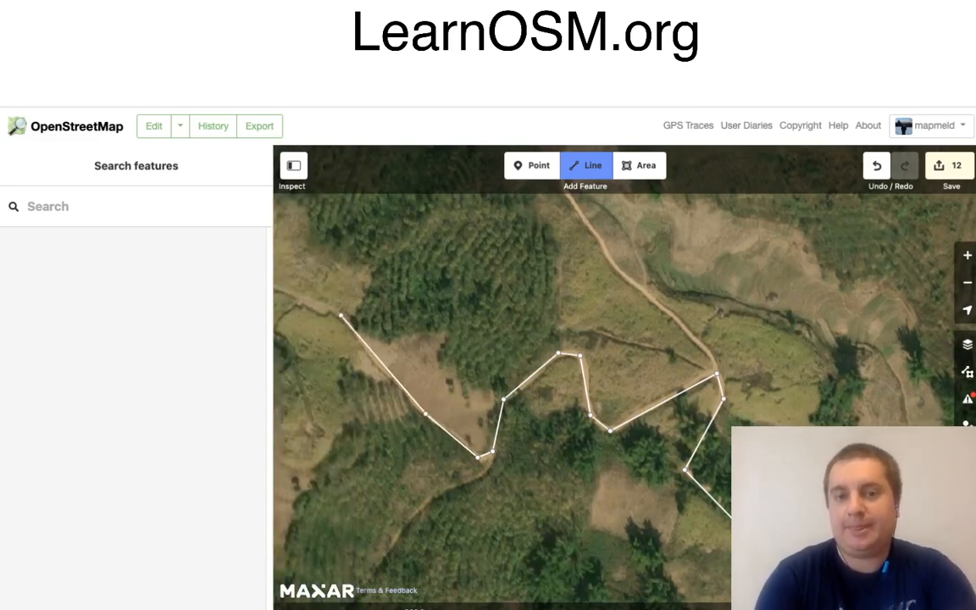
{"action": "left_click", "coordinate": [341, 315]}
{"action": "key", "text": "grave"}
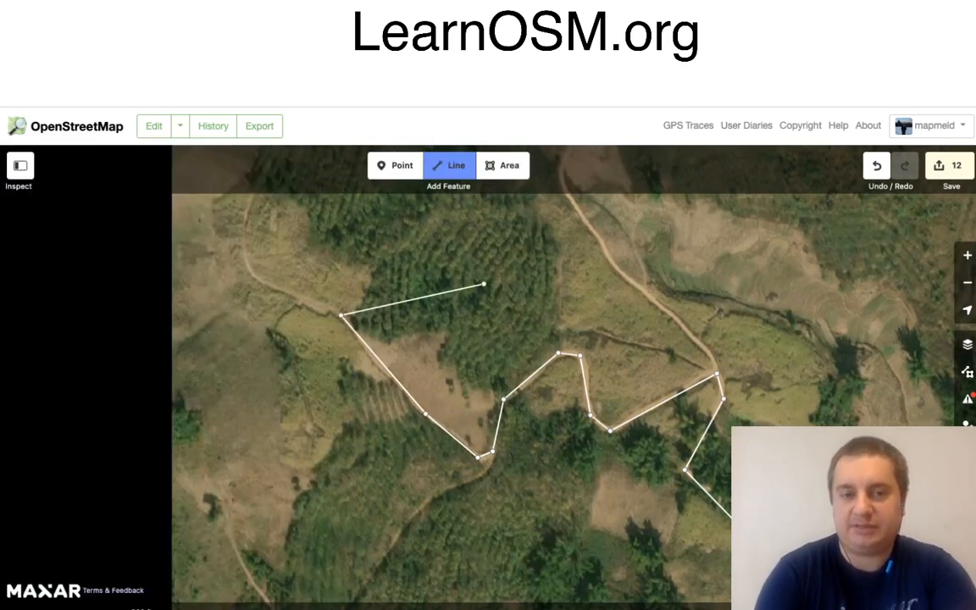
{"action": "key", "text": "Return"}
{"action": "left_click", "coordinate": [121, 263]}
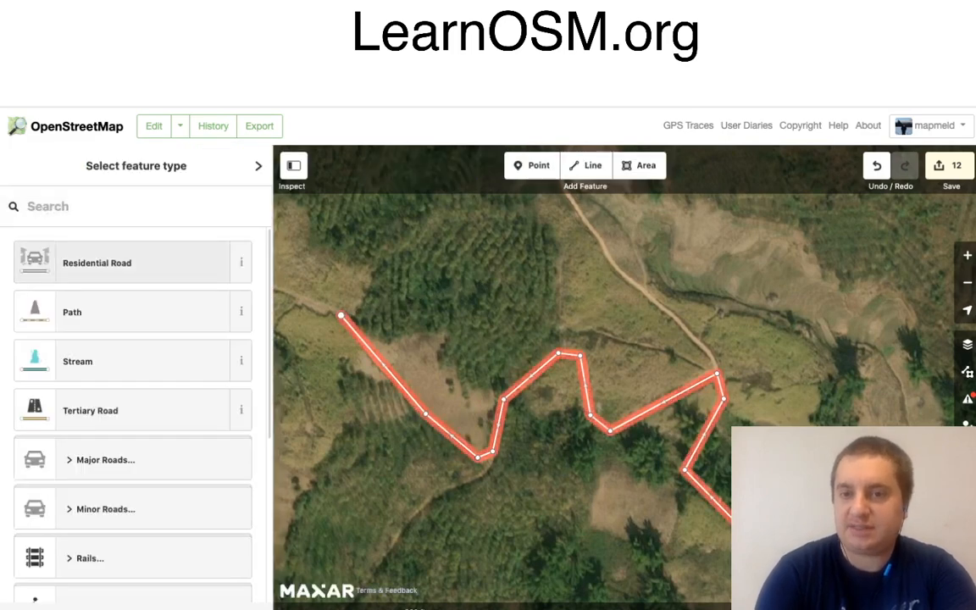
Step: Trace the track running northwest from the fork as a separate line joined to the road there, and tag it as Residential Road
{"action": "left_click", "coordinate": [584, 165]}
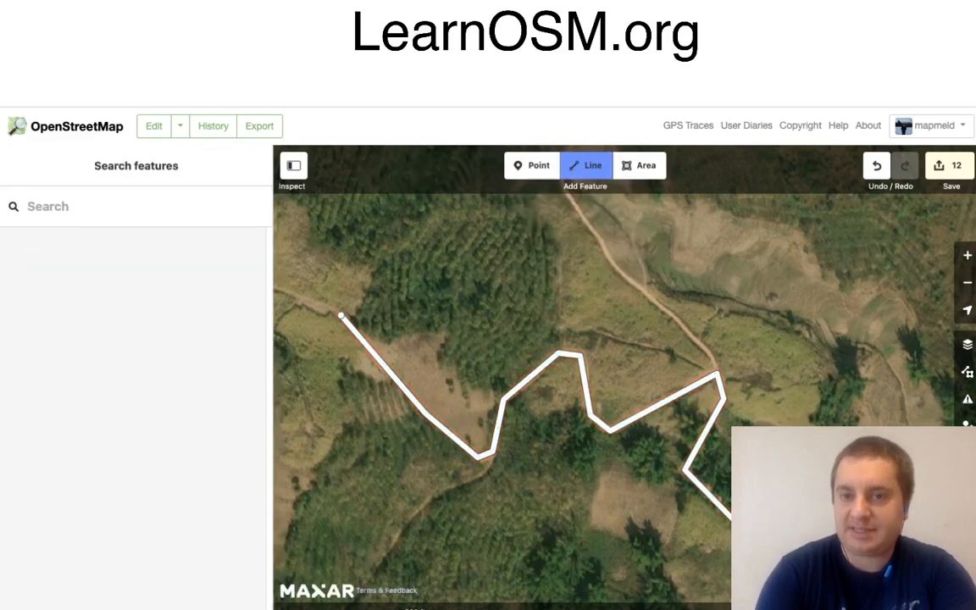
{"action": "left_click", "coordinate": [573, 206]}
{"action": "left_click", "coordinate": [606, 261]}
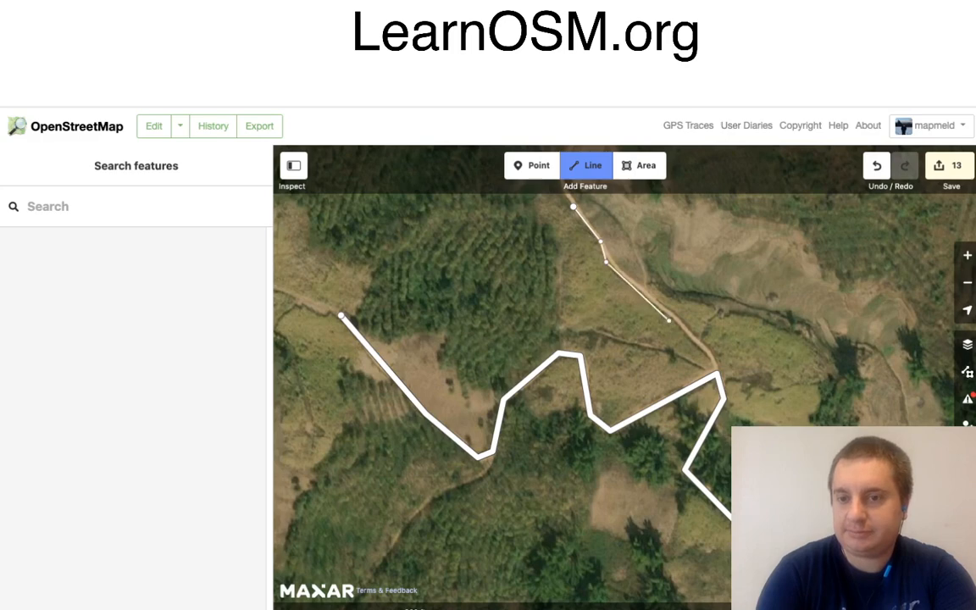
{"action": "double_click", "coordinate": [715, 373]}
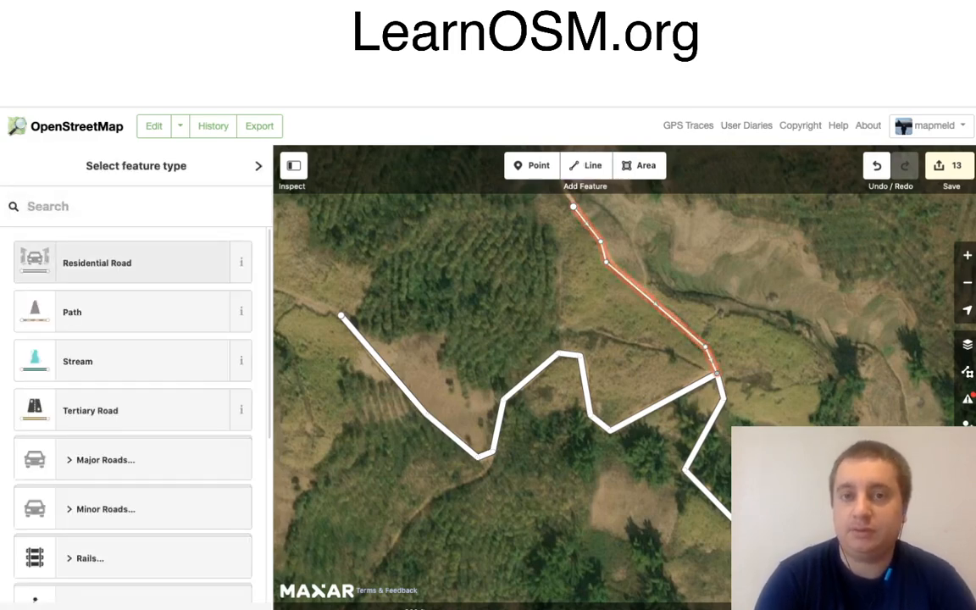
{"action": "left_click", "coordinate": [97, 262]}
{"action": "scroll", "coordinate": [543, 365], "scroll_direction": "down", "scroll_amount": 4}
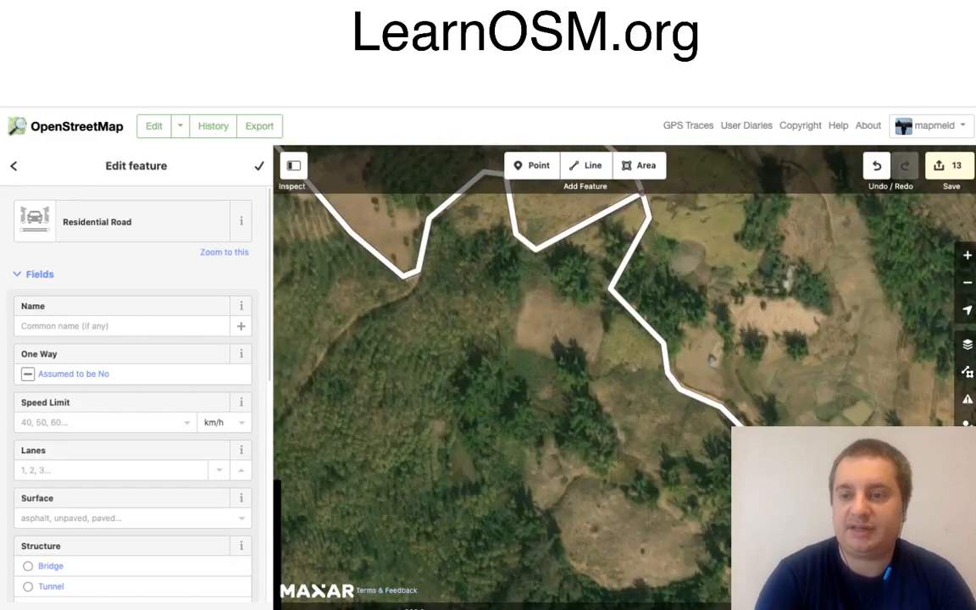
Step: Start an area at the second village's western edge and outline its southern side to the houses beyond the eastern road junction
{"action": "scroll", "coordinate": [542, 364], "scroll_direction": "down", "scroll_amount": 4}
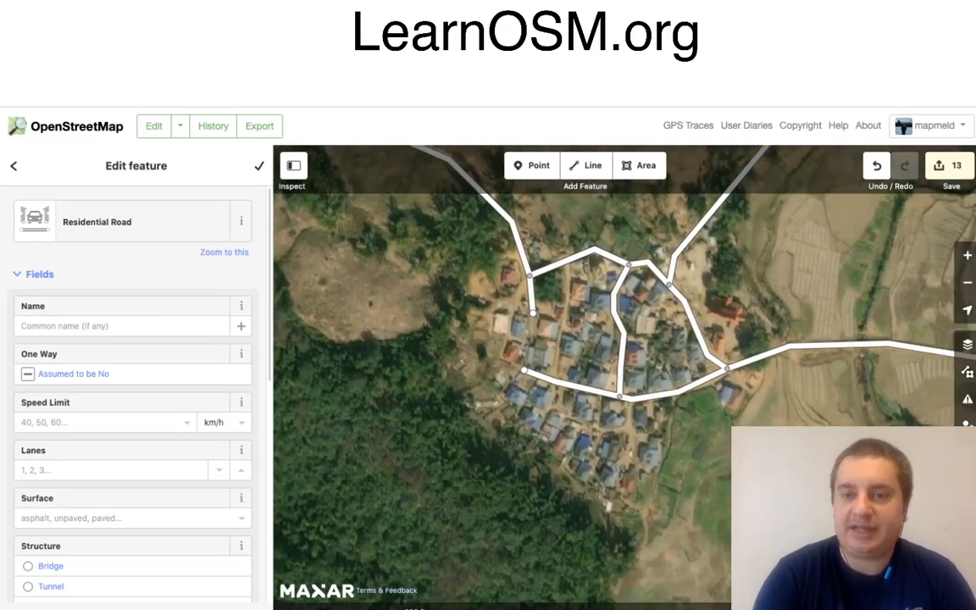
{"action": "left_click", "coordinate": [639, 165]}
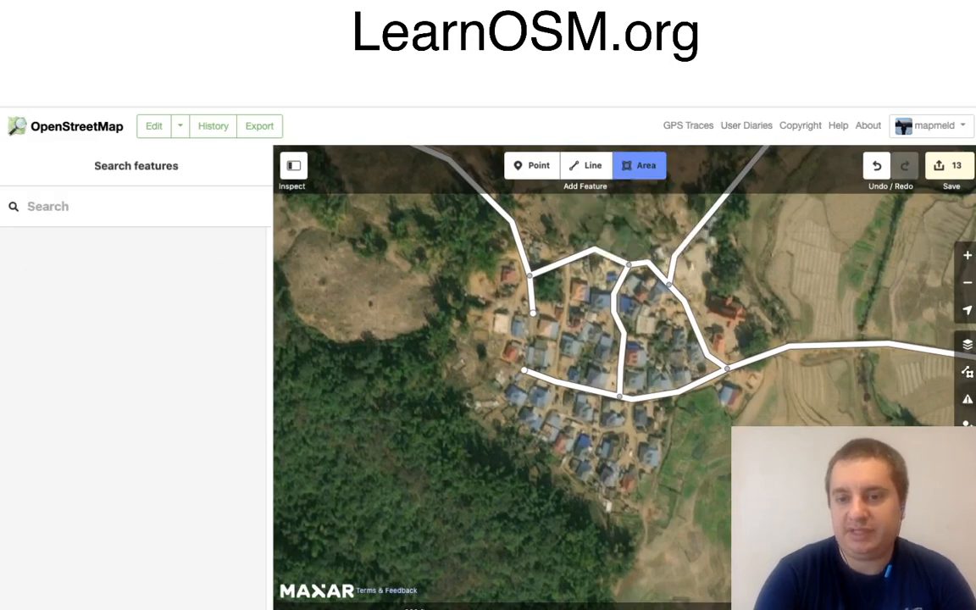
{"action": "left_click", "coordinate": [444, 357]}
{"action": "left_click", "coordinate": [618, 513]}
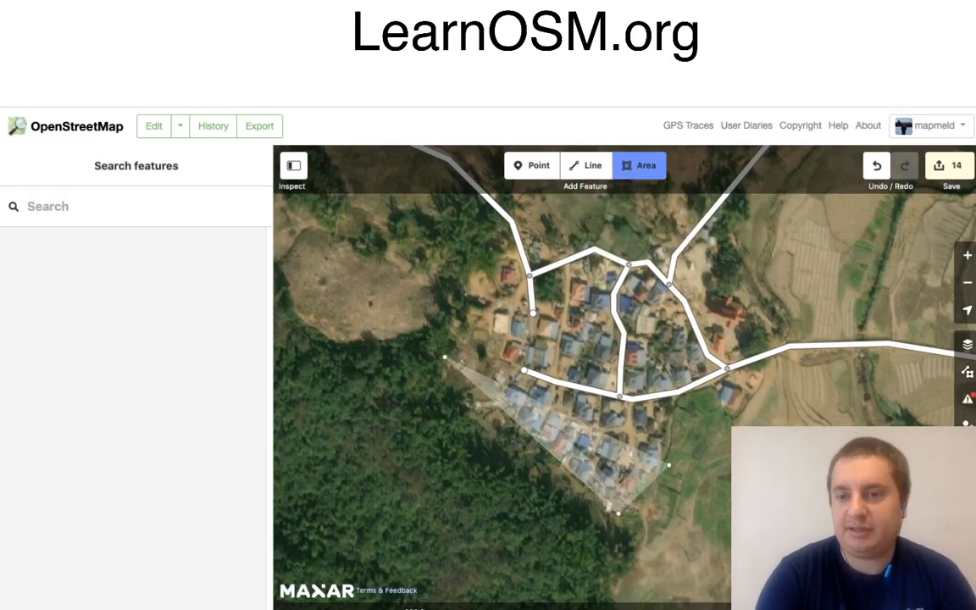
{"action": "left_click", "coordinate": [669, 464]}
{"action": "left_click", "coordinate": [669, 415]}
{"action": "left_click", "coordinate": [709, 394]}
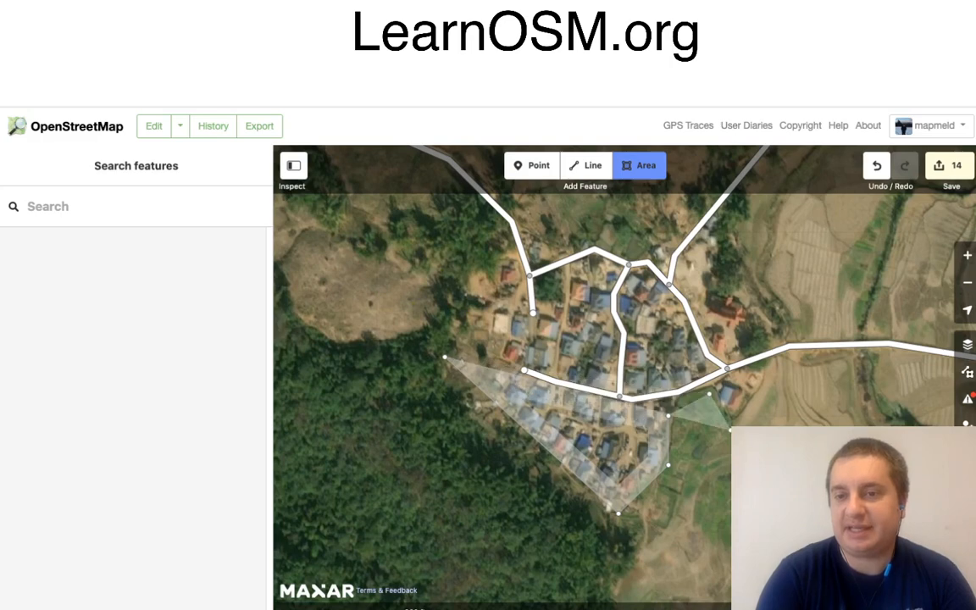
{"action": "left_click", "coordinate": [731, 425]}
{"action": "left_click", "coordinate": [768, 379]}
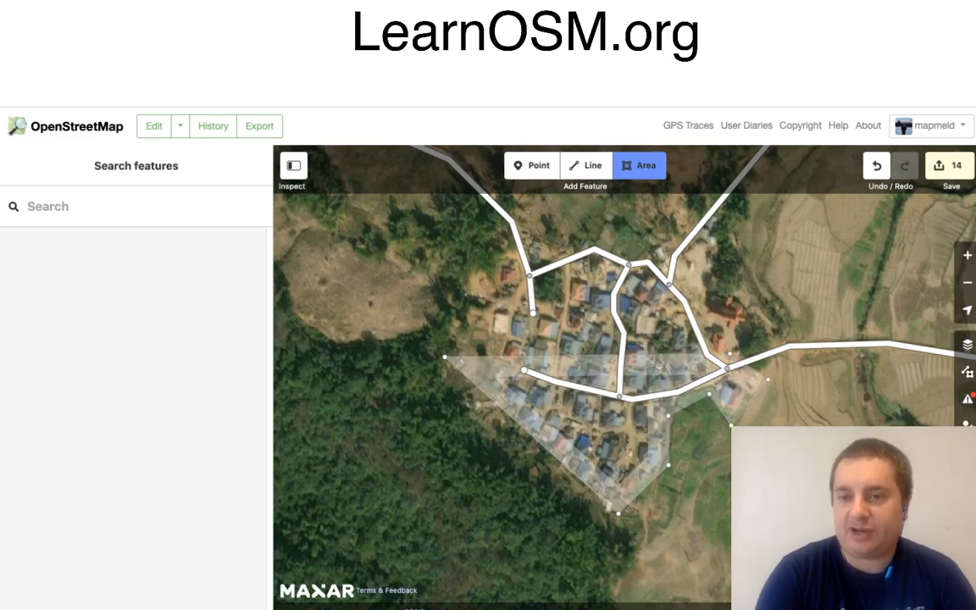
Step: Continue the village outline around its eastern and northern edges back to the starting corner and tag it as Residential Area
{"action": "left_click", "coordinate": [729, 353]}
{"action": "left_click", "coordinate": [747, 308]}
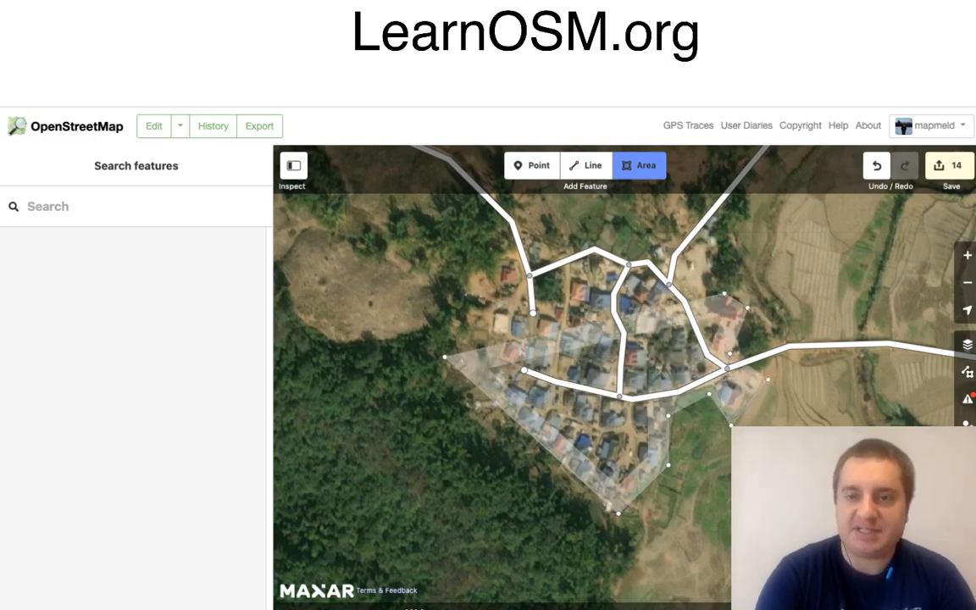
{"action": "left_click", "coordinate": [710, 287]}
{"action": "left_click", "coordinate": [711, 251]}
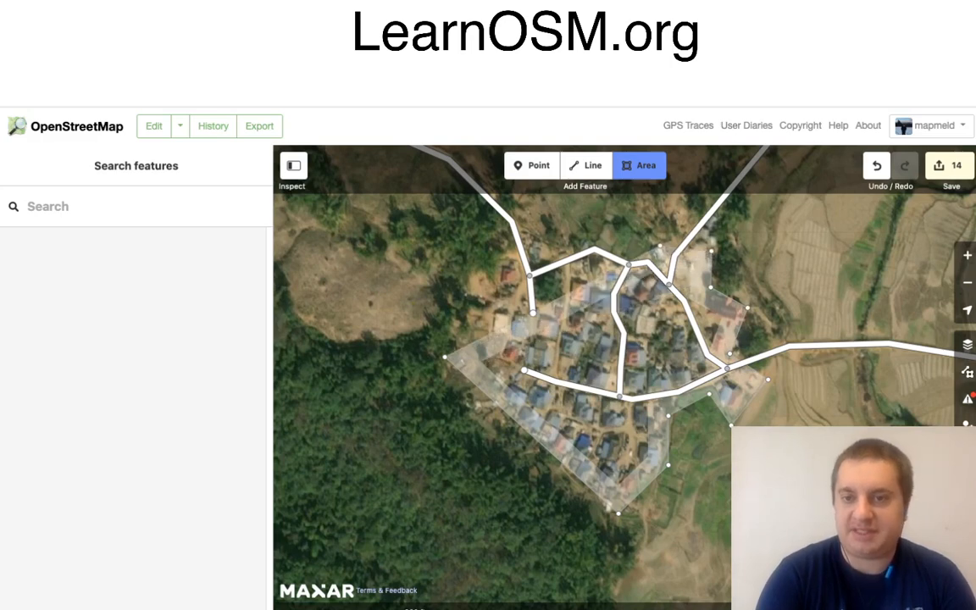
{"action": "left_click", "coordinate": [634, 252]}
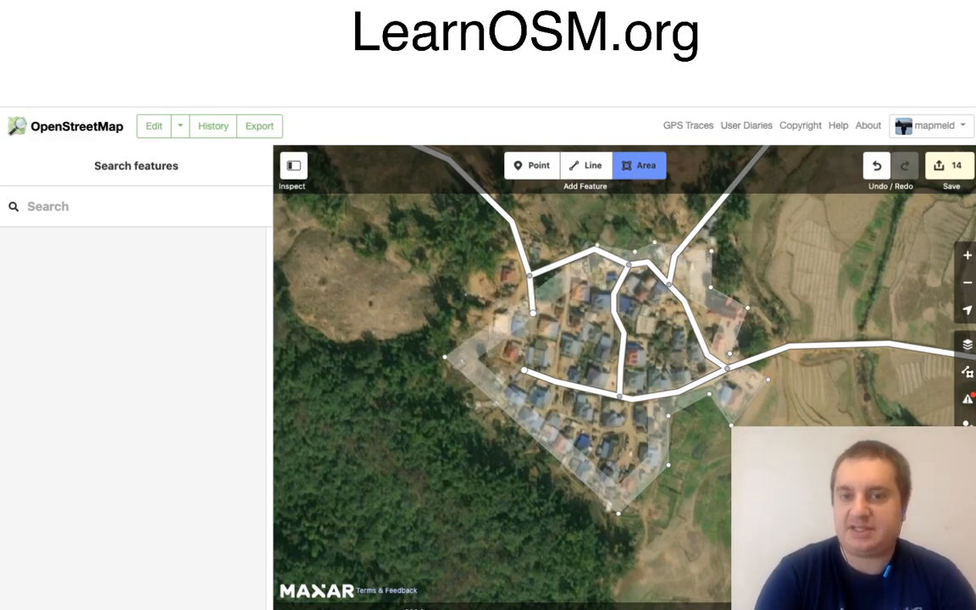
{"action": "left_click", "coordinate": [539, 233]}
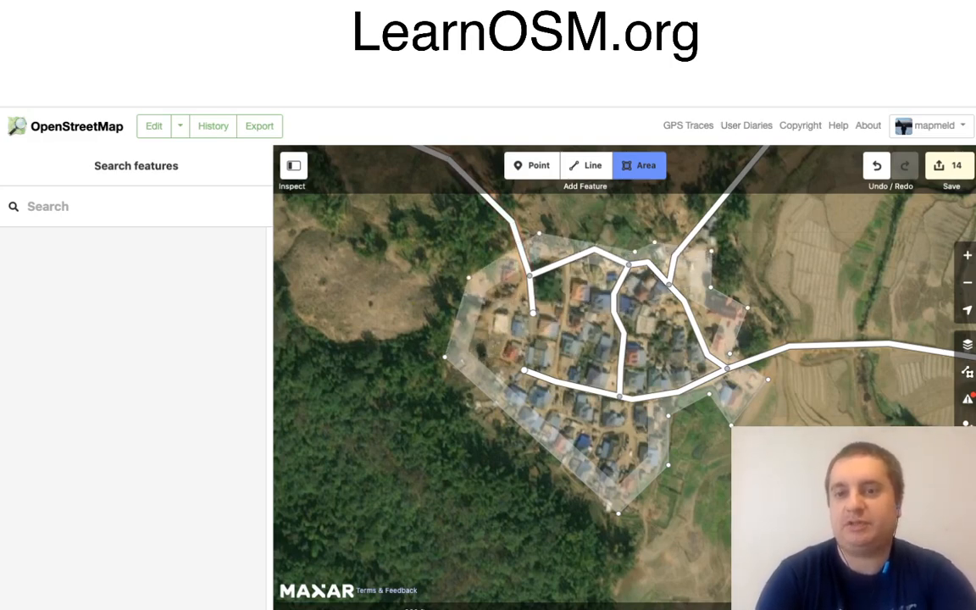
{"action": "left_click", "coordinate": [469, 277]}
{"action": "left_click", "coordinate": [445, 357]}
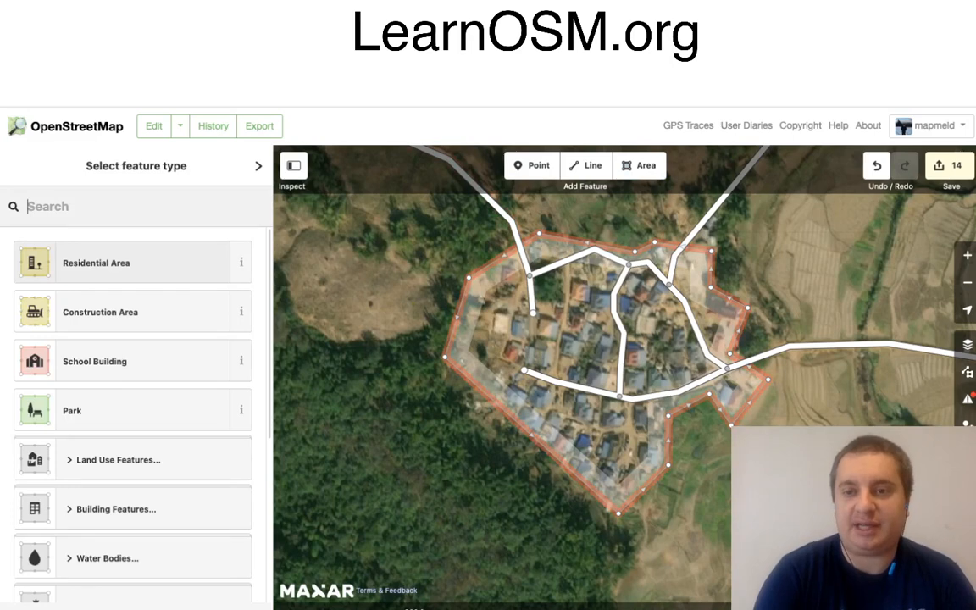
{"action": "key", "text": "Return"}
{"action": "key", "text": "Escape"}
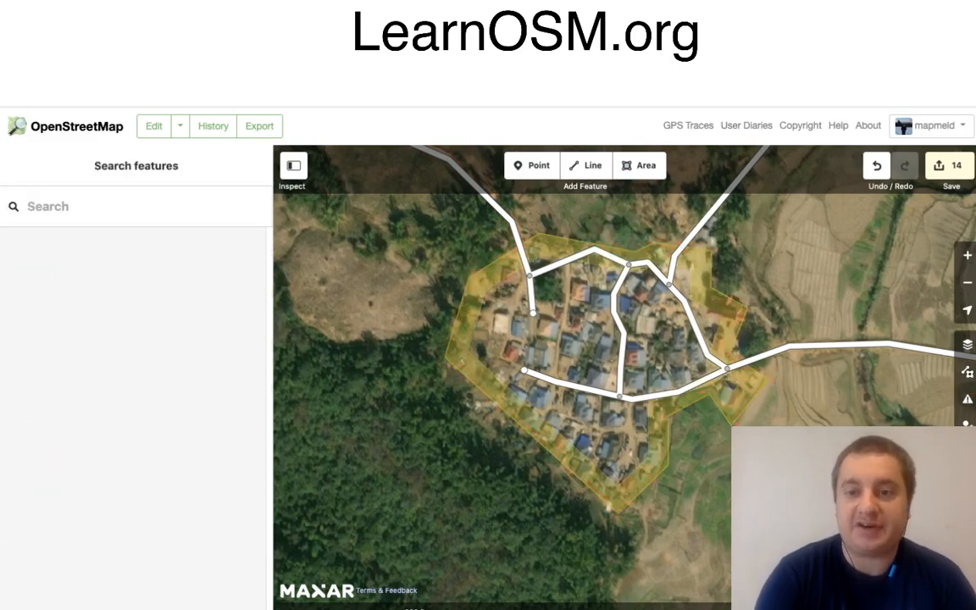
Step: Trace the village's western street from the northern road south to the southern road and tag it as Residential Road
{"action": "left_click_drag", "start_coordinate": [721, 339], "coordinate": [519, 380]}
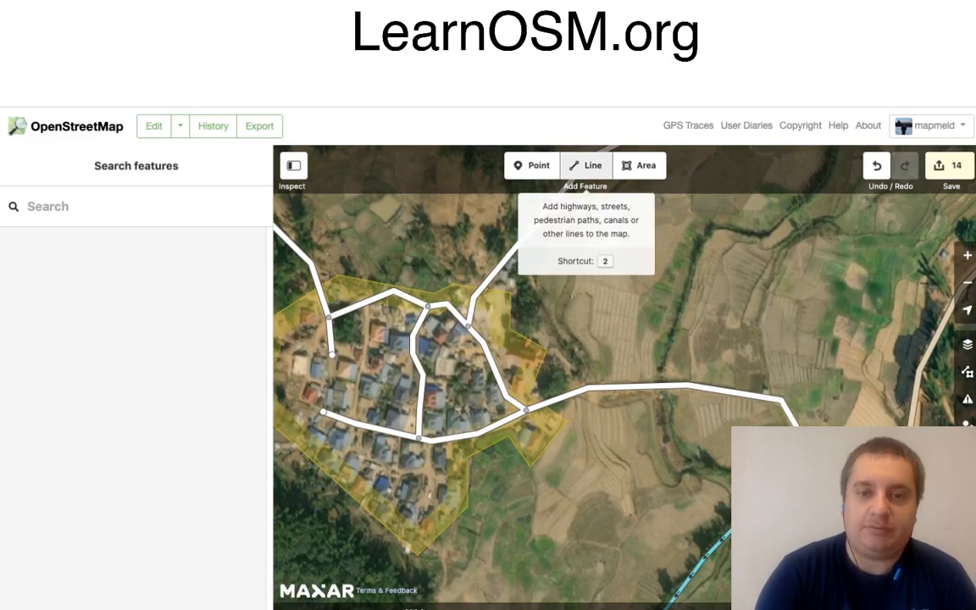
{"action": "left_click", "coordinate": [587, 165]}
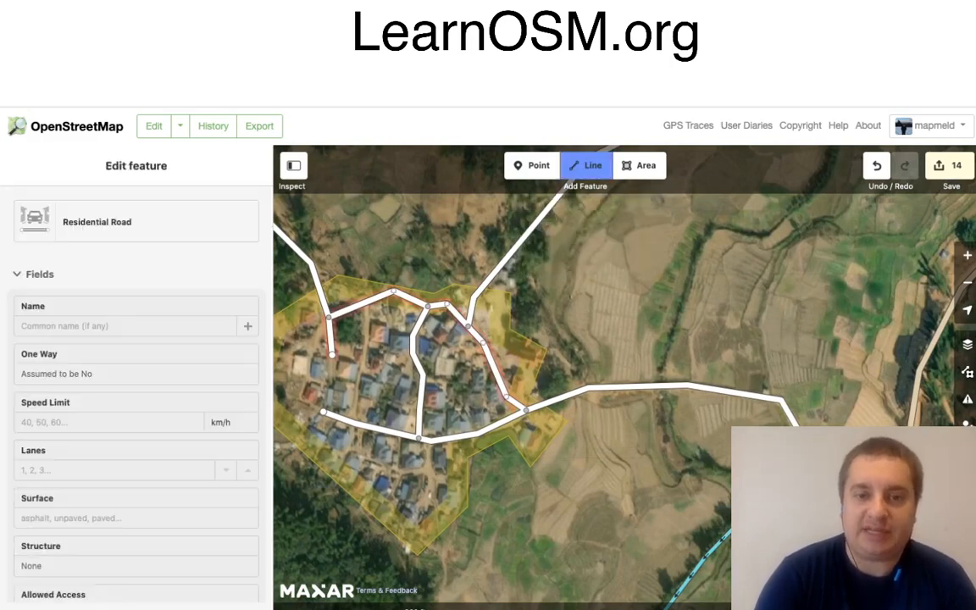
{"action": "left_click", "coordinate": [363, 304]}
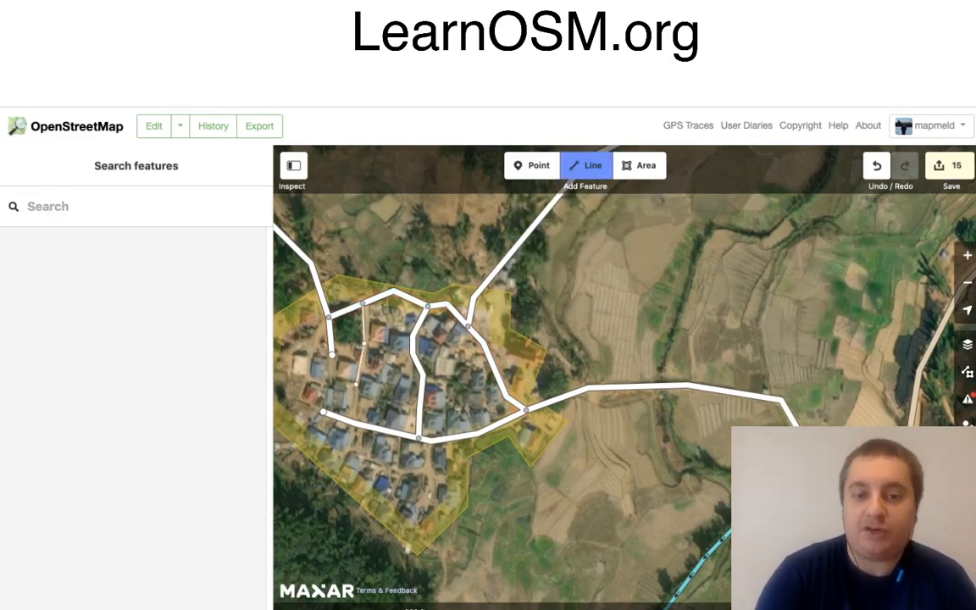
{"action": "double_click", "coordinate": [354, 421]}
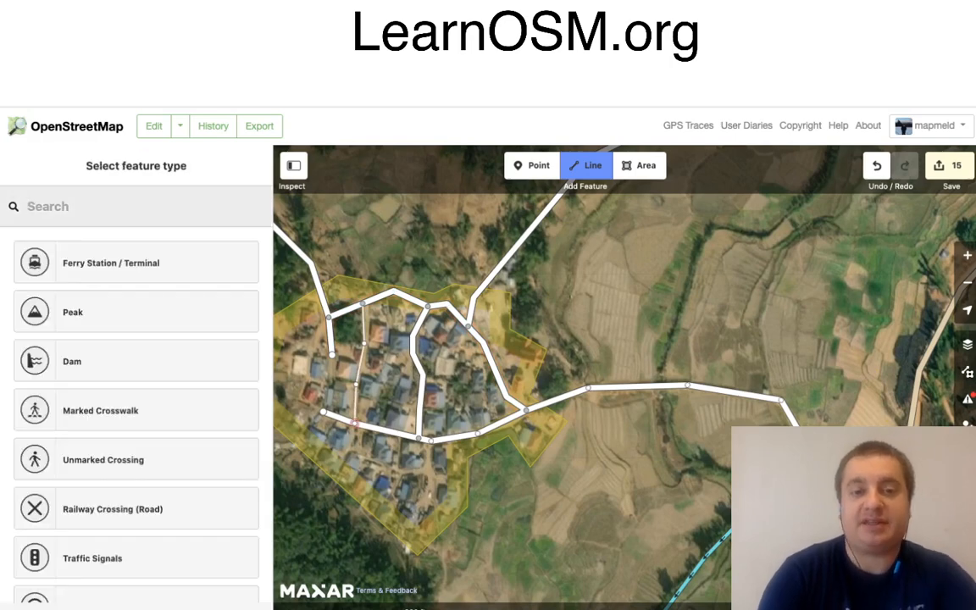
{"action": "key", "text": "Escape"}
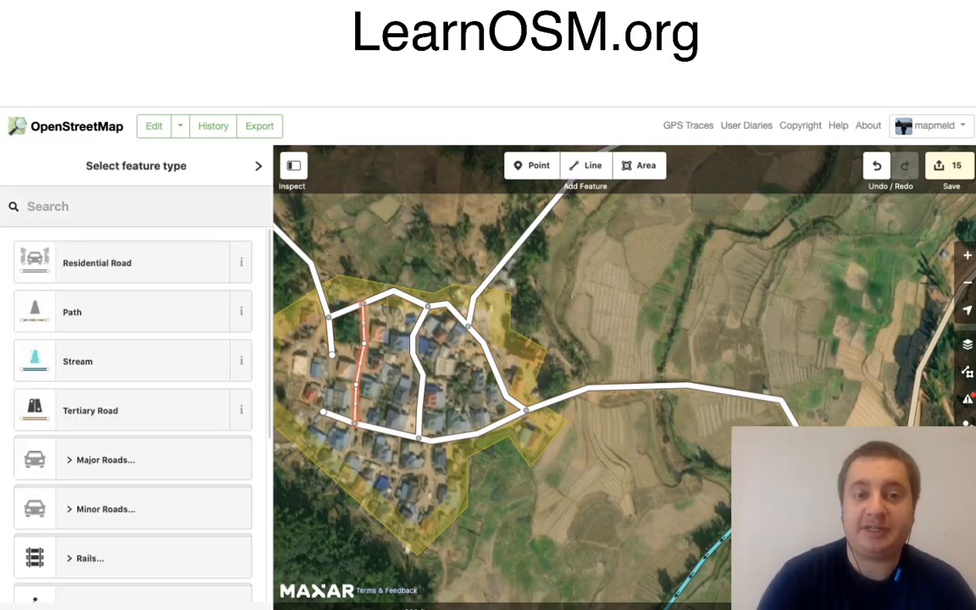
{"action": "key", "text": "Return"}
{"action": "key", "text": "Escape"}
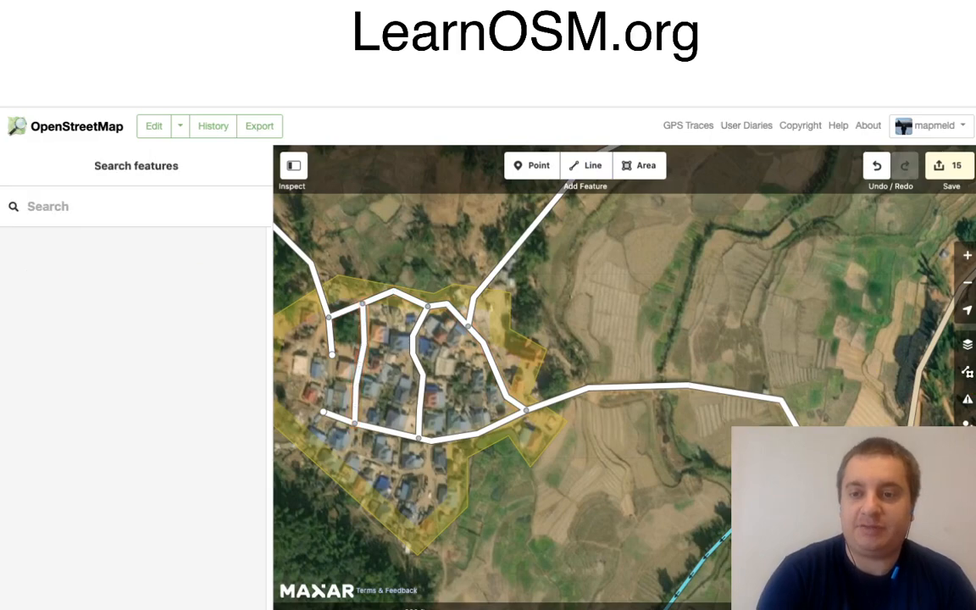
Step: Continue the existing pale-yellow road from its northern end along the wide dirt road, past the turn-off to the winding eastern track
{"action": "left_click_drag", "start_coordinate": [593, 297], "coordinate": [357, 519]}
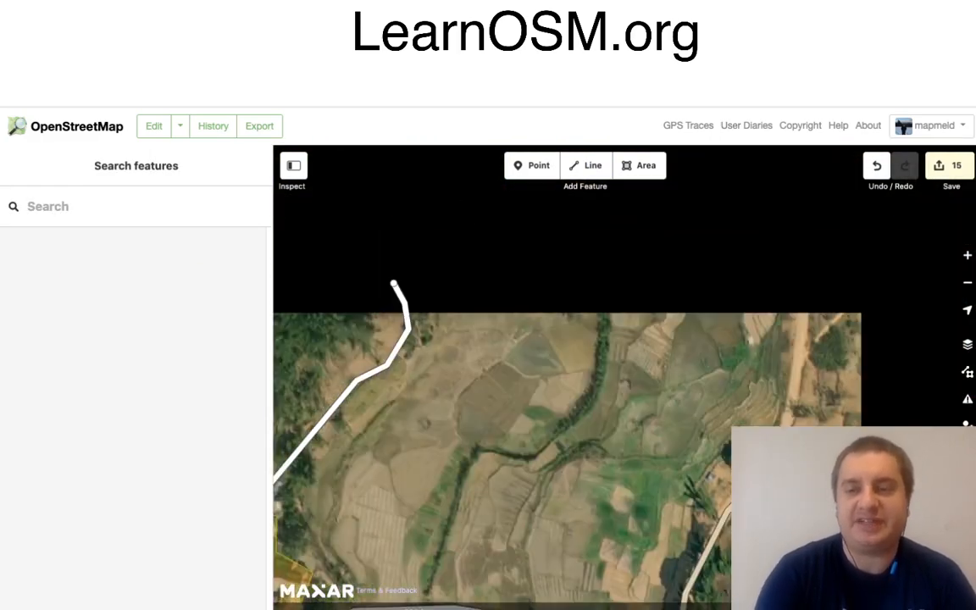
{"action": "left_click_drag", "start_coordinate": [593, 356], "coordinate": [446, 375]}
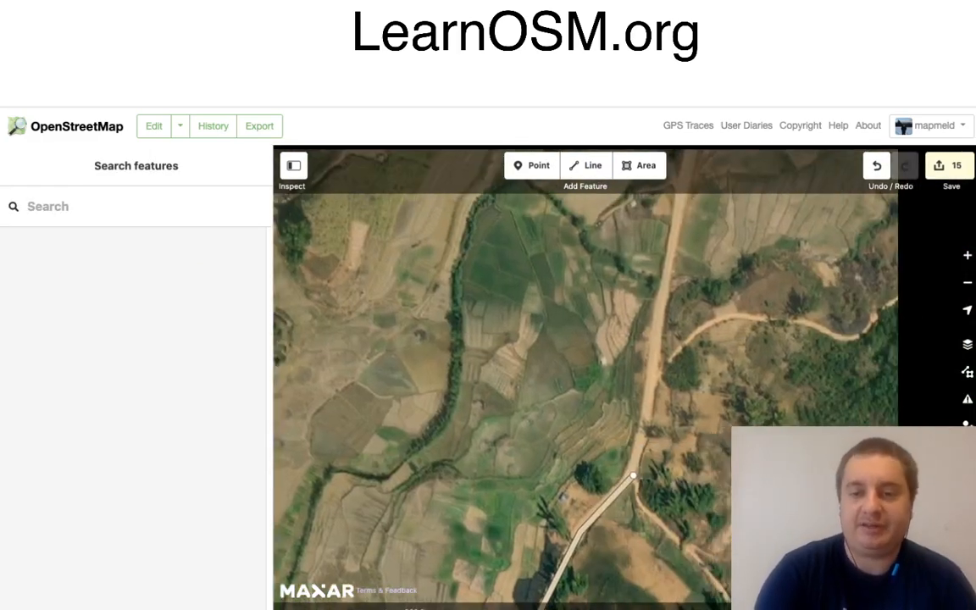
{"action": "left_click", "coordinate": [634, 475]}
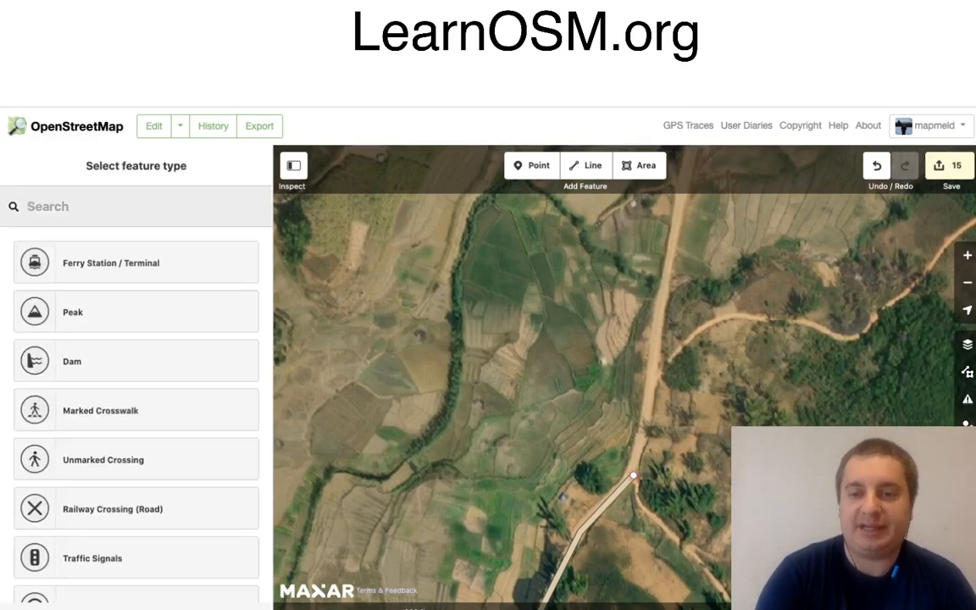
{"action": "right_click", "coordinate": [634, 475]}
{"action": "left_click", "coordinate": [654, 486]}
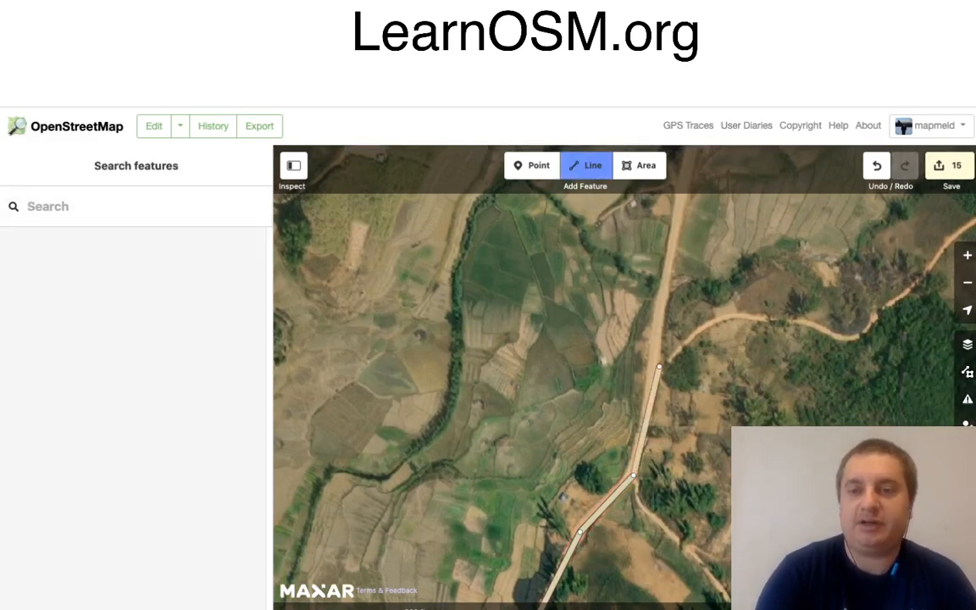
{"action": "left_click", "coordinate": [658, 369]}
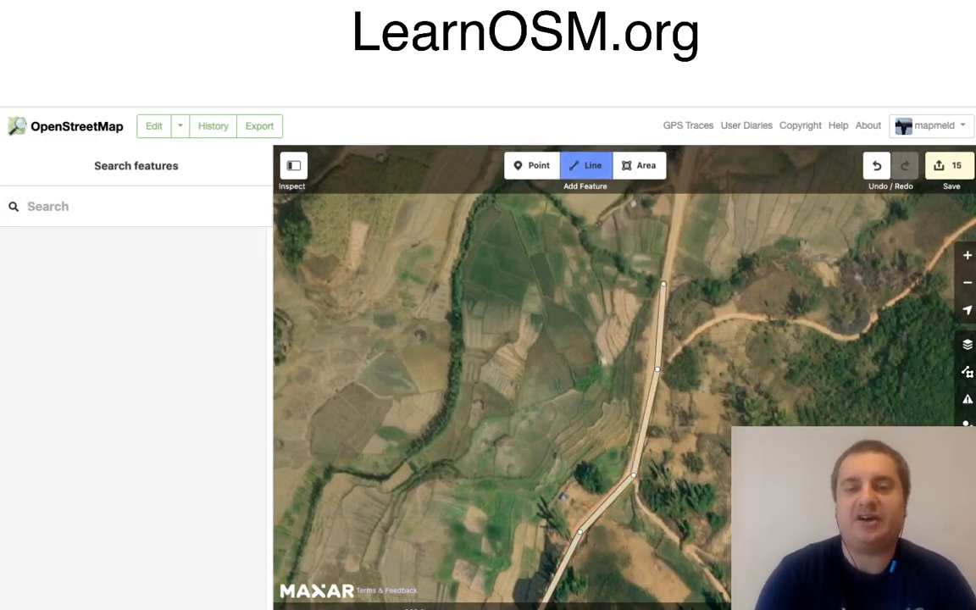
{"action": "left_click", "coordinate": [664, 284]}
Step: Extend the road line north past the branching dirt tracks and alongside the rounded green fields
{"action": "left_click_drag", "start_coordinate": [730, 240], "coordinate": [651, 511]}
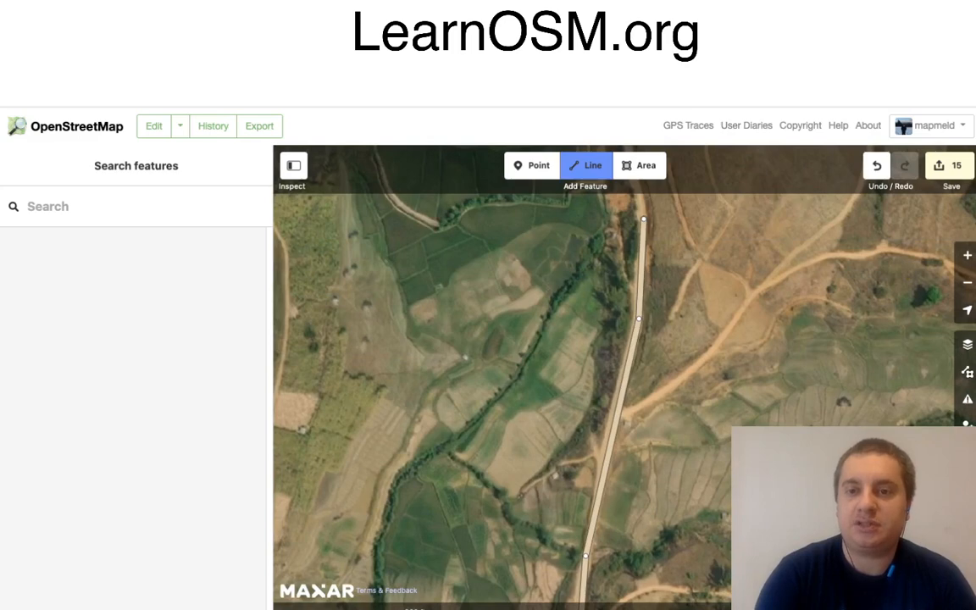
{"action": "left_click", "coordinate": [638, 320]}
{"action": "left_click_drag", "start_coordinate": [697, 320], "coordinate": [693, 439]}
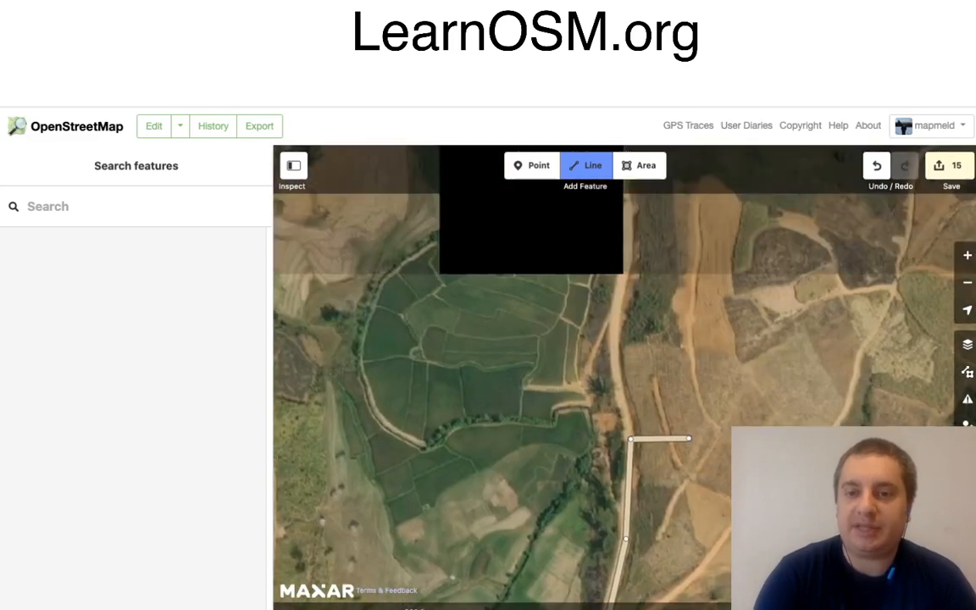
{"action": "left_click", "coordinate": [609, 337]}
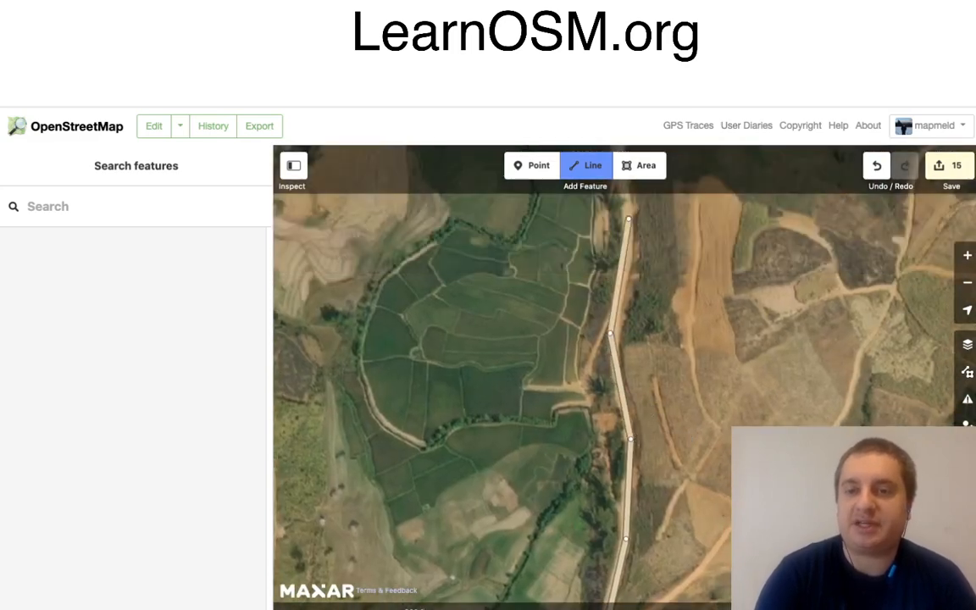
{"action": "left_click", "coordinate": [629, 217]}
Step: Extend the road line north along the straight stretch beside the terraced fields and into the bend at the forest's edge
{"action": "left_click_drag", "start_coordinate": [707, 257], "coordinate": [708, 498]}
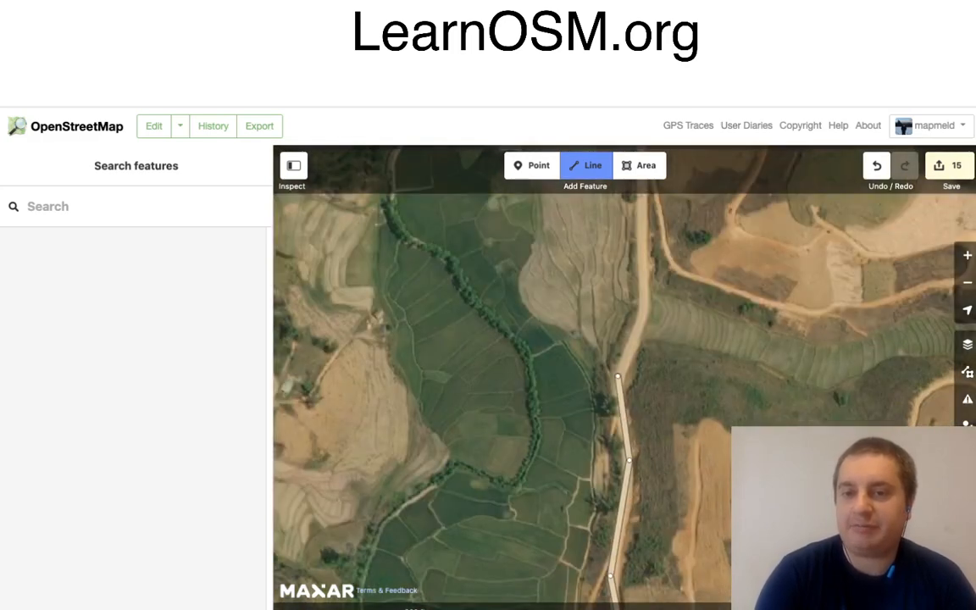
{"action": "left_click", "coordinate": [615, 376]}
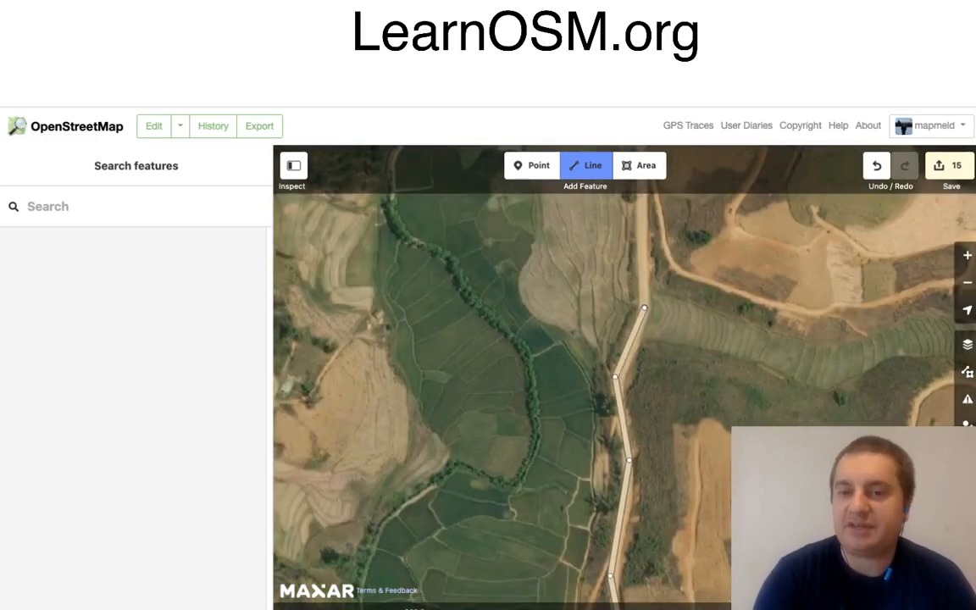
{"action": "left_click", "coordinate": [644, 308]}
{"action": "left_click_drag", "start_coordinate": [695, 265], "coordinate": [644, 509]}
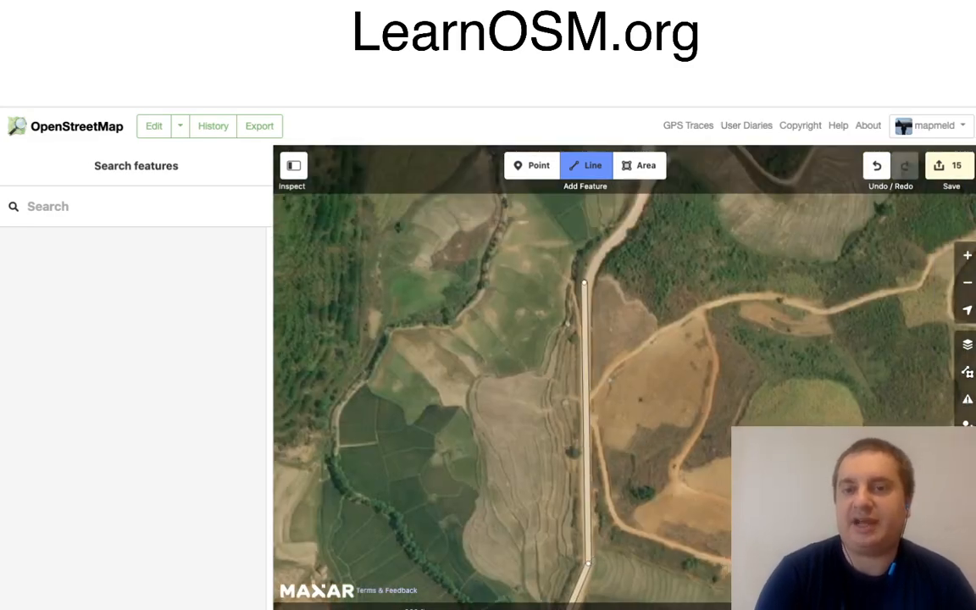
{"action": "left_click", "coordinate": [584, 282]}
{"action": "left_click", "coordinate": [604, 239]}
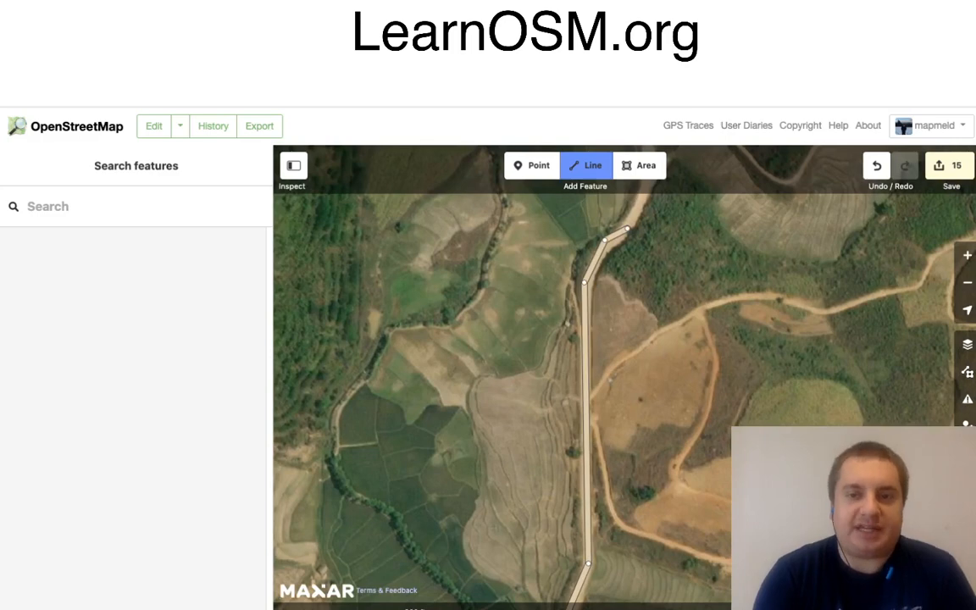
{"action": "left_click", "coordinate": [627, 229]}
Step: Extend the road line north through the dirt track junction and around the bend along the wooded hillside
{"action": "left_click_drag", "start_coordinate": [627, 229], "coordinate": [646, 501]}
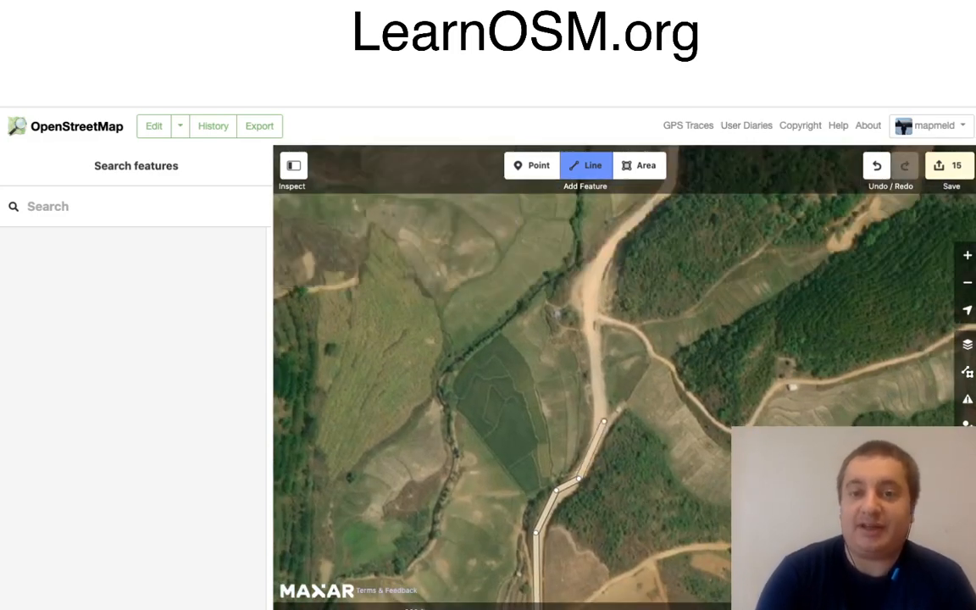
{"action": "left_click", "coordinate": [588, 289]}
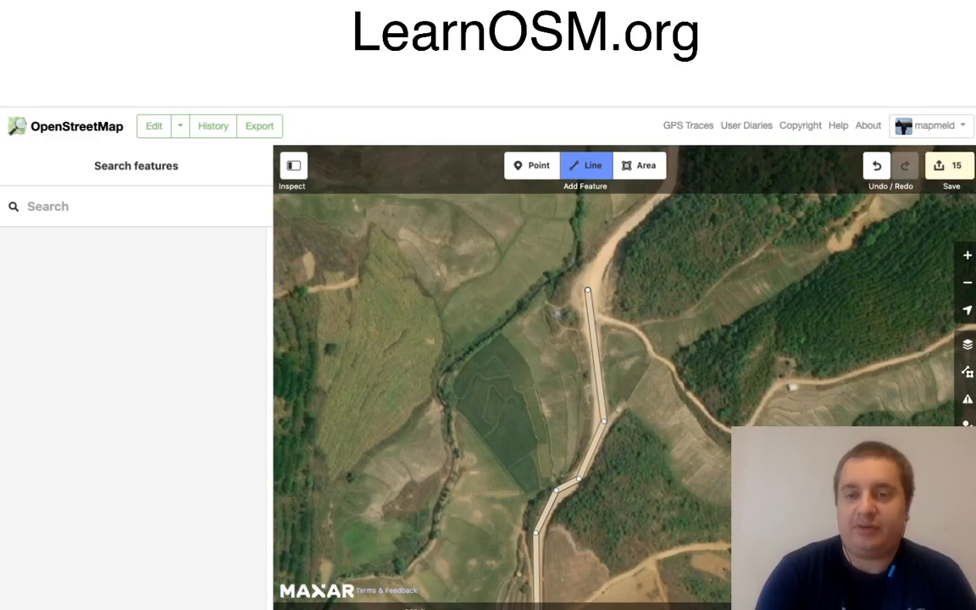
{"action": "left_click", "coordinate": [612, 243]}
{"action": "left_click_drag", "start_coordinate": [685, 221], "coordinate": [644, 409]}
{"action": "left_click", "coordinate": [624, 375]}
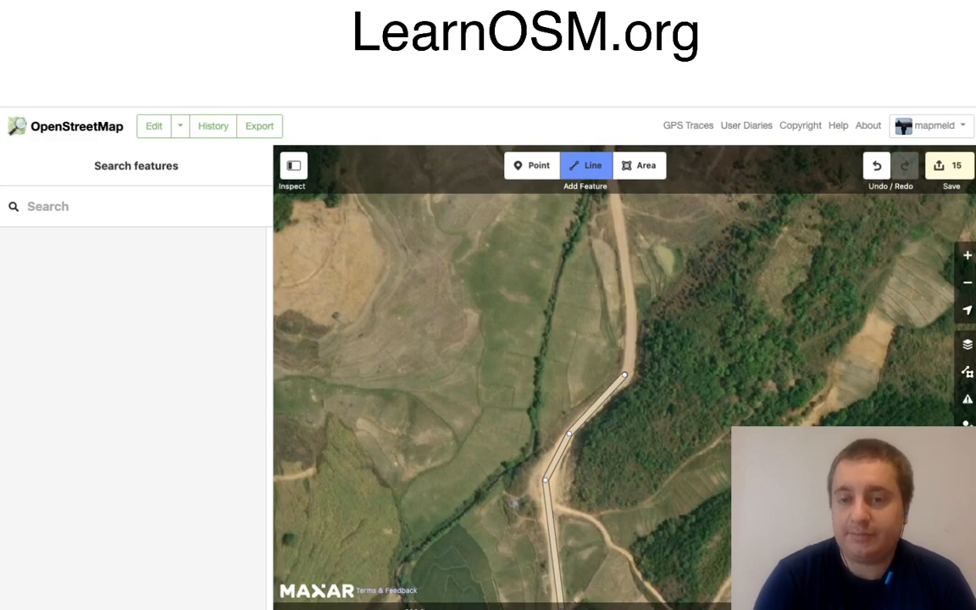
{"action": "left_click", "coordinate": [633, 310]}
Step: Extend the road line north beside the dark-green field and through the small village to just beyond its last houses
{"action": "left_click_drag", "start_coordinate": [695, 280], "coordinate": [696, 450]}
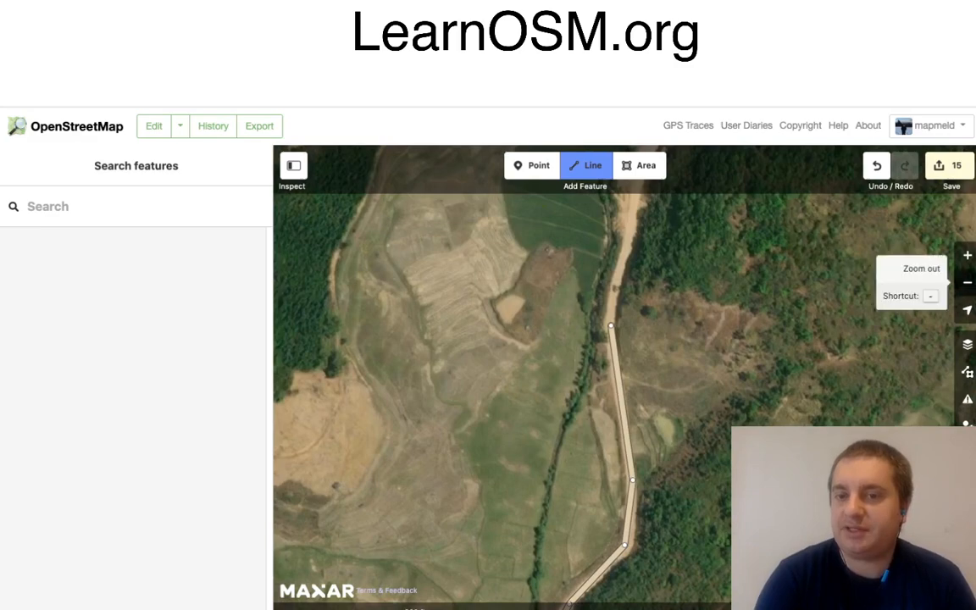
{"action": "left_click", "coordinate": [968, 282]}
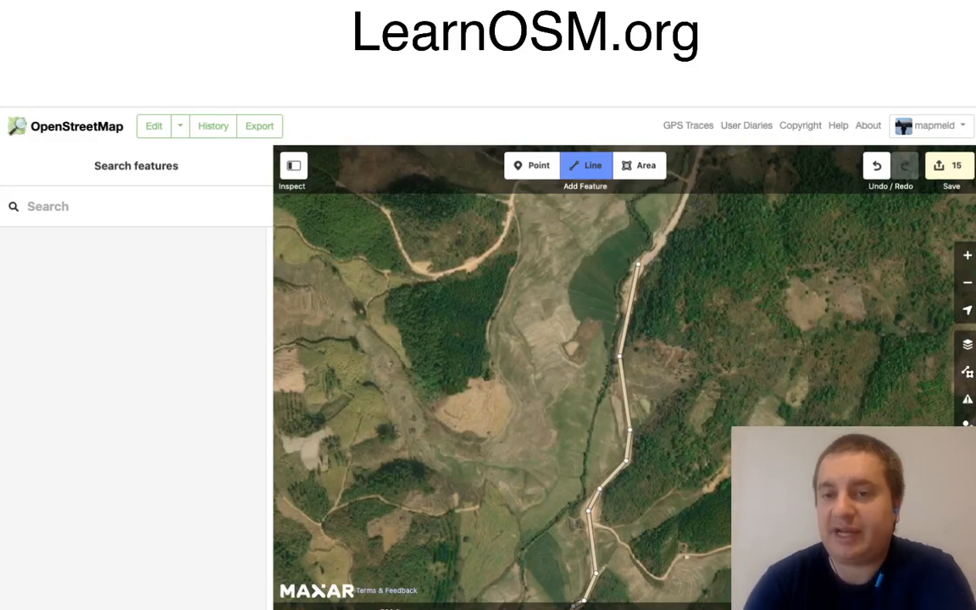
{"action": "left_click", "coordinate": [663, 240]}
{"action": "mouse_move", "coordinate": [728, 248]}
{"action": "left_mouse_down"}
{"action": "mouse_move", "coordinate": [698, 387]}
{"action": "mouse_move", "coordinate": [650, 439]}
{"action": "left_mouse_up"}
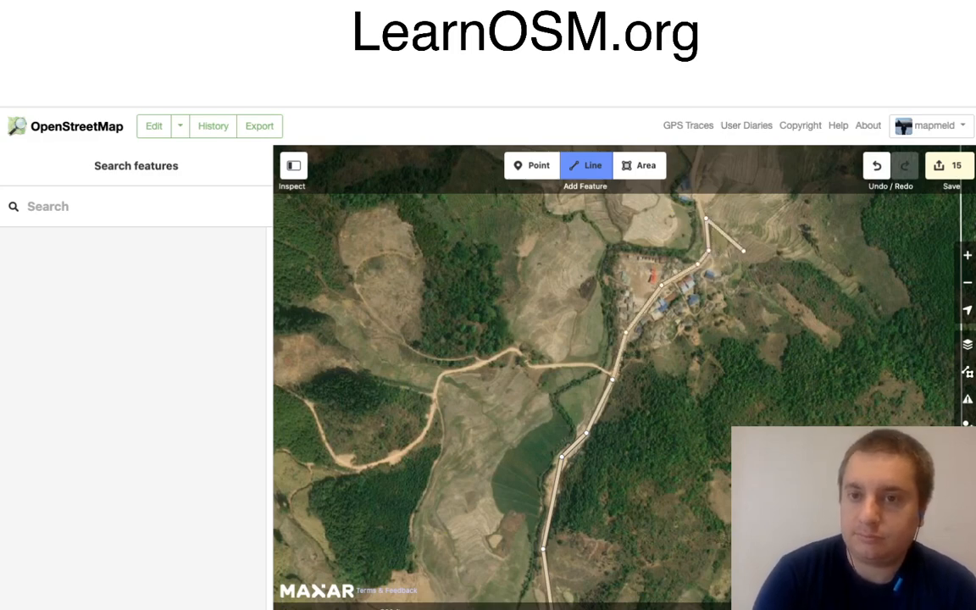
Step: Outline the small village around the road as an area and classify it as a Residential Area
{"action": "left_click", "coordinate": [639, 165]}
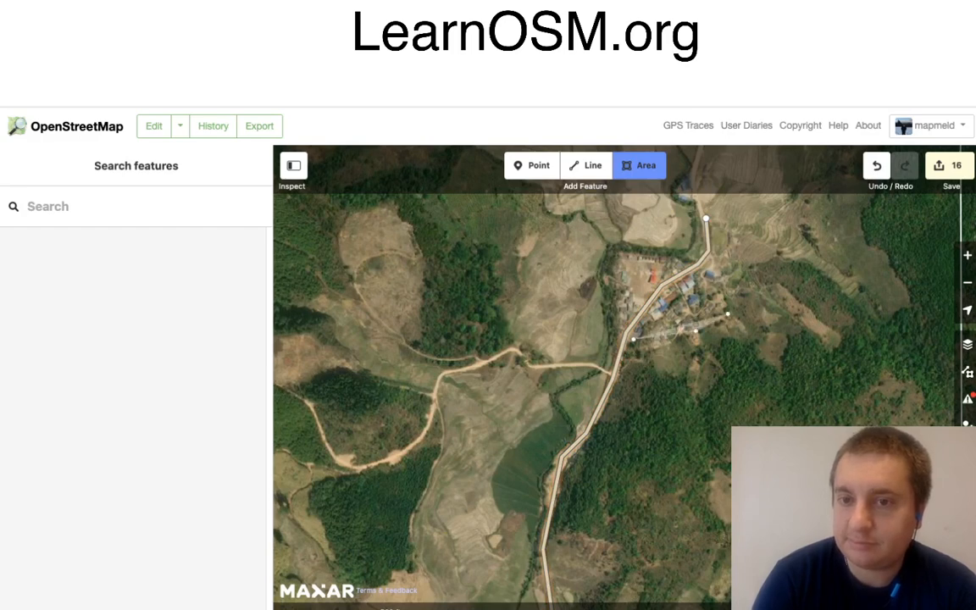
{"action": "left_click", "coordinate": [715, 267]}
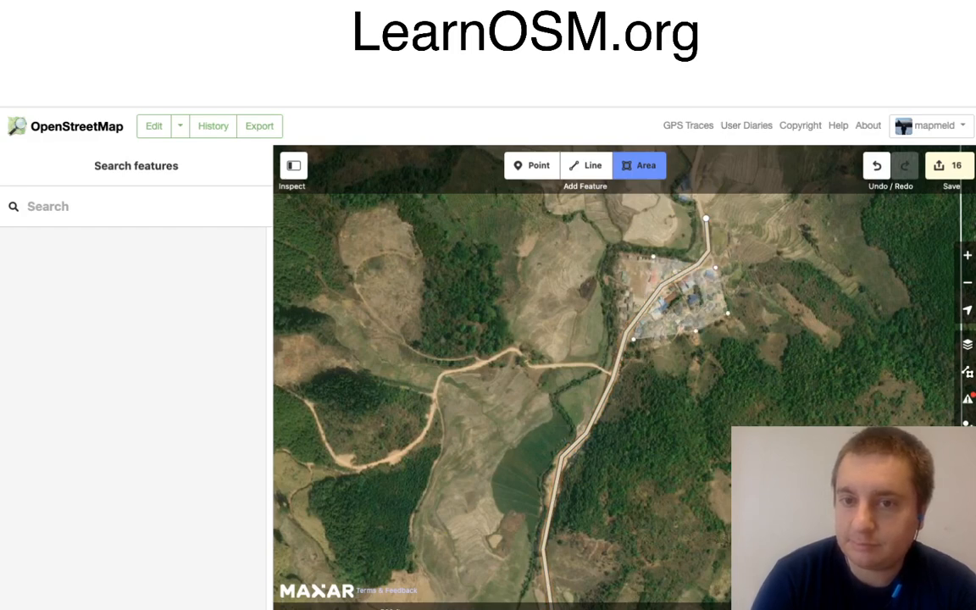
{"action": "left_click", "coordinate": [637, 253]}
{"action": "left_click", "coordinate": [612, 279]}
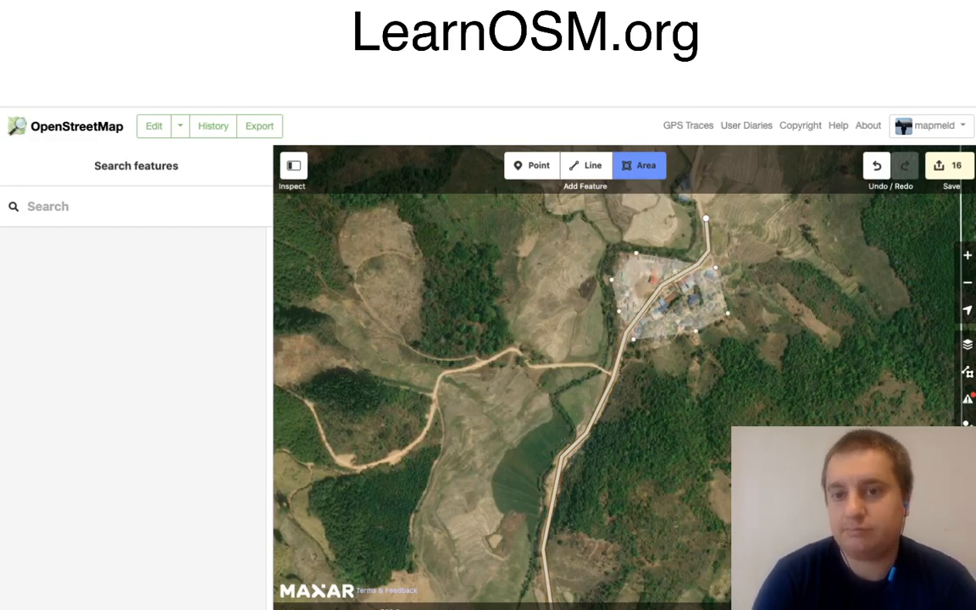
{"action": "left_click", "coordinate": [619, 312]}
{"action": "key", "text": "Return"}
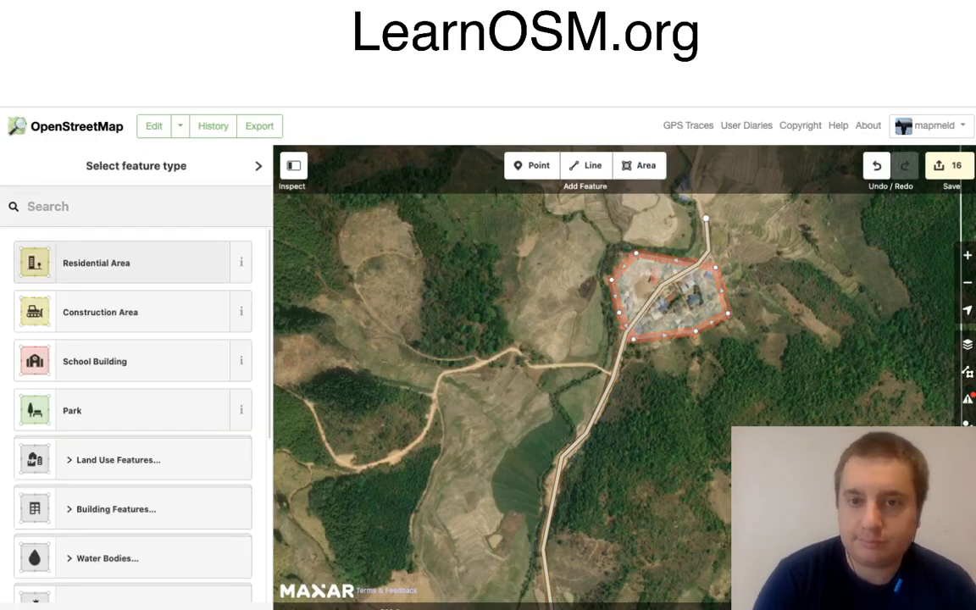
{"action": "left_click", "coordinate": [110, 259]}
Step: Trace a new line along the winding dirt track west of the village, around the U-shaped bend below the wooded hill
{"action": "left_click", "coordinate": [586, 165]}
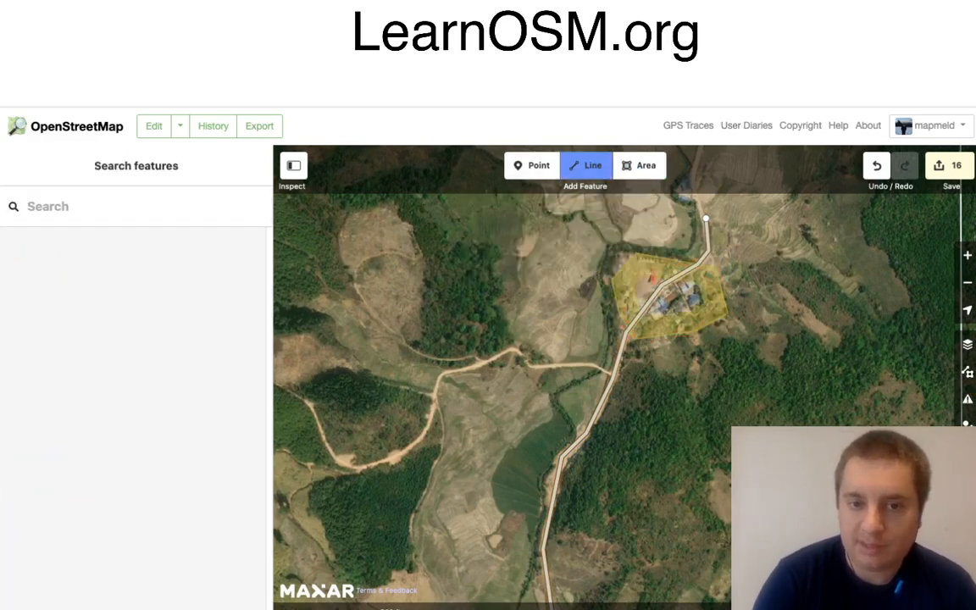
{"action": "left_click", "coordinate": [311, 401]}
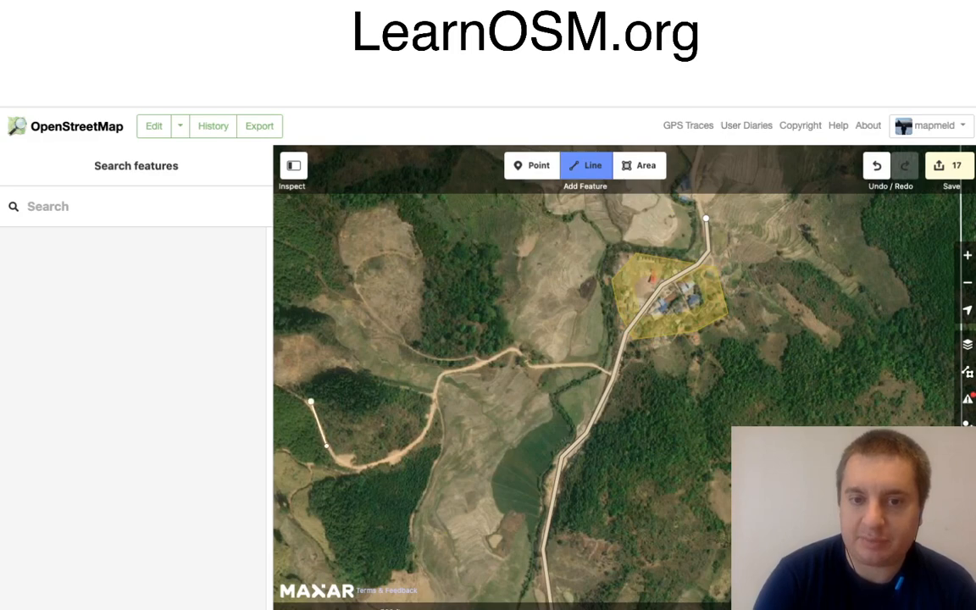
{"action": "left_click", "coordinate": [326, 446]}
{"action": "left_click", "coordinate": [345, 465]}
{"action": "left_click", "coordinate": [366, 465]}
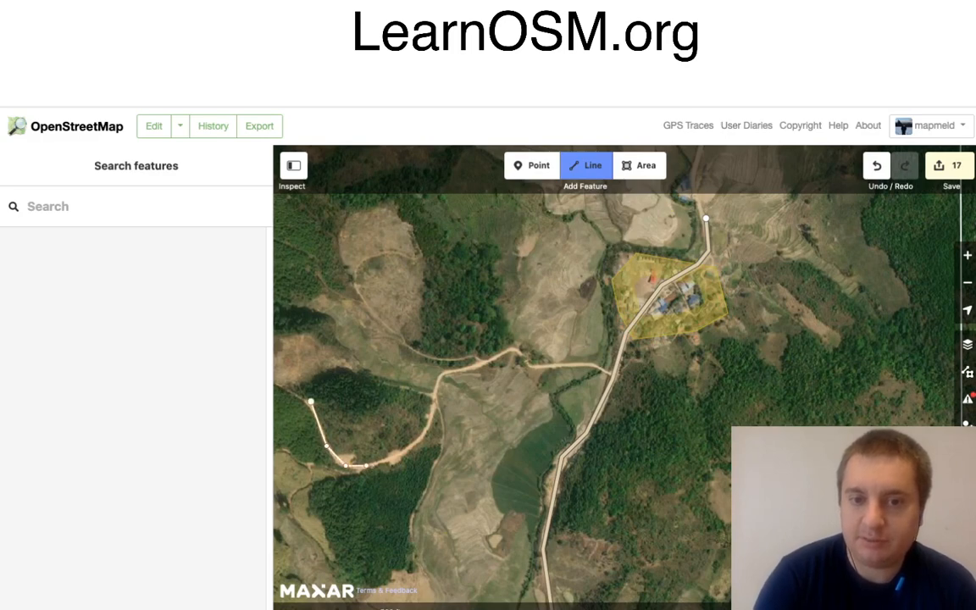
{"action": "left_click", "coordinate": [408, 446]}
{"action": "left_click", "coordinate": [430, 426]}
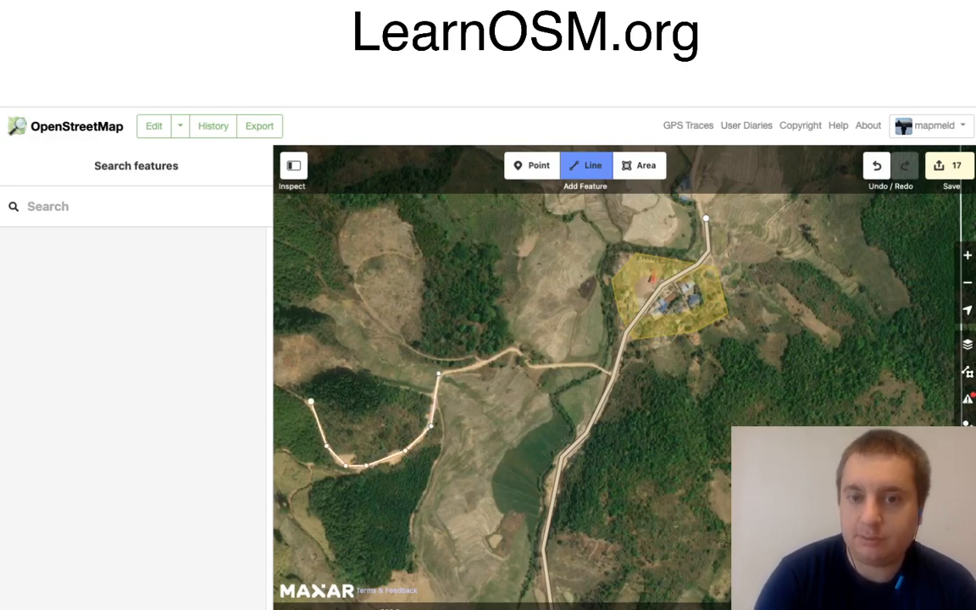
Step: Continue the track line east to join the main road south of the village and classify it as a Residential Road
{"action": "left_click", "coordinate": [438, 374]}
{"action": "left_click", "coordinate": [478, 366]}
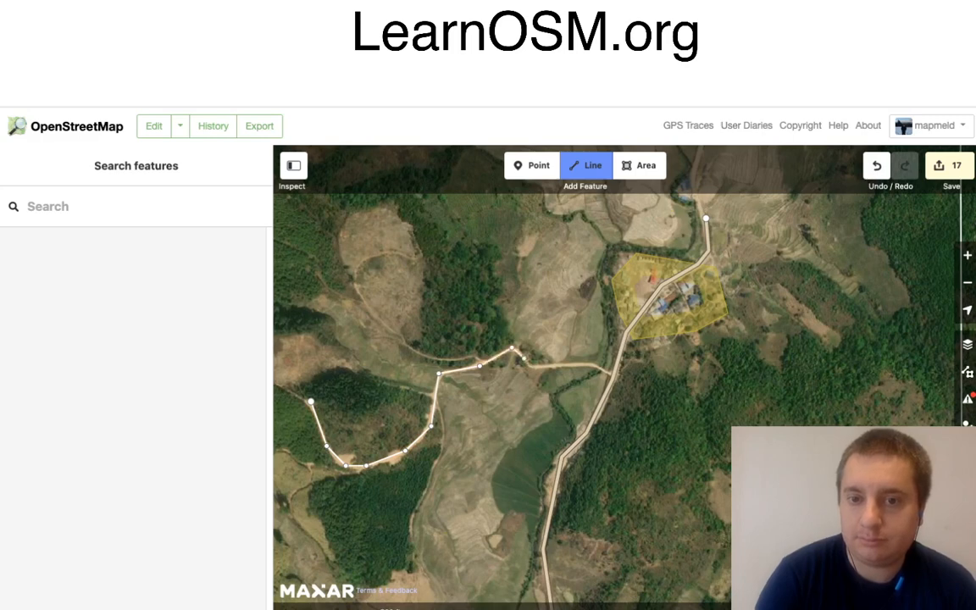
{"action": "left_click", "coordinate": [530, 364]}
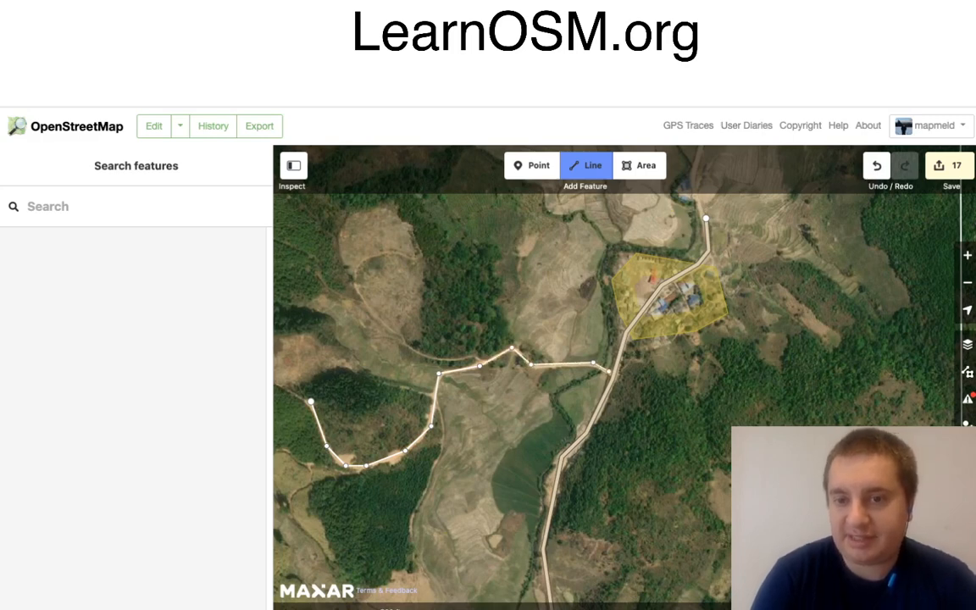
{"action": "double_click", "coordinate": [609, 373]}
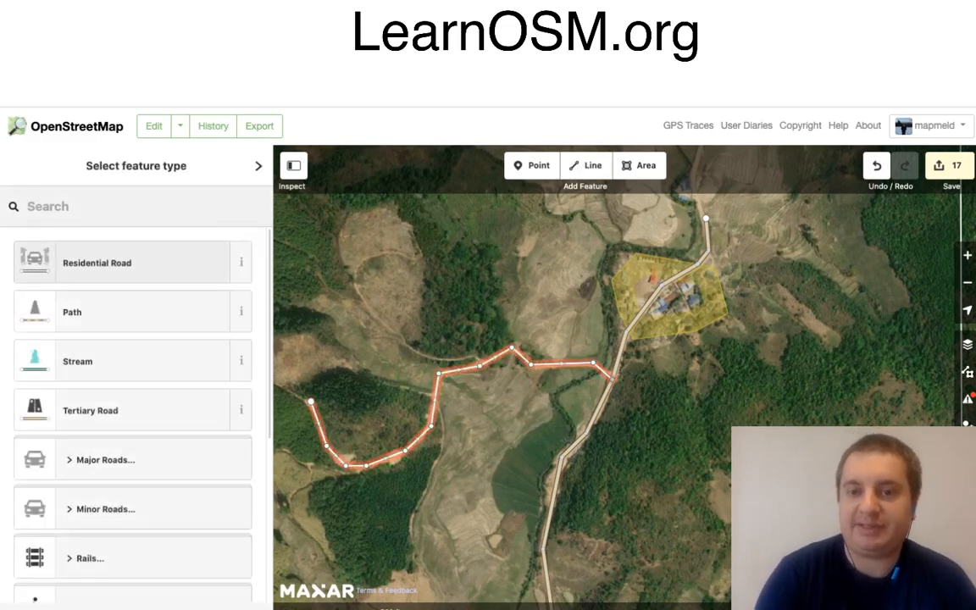
{"action": "left_click", "coordinate": [98, 262]}
{"action": "key", "text": "Escape"}
Step: Continue the main road from its end north of the village, past the terraced fields and east to the junction at the farm buildings
{"action": "left_click_drag", "start_coordinate": [661, 246], "coordinate": [577, 476]}
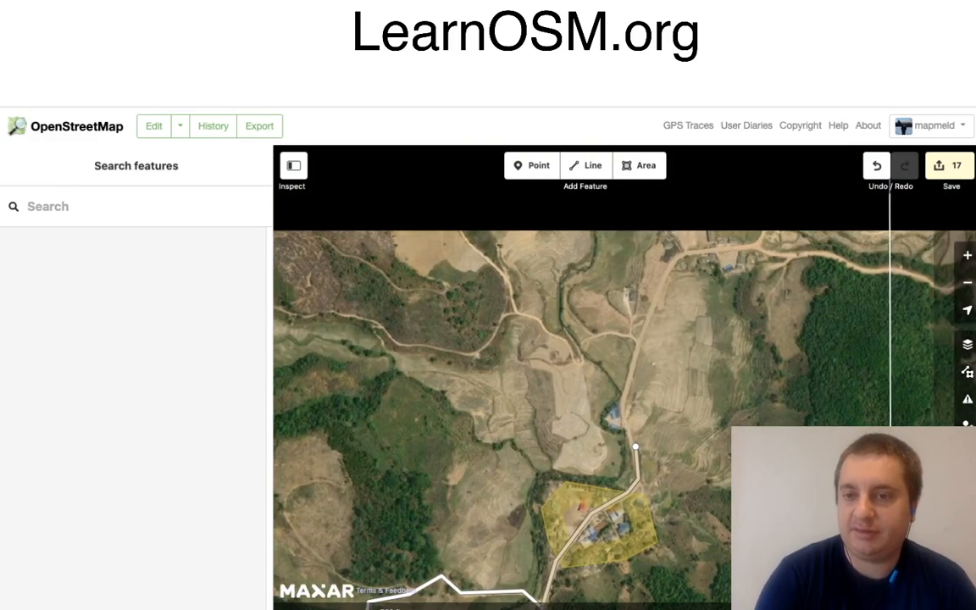
{"action": "left_click", "coordinate": [634, 447]}
{"action": "right_click", "coordinate": [635, 446]}
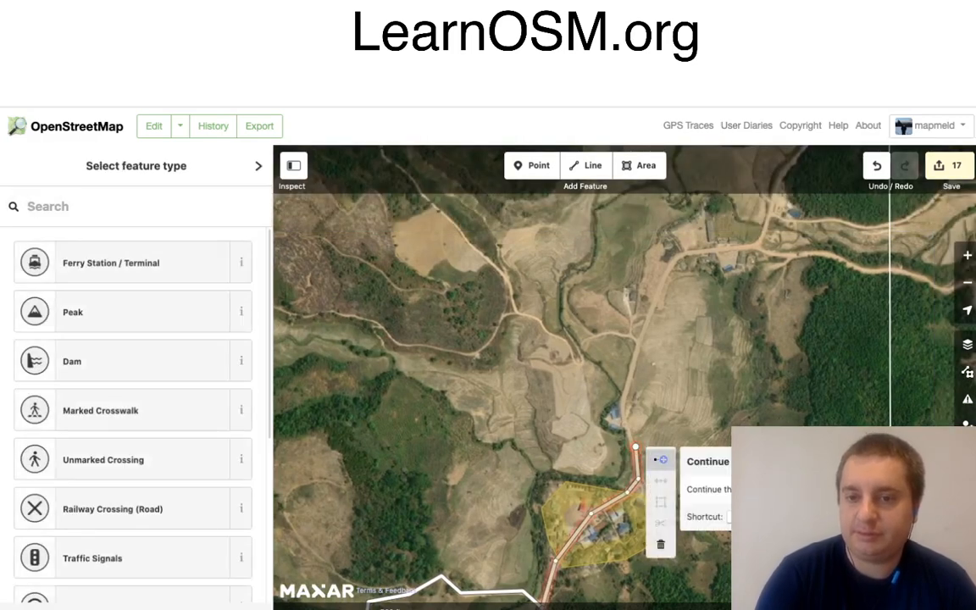
{"action": "left_click", "coordinate": [660, 462]}
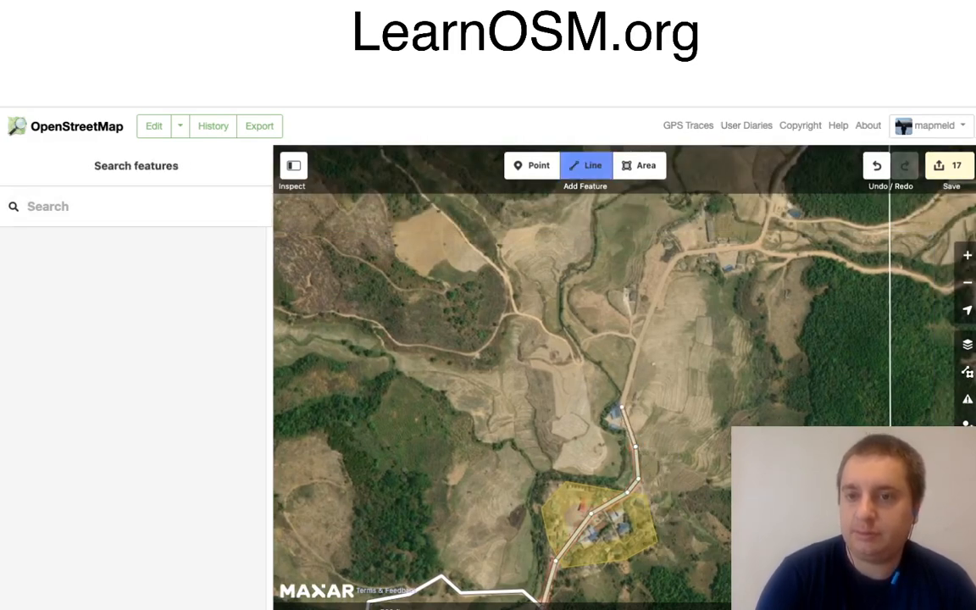
{"action": "left_click", "coordinate": [622, 407]}
{"action": "left_click", "coordinate": [675, 255]}
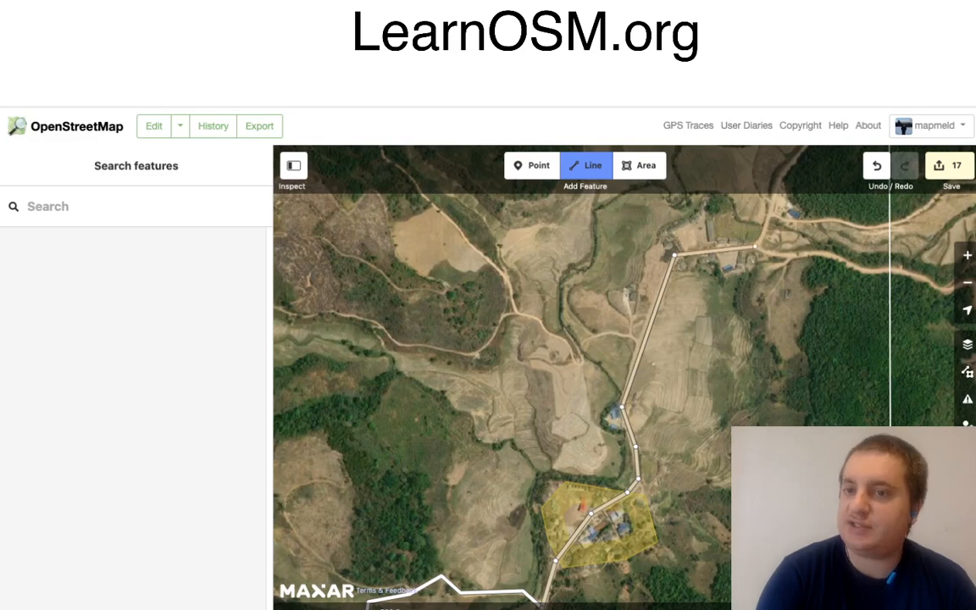
{"action": "mouse_move", "coordinate": [714, 300]}
{"action": "left_mouse_down"}
{"action": "mouse_move", "coordinate": [617, 373]}
{"action": "mouse_move", "coordinate": [588, 411]}
{"action": "left_mouse_up"}
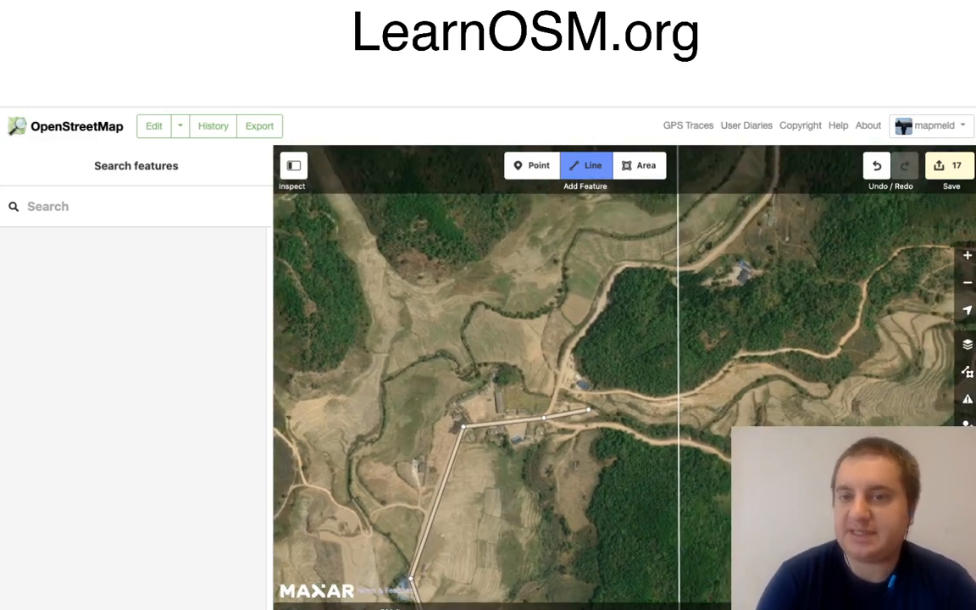
{"action": "key", "text": "Return"}
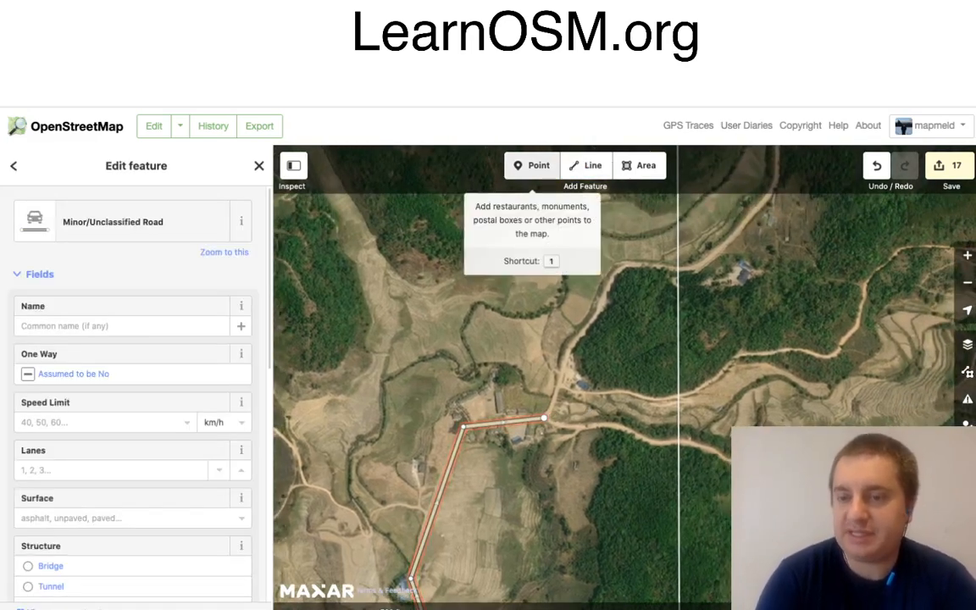
Step: Trace a new line along the dirt road from the east, beside the forest's northern edge, to the main road's end at the junction
{"action": "left_click", "coordinate": [585, 166]}
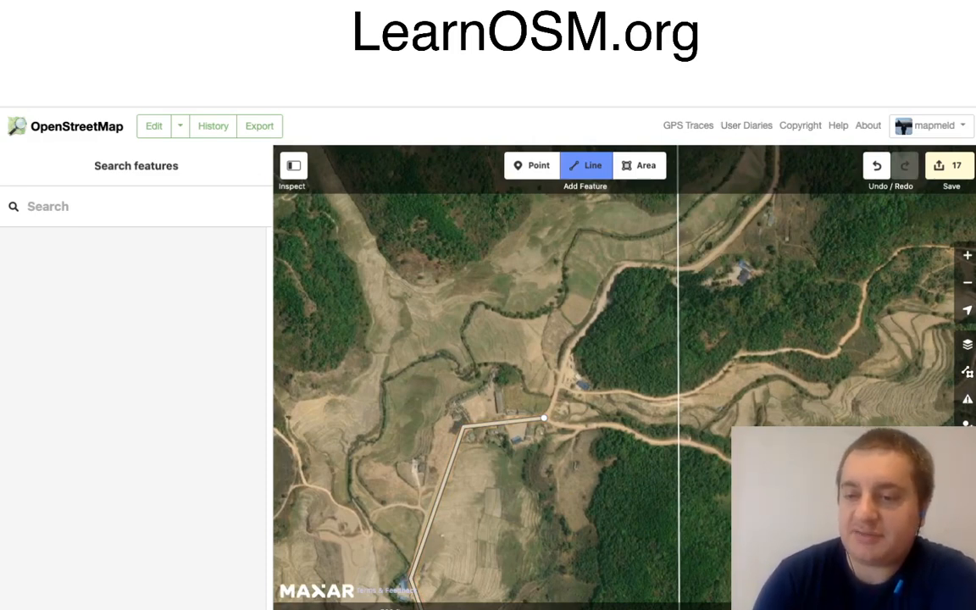
{"action": "left_click", "coordinate": [544, 418]}
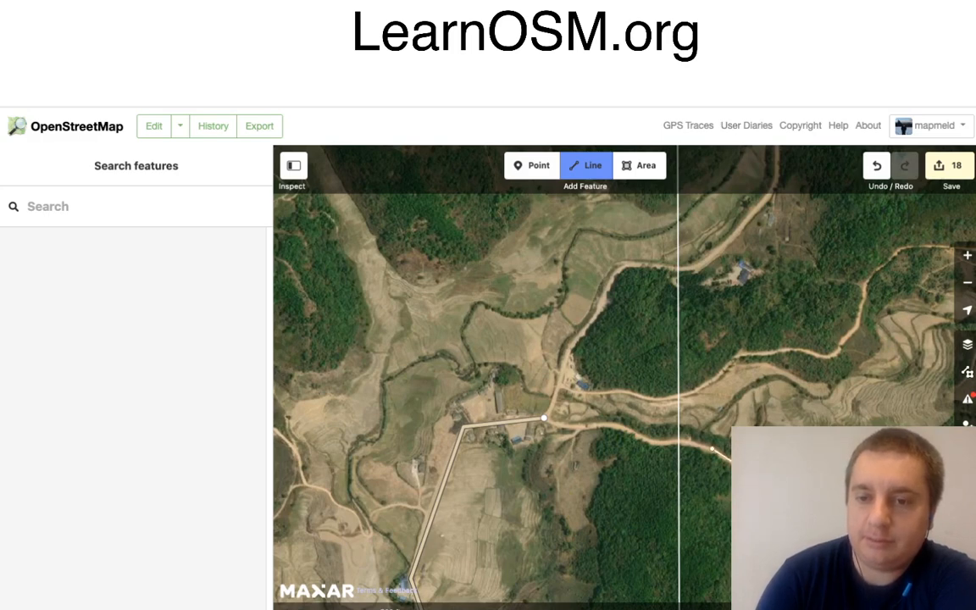
{"action": "left_click", "coordinate": [712, 448]}
{"action": "left_click", "coordinate": [684, 441]}
{"action": "left_click", "coordinate": [614, 424]}
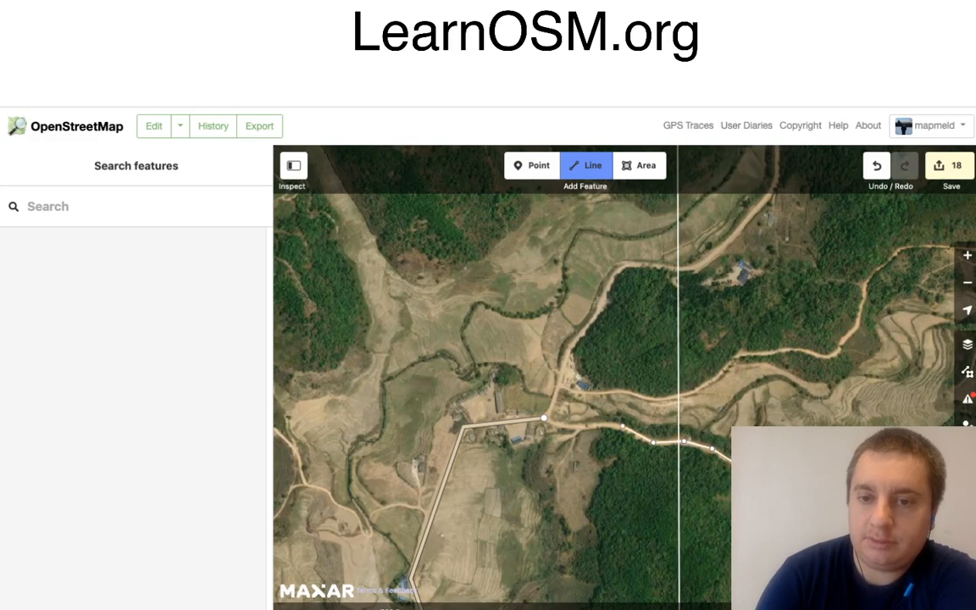
{"action": "left_click", "coordinate": [570, 425]}
{"action": "double_click", "coordinate": [543, 418]}
Step: Continue the new line from the junction north past the blue-roofed building and around the forested hill
{"action": "left_click", "coordinate": [544, 418]}
{"action": "left_click", "coordinate": [558, 387]}
{"action": "left_click", "coordinate": [567, 346]}
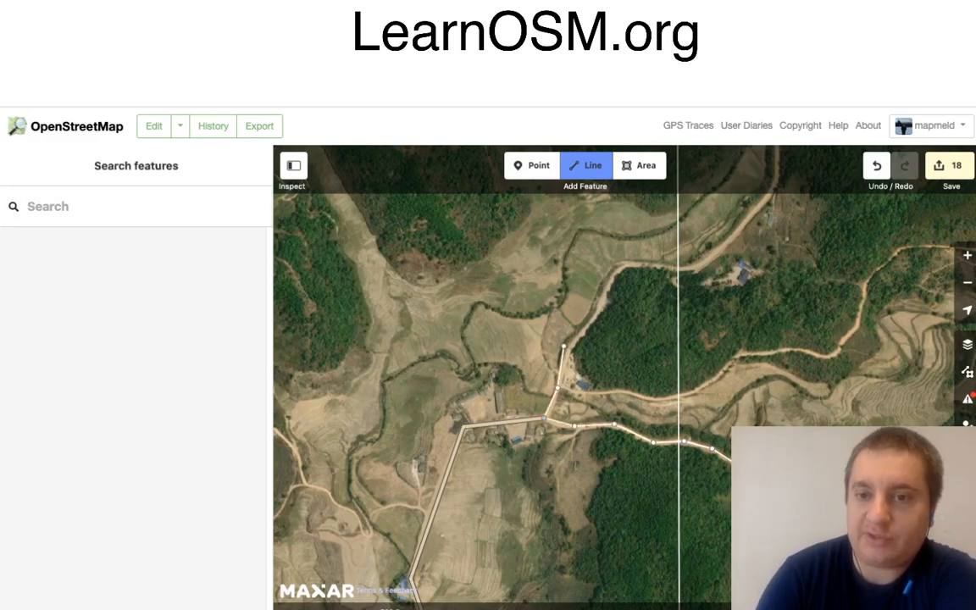
{"action": "left_click", "coordinate": [601, 311]}
{"action": "left_click", "coordinate": [620, 268]}
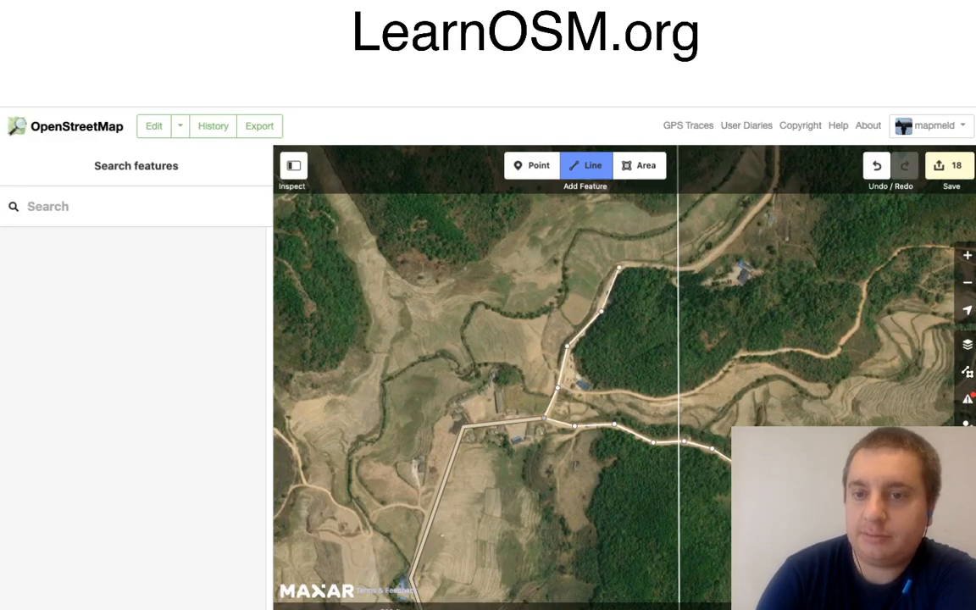
{"action": "left_click", "coordinate": [696, 267]}
Step: Extend the line northeast along the valley's dirt road, following its bends between the forested hills
{"action": "left_click_drag", "start_coordinate": [803, 230], "coordinate": [641, 463]}
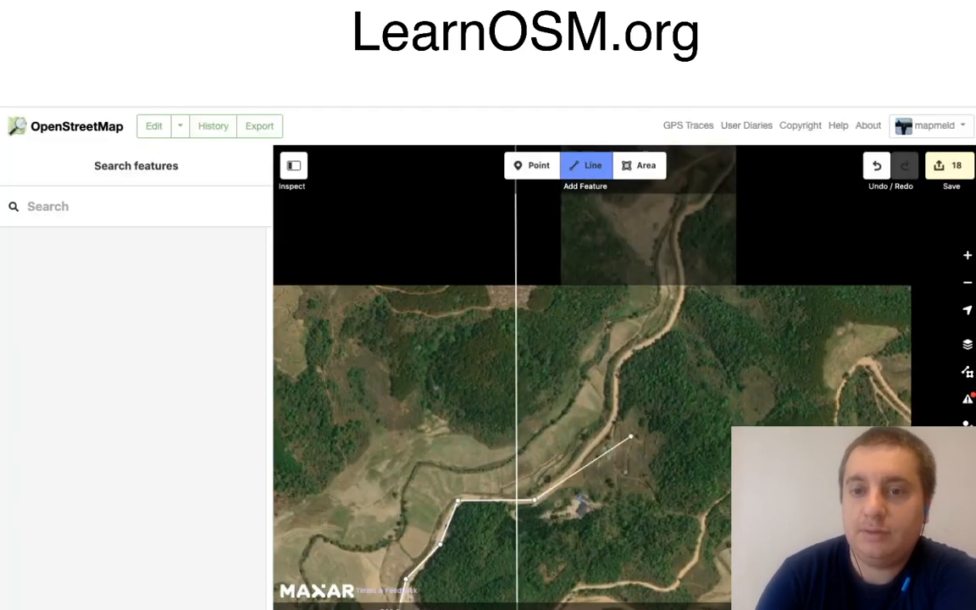
{"action": "left_click", "coordinate": [614, 417]}
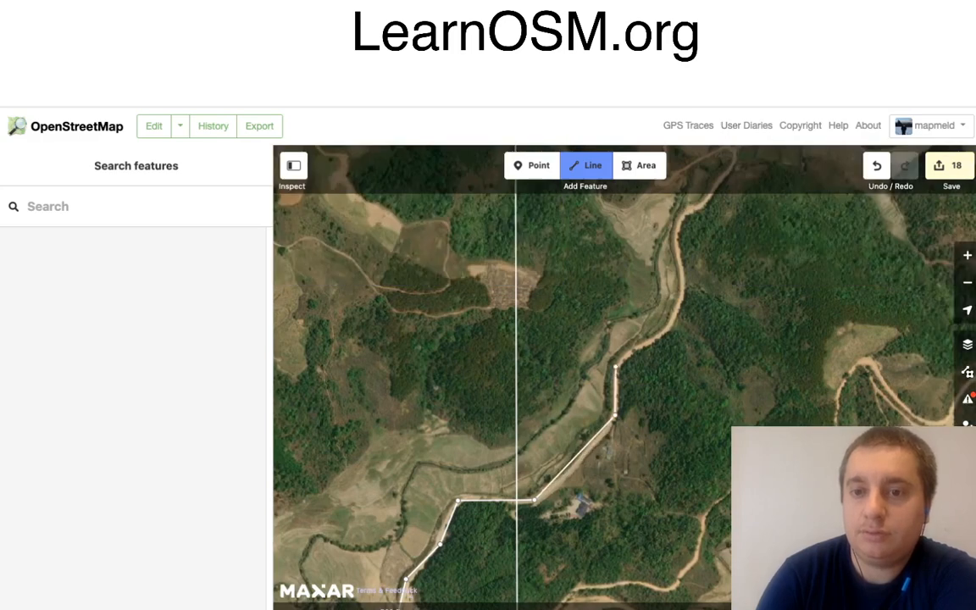
{"action": "left_click", "coordinate": [615, 366]}
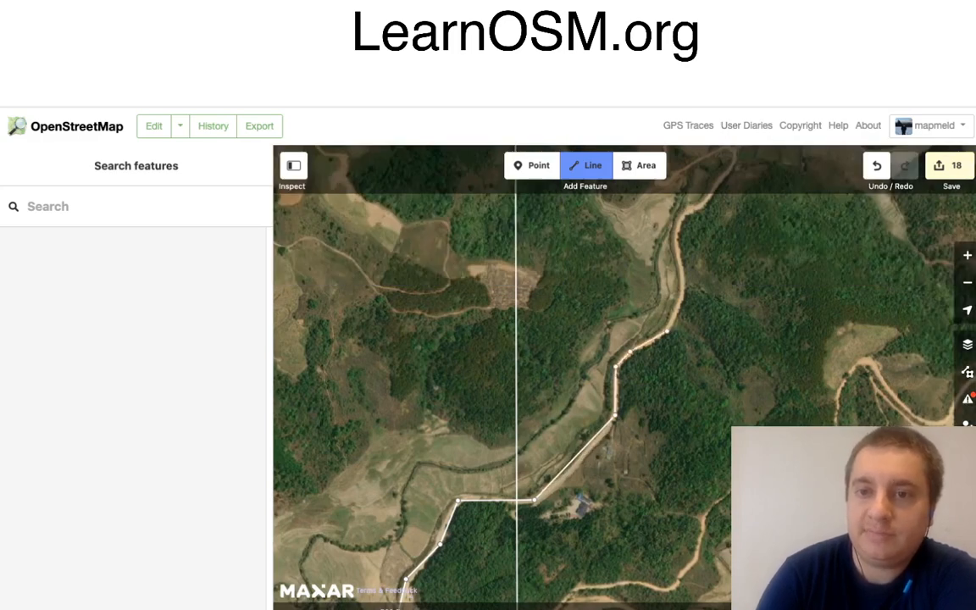
{"action": "left_click", "coordinate": [668, 331]}
{"action": "left_click", "coordinate": [684, 289]}
{"action": "left_click", "coordinate": [674, 237]}
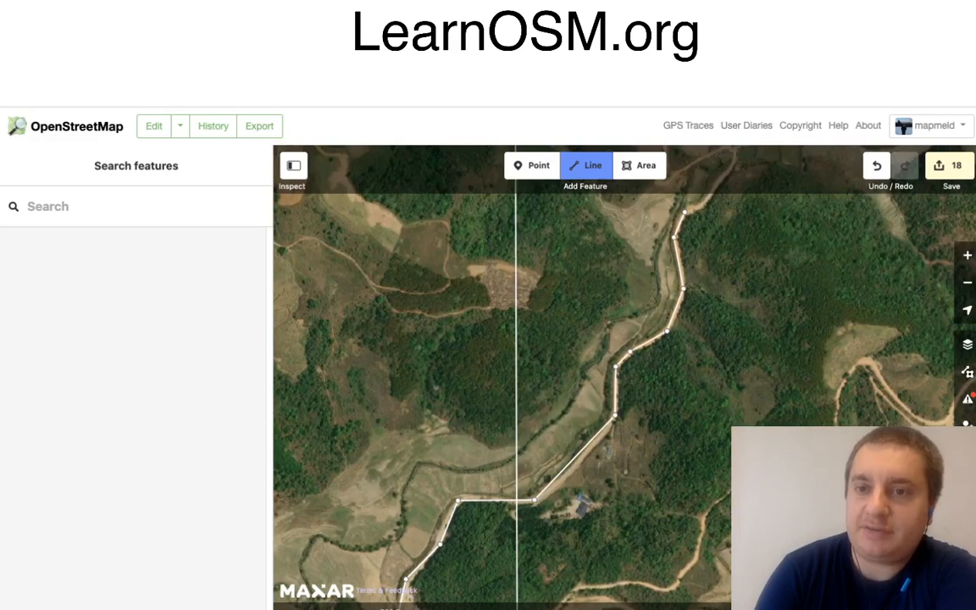
{"action": "left_click", "coordinate": [685, 212]}
Step: Extend the line northeast along the forest edge up to the dirt road junction below the farm plots
{"action": "left_click_drag", "start_coordinate": [740, 250], "coordinate": [703, 419]}
{"action": "left_click", "coordinate": [666, 378]}
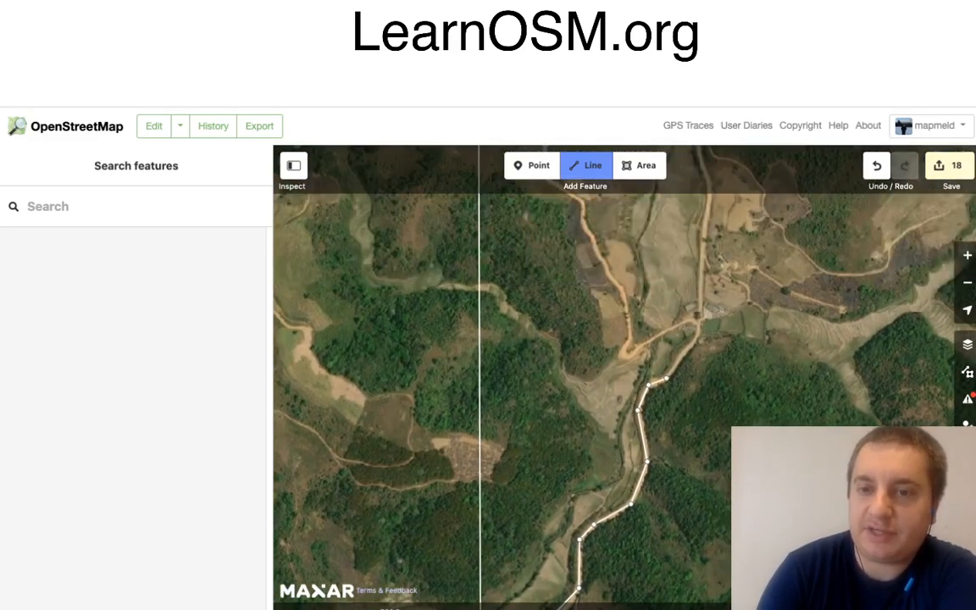
{"action": "left_click", "coordinate": [698, 341]}
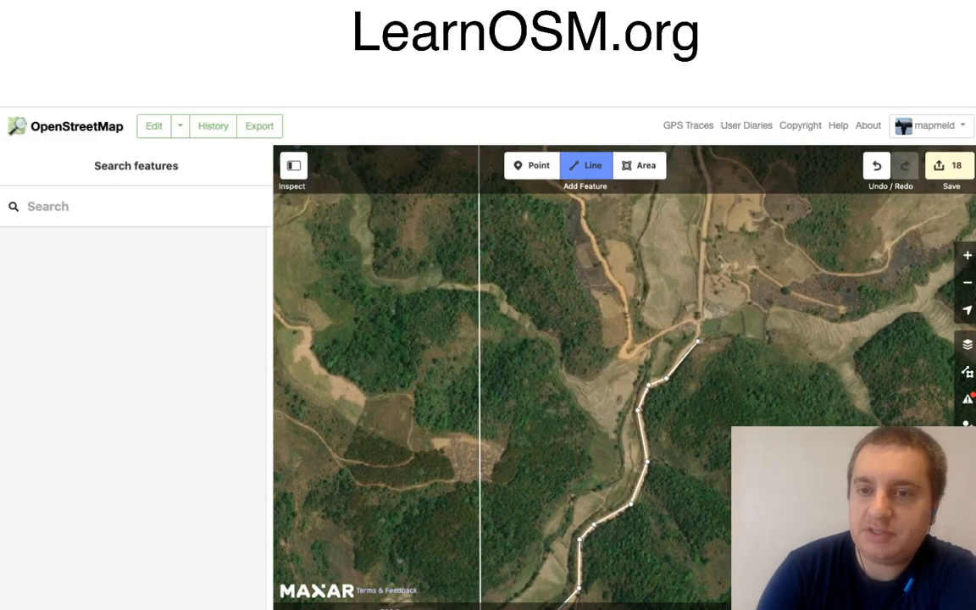
{"action": "left_click", "coordinate": [698, 323]}
Step: Extend the line from the junction southwest around the sharp bend and northwest along the dirt road to its westward turn
{"action": "left_click", "coordinate": [687, 319]}
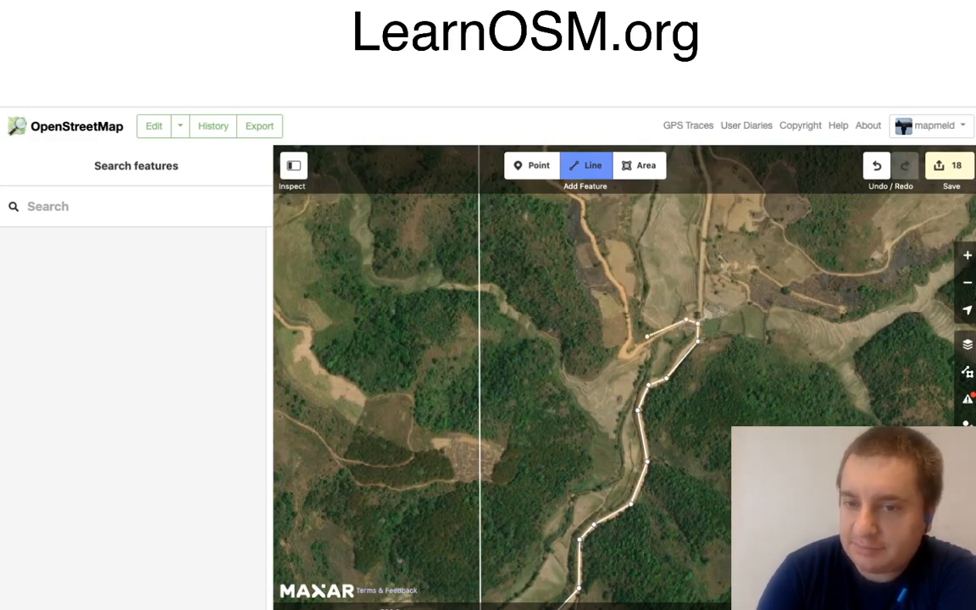
{"action": "left_click", "coordinate": [640, 343]}
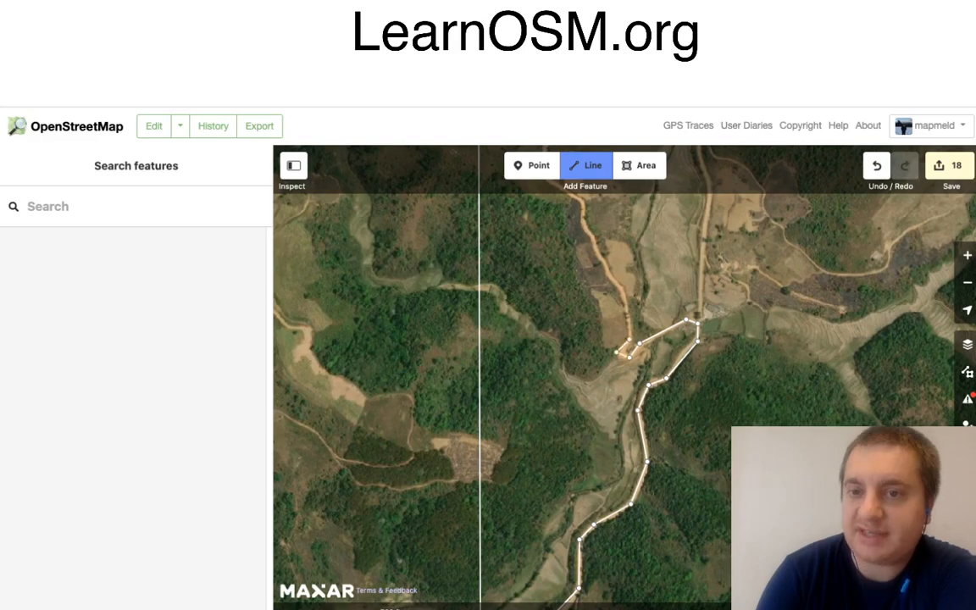
{"action": "left_click_drag", "start_coordinate": [647, 266], "coordinate": [626, 458]}
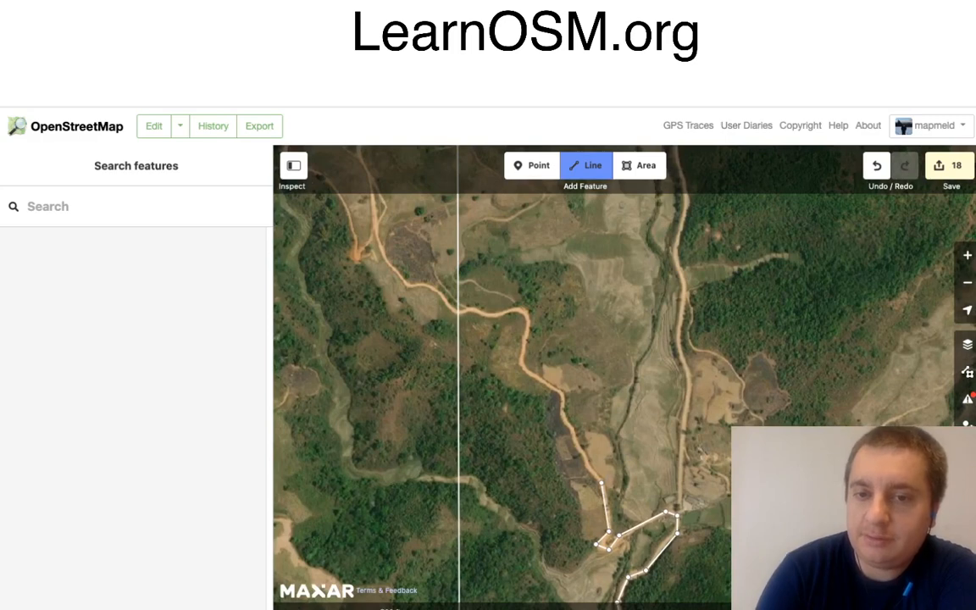
{"action": "left_click", "coordinate": [562, 394]}
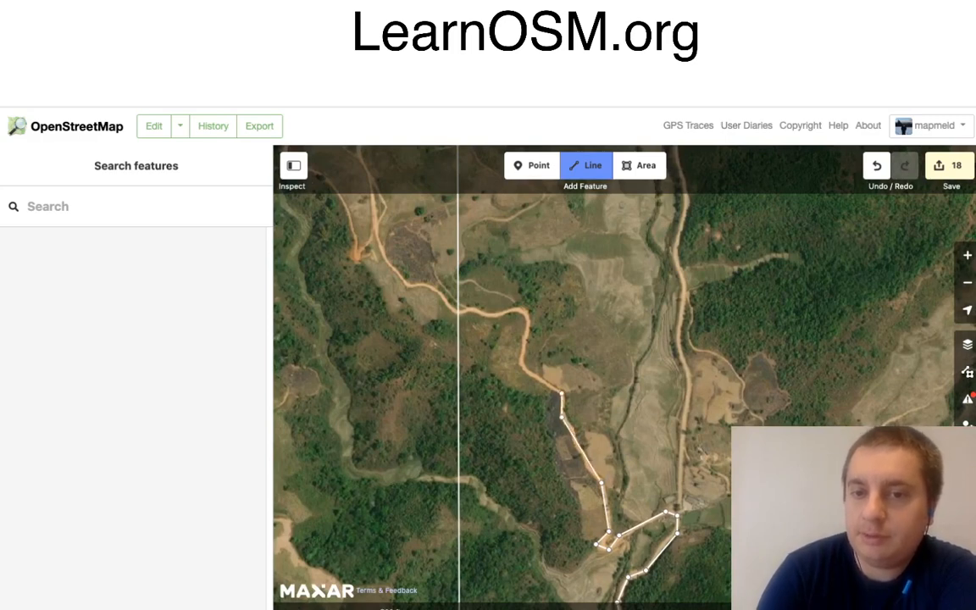
{"action": "left_click", "coordinate": [520, 366]}
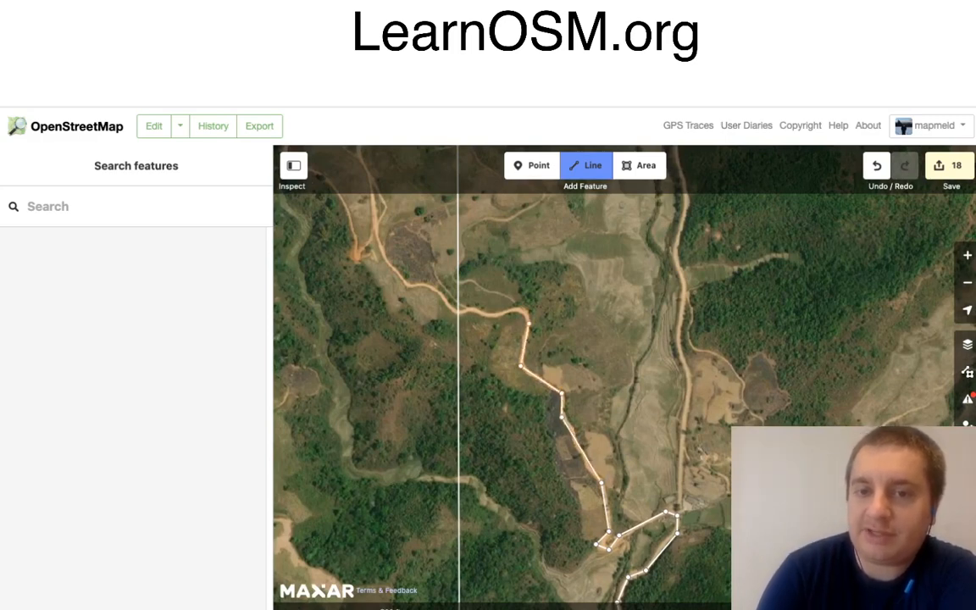
{"action": "left_click", "coordinate": [523, 309]}
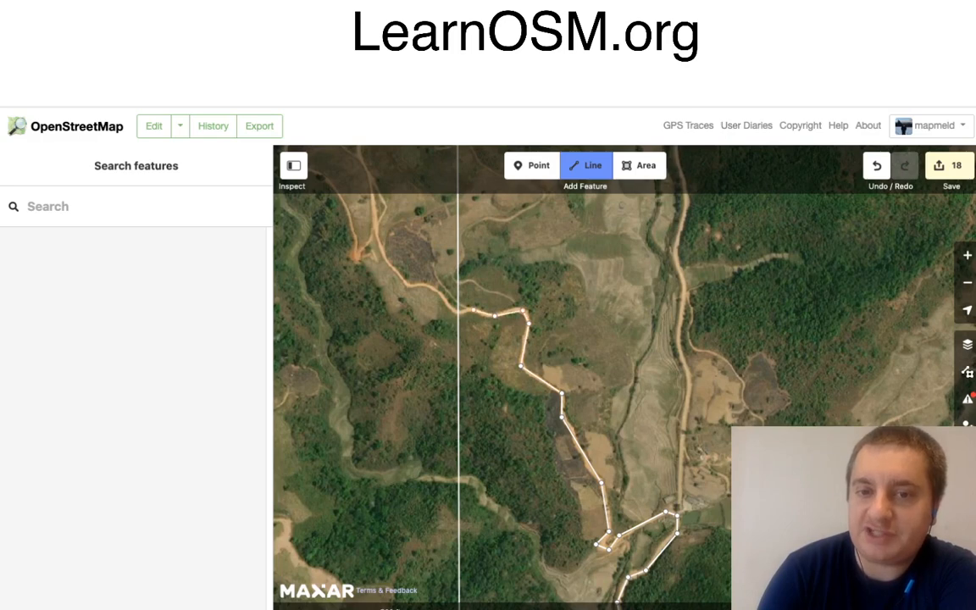
Step: Extend the line west along the winding dirt road and north past the dark cleared field
{"action": "left_click", "coordinate": [472, 307]}
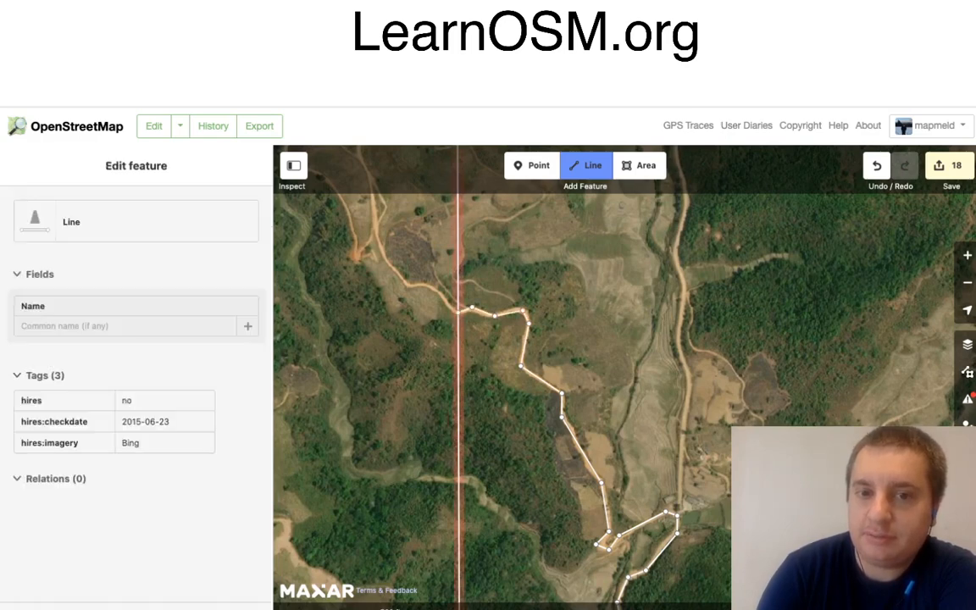
{"action": "left_click", "coordinate": [451, 311]}
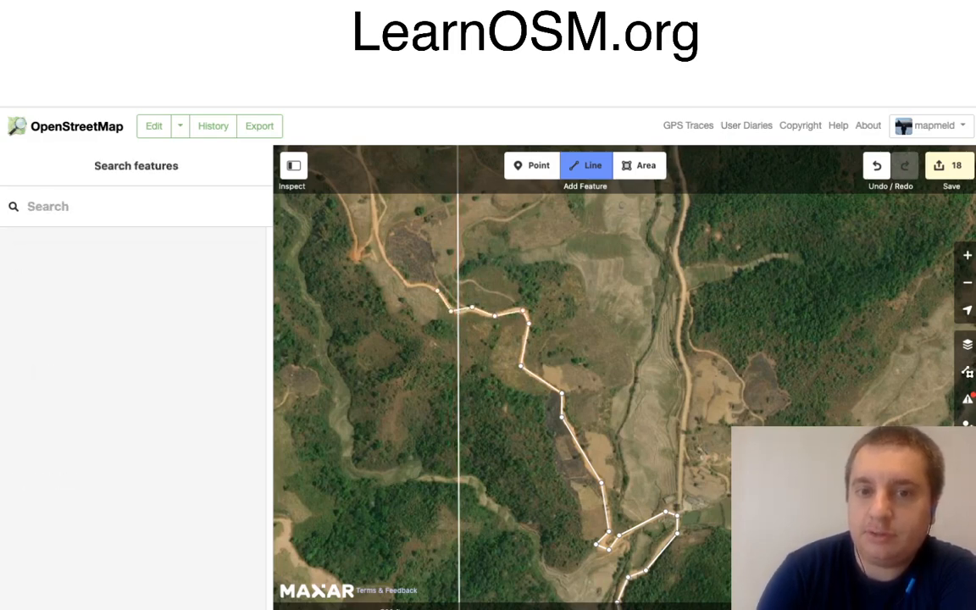
{"action": "left_click", "coordinate": [437, 291]}
{"action": "left_click", "coordinate": [421, 285]}
{"action": "left_click", "coordinate": [408, 288]}
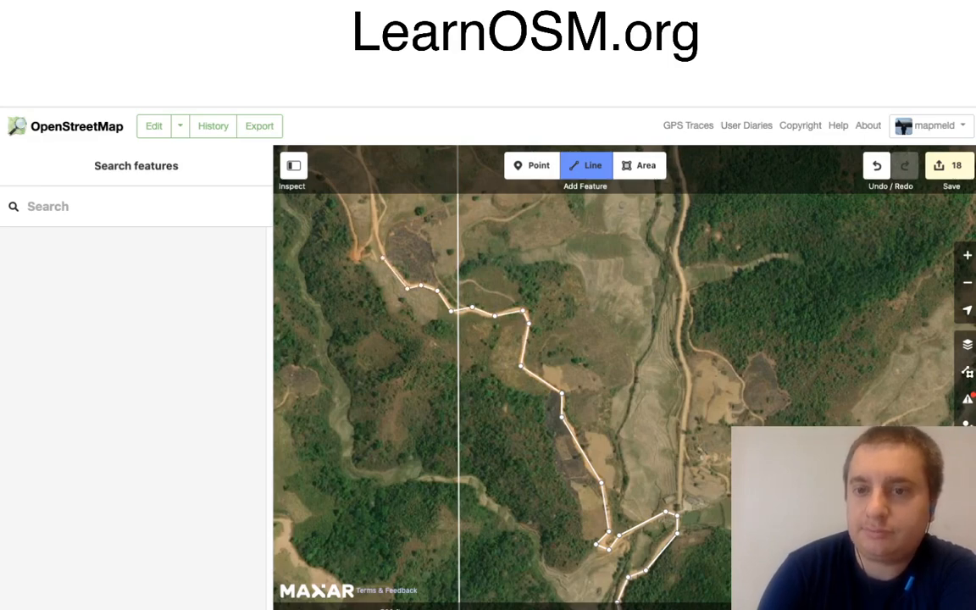
{"action": "left_click", "coordinate": [383, 258]}
{"action": "left_click", "coordinate": [373, 219]}
Step: Extend the line northwest along the straight dirt road through the fields to the fork at the forest edge
{"action": "left_click_drag", "start_coordinate": [406, 219], "coordinate": [488, 441]}
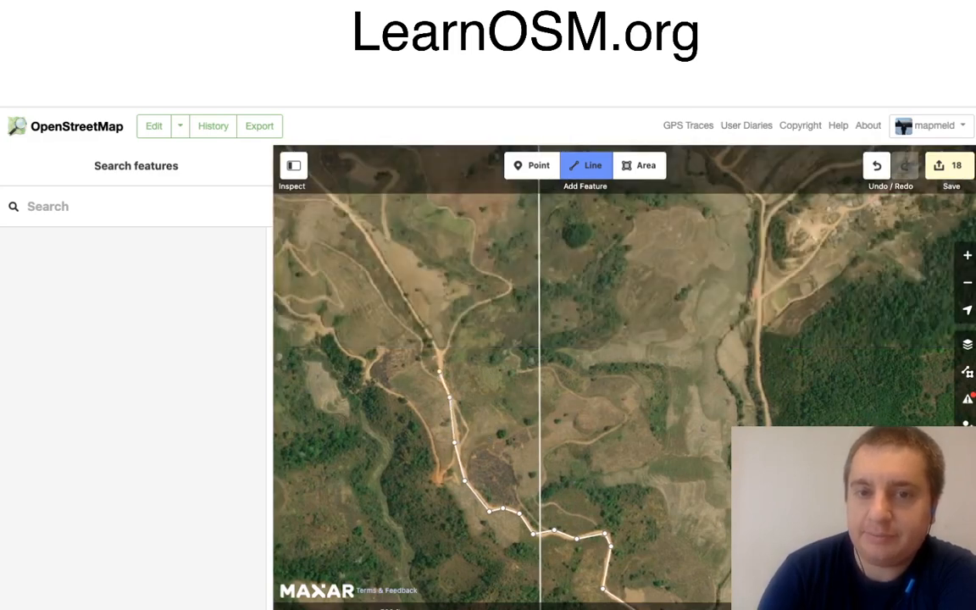
{"action": "left_click", "coordinate": [438, 366]}
{"action": "left_click", "coordinate": [437, 347]}
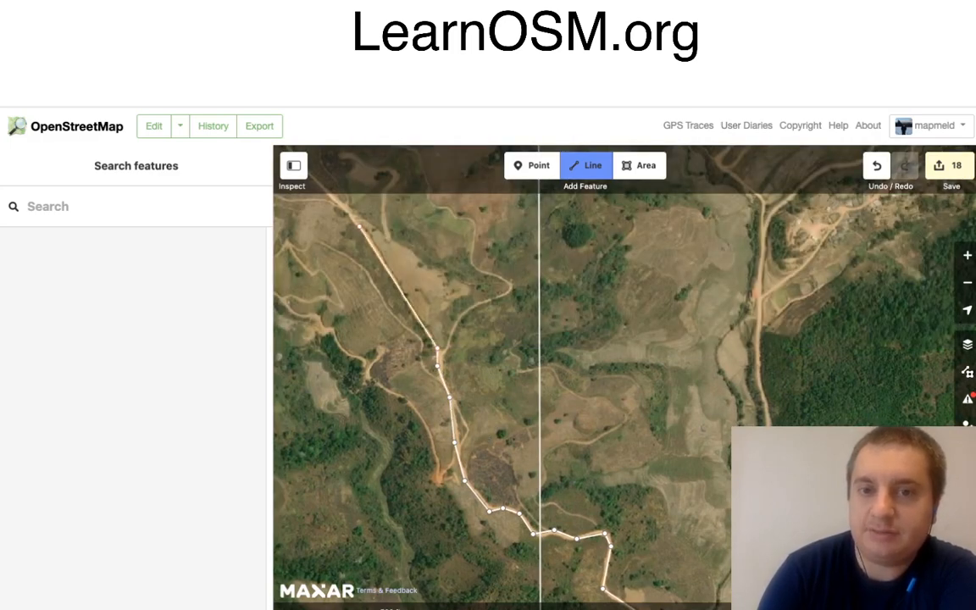
{"action": "left_click", "coordinate": [357, 222]}
{"action": "mouse_move", "coordinate": [334, 252]}
{"action": "left_mouse_down"}
{"action": "mouse_move", "coordinate": [438, 462]}
{"action": "mouse_move", "coordinate": [495, 519]}
{"action": "mouse_move", "coordinate": [583, 558]}
{"action": "left_mouse_up"}
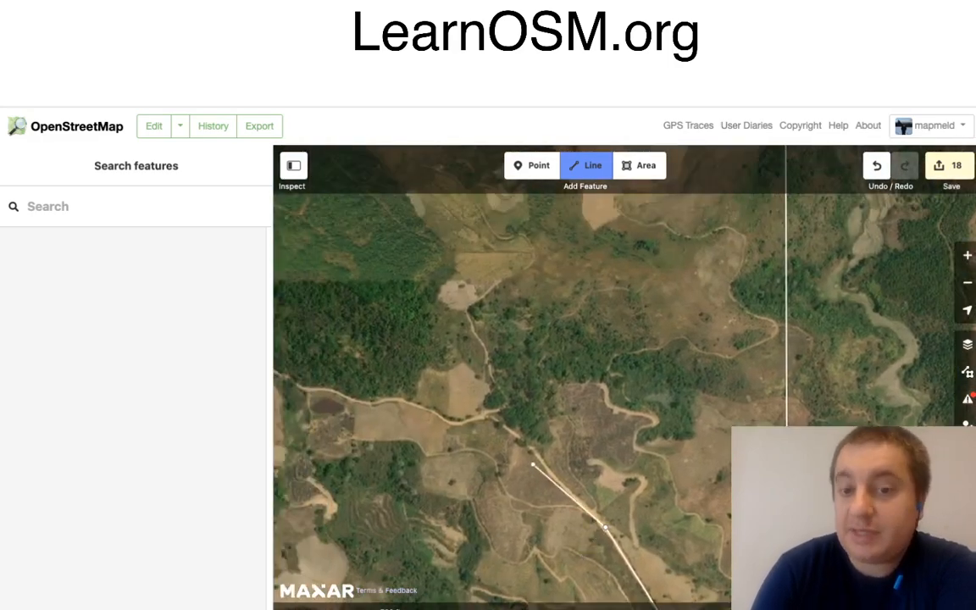
{"action": "left_click", "coordinate": [485, 415]}
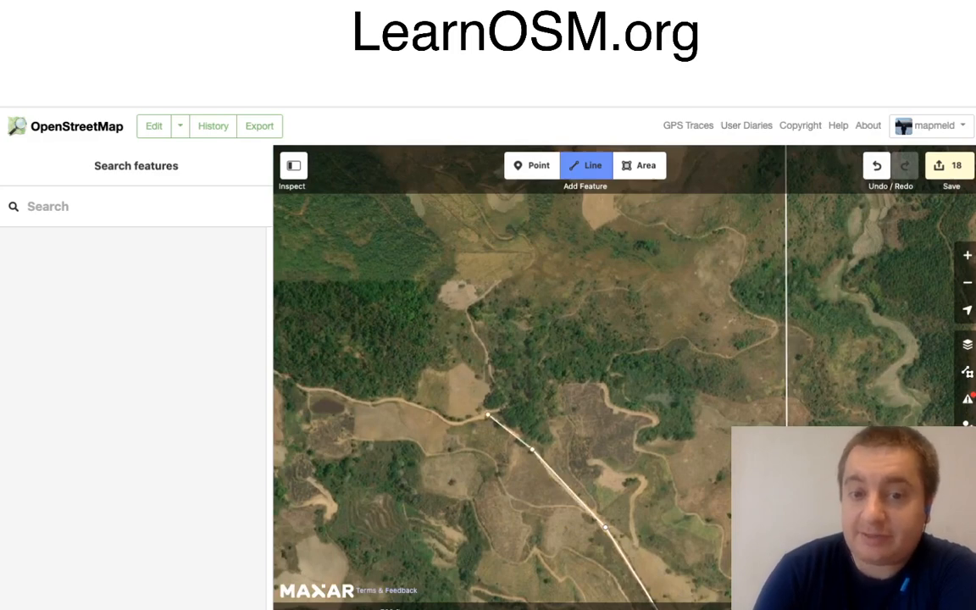
Step: Extend the line west along the forest's southern edge, following the dirt road past the small pond
{"action": "left_click", "coordinate": [455, 422]}
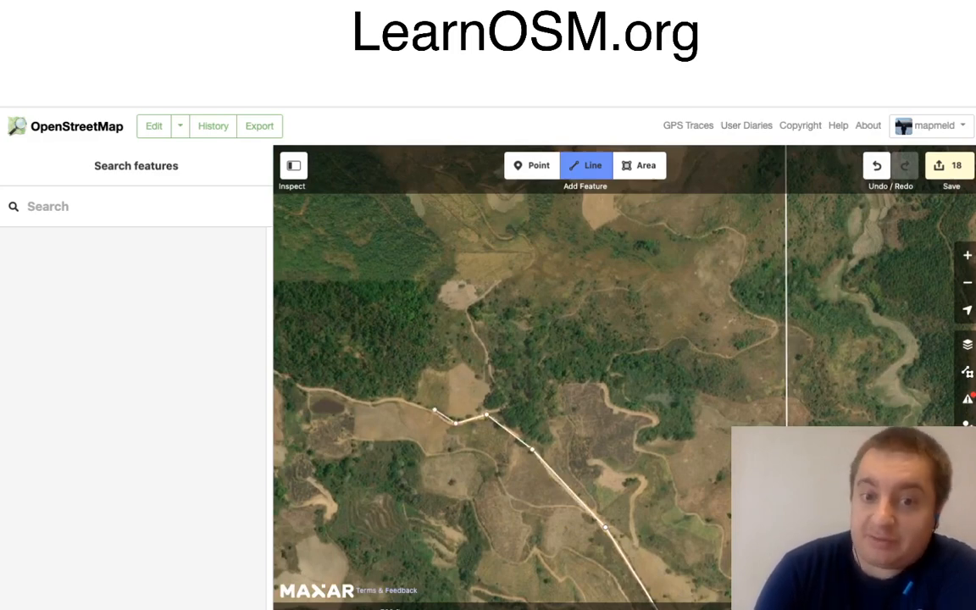
{"action": "left_click", "coordinate": [434, 411]}
{"action": "left_click", "coordinate": [394, 398]}
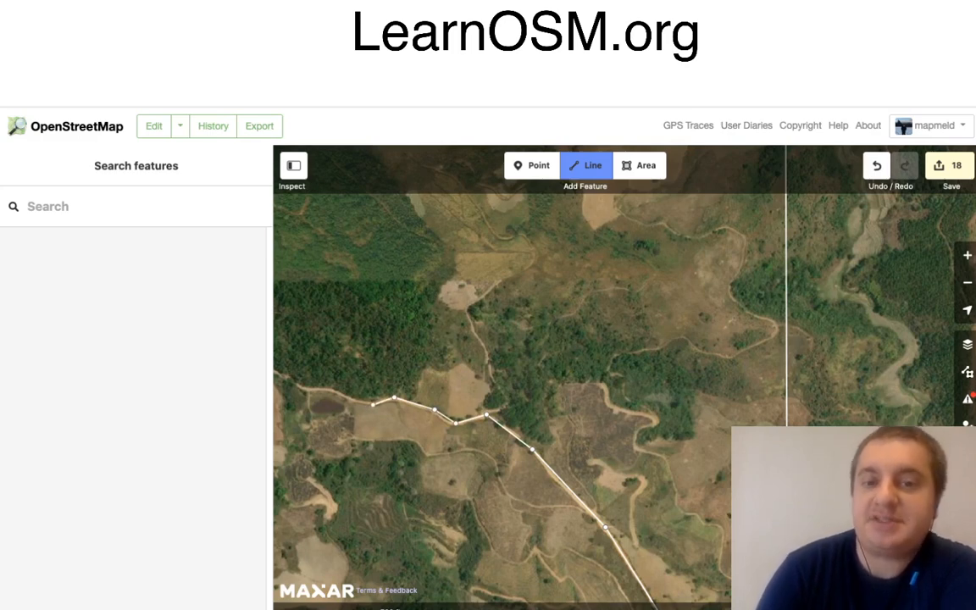
{"action": "left_click", "coordinate": [373, 405]}
{"action": "left_click", "coordinate": [352, 403]}
{"action": "left_click", "coordinate": [329, 386]}
{"action": "left_click", "coordinate": [305, 388]}
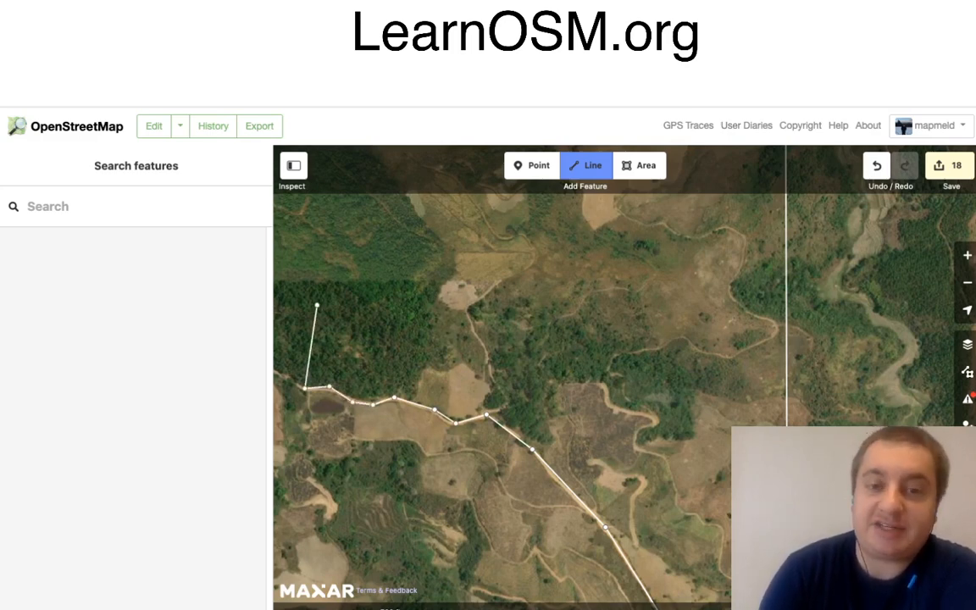
Step: Extend the line to the light-brown field's northern corner and southwest across the field along the track
{"action": "mouse_move", "coordinate": [317, 305]}
{"action": "left_mouse_down"}
{"action": "mouse_move", "coordinate": [415, 337]}
{"action": "mouse_move", "coordinate": [516, 343]}
{"action": "mouse_move", "coordinate": [577, 369]}
{"action": "left_mouse_up"}
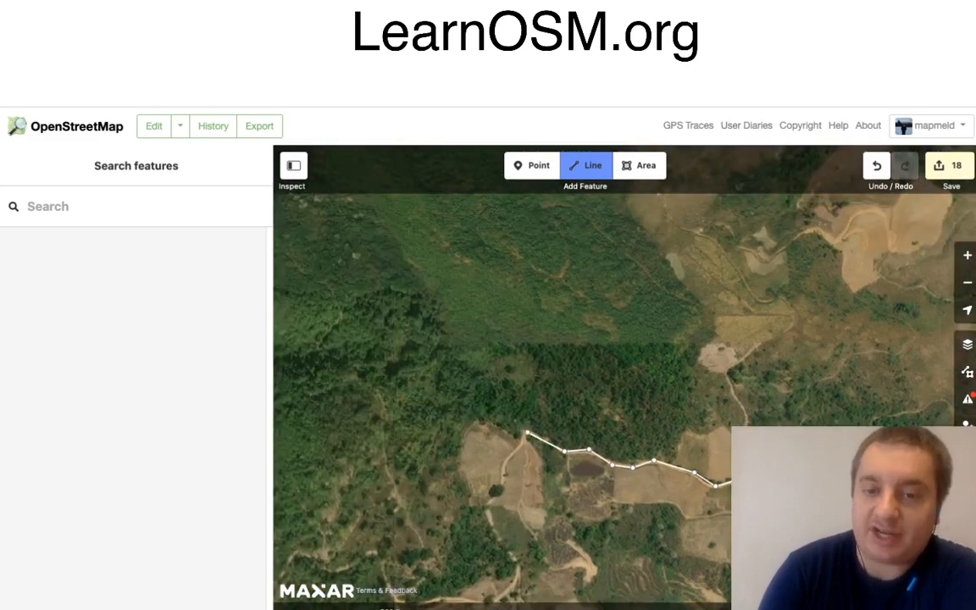
{"action": "left_click", "coordinate": [523, 446]}
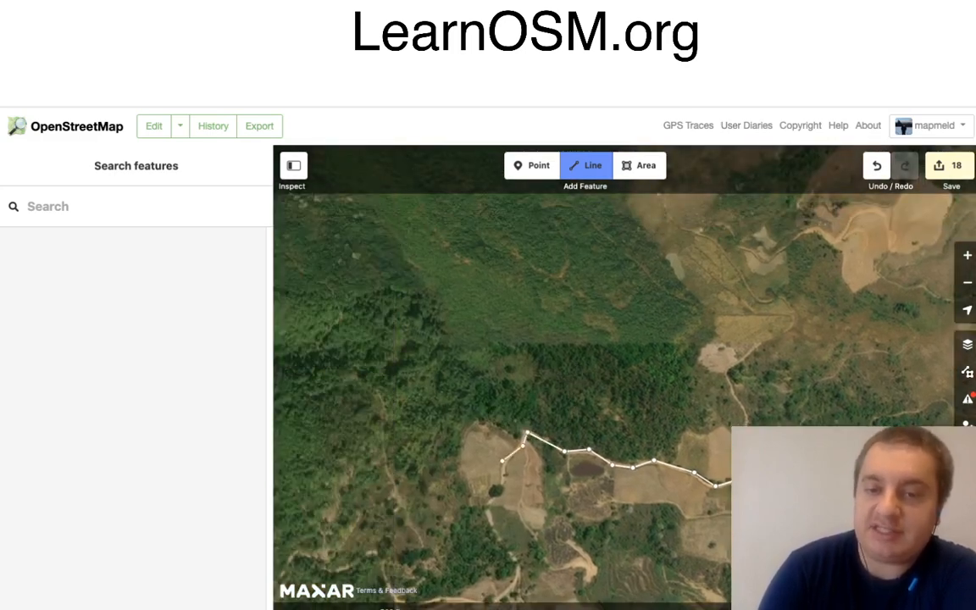
{"action": "left_click", "coordinate": [502, 460]}
{"action": "left_click", "coordinate": [502, 490]}
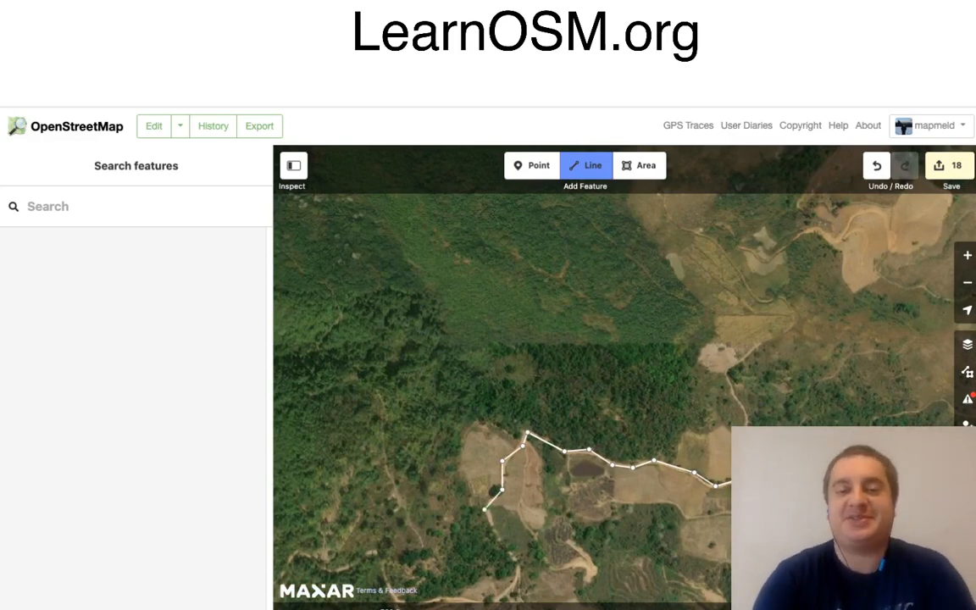
{"action": "left_click", "coordinate": [484, 509]}
Step: Extend the line south into the small village, west along its northern edge, and northwest up the forest track
{"action": "left_click_drag", "start_coordinate": [521, 544], "coordinate": [513, 367]}
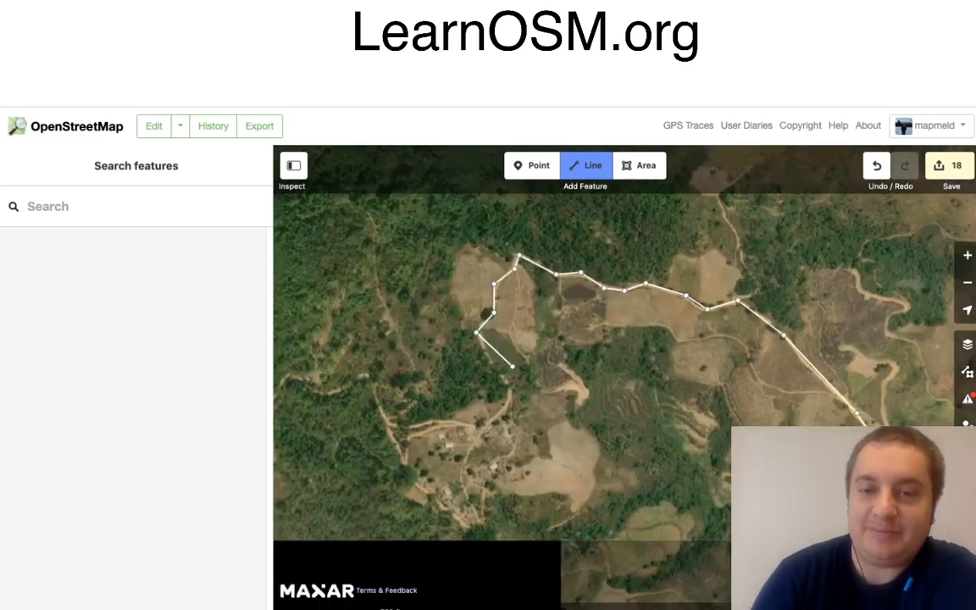
{"action": "left_click", "coordinate": [511, 388]}
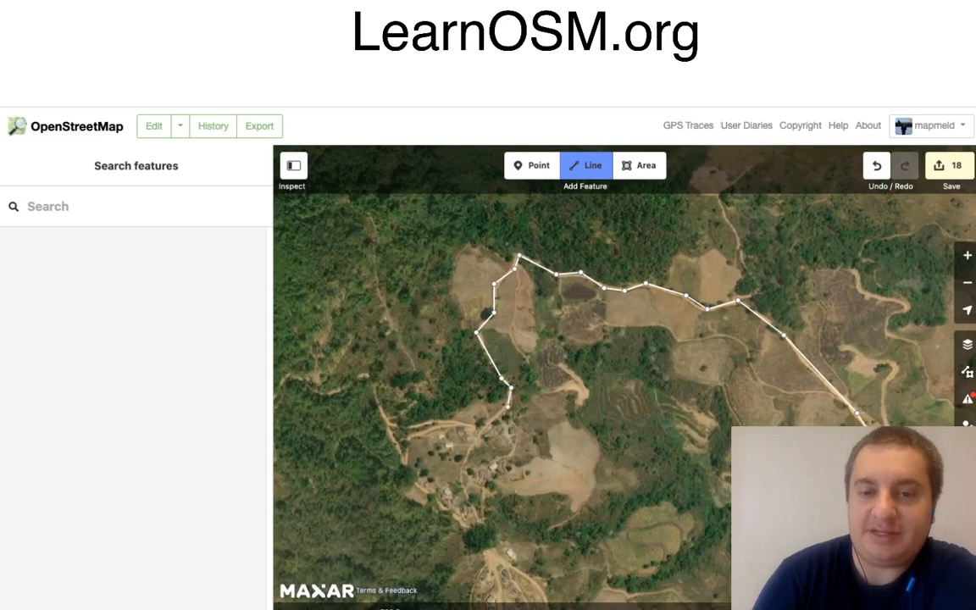
{"action": "left_click", "coordinate": [508, 408]}
{"action": "left_click", "coordinate": [486, 424]}
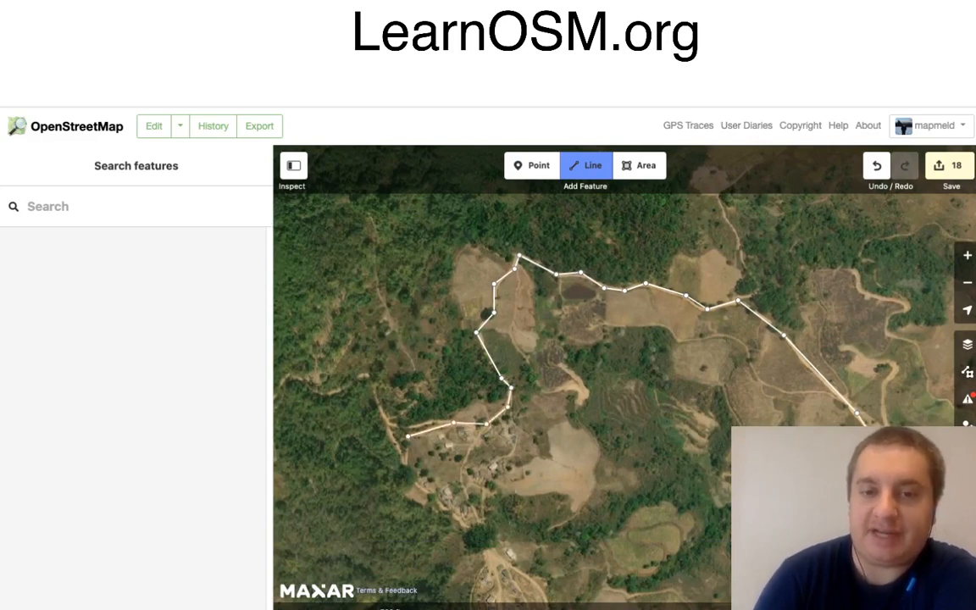
{"action": "left_click", "coordinate": [408, 437]}
{"action": "left_click", "coordinate": [403, 464]}
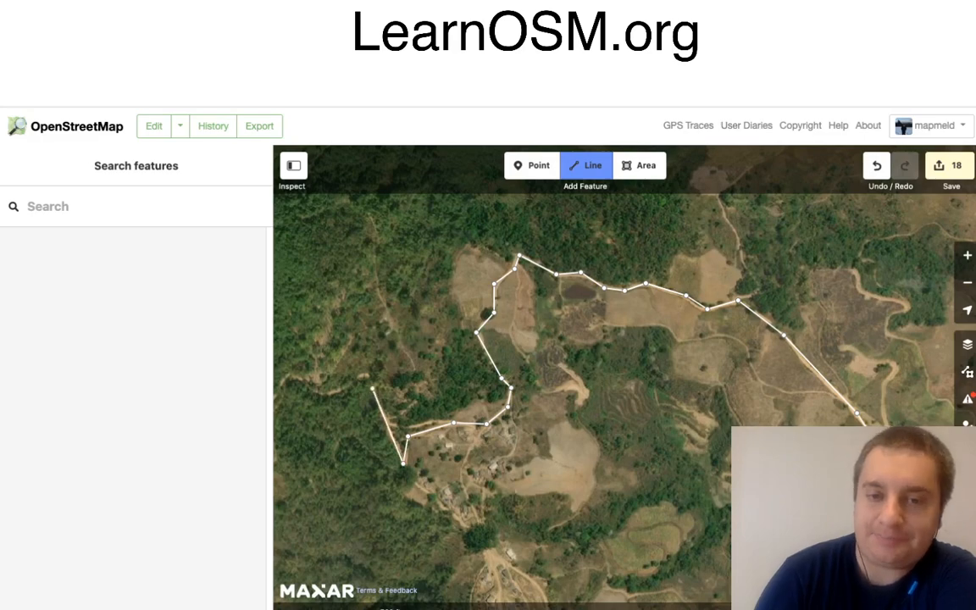
{"action": "left_click", "coordinate": [366, 376]}
Step: Extend the line west through the forest, following the track's dip to the small clearing
{"action": "mouse_move", "coordinate": [327, 431]}
{"action": "left_mouse_down"}
{"action": "mouse_move", "coordinate": [574, 424]}
{"action": "mouse_move", "coordinate": [666, 462]}
{"action": "mouse_move", "coordinate": [772, 474]}
{"action": "left_mouse_up"}
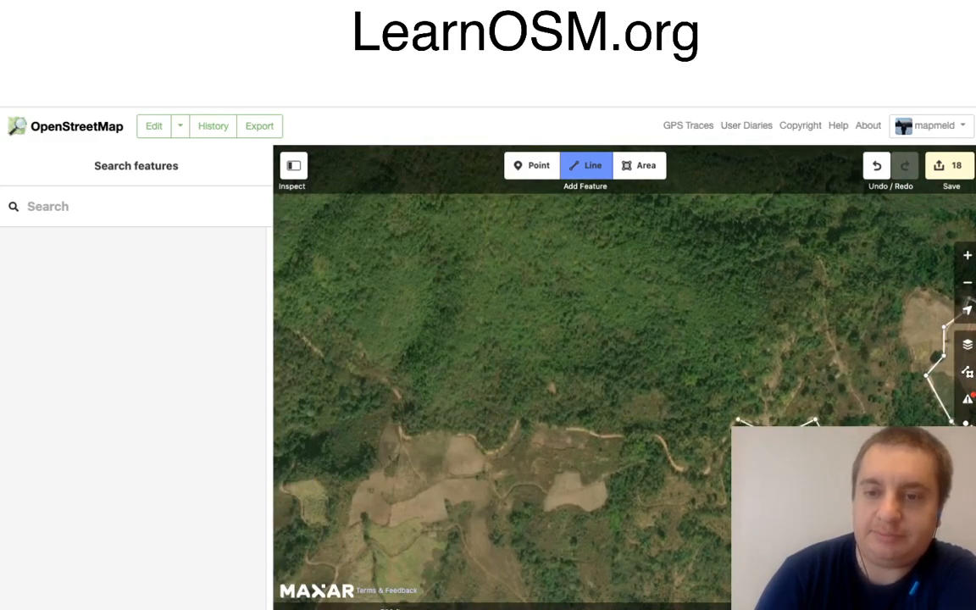
{"action": "left_click", "coordinate": [737, 418]}
{"action": "left_click", "coordinate": [714, 449]}
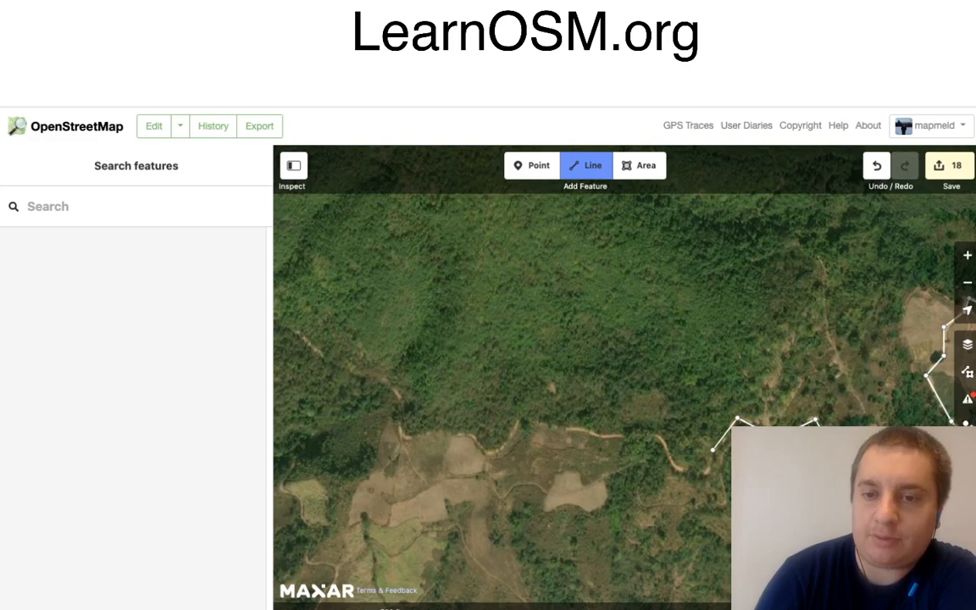
{"action": "left_click", "coordinate": [707, 472]}
{"action": "left_click", "coordinate": [677, 470]}
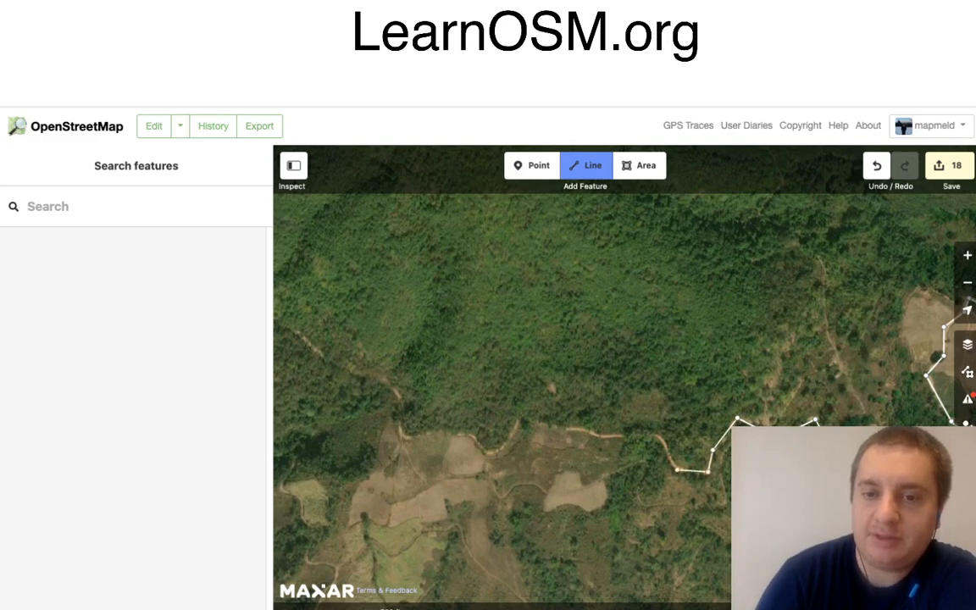
{"action": "left_click", "coordinate": [658, 434]}
{"action": "left_click", "coordinate": [600, 436]}
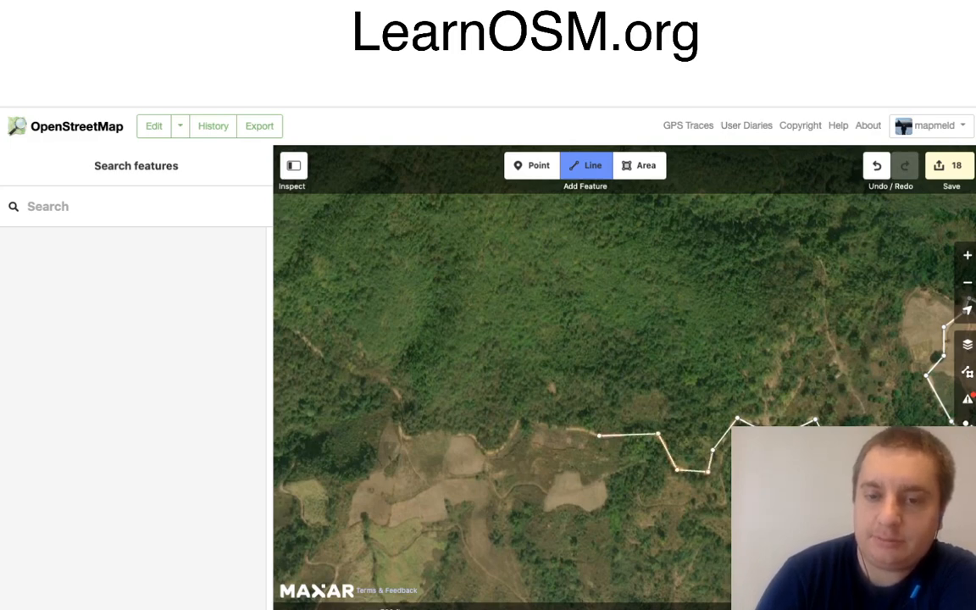
Step: Extend the line west along the northern edge of the farm plots and northwest into the forest
{"action": "left_click", "coordinate": [523, 419]}
{"action": "left_click", "coordinate": [497, 450]}
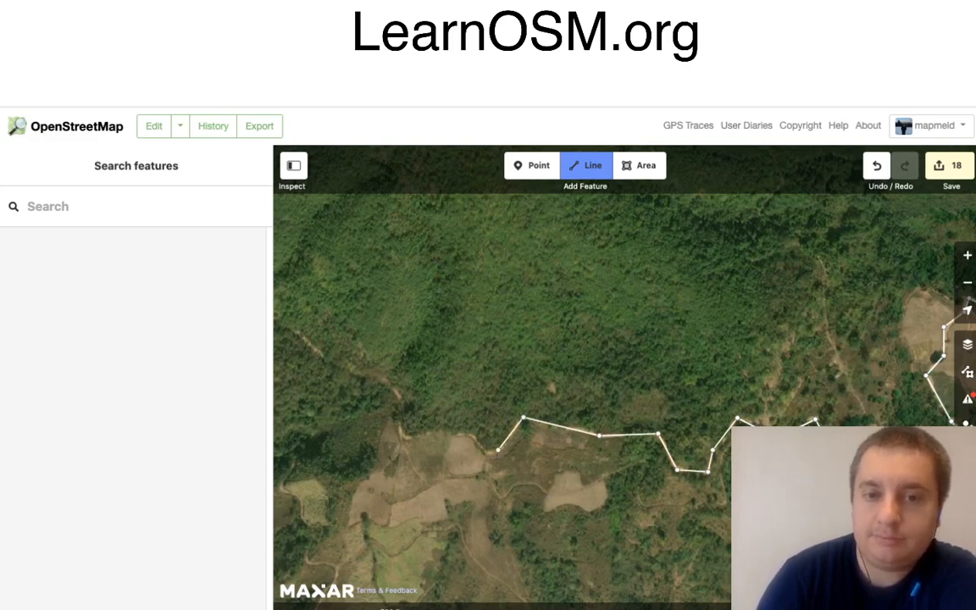
{"action": "left_click", "coordinate": [482, 451]}
{"action": "left_click", "coordinate": [469, 433]}
{"action": "left_click", "coordinate": [398, 434]}
{"action": "left_click", "coordinate": [398, 400]}
{"action": "left_click", "coordinate": [380, 379]}
Step: Compare the faint forest track toward the blue-roofed village in Bing aerial imagery and Maxar Premium Imagery (Beta)
{"action": "mouse_move", "coordinate": [320, 401]}
{"action": "left_mouse_down"}
{"action": "mouse_move", "coordinate": [545, 405]}
{"action": "mouse_move", "coordinate": [561, 415]}
{"action": "left_mouse_up"}
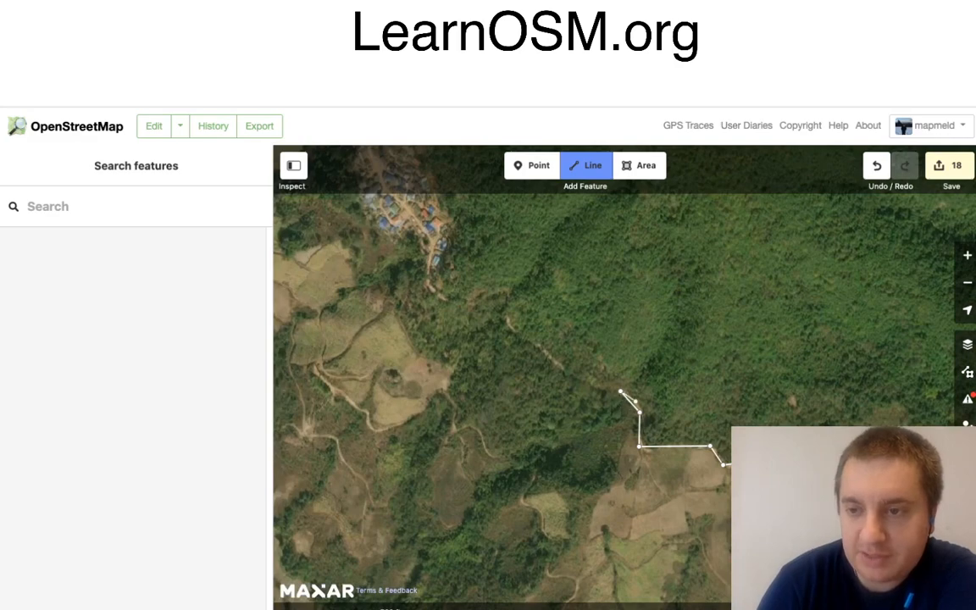
{"action": "key", "text": "Escape"}
{"action": "key", "text": "Escape"}
{"action": "left_click", "coordinate": [967, 343]}
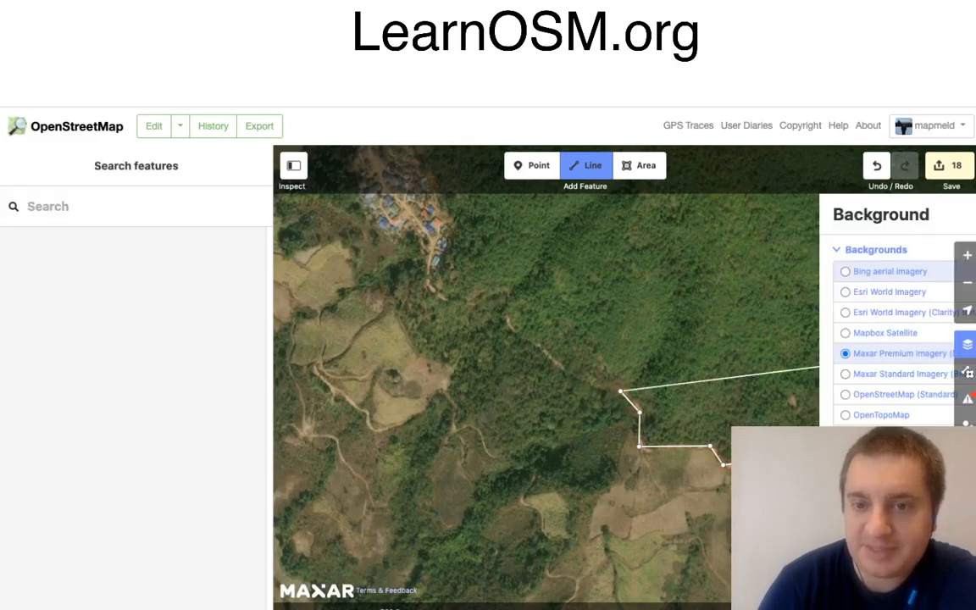
{"action": "left_click", "coordinate": [779, 271]}
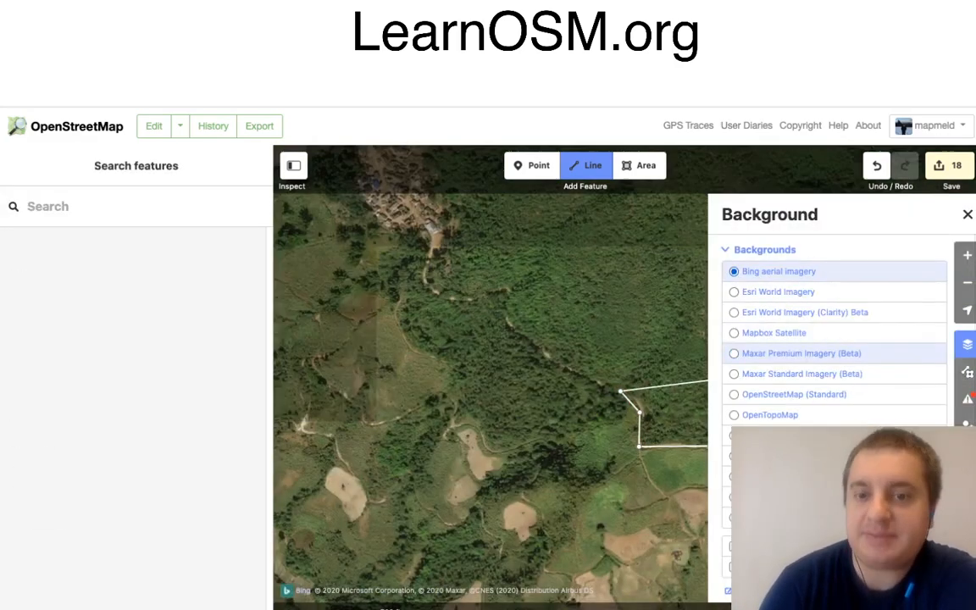
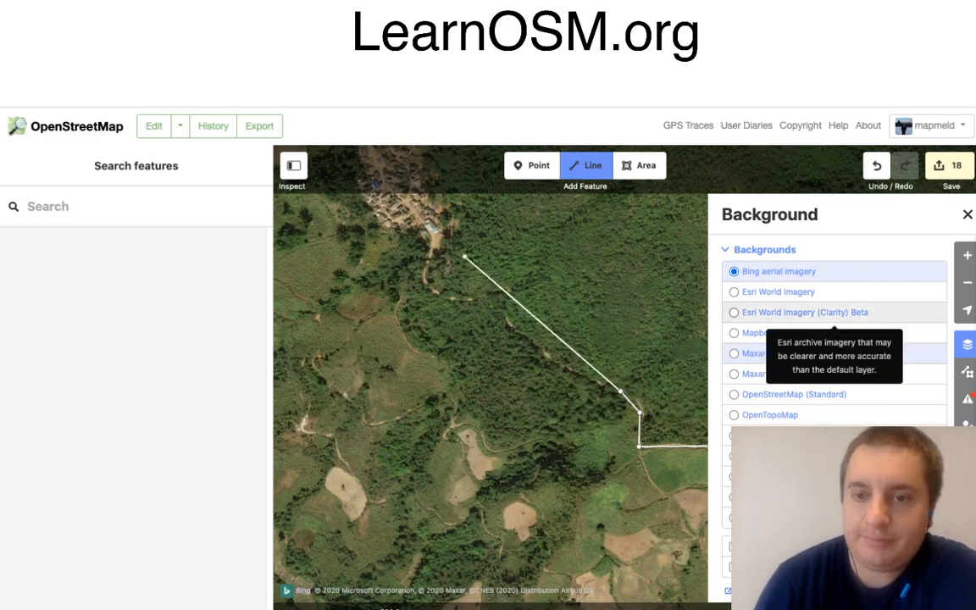
{"action": "left_click", "coordinate": [834, 354]}
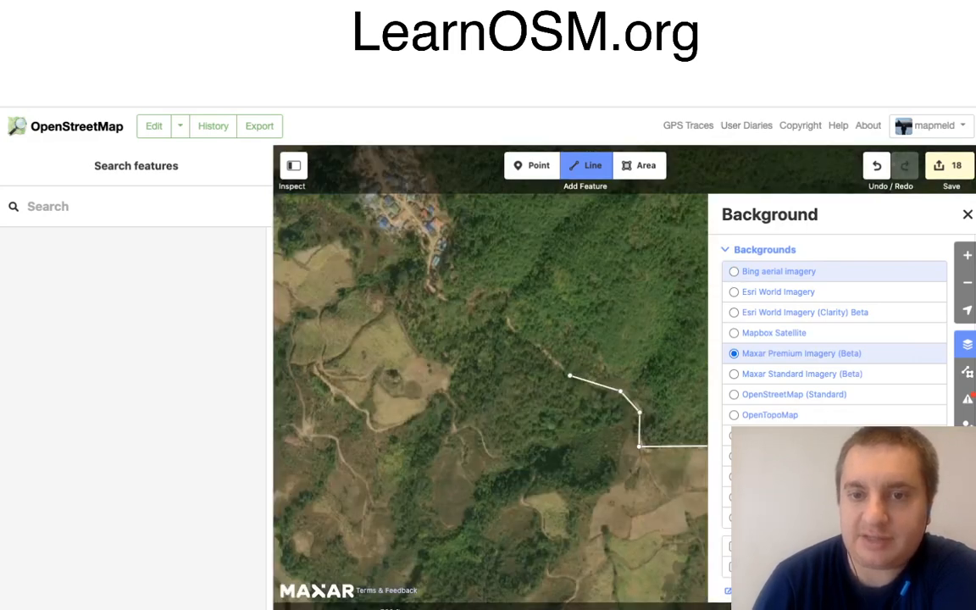
Step: Extend the road line northwest along the forest track and into the hillside village
{"action": "left_click", "coordinate": [506, 326]}
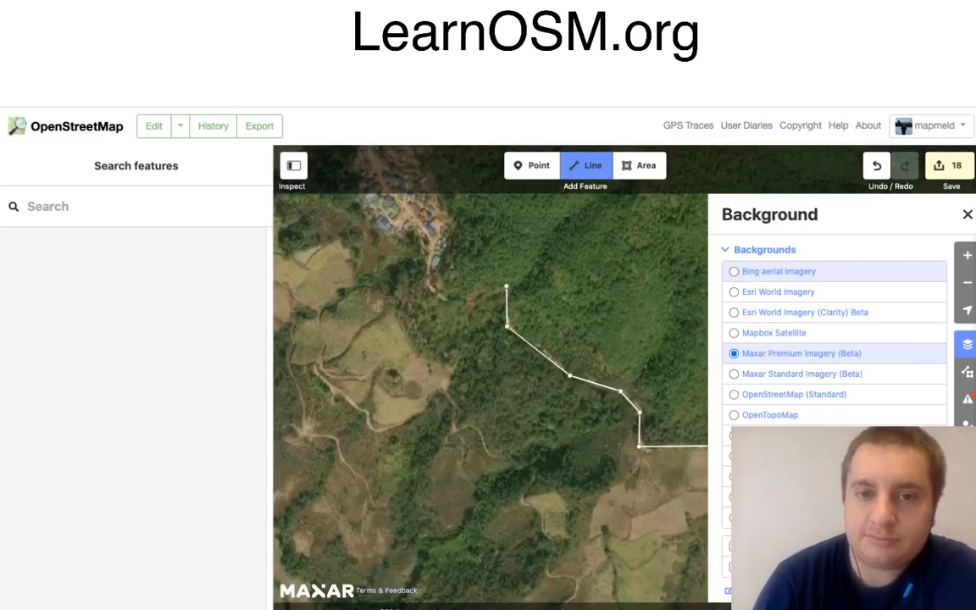
{"action": "left_click", "coordinate": [506, 286]}
{"action": "left_click", "coordinate": [471, 302]}
{"action": "left_click", "coordinate": [426, 286]}
{"action": "left_click_drag", "start_coordinate": [484, 263], "coordinate": [549, 430]}
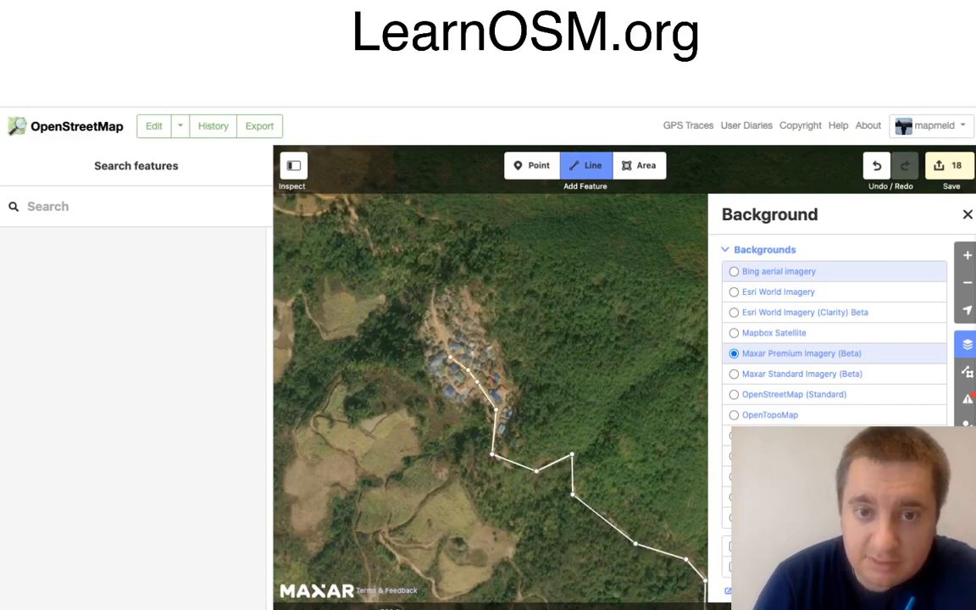
Step: Continue the road line out of the village's north end, turn it west to the visible track, and finish the line there
{"action": "left_click", "coordinate": [432, 307]}
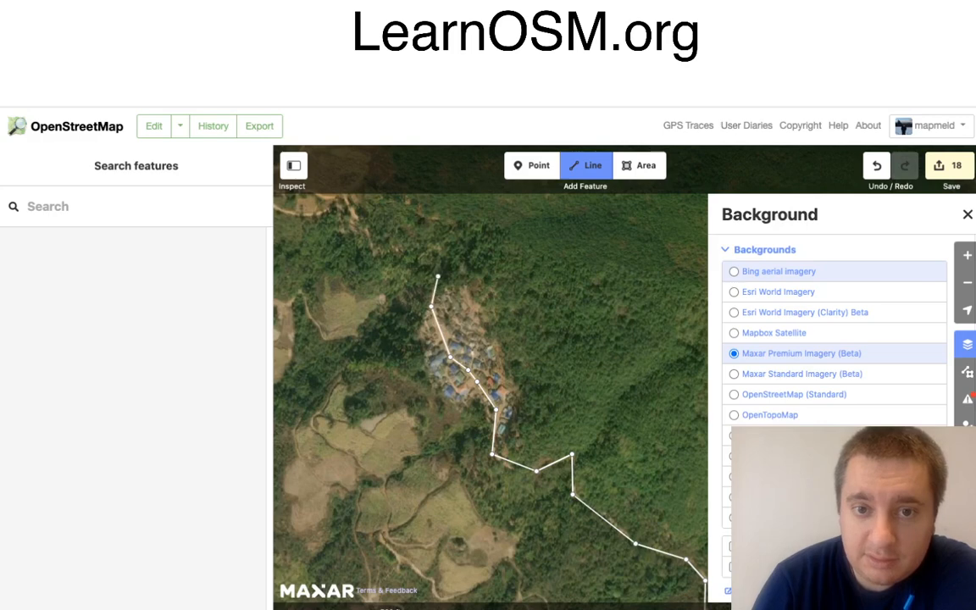
{"action": "left_click", "coordinate": [437, 273]}
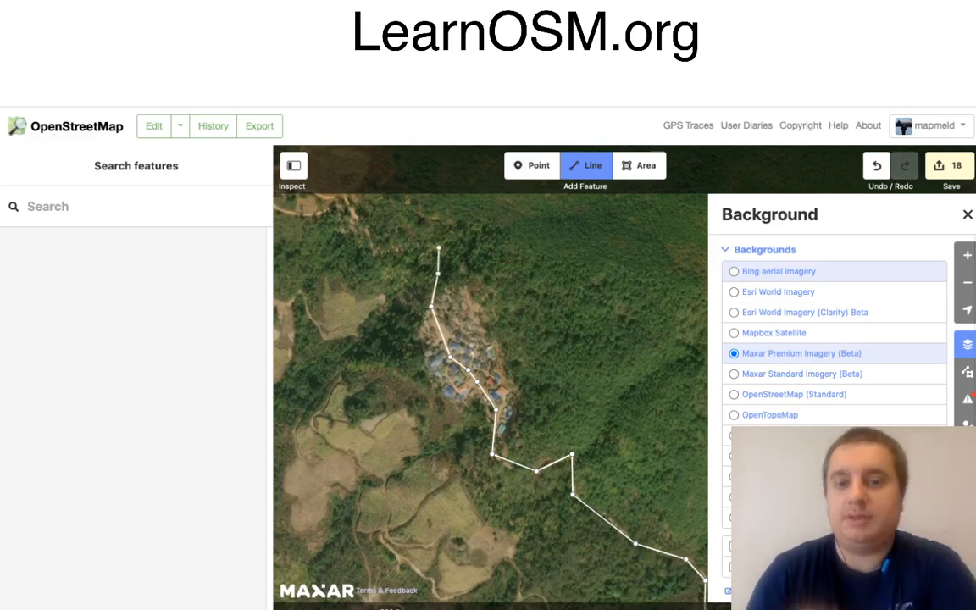
{"action": "left_click", "coordinate": [439, 249]}
{"action": "left_click", "coordinate": [378, 252]}
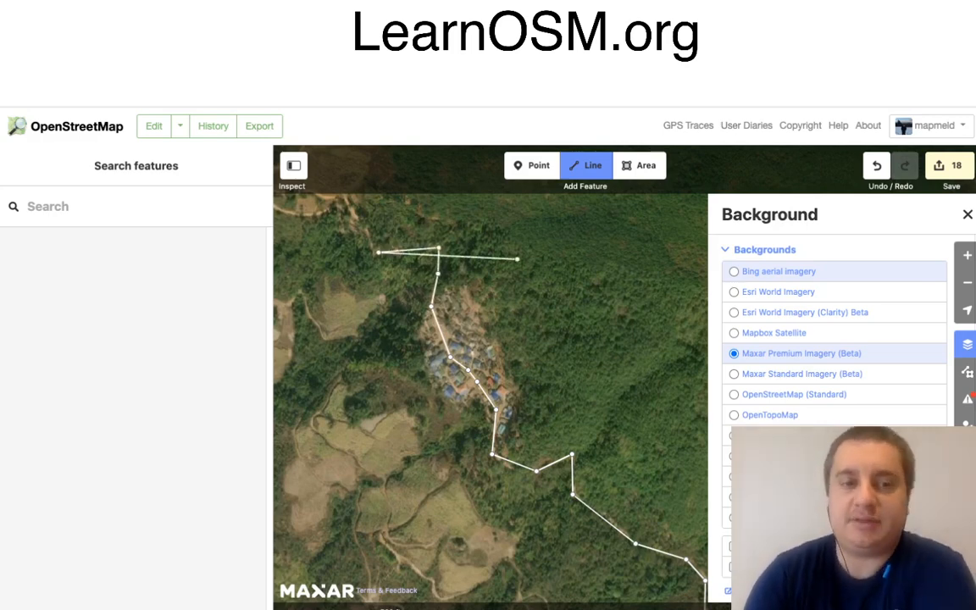
{"action": "key", "text": "Return"}
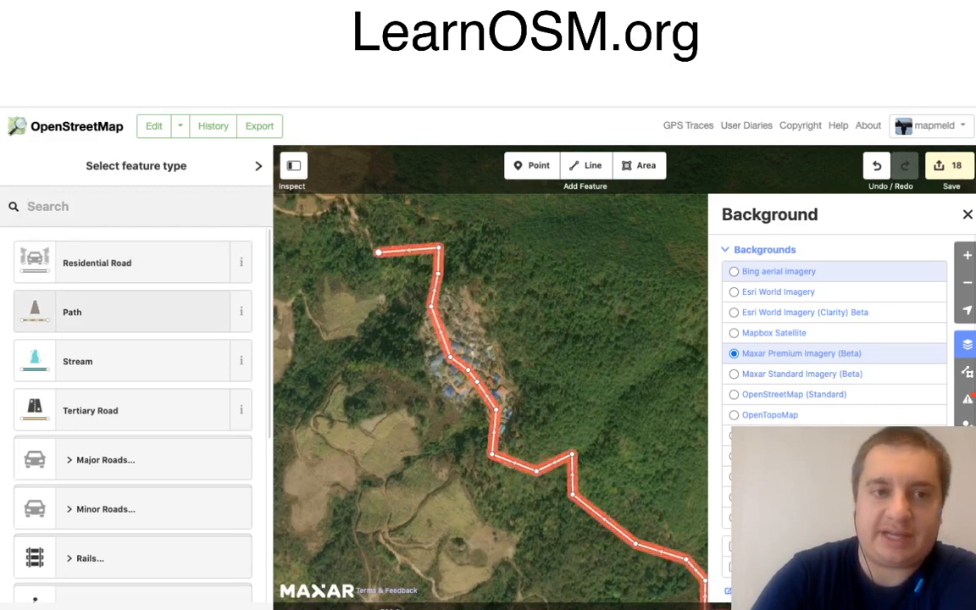
Step: Classify the finished line as a Minor/Unclassified Road
{"action": "type", "text": "min"}
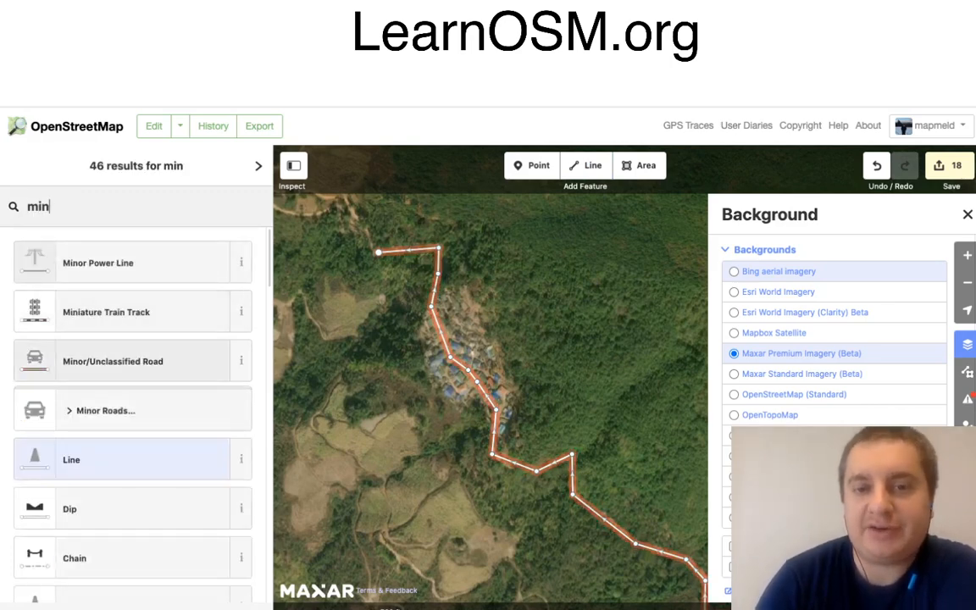
{"action": "left_click", "coordinate": [127, 361]}
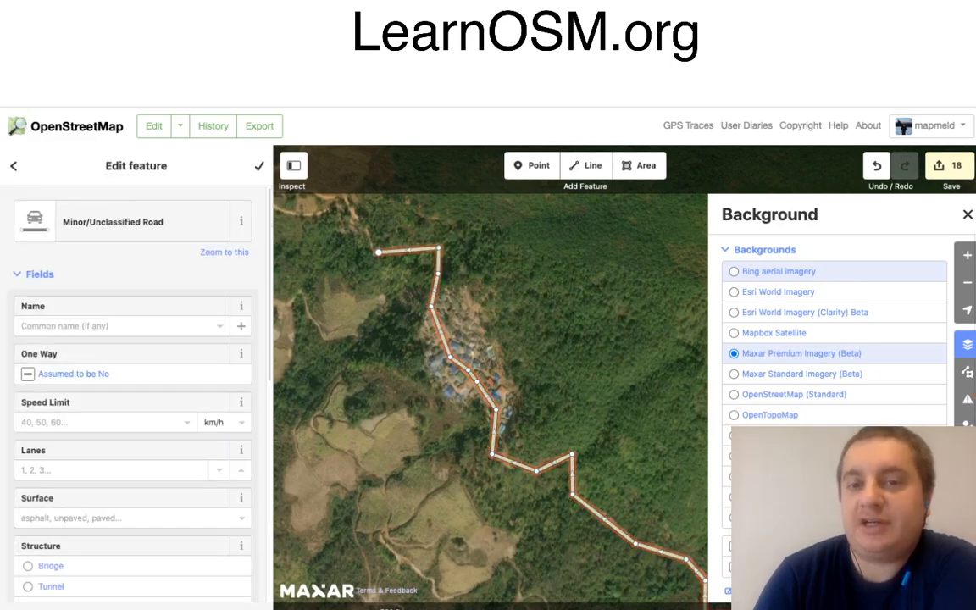
{"action": "key", "text": "Escape"}
Step: Outline the hillside village's buildings as an area and classify it as a Residential Area
{"action": "left_click", "coordinate": [639, 166]}
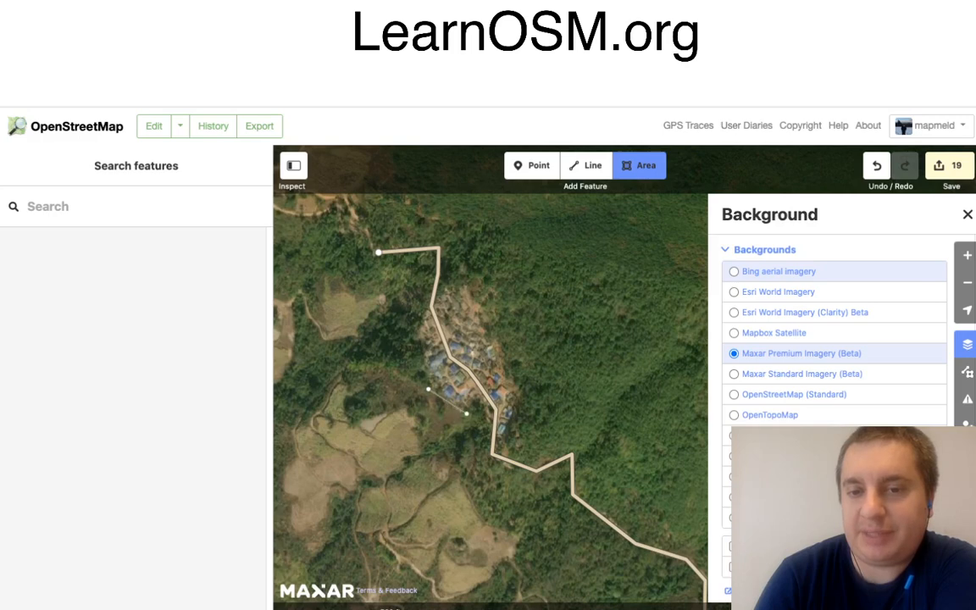
{"action": "left_click", "coordinate": [428, 388]}
{"action": "left_click", "coordinate": [472, 411]}
{"action": "left_click", "coordinate": [479, 437]}
{"action": "left_click", "coordinate": [524, 395]}
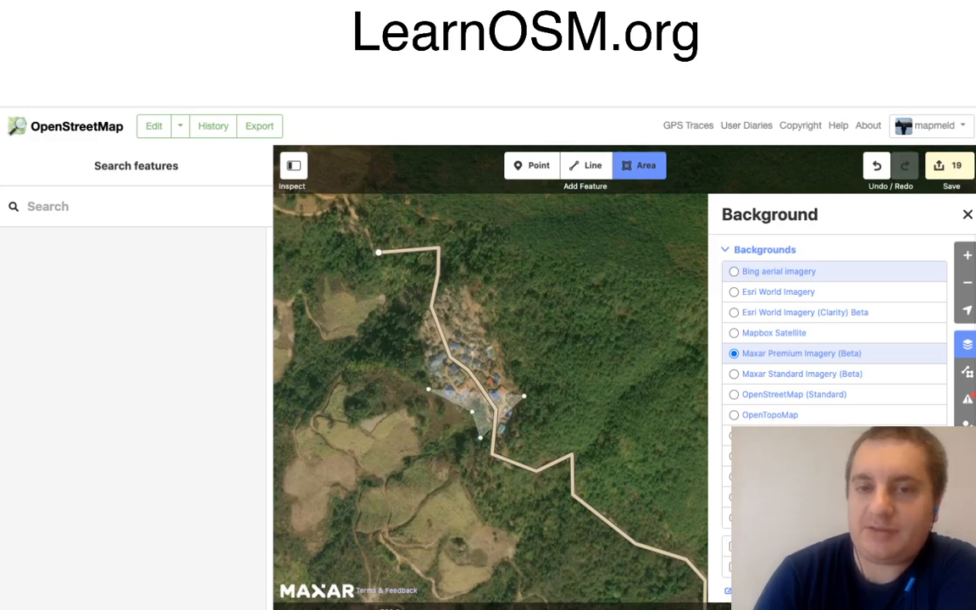
{"action": "left_click", "coordinate": [491, 338]}
{"action": "left_click", "coordinate": [484, 289]}
{"action": "left_click", "coordinate": [452, 287]}
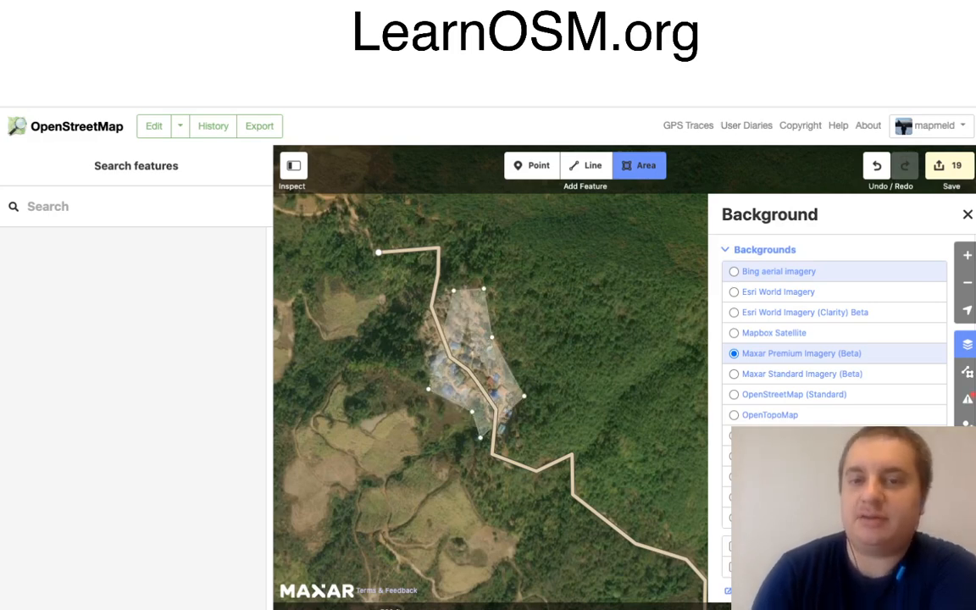
{"action": "left_click", "coordinate": [416, 327]}
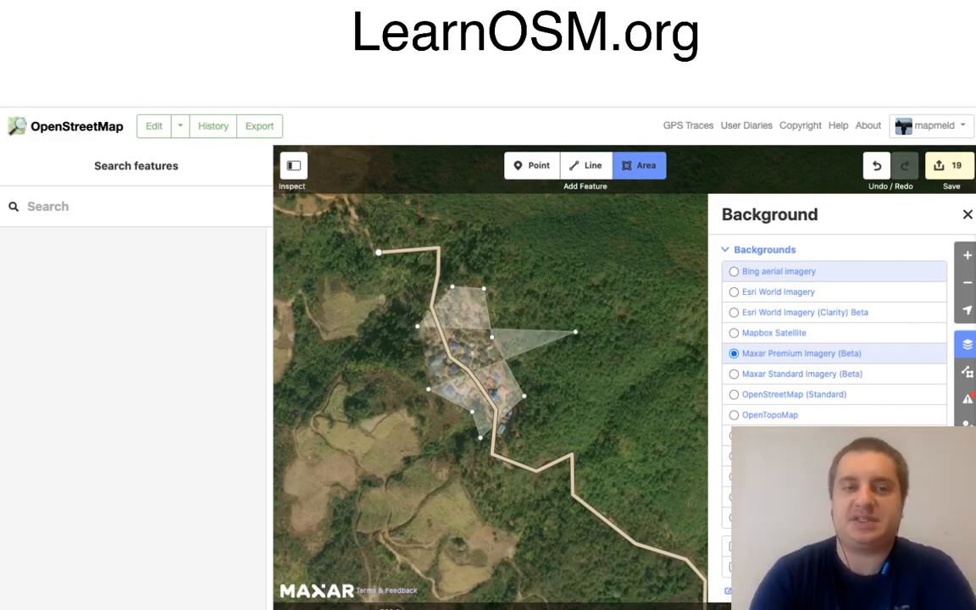
{"action": "key", "text": "Return"}
{"action": "left_click", "coordinate": [99, 257]}
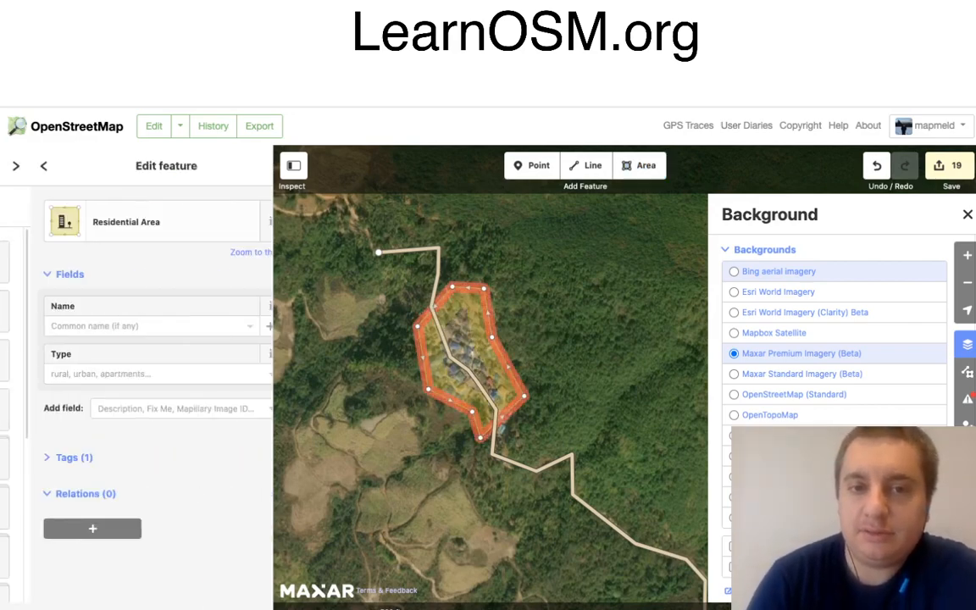
{"action": "key", "text": "Escape"}
Step: Examine the satellite imagery around the mapped village and along the road for further tracks and settlements
{"action": "left_click_drag", "start_coordinate": [382, 322], "coordinate": [545, 463]}
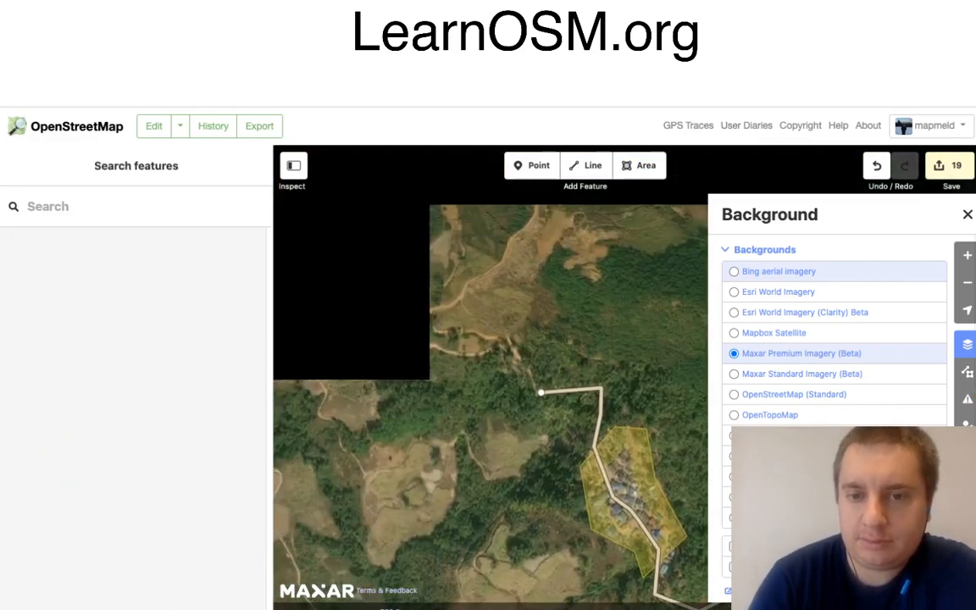
{"action": "scroll", "coordinate": [468, 407], "scroll_direction": "down", "scroll_amount": 3}
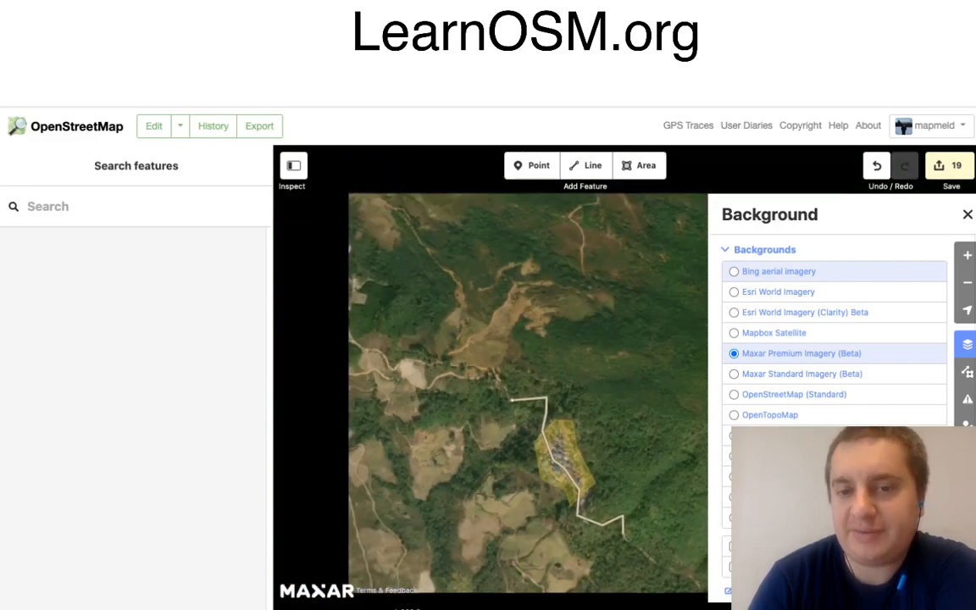
{"action": "scroll", "coordinate": [469, 407], "scroll_direction": "down", "scroll_amount": 5}
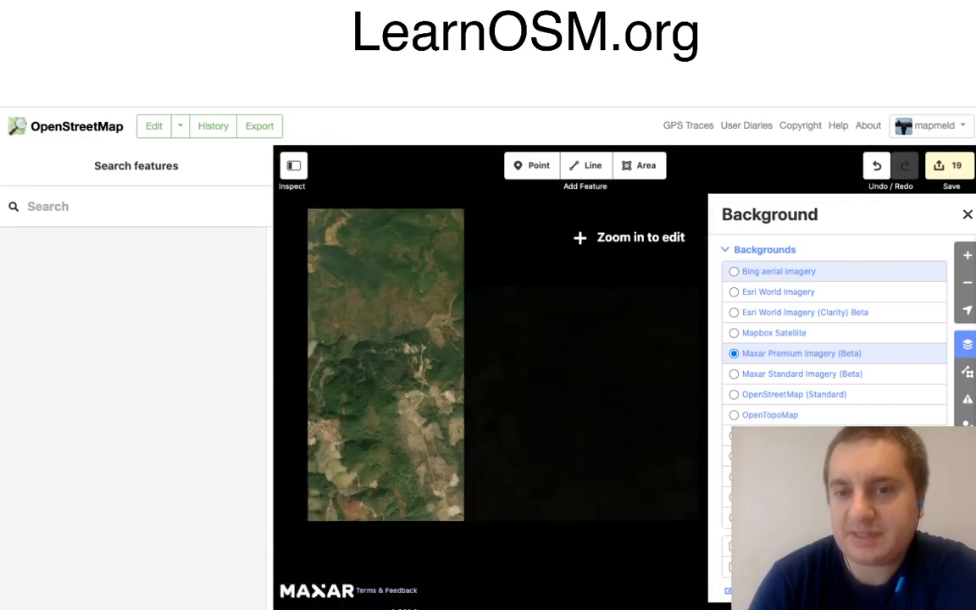
{"action": "scroll", "coordinate": [468, 407], "scroll_direction": "down", "scroll_amount": 3}
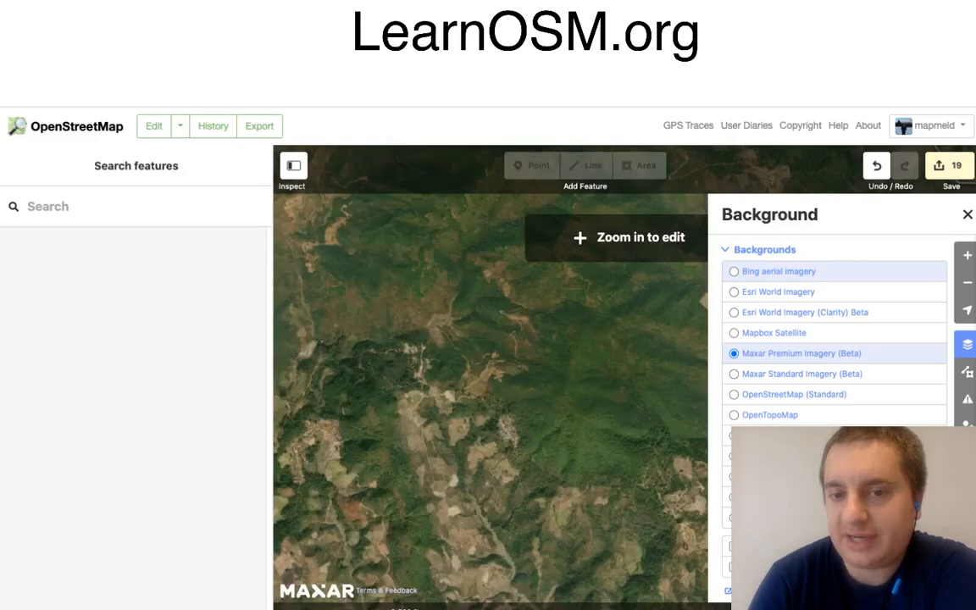
{"action": "scroll", "coordinate": [470, 407], "scroll_direction": "down", "scroll_amount": 5}
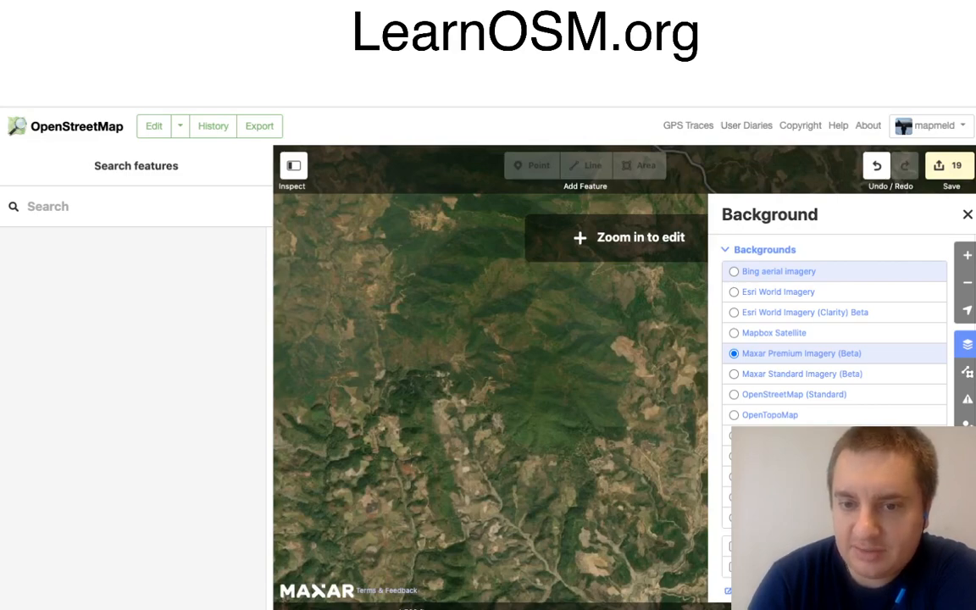
{"action": "scroll", "coordinate": [492, 418], "scroll_direction": "up", "scroll_amount": 6}
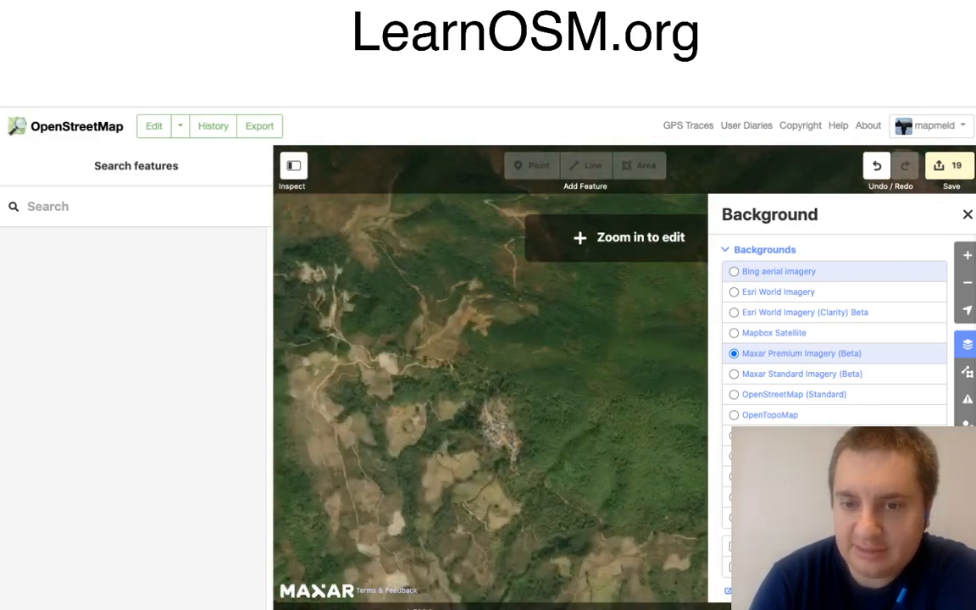
{"action": "scroll", "coordinate": [495, 424], "scroll_direction": "up", "scroll_amount": 2}
{"action": "left_click_drag", "start_coordinate": [500, 426], "coordinate": [394, 310]}
{"action": "left_click_drag", "start_coordinate": [551, 389], "coordinate": [416, 370]}
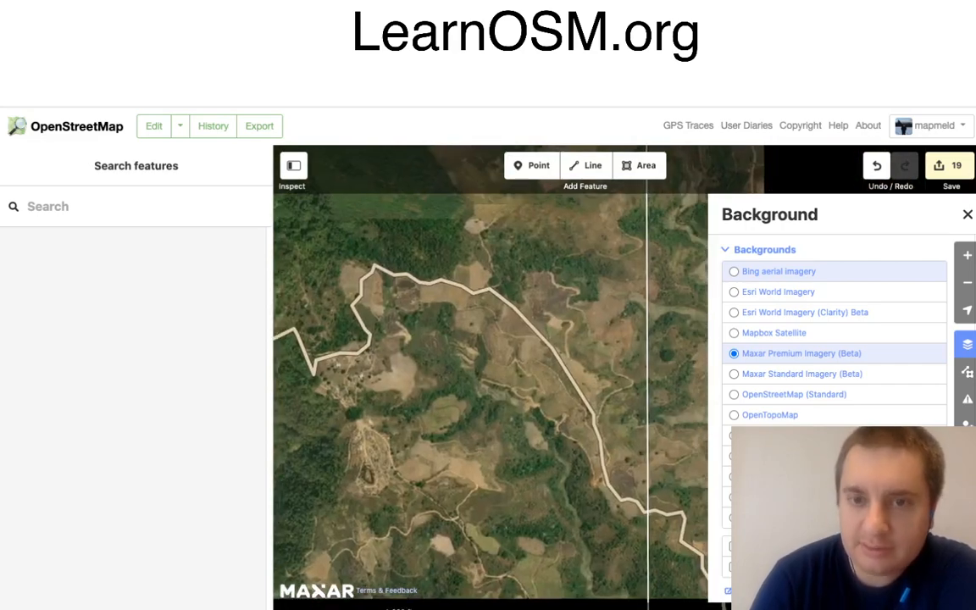
Step: Outline the two connected building clusters just south of the road's sharp bend as one area and classify it as a Residential Area
{"action": "left_click", "coordinate": [639, 165]}
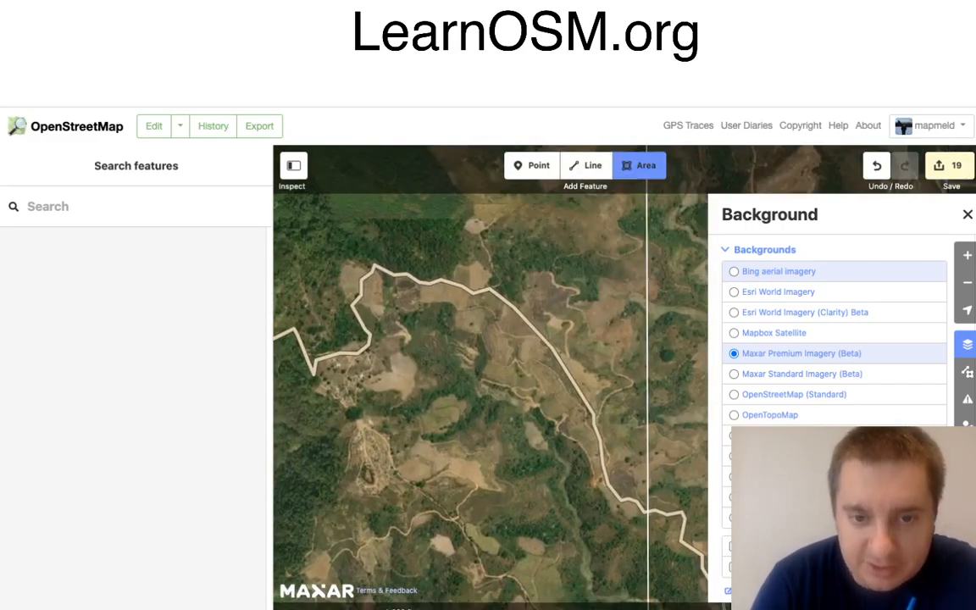
{"action": "left_click", "coordinate": [383, 497]}
{"action": "left_click", "coordinate": [407, 481]}
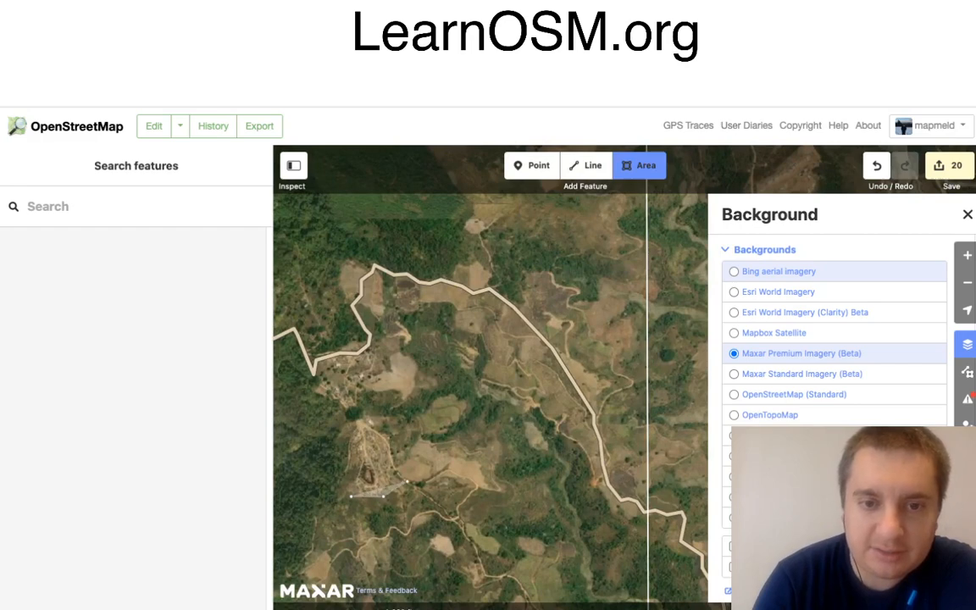
{"action": "left_click", "coordinate": [386, 438]}
{"action": "left_click", "coordinate": [368, 425]}
{"action": "left_click", "coordinate": [361, 420]}
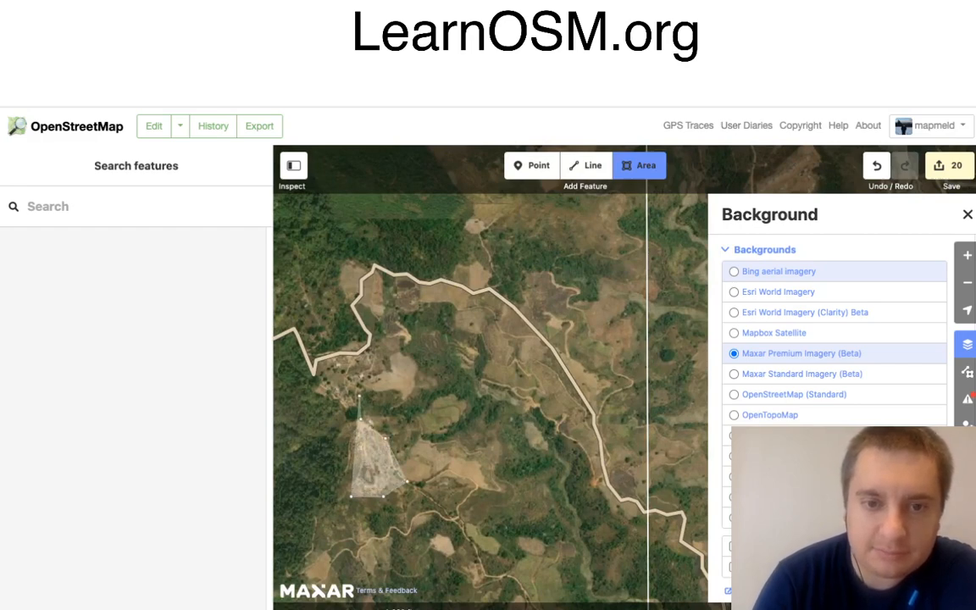
{"action": "left_click", "coordinate": [362, 387]}
{"action": "left_click", "coordinate": [388, 370]}
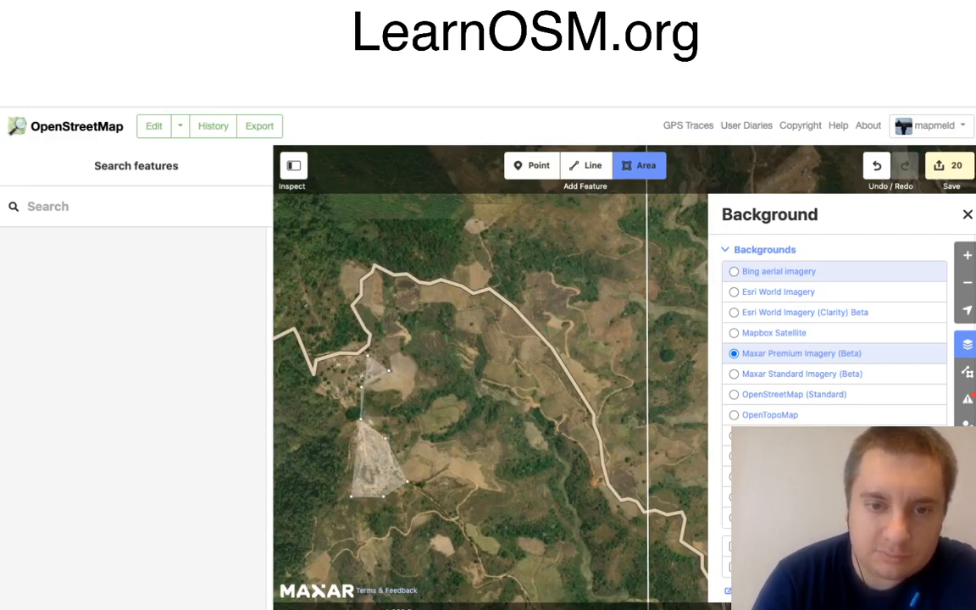
{"action": "left_click", "coordinate": [331, 363]}
{"action": "left_click", "coordinate": [319, 391]}
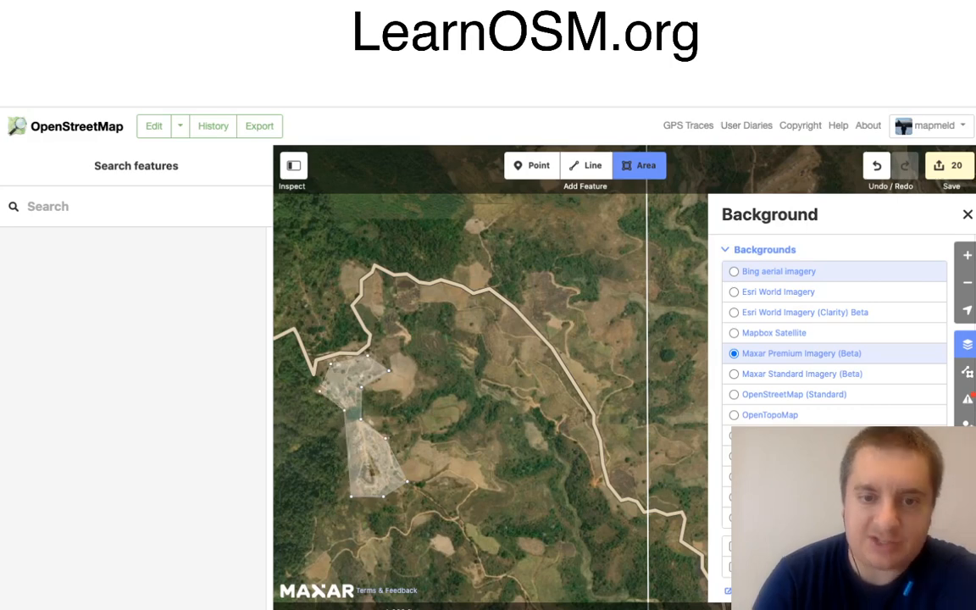
{"action": "left_click", "coordinate": [351, 417]}
{"action": "left_click", "coordinate": [354, 466]}
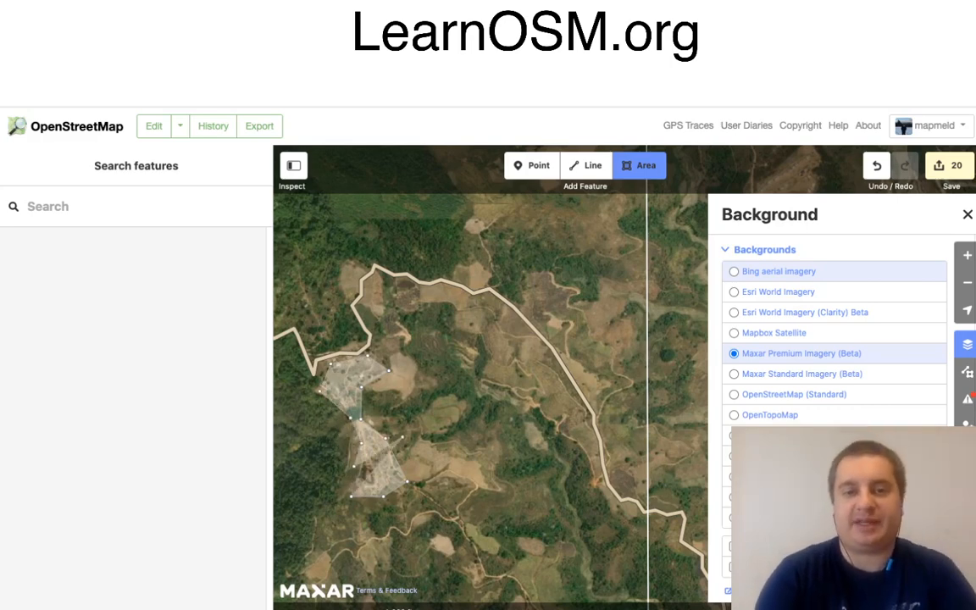
{"action": "key", "text": "Return"}
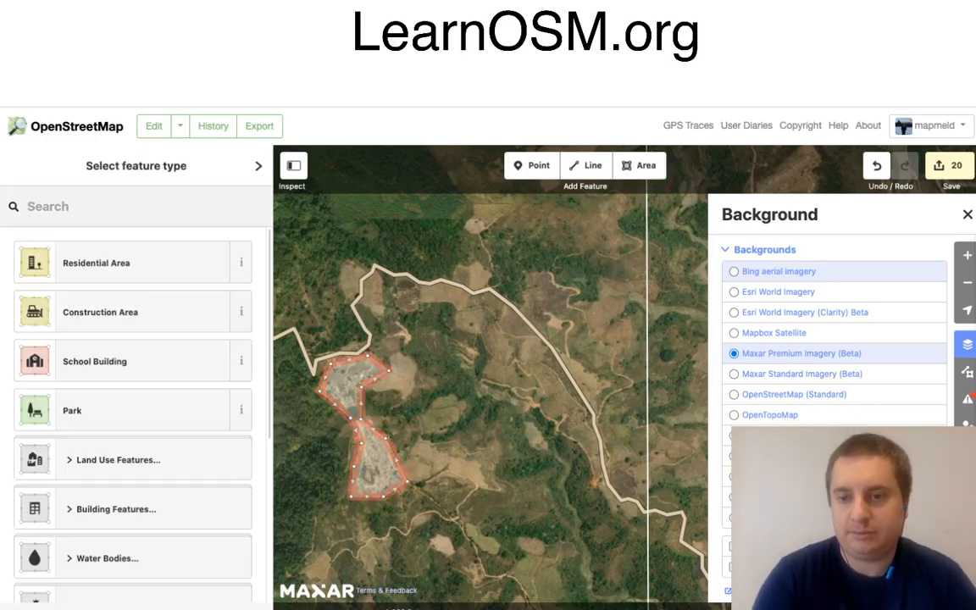
{"action": "left_click", "coordinate": [99, 263]}
Step: Start a new line at the existing road's bend near the river and trace the track north through the valley
{"action": "left_click_drag", "start_coordinate": [576, 407], "coordinate": [396, 316]}
{"action": "left_click", "coordinate": [586, 166]}
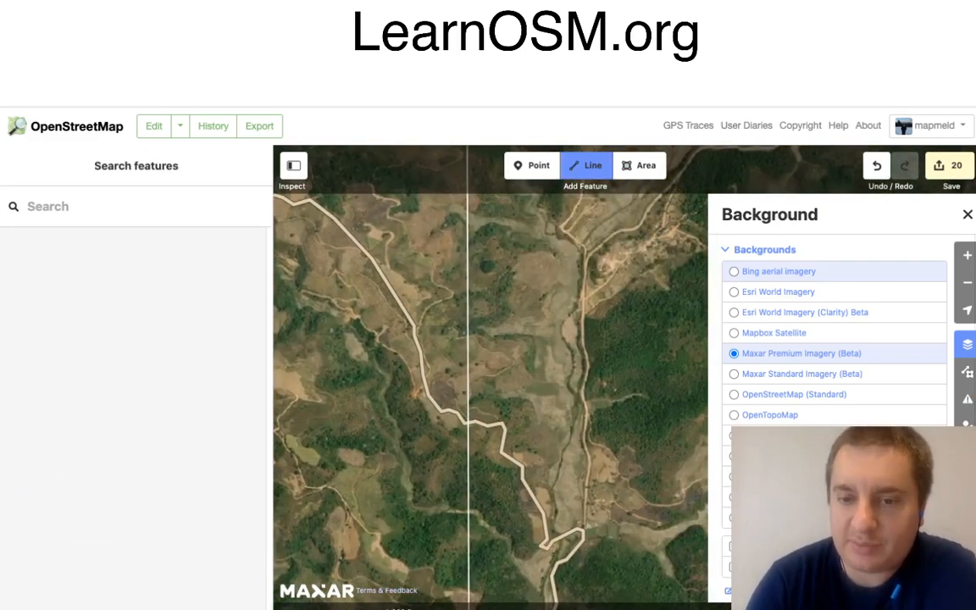
{"action": "scroll", "coordinate": [598, 479], "scroll_direction": "up", "scroll_amount": 3}
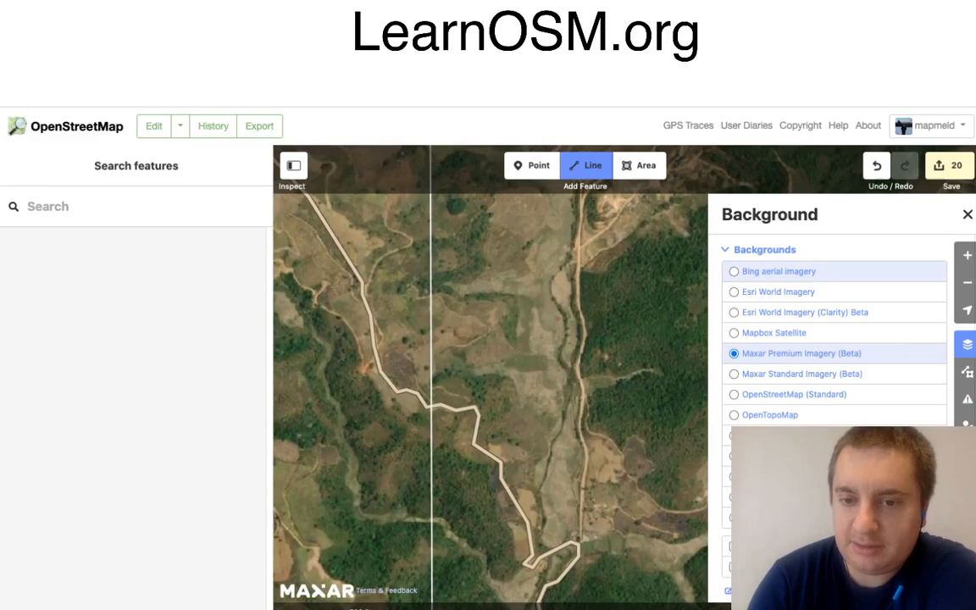
{"action": "key", "text": "Return"}
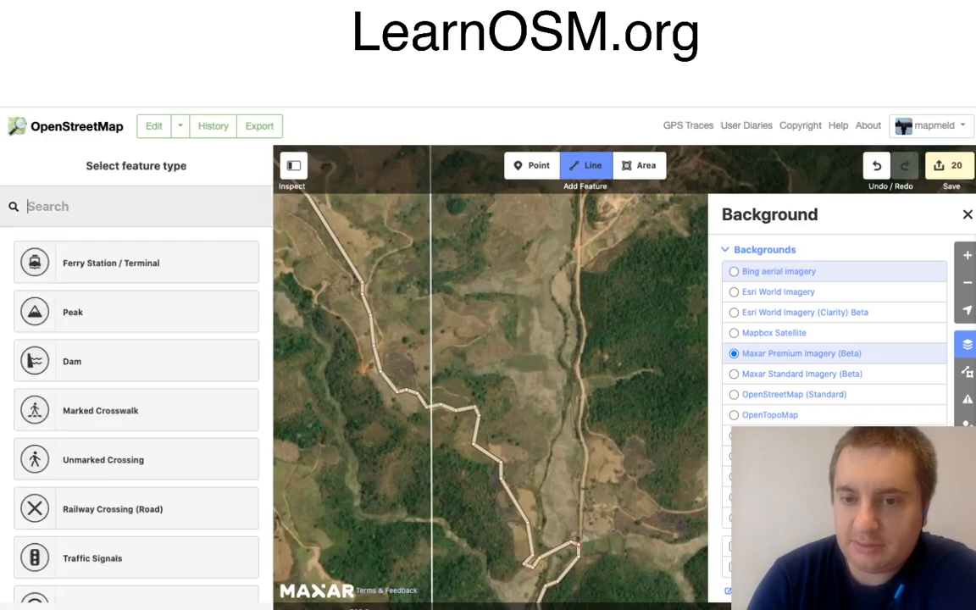
{"action": "left_click", "coordinate": [578, 543]}
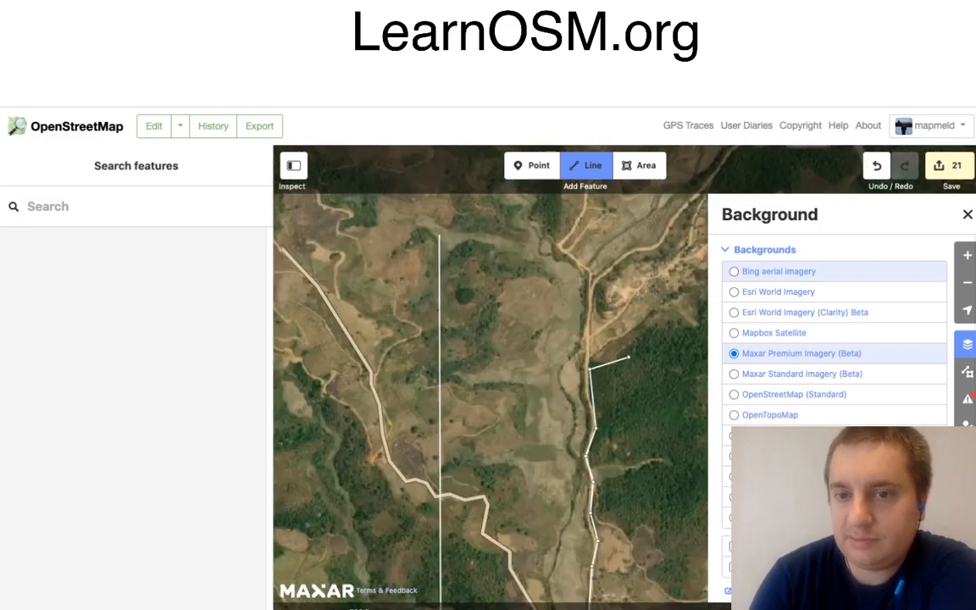
{"action": "mouse_move", "coordinate": [628, 358]}
{"action": "left_mouse_down"}
{"action": "mouse_move", "coordinate": [627, 407]}
{"action": "mouse_move", "coordinate": [553, 489]}
{"action": "left_mouse_up"}
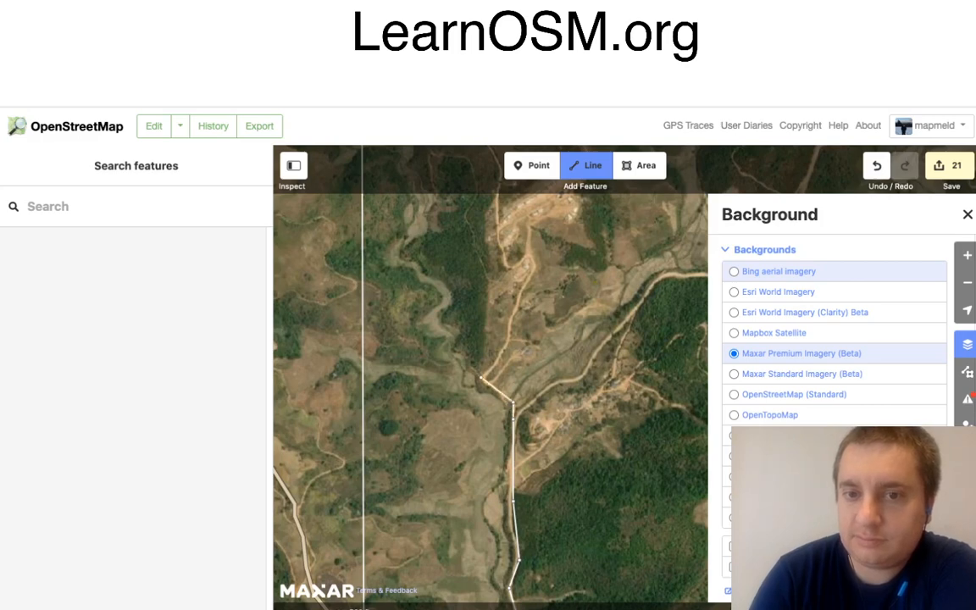
Step: Continue the track line north along the western side of the terraced hilltop clearing to the edge of the dark forest
{"action": "left_click", "coordinate": [506, 344]}
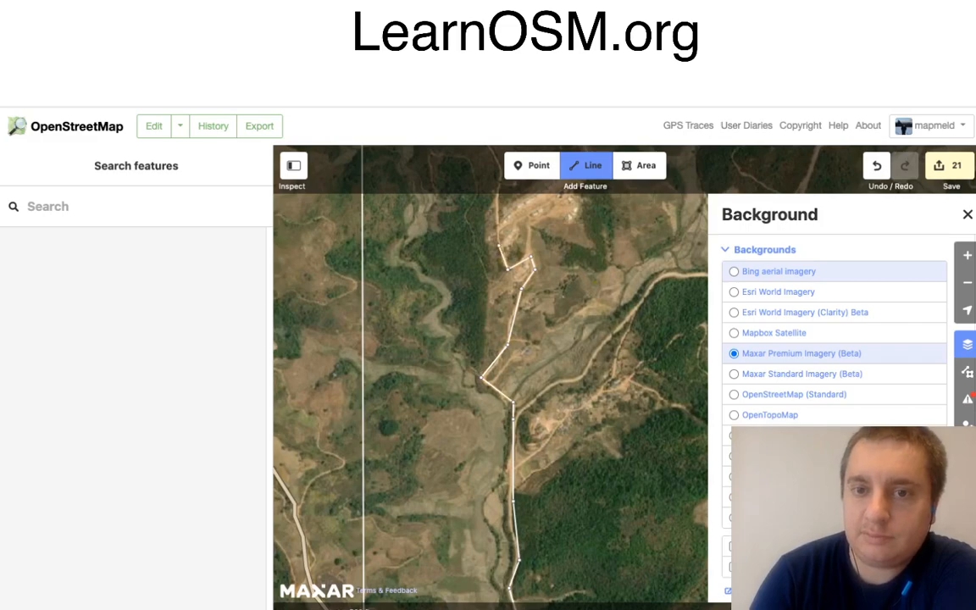
{"action": "left_click", "coordinate": [499, 246]}
{"action": "left_click_drag", "start_coordinate": [520, 241], "coordinate": [526, 424]}
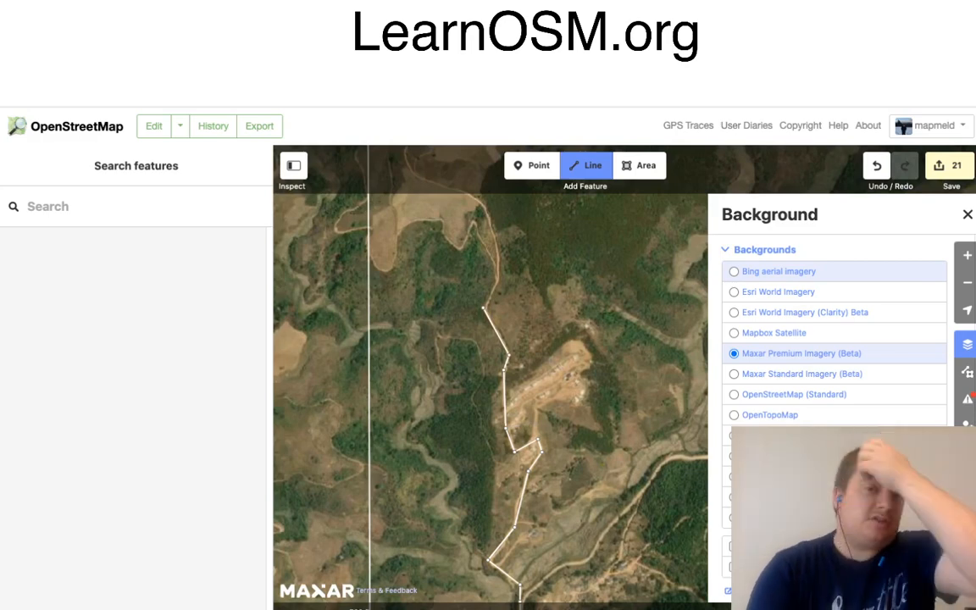
{"action": "left_click", "coordinate": [483, 308]}
{"action": "left_click", "coordinate": [497, 284]}
{"action": "left_click_drag", "start_coordinate": [531, 257], "coordinate": [545, 373]}
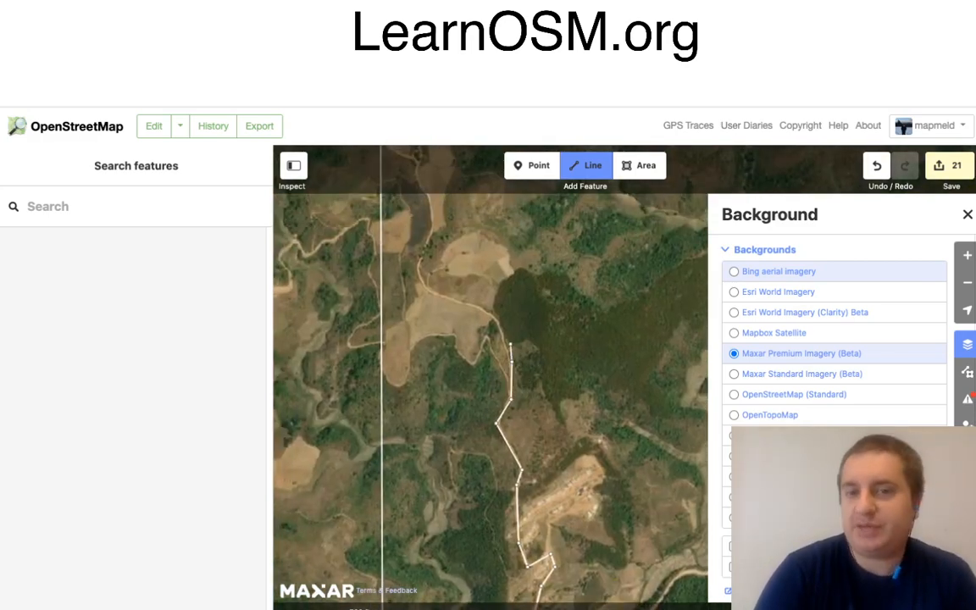
Step: Extend the track line northwest across the large tan field, then north between the small fields beyond it
{"action": "left_click", "coordinate": [493, 312]}
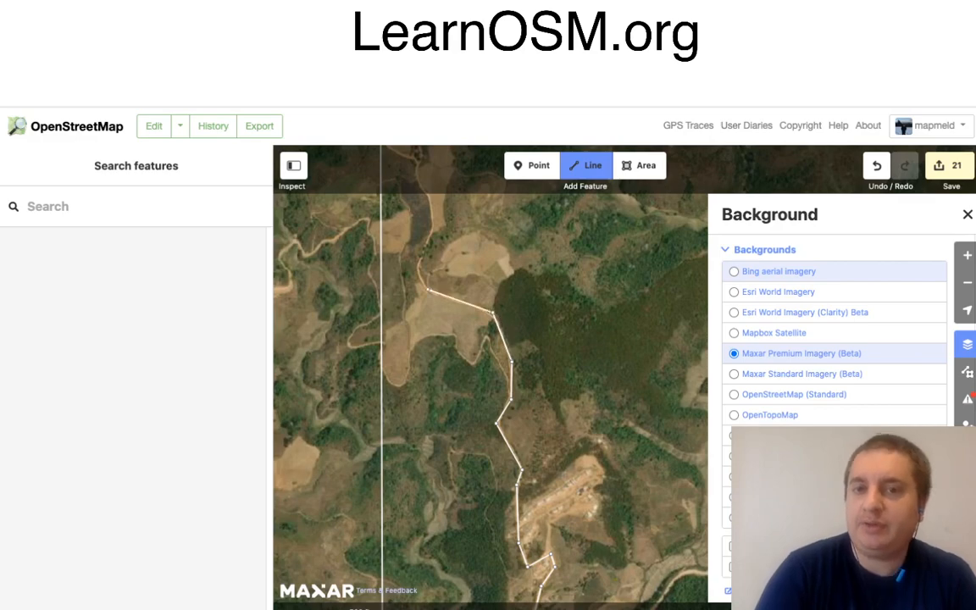
{"action": "left_click", "coordinate": [420, 268]}
{"action": "left_click_drag", "start_coordinate": [462, 252], "coordinate": [483, 392]}
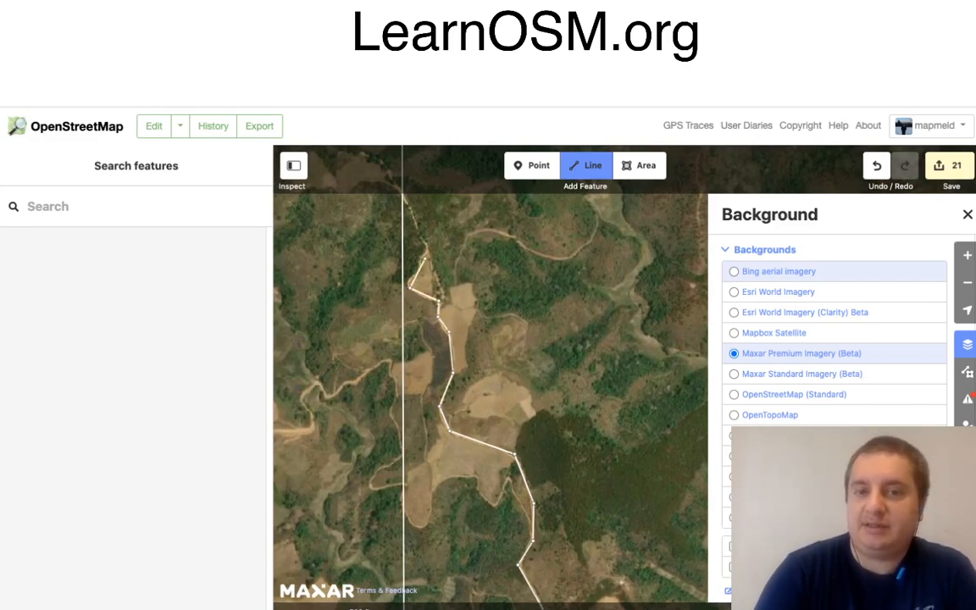
{"action": "left_click", "coordinate": [428, 248]}
{"action": "left_click_drag", "start_coordinate": [468, 230], "coordinate": [523, 389]}
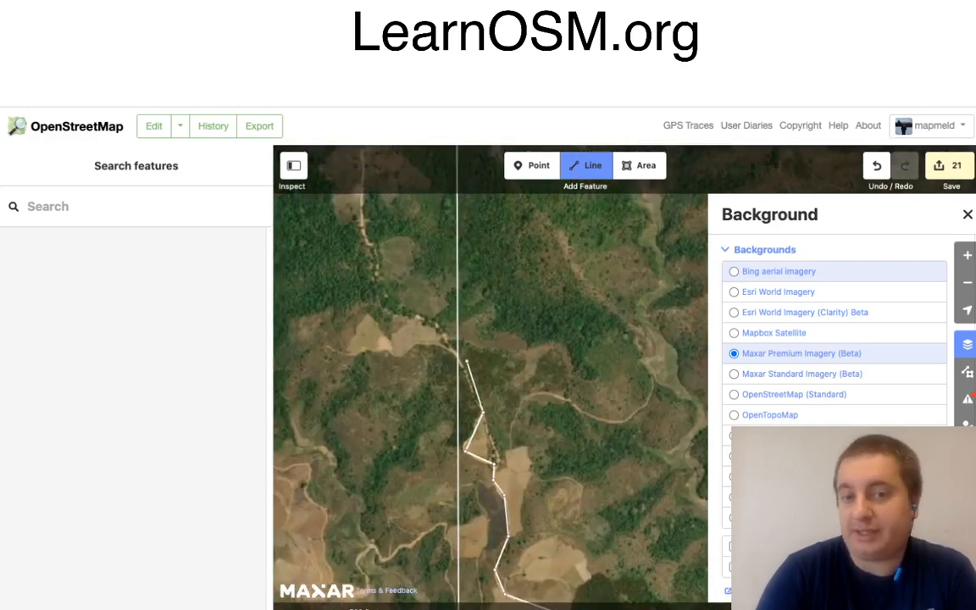
Step: Trace the track northwest past the small tan field and then north through the woods toward the next bare clearing
{"action": "left_click", "coordinate": [462, 364]}
{"action": "left_click", "coordinate": [437, 325]}
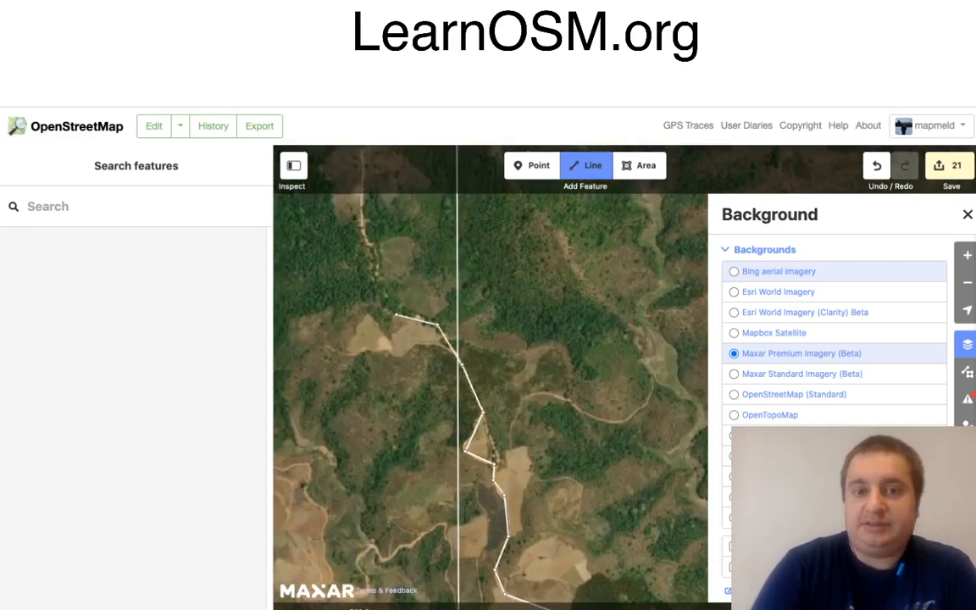
{"action": "left_click", "coordinate": [388, 308]}
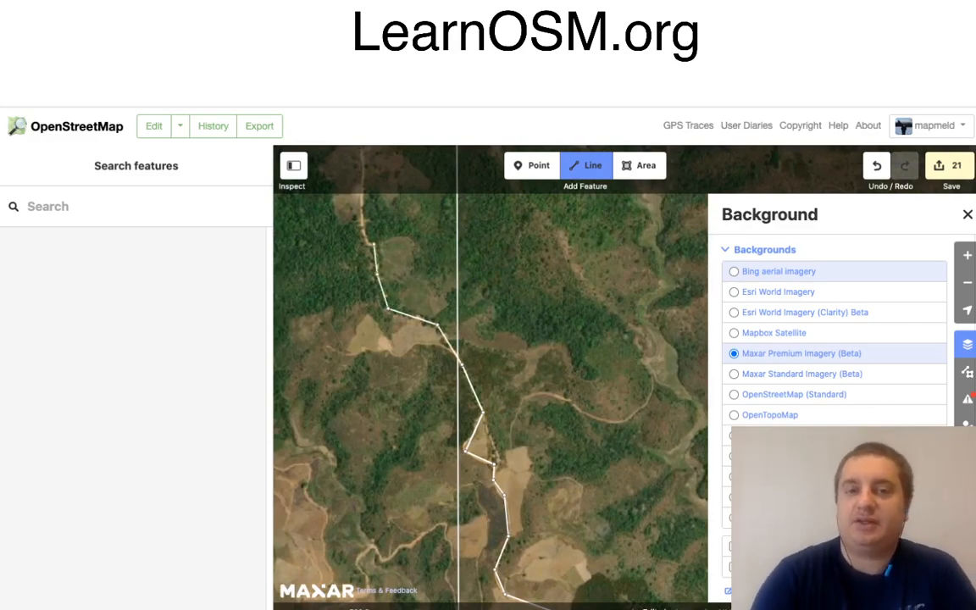
{"action": "left_click", "coordinate": [374, 244]}
{"action": "left_click", "coordinate": [365, 242]}
{"action": "left_click", "coordinate": [359, 217]}
{"action": "left_click_drag", "start_coordinate": [404, 221], "coordinate": [441, 417]}
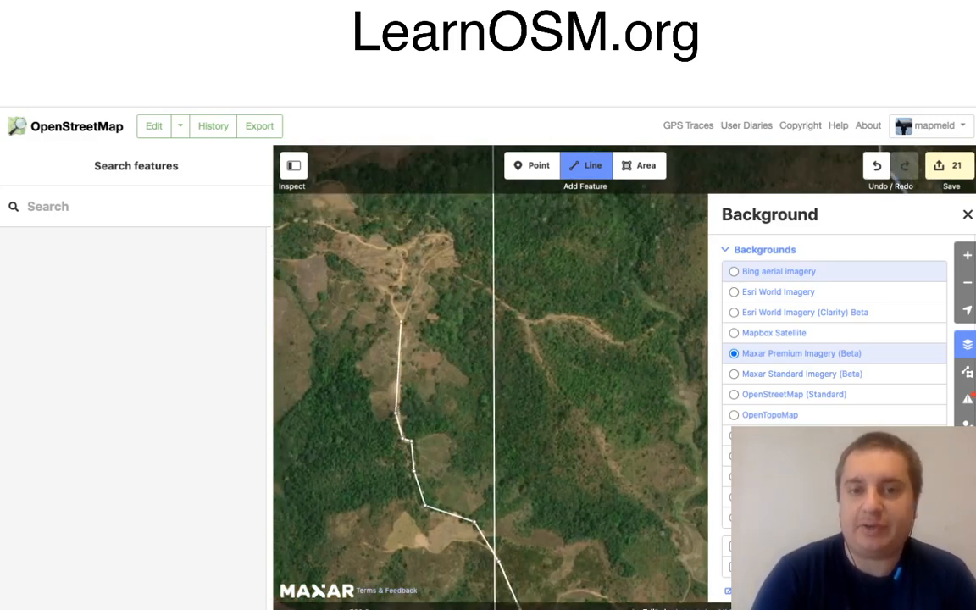
Step: Carry the track line through the bare clearing and turn it west toward the wooded strip
{"action": "left_click", "coordinate": [391, 301]}
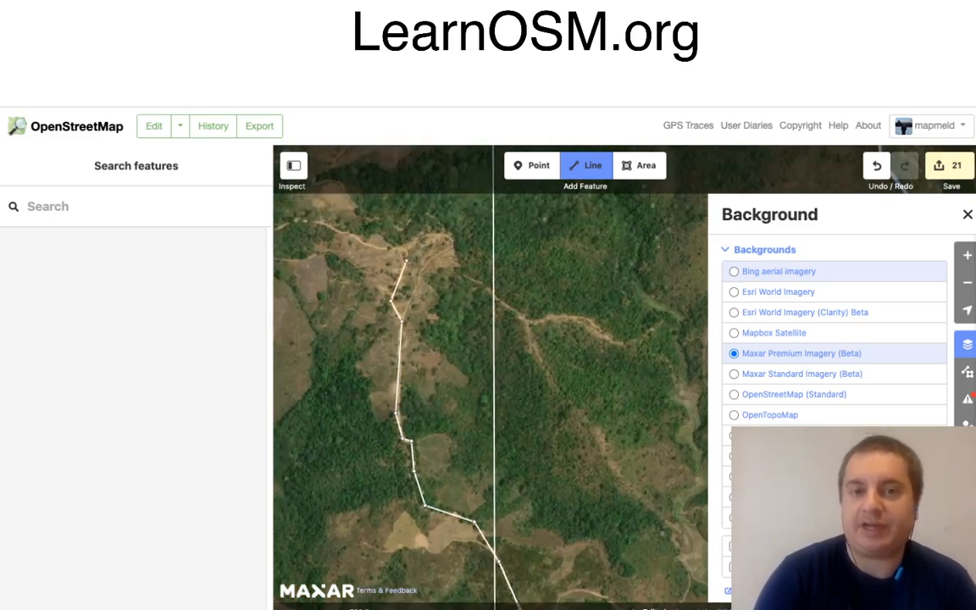
{"action": "left_click", "coordinate": [405, 255]}
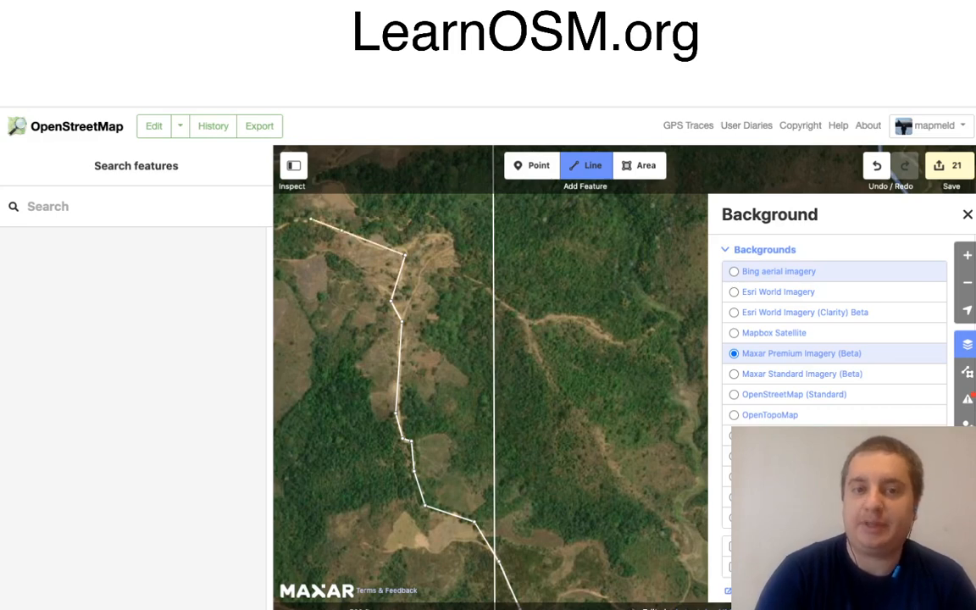
{"action": "left_click", "coordinate": [303, 219]}
{"action": "left_click_drag", "start_coordinate": [350, 272], "coordinate": [479, 405]}
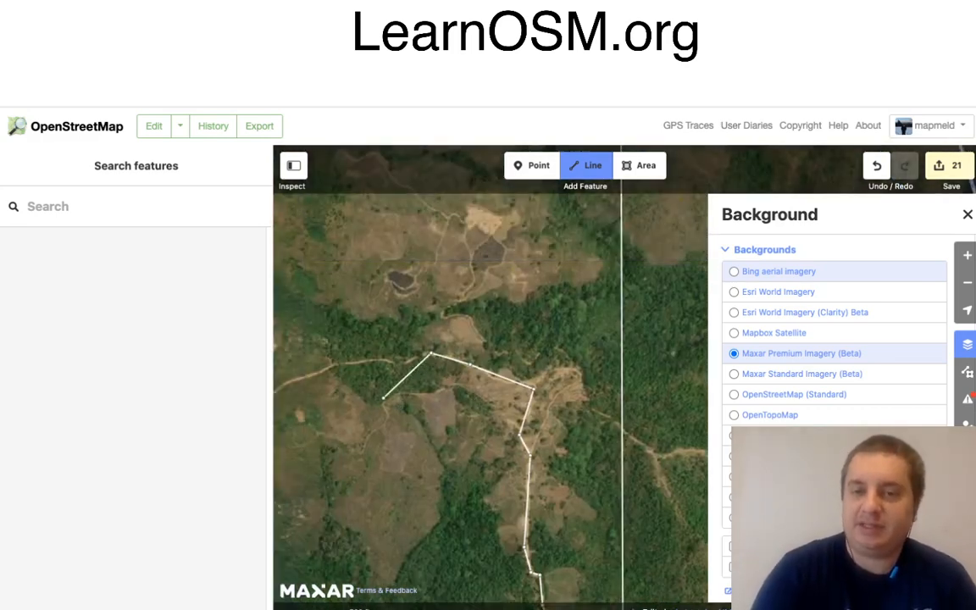
{"action": "left_click_drag", "start_coordinate": [383, 397], "coordinate": [496, 420]}
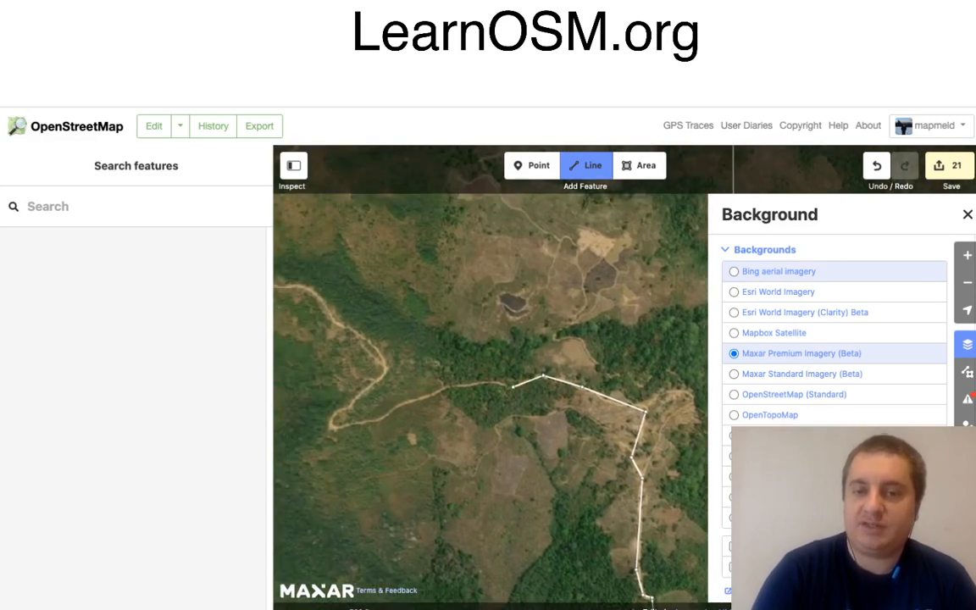
Step: Trace the track west through the wooded strip, around the sharp hairpin bend and up the slope to the northwest
{"action": "left_click", "coordinate": [494, 383]}
{"action": "left_click", "coordinate": [447, 388]}
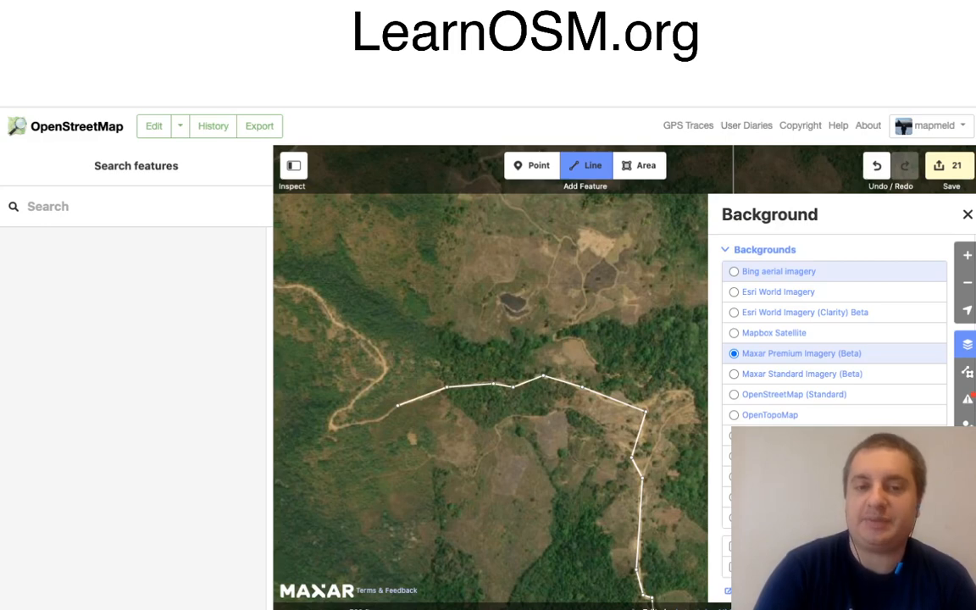
{"action": "left_click", "coordinate": [398, 405]}
{"action": "left_click", "coordinate": [382, 418]}
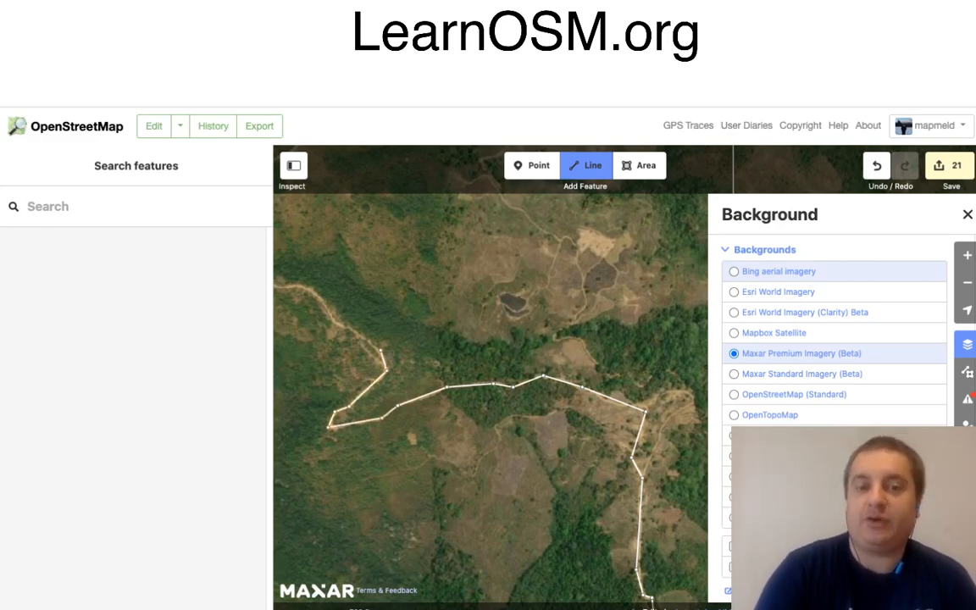
{"action": "left_click", "coordinate": [381, 350]}
{"action": "left_click", "coordinate": [336, 324]}
{"action": "mouse_move", "coordinate": [342, 269]}
{"action": "left_mouse_down"}
{"action": "mouse_move", "coordinate": [440, 316]}
{"action": "mouse_move", "coordinate": [489, 323]}
{"action": "left_mouse_up"}
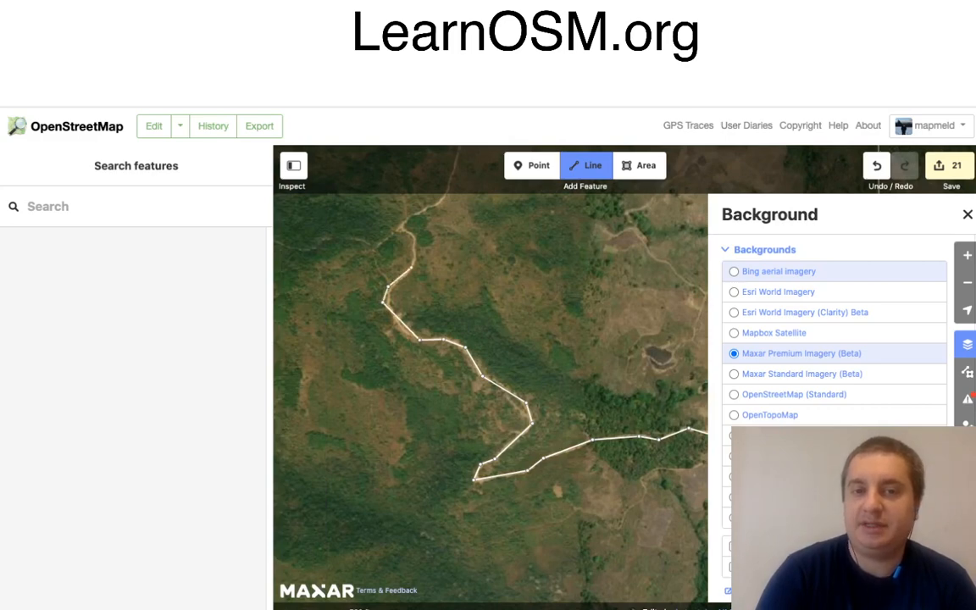
Step: Follow the winding track north from the hillside bends, adding points along its curve to the northeast
{"action": "left_click", "coordinate": [411, 269]}
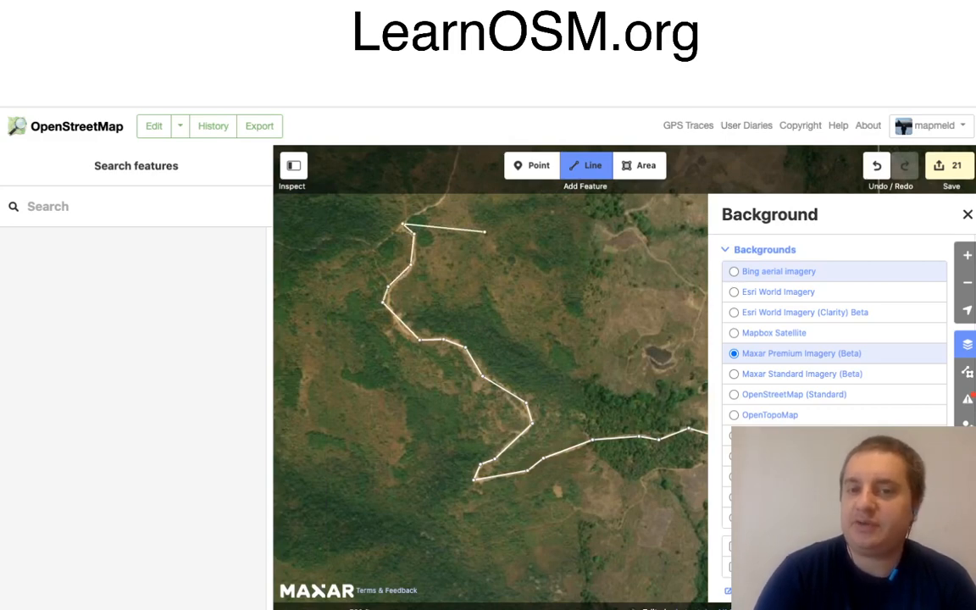
{"action": "left_click_drag", "start_coordinate": [480, 226], "coordinate": [489, 384]}
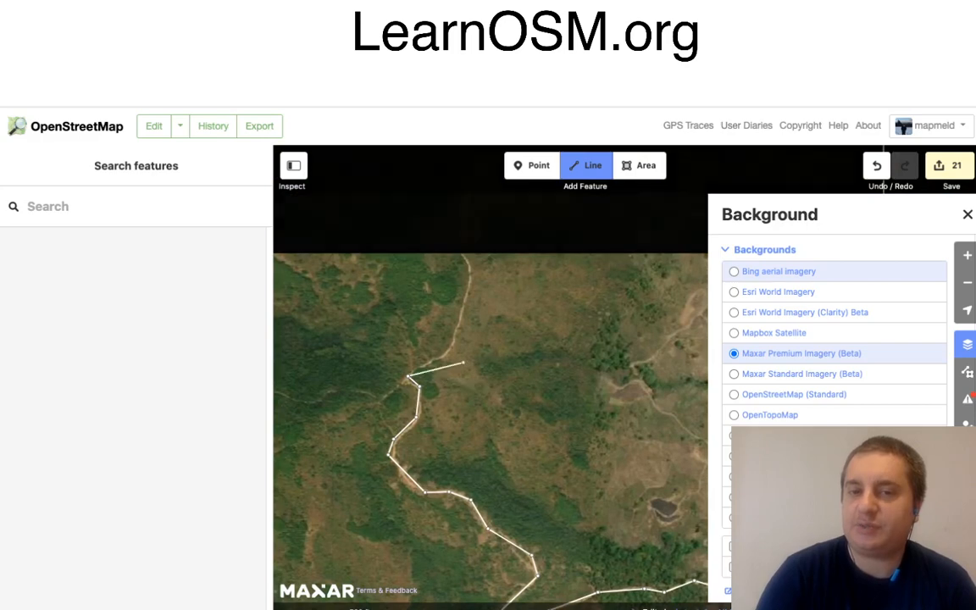
{"action": "left_click", "coordinate": [451, 349]}
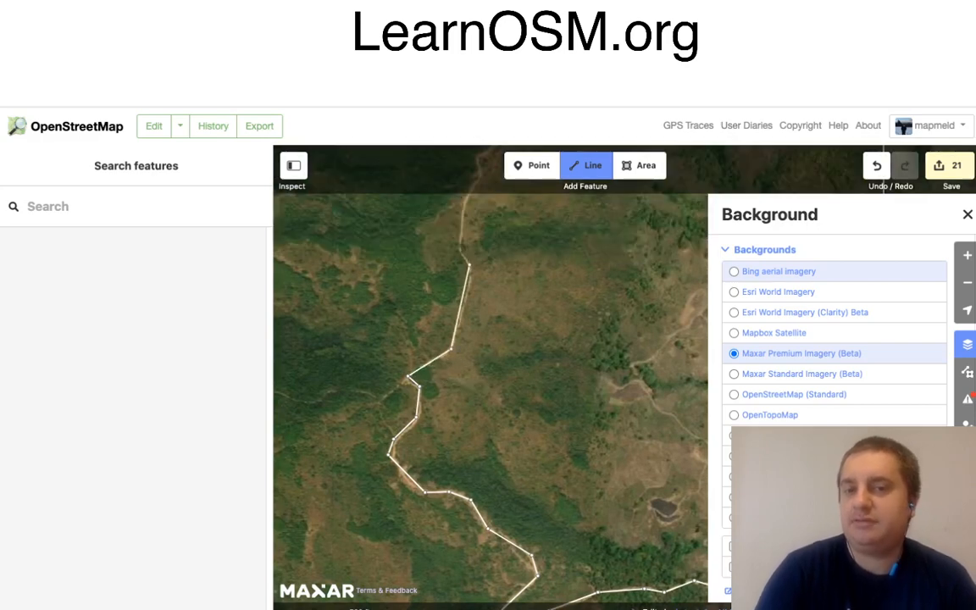
{"action": "left_click", "coordinate": [469, 265]}
{"action": "left_click", "coordinate": [458, 251]}
{"action": "mouse_move", "coordinate": [491, 241]}
{"action": "left_mouse_down"}
{"action": "mouse_move", "coordinate": [510, 376]}
{"action": "mouse_move", "coordinate": [508, 466]}
{"action": "left_mouse_up"}
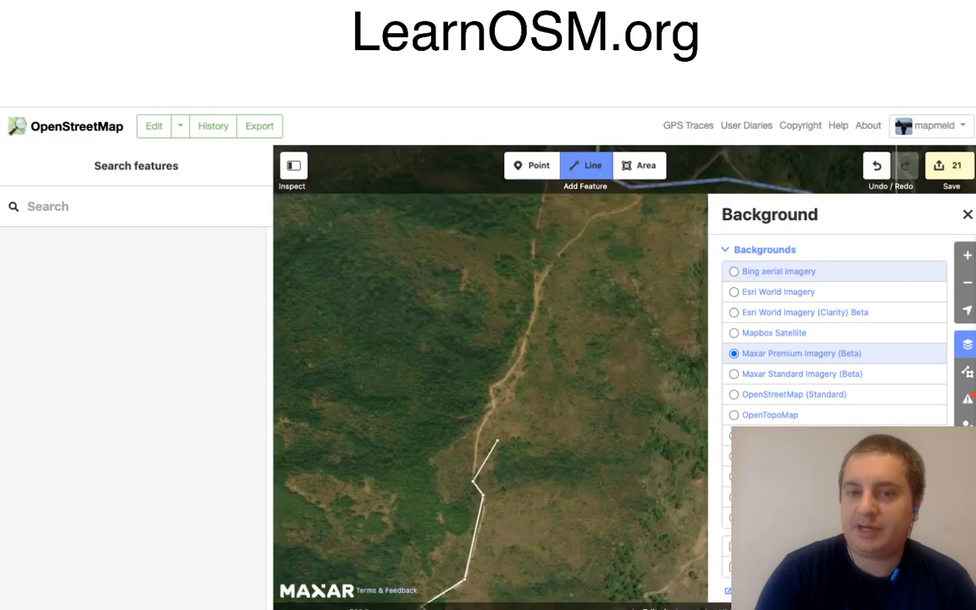
Step: Trace the track north along the edge of the dense forest to its fork and onto the northeastern branch
{"action": "left_click", "coordinate": [478, 428]}
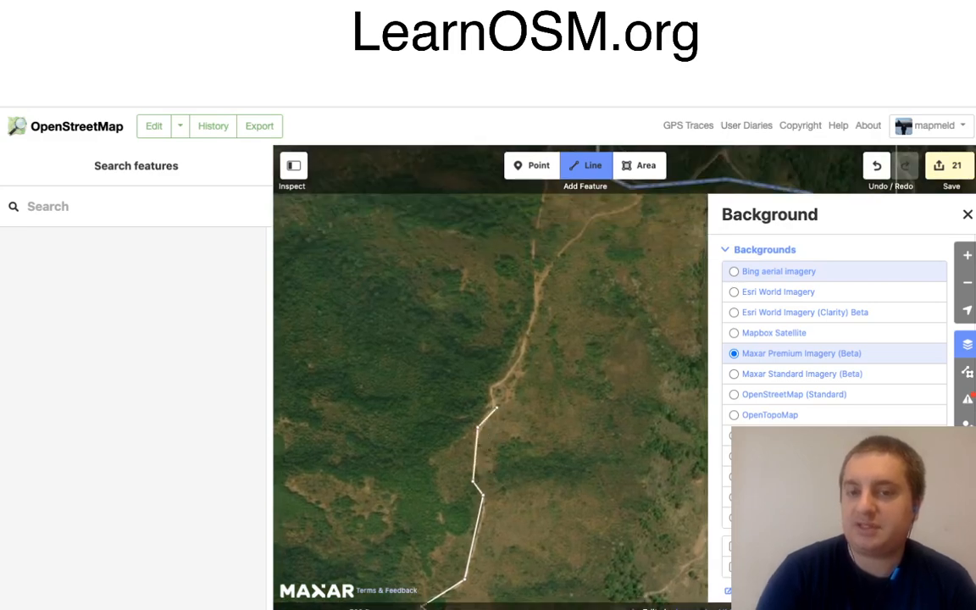
{"action": "left_click", "coordinate": [505, 380]}
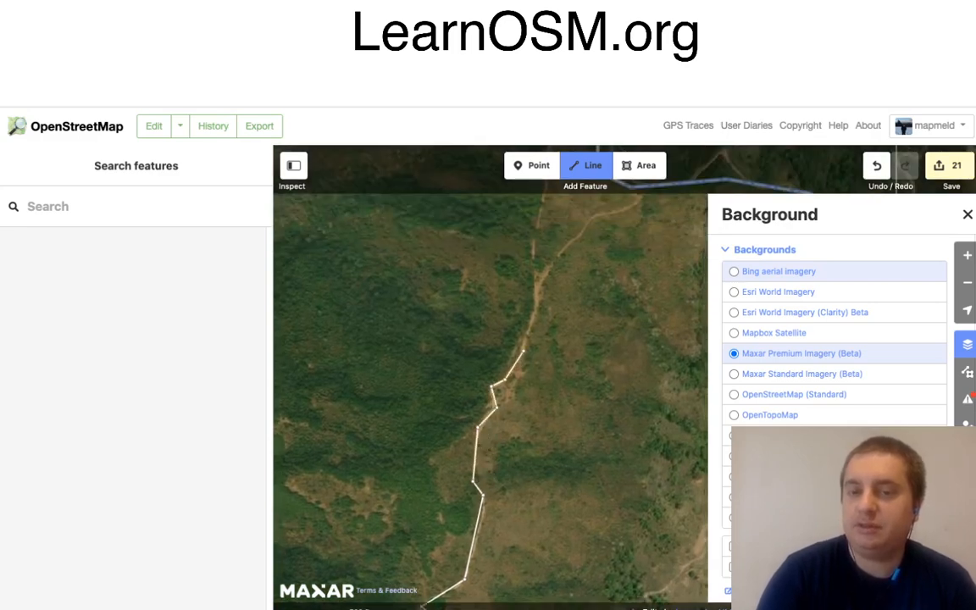
{"action": "left_click", "coordinate": [523, 351]}
{"action": "left_click", "coordinate": [539, 289]}
{"action": "left_click_drag", "start_coordinate": [599, 288], "coordinate": [521, 446]}
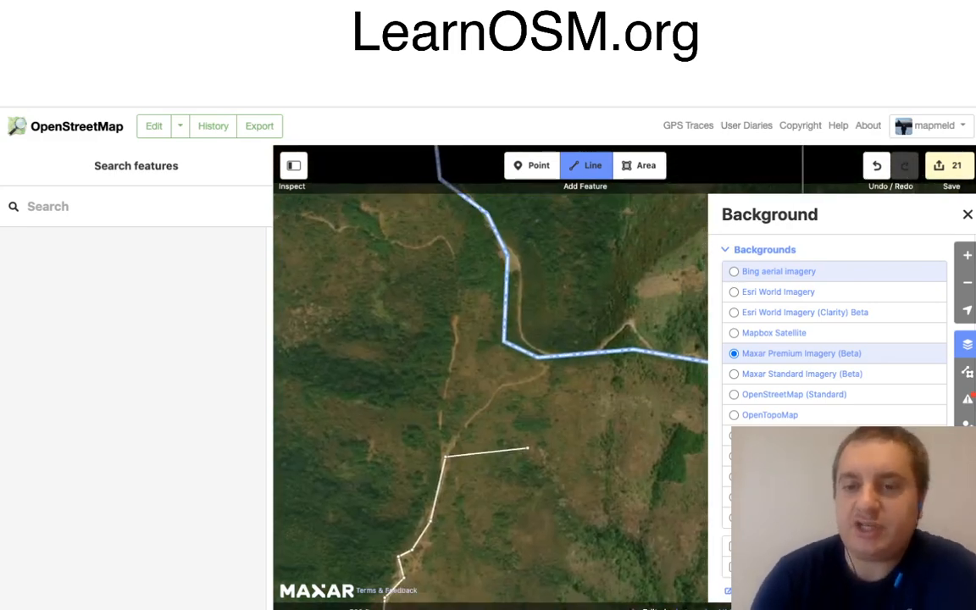
{"action": "left_click_drag", "start_coordinate": [528, 449], "coordinate": [484, 449]}
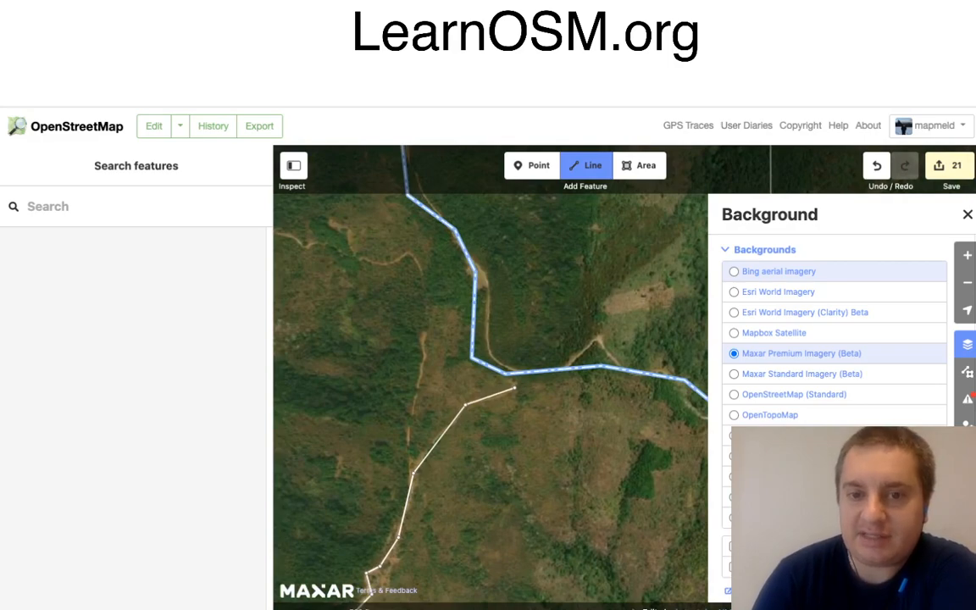
Step: End the track line at the small dirt clearing just south of the existing blue dashed line's bend
{"action": "left_click", "coordinate": [514, 388]}
{"action": "scroll", "coordinate": [549, 351], "scroll_direction": "up", "scroll_amount": 5}
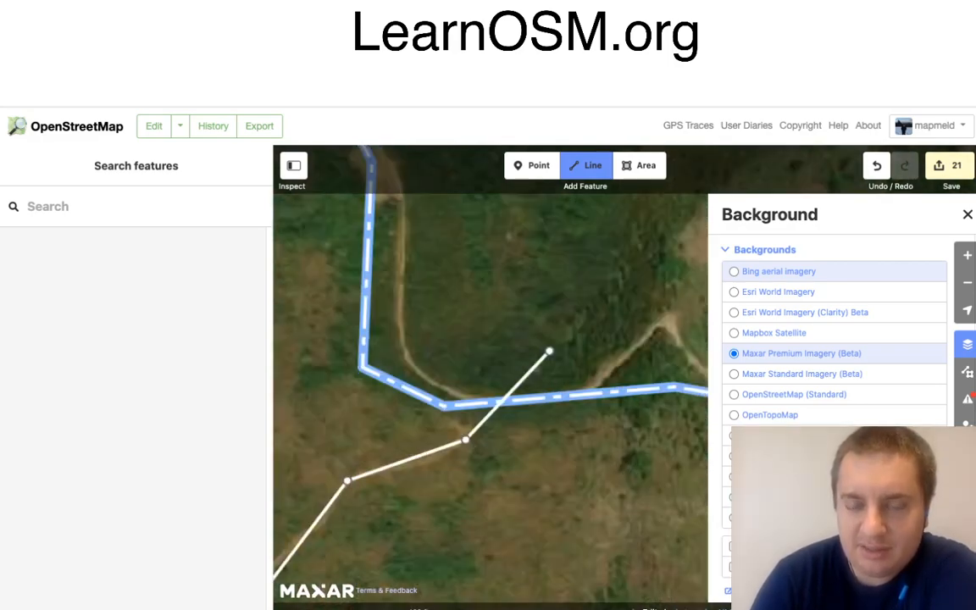
{"action": "scroll", "coordinate": [549, 351], "scroll_direction": "up", "scroll_amount": 3}
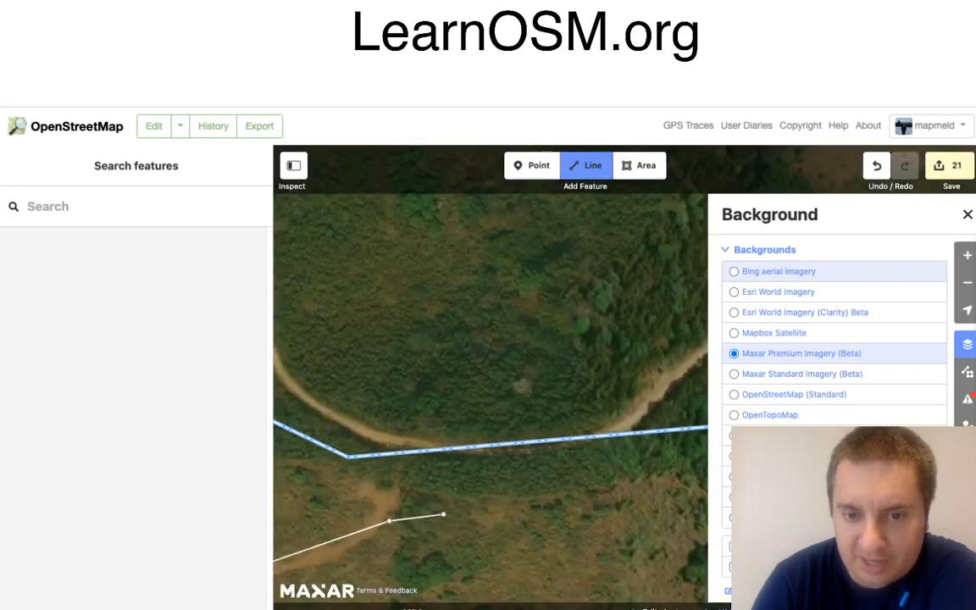
{"action": "left_click_drag", "start_coordinate": [442, 515], "coordinate": [549, 496]}
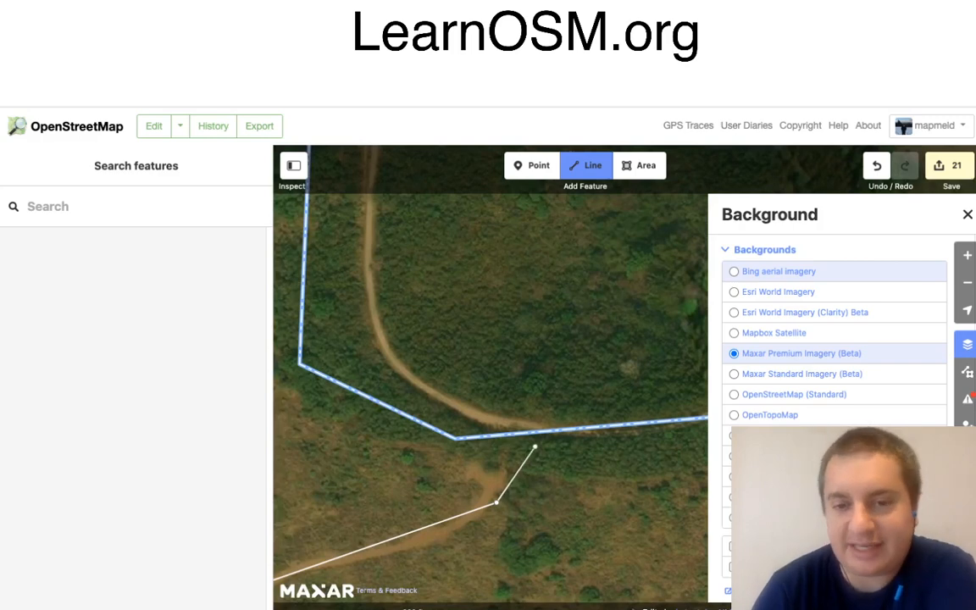
{"action": "key", "text": "Return"}
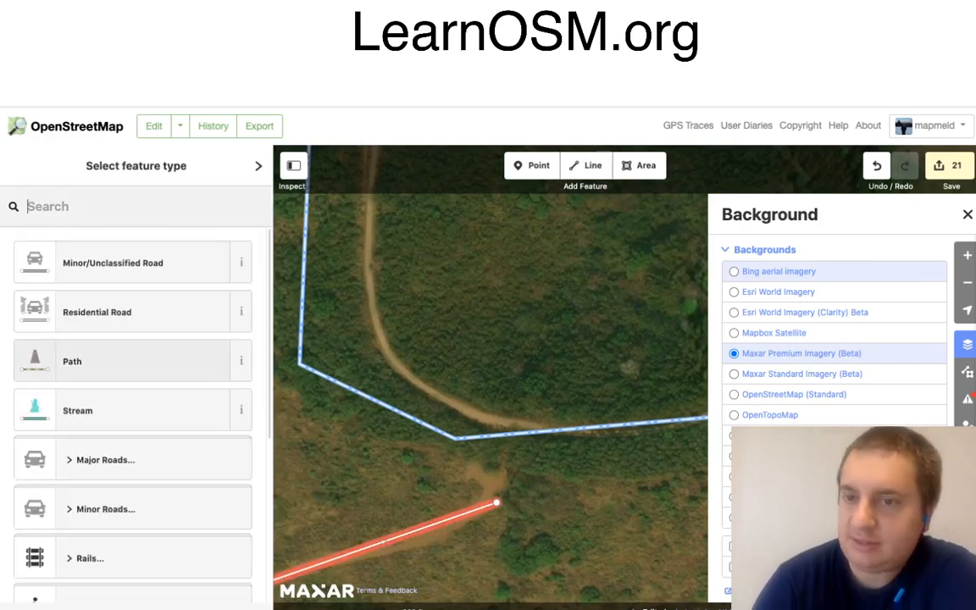
Step: Compare the track's end in Bing aerial imagery and Esri World Imagery, then return to Maxar Premium Imagery (Beta)
{"action": "left_click", "coordinate": [779, 272]}
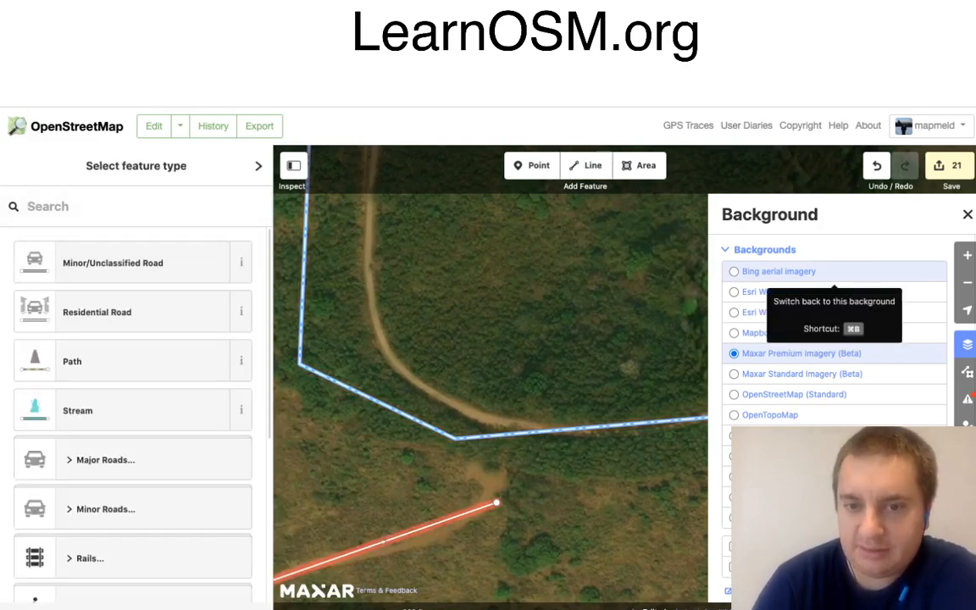
{"action": "left_click", "coordinate": [835, 273]}
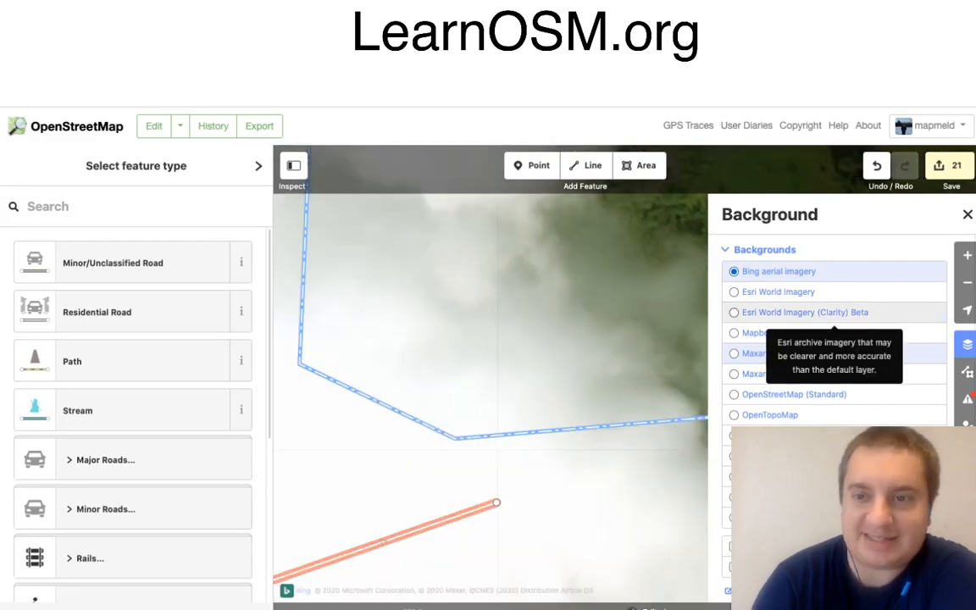
{"action": "left_click", "coordinate": [835, 354]}
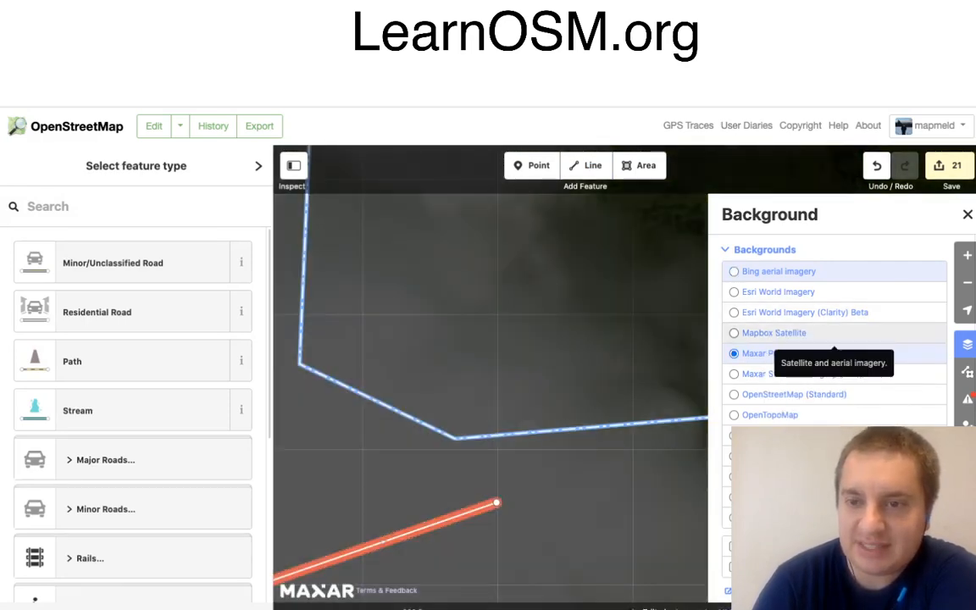
{"action": "left_click", "coordinate": [835, 291]}
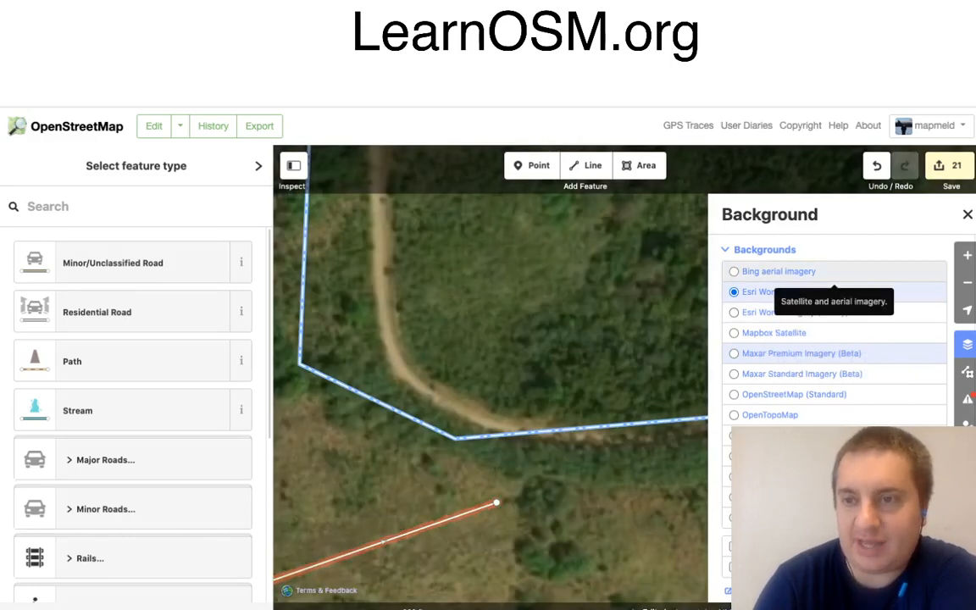
{"action": "left_click", "coordinate": [835, 273]}
{"action": "key", "text": "b"}
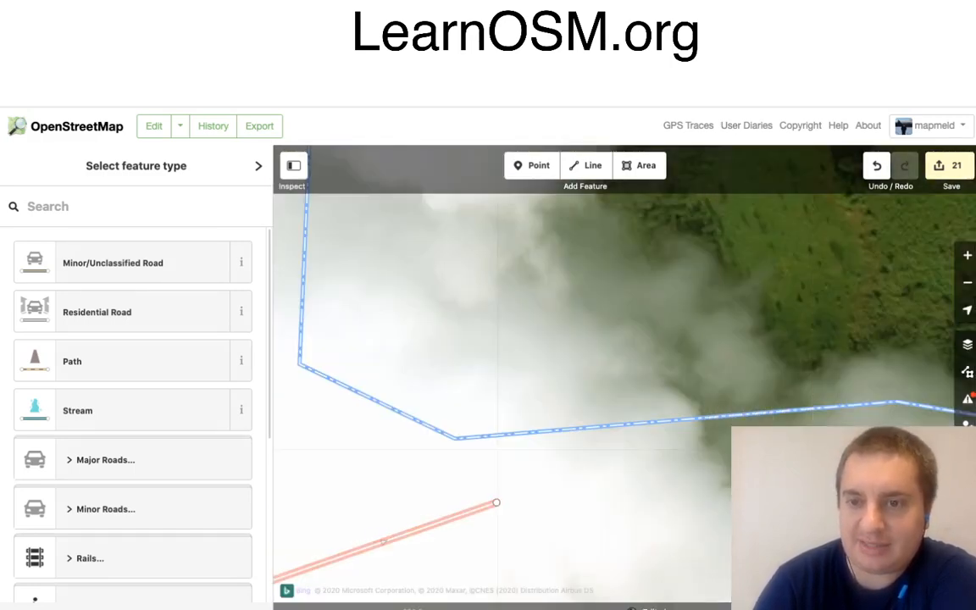
{"action": "left_click", "coordinate": [966, 343]}
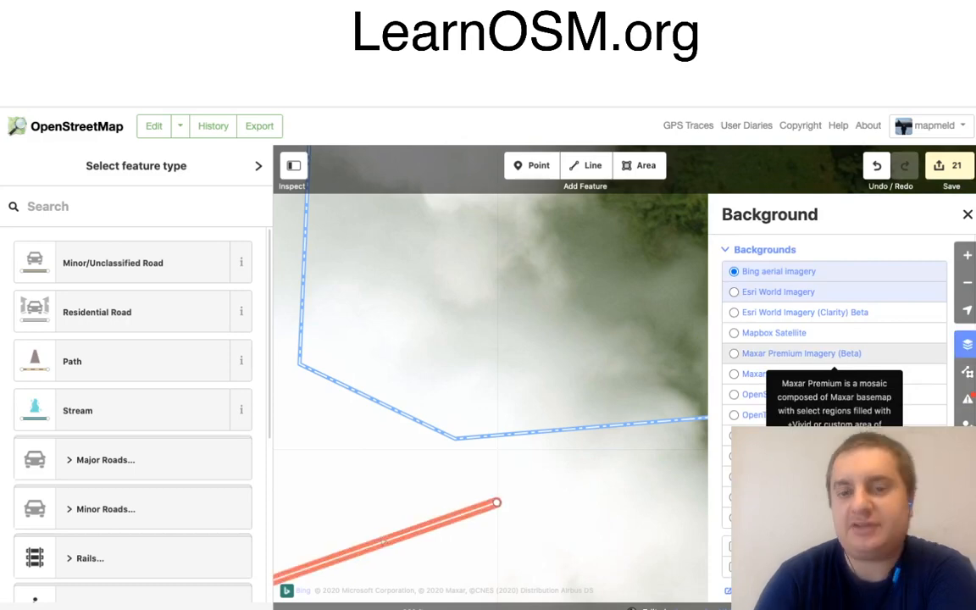
{"action": "left_click", "coordinate": [835, 353]}
{"action": "key", "text": "b"}
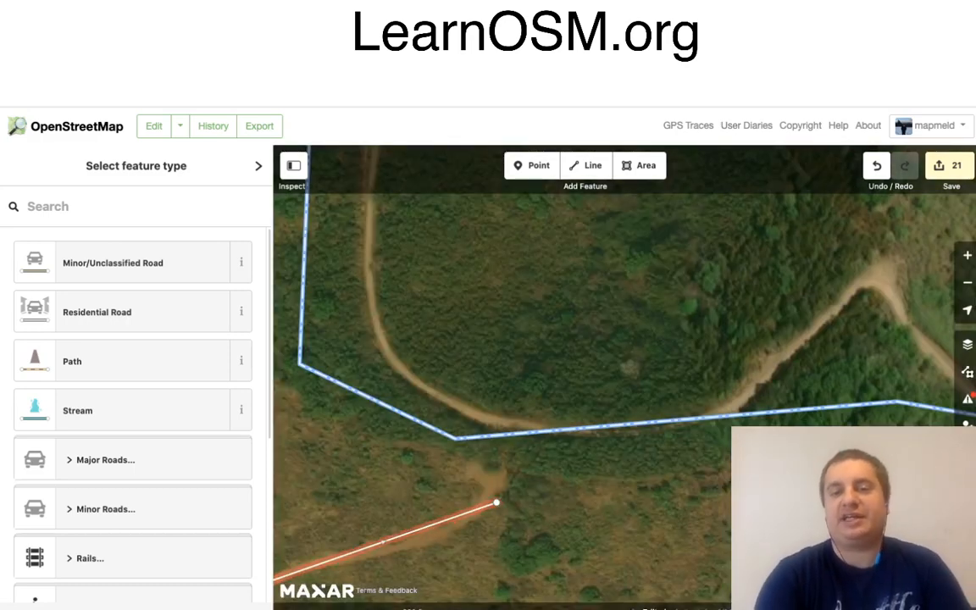
Step: Classify the newly traced line as a Minor/Unclassified Road
{"action": "scroll", "coordinate": [641, 457], "scroll_direction": "left", "scroll_amount": 2}
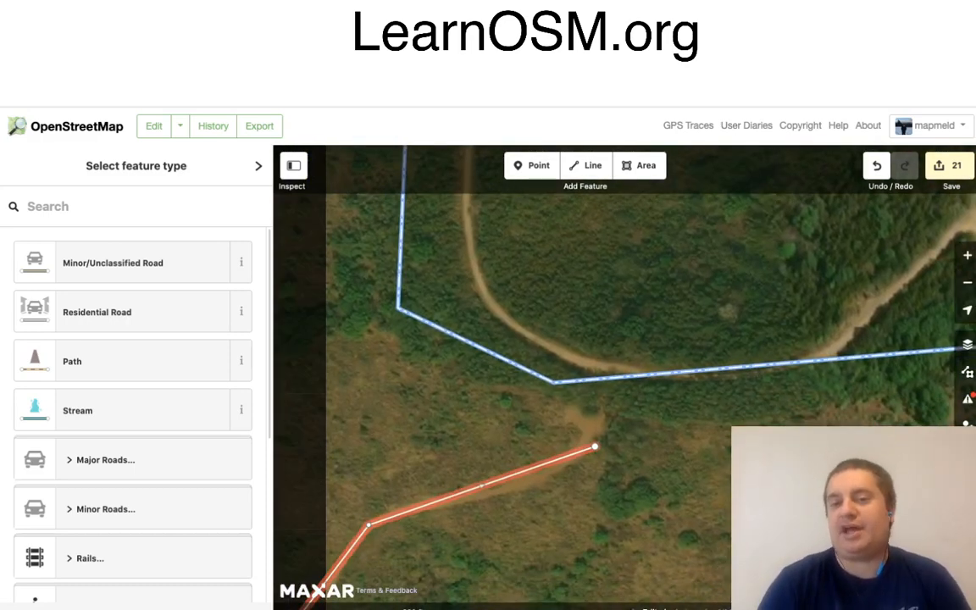
{"action": "scroll", "coordinate": [641, 457], "scroll_direction": "down", "scroll_amount": 2}
{"action": "scroll", "coordinate": [640, 457], "scroll_direction": "down", "scroll_amount": 1}
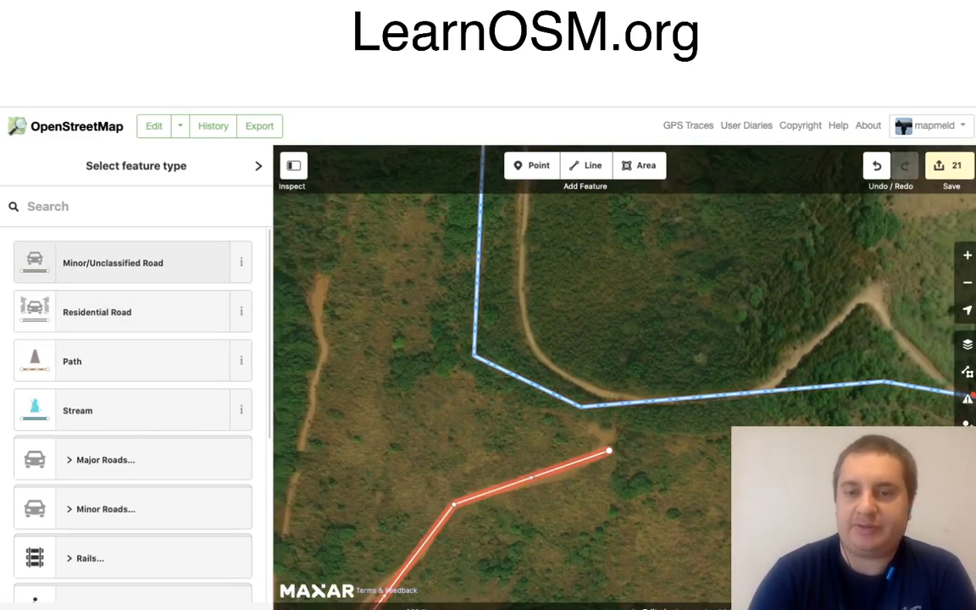
{"action": "left_click", "coordinate": [118, 262]}
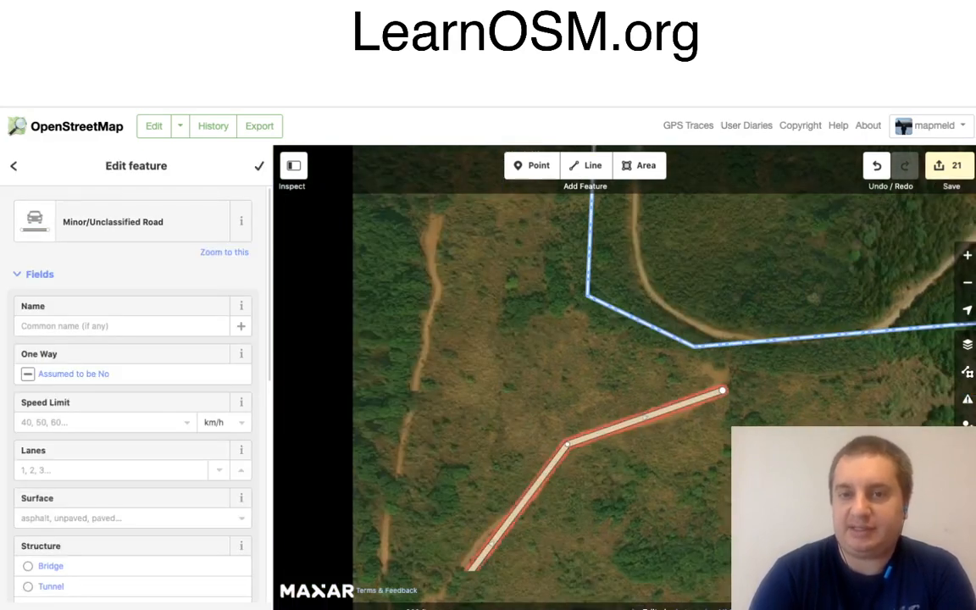
Step: Start a new line at the fork on the traced road and follow the western dirt branch north
{"action": "scroll", "coordinate": [644, 299], "scroll_direction": "down", "scroll_amount": 3}
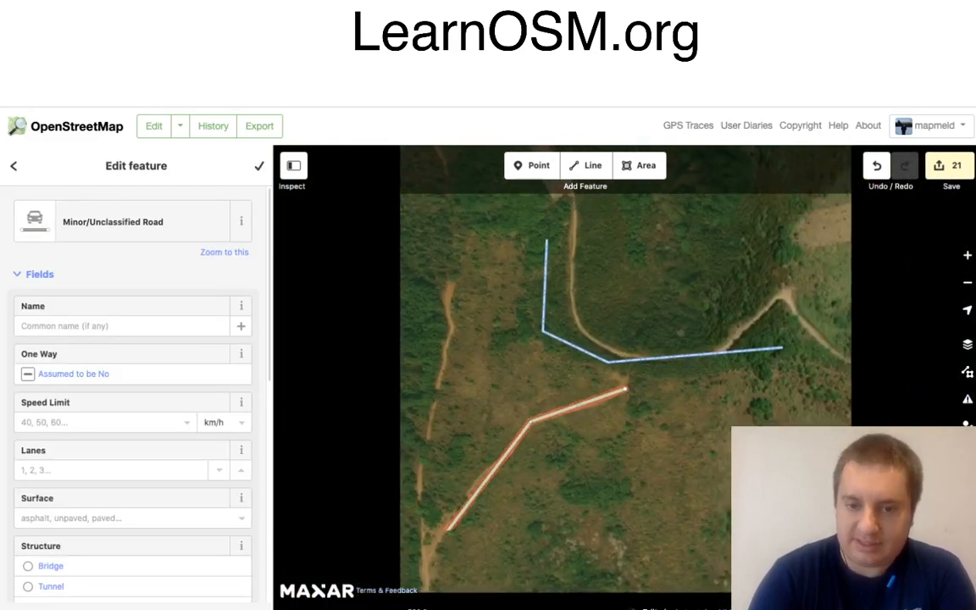
{"action": "key", "text": "2"}
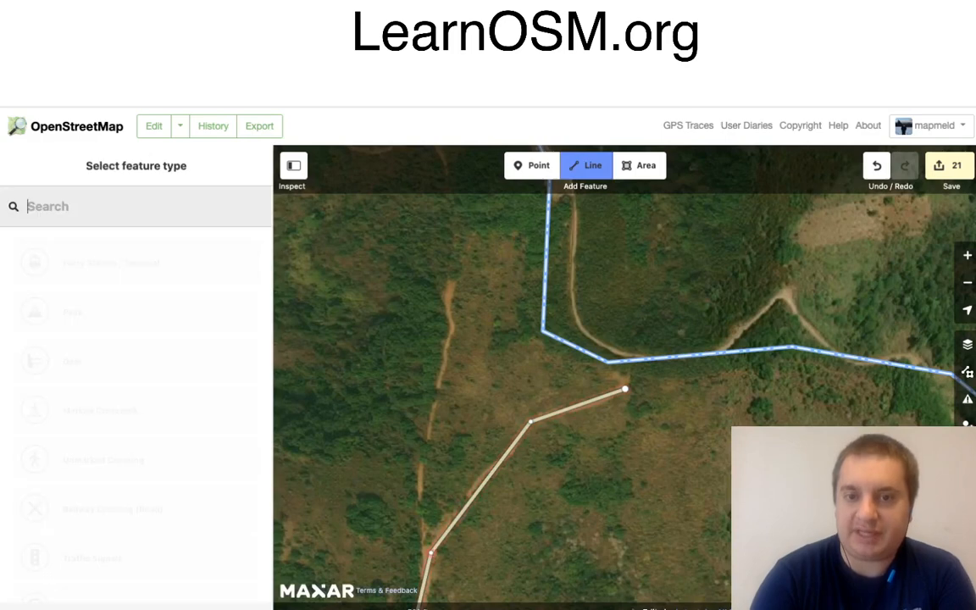
{"action": "left_click", "coordinate": [431, 552]}
{"action": "left_click", "coordinate": [416, 466]}
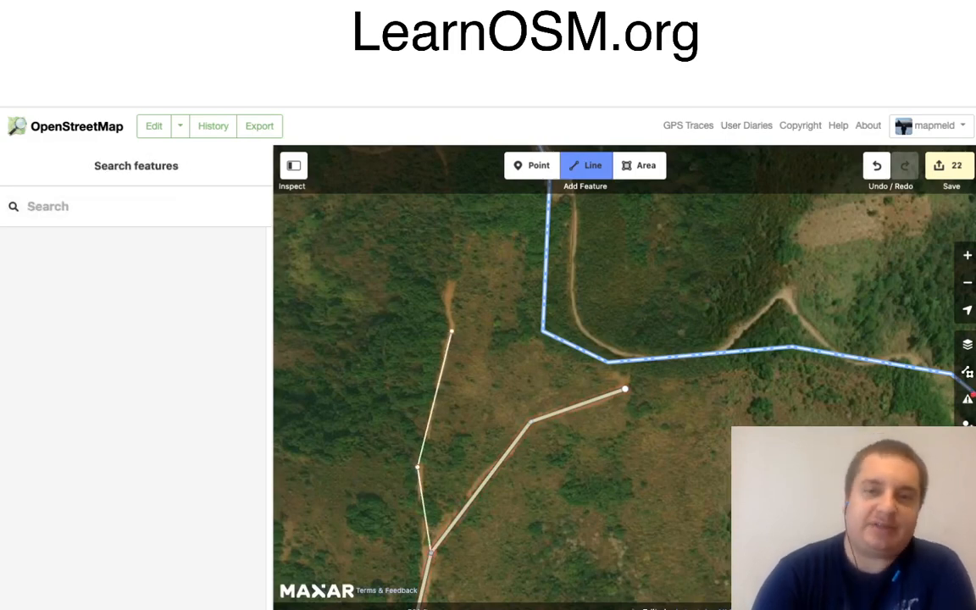
{"action": "left_click", "coordinate": [446, 303]}
Step: Continue the line north through the forest gap and west around the curved dirt track
{"action": "left_click_drag", "start_coordinate": [487, 284], "coordinate": [483, 462]}
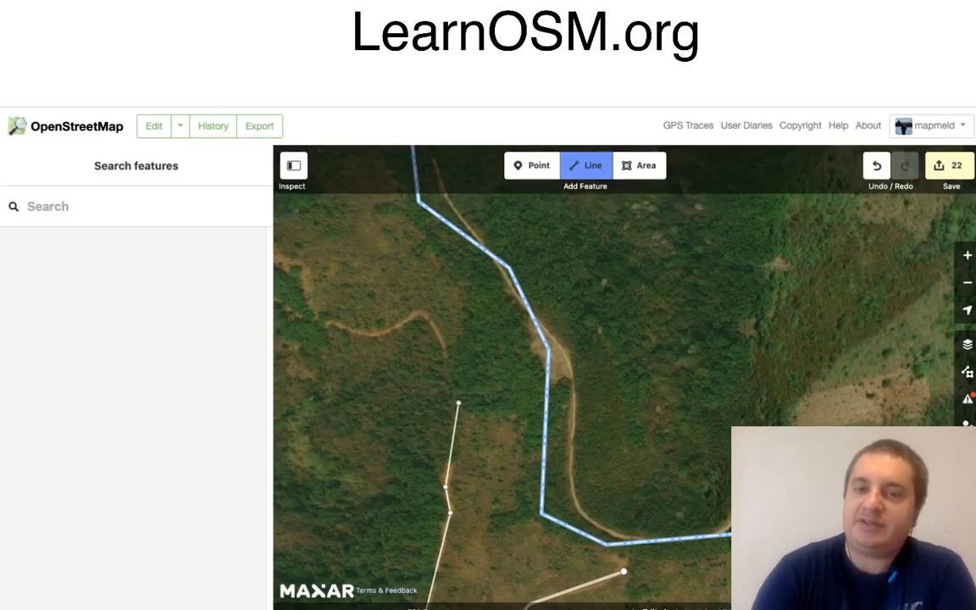
{"action": "left_click", "coordinate": [456, 396]}
{"action": "left_click", "coordinate": [443, 344]}
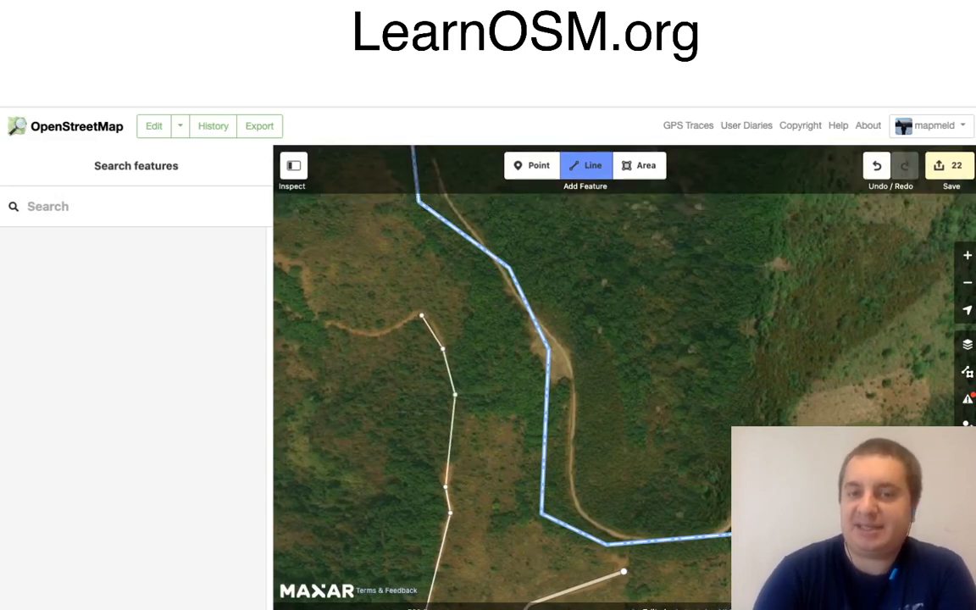
{"action": "left_click", "coordinate": [421, 316]}
{"action": "left_click", "coordinate": [378, 337]}
{"action": "left_click", "coordinate": [329, 325]}
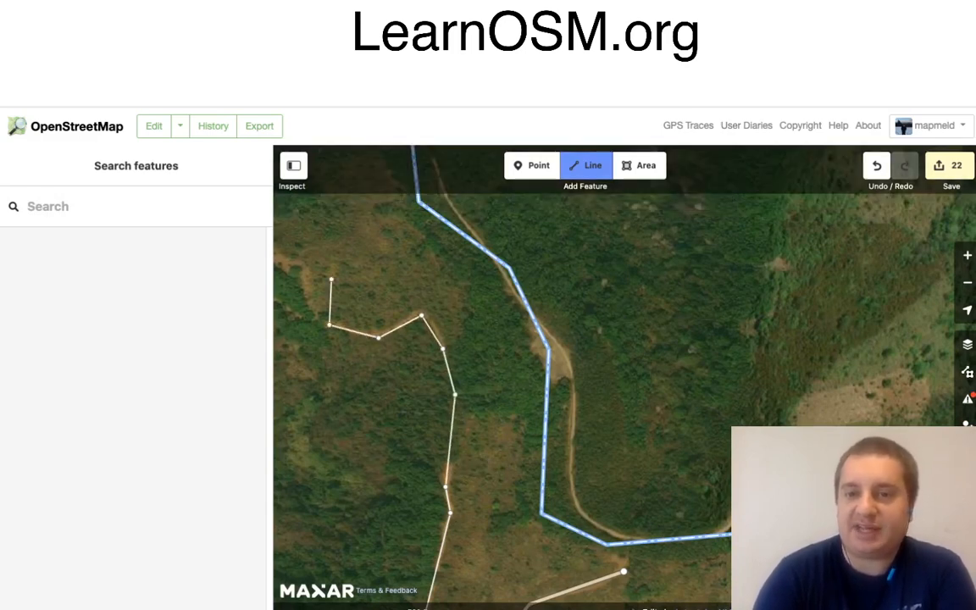
Step: Extend the line west to the next visible dirt track, end it there, and classify it as a Minor/Unclassified Road
{"action": "left_click_drag", "start_coordinate": [331, 278], "coordinate": [516, 361]}
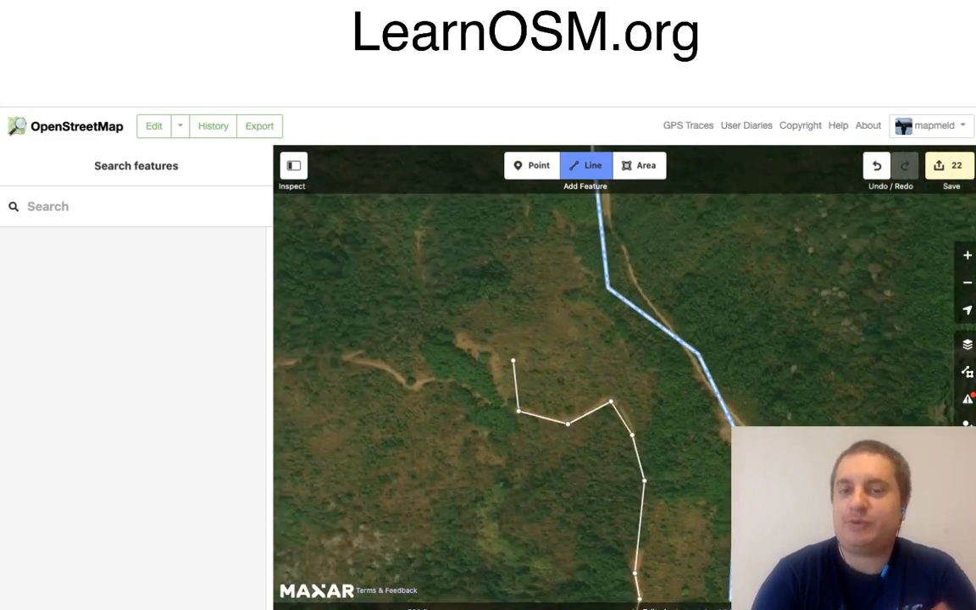
{"action": "left_click", "coordinate": [455, 380]}
{"action": "left_click", "coordinate": [411, 387]}
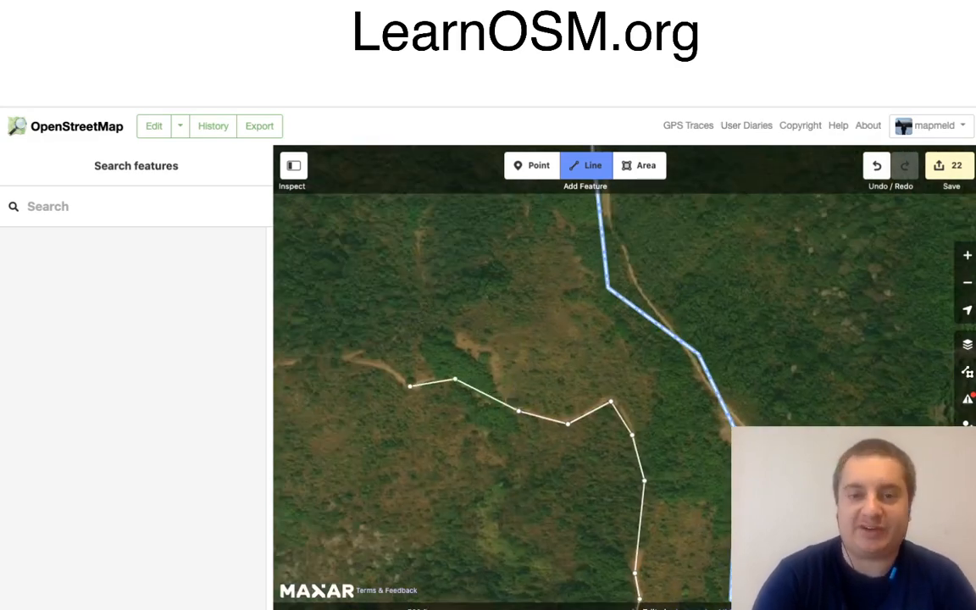
{"action": "key", "text": "Return"}
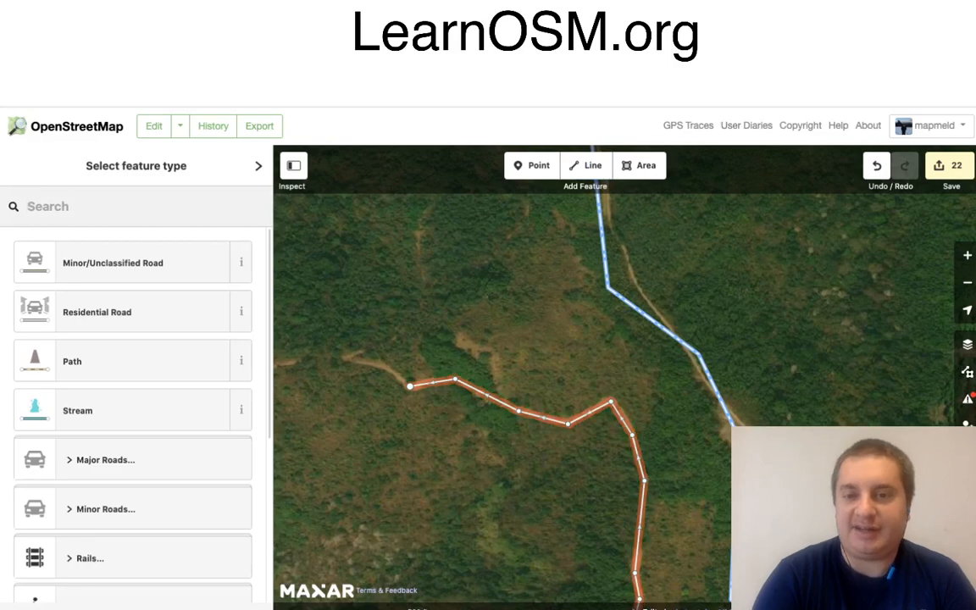
{"action": "left_click", "coordinate": [114, 263]}
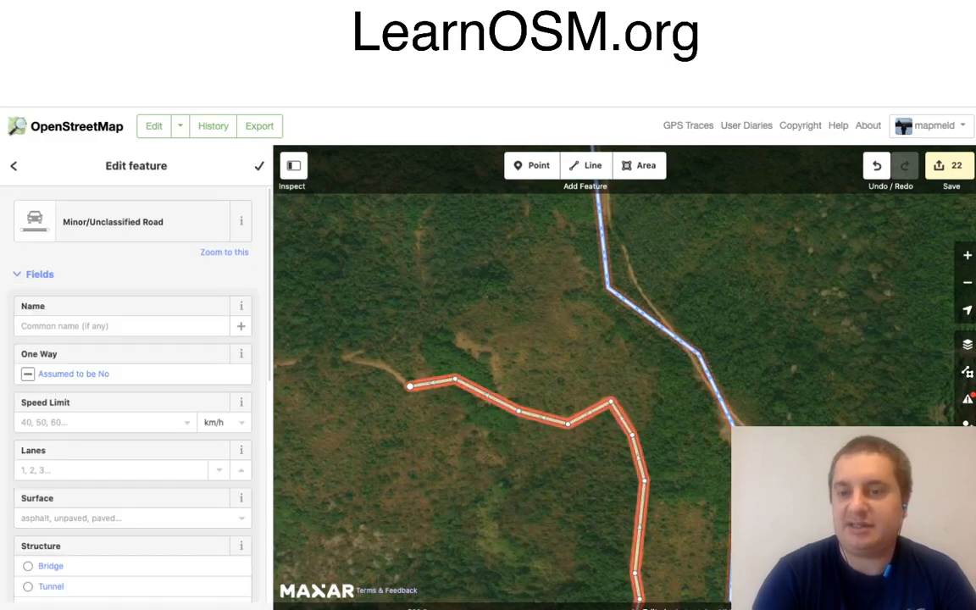
Step: Examine the imagery east along the blue dashed line and south along the traced road for untraced roads, down to the valley settlements
{"action": "left_click_drag", "start_coordinate": [695, 331], "coordinate": [396, 175]}
{"action": "left_click_drag", "start_coordinate": [576, 407], "coordinate": [405, 286]}
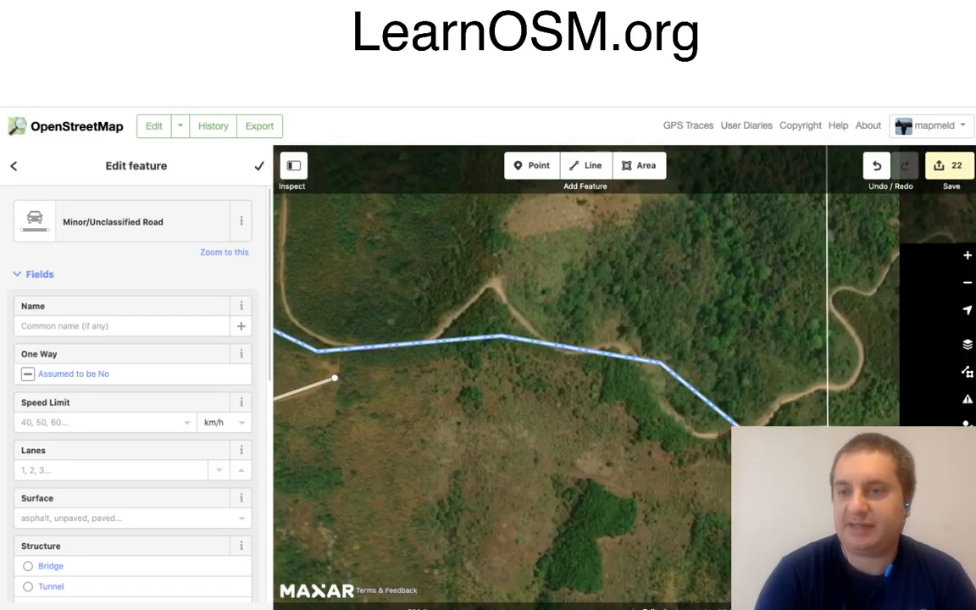
{"action": "left_click_drag", "start_coordinate": [661, 373], "coordinate": [416, 344]}
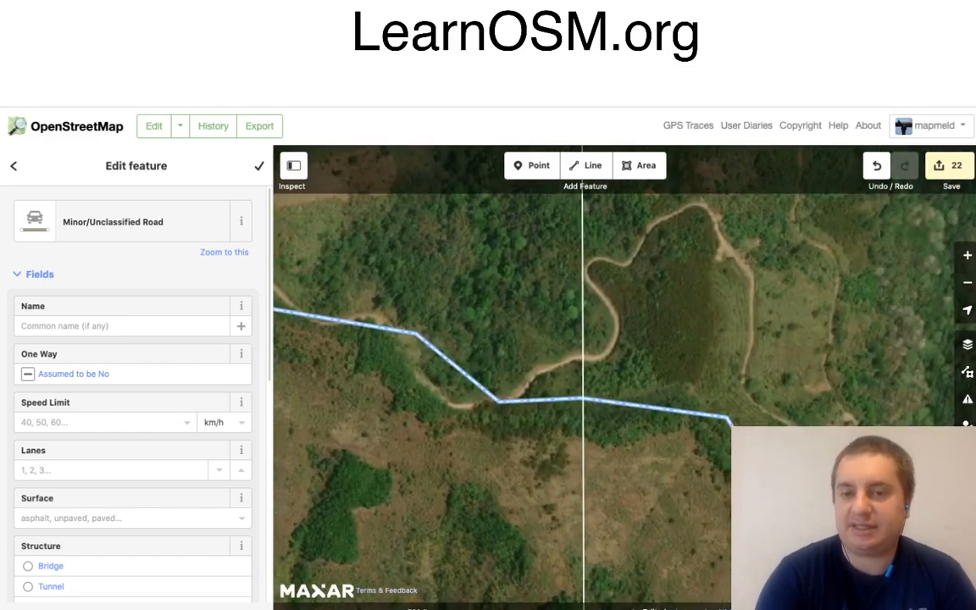
{"action": "left_click_drag", "start_coordinate": [498, 424], "coordinate": [655, 283]}
{"action": "left_click_drag", "start_coordinate": [559, 381], "coordinate": [658, 306]}
{"action": "left_click_drag", "start_coordinate": [499, 449], "coordinate": [700, 226]}
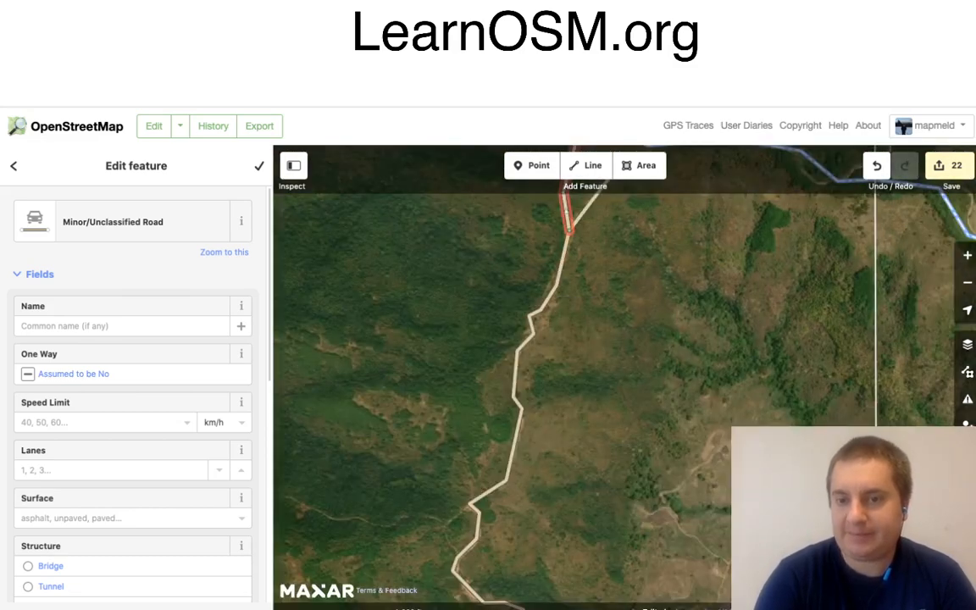
{"action": "left_click_drag", "start_coordinate": [542, 475], "coordinate": [460, 225]}
{"action": "left_click_drag", "start_coordinate": [542, 406], "coordinate": [445, 349]}
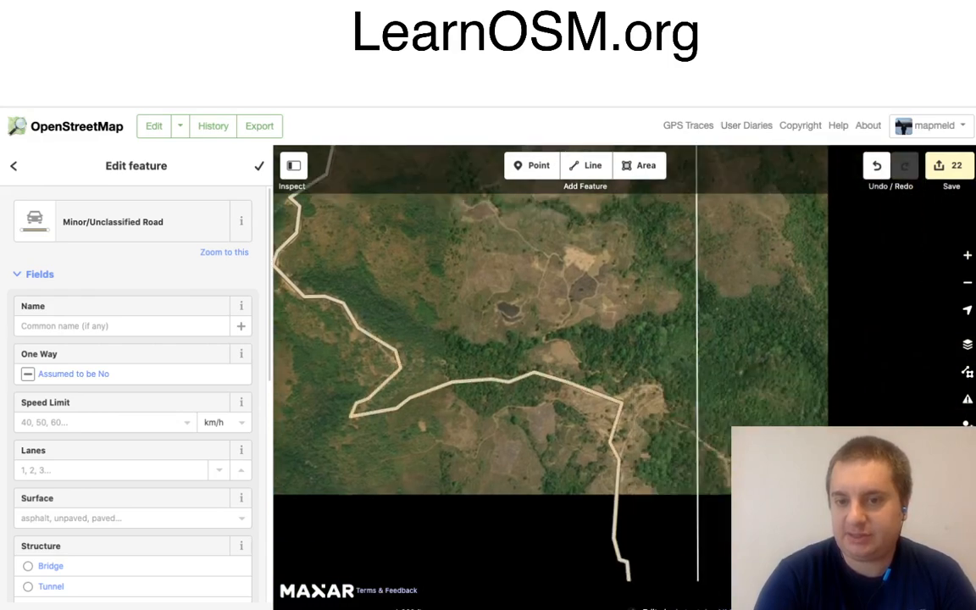
{"action": "left_click_drag", "start_coordinate": [542, 406], "coordinate": [444, 278]}
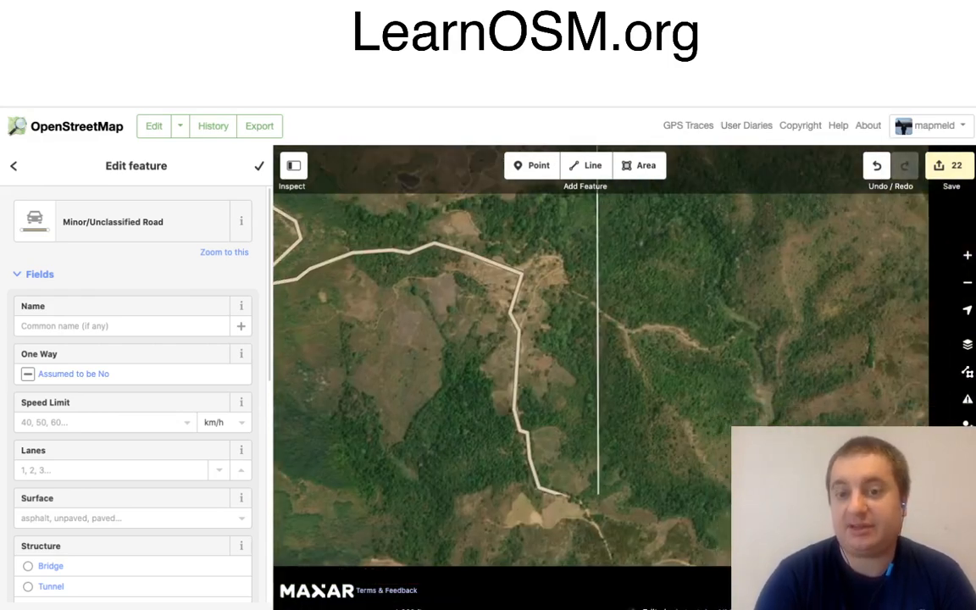
{"action": "left_click_drag", "start_coordinate": [542, 406], "coordinate": [427, 267]}
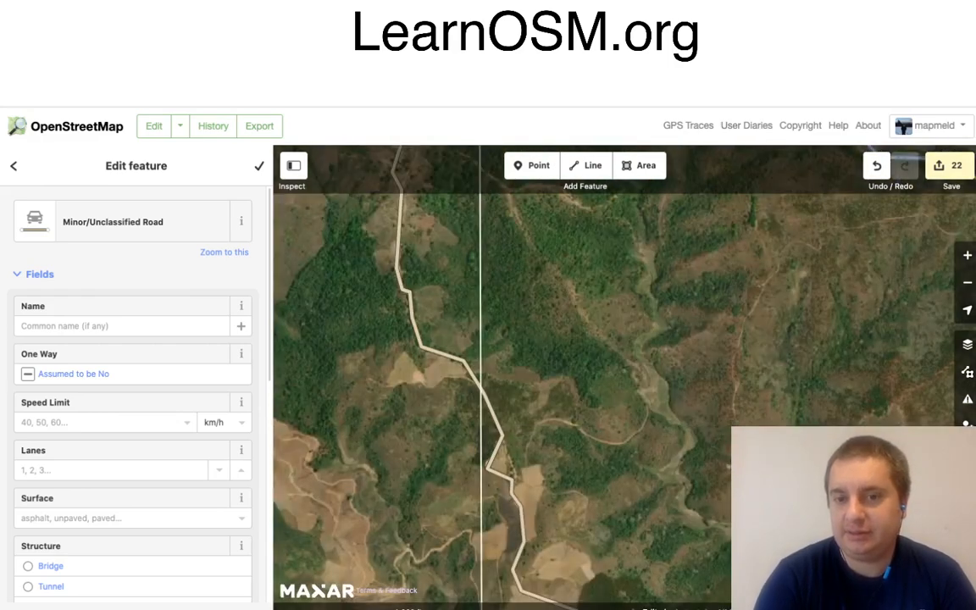
{"action": "left_click_drag", "start_coordinate": [542, 407], "coordinate": [497, 277]}
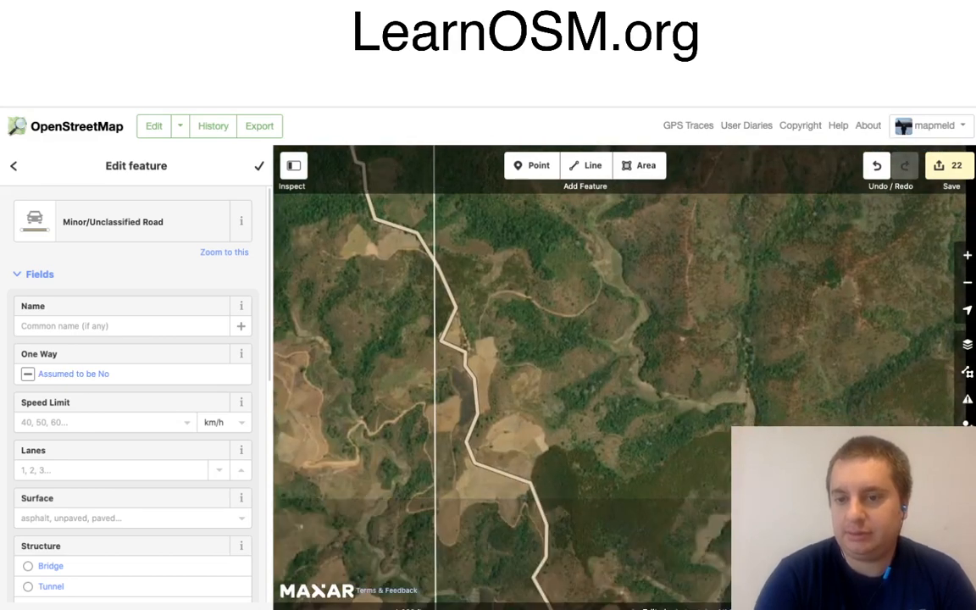
{"action": "left_click_drag", "start_coordinate": [542, 407], "coordinate": [533, 360]}
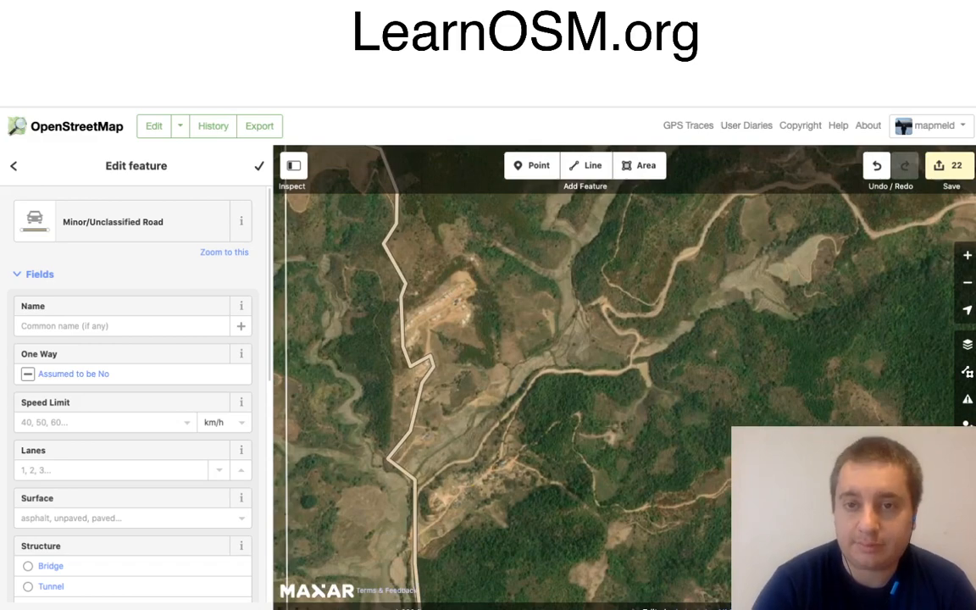
Step: Start a new line on the main road just south of its bend and trace the dirt road northeast past the village
{"action": "double_click", "coordinate": [457, 493]}
{"action": "left_click", "coordinate": [586, 166]}
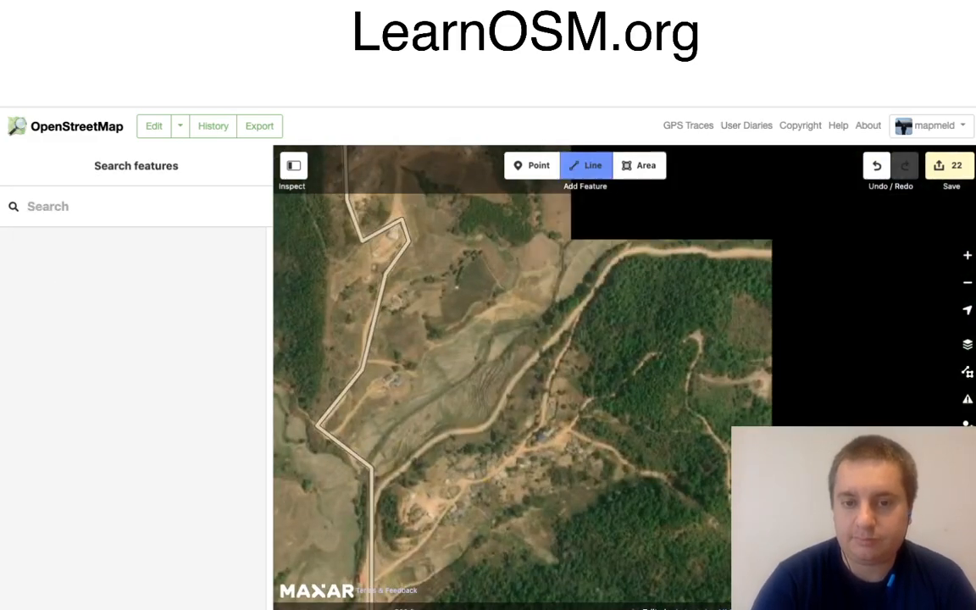
{"action": "left_click", "coordinate": [372, 505]}
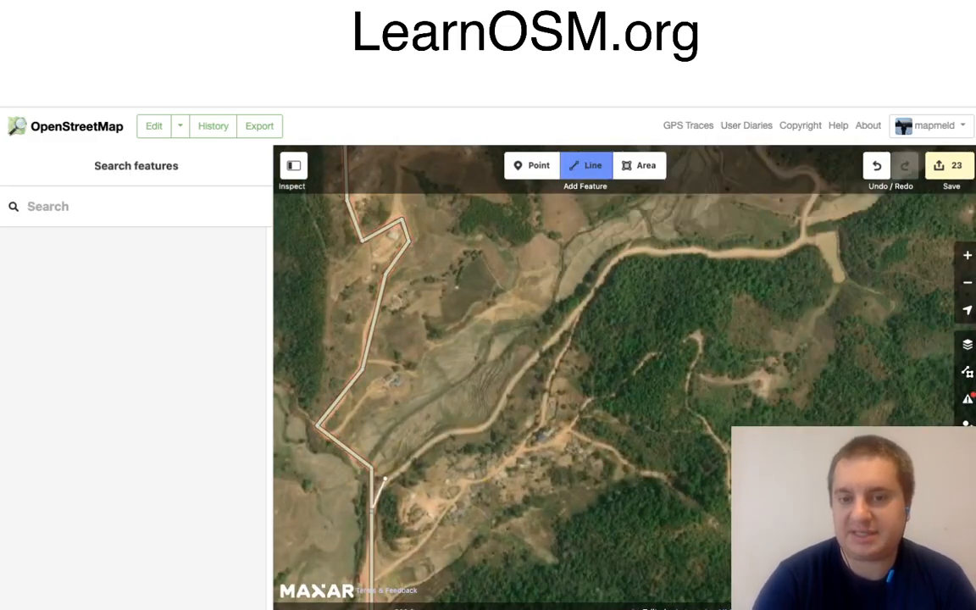
{"action": "left_click", "coordinate": [444, 432]}
{"action": "left_click", "coordinate": [489, 426]}
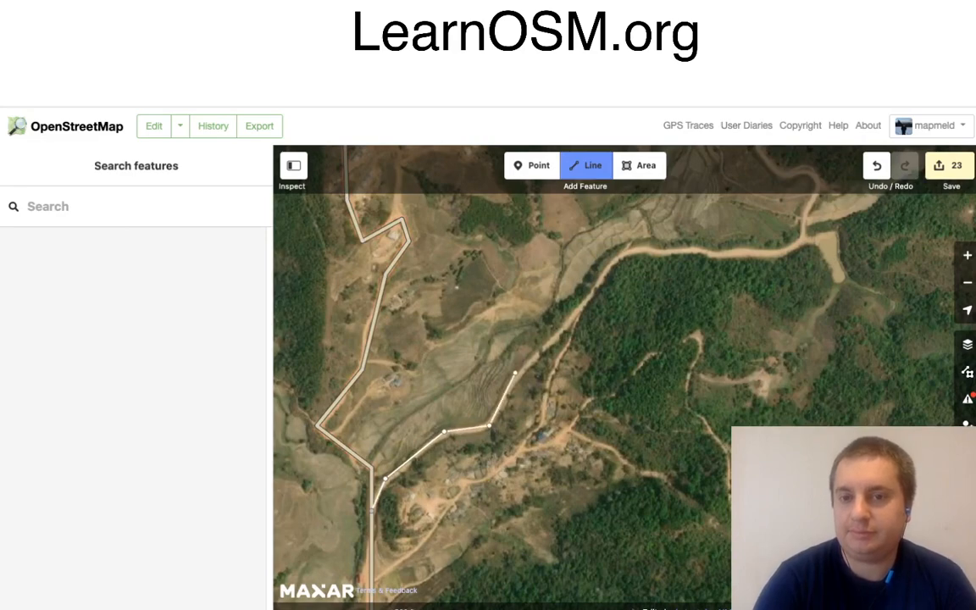
{"action": "left_click", "coordinate": [514, 372]}
Step: Continue the line northeast and then east along the forest edge to the road junction beside the pale clearing
{"action": "left_click", "coordinate": [596, 294]}
{"action": "left_click", "coordinate": [627, 248]}
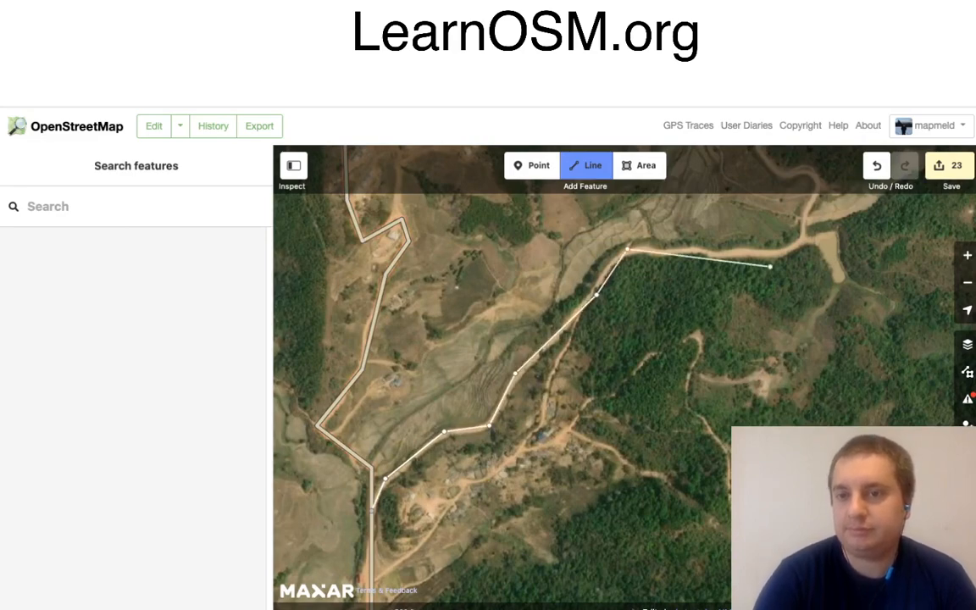
{"action": "left_click", "coordinate": [779, 254]}
{"action": "left_click", "coordinate": [803, 243]}
Step: Trace the road north from the junction, around its bend and through the sharp hairpin on the hillside
{"action": "left_click_drag", "start_coordinate": [849, 237], "coordinate": [742, 469]}
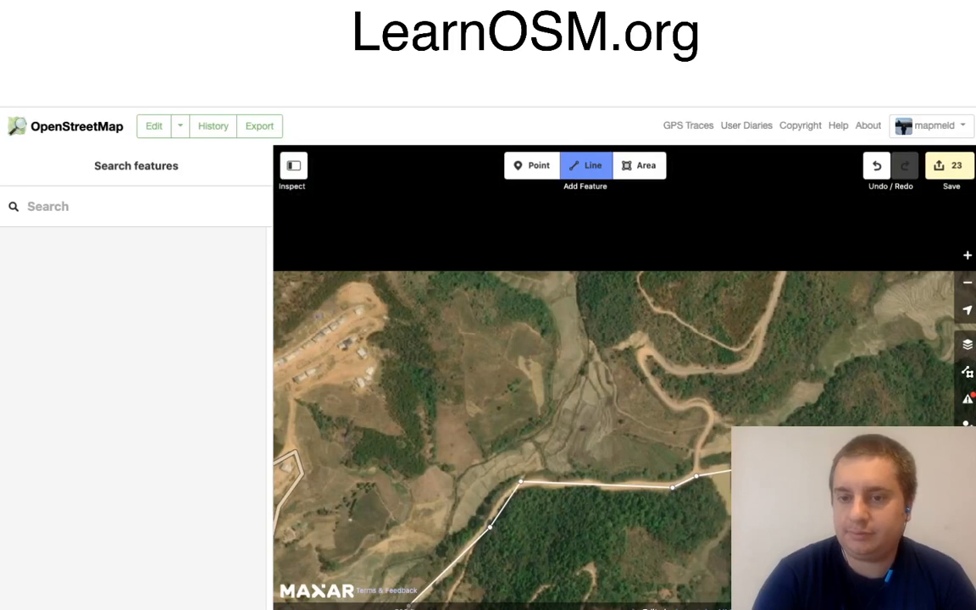
{"action": "left_click", "coordinate": [699, 447]}
{"action": "left_click", "coordinate": [714, 423]}
{"action": "left_click", "coordinate": [707, 406]}
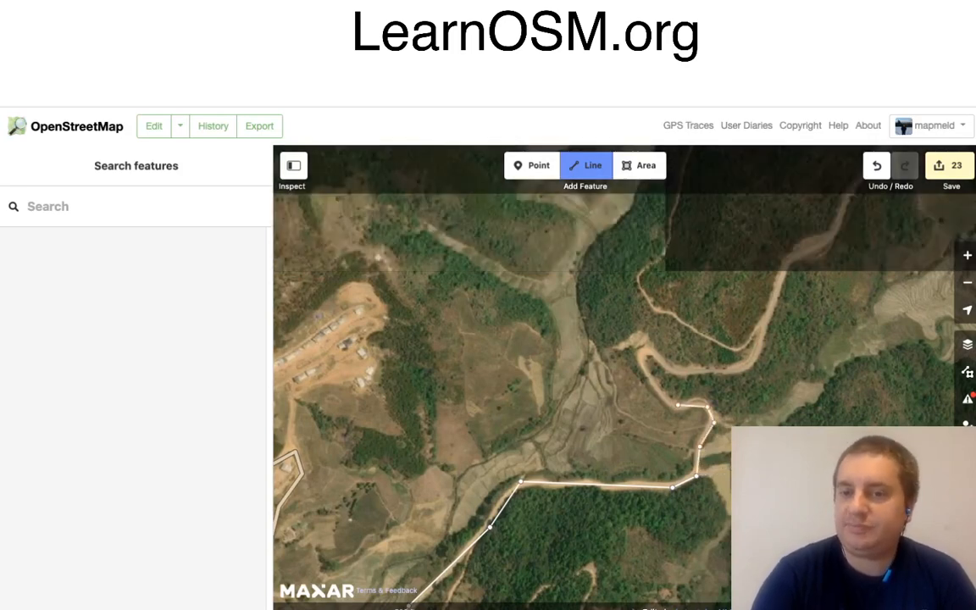
{"action": "left_click", "coordinate": [678, 405]}
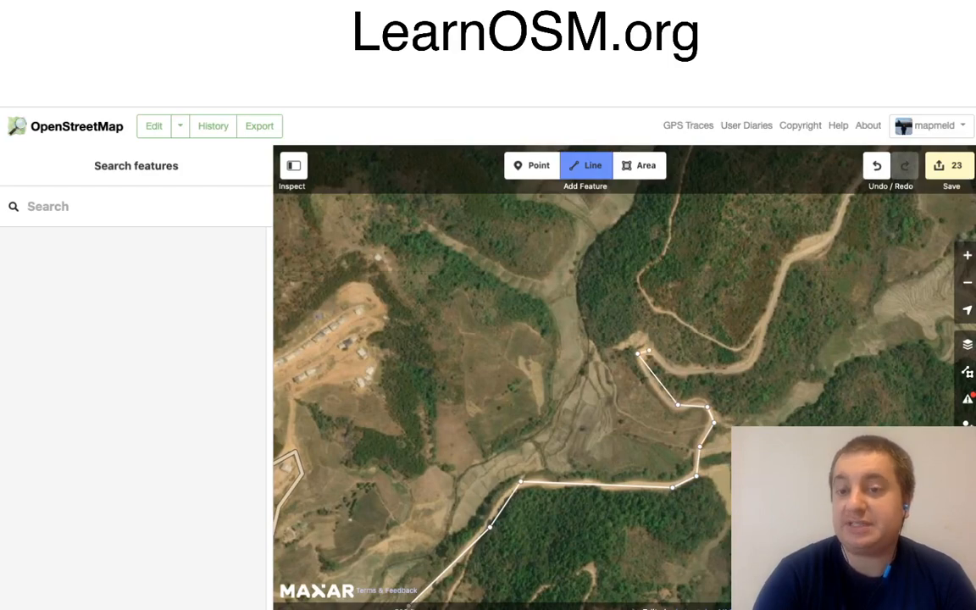
{"action": "left_click", "coordinate": [649, 350]}
{"action": "left_click", "coordinate": [678, 372]}
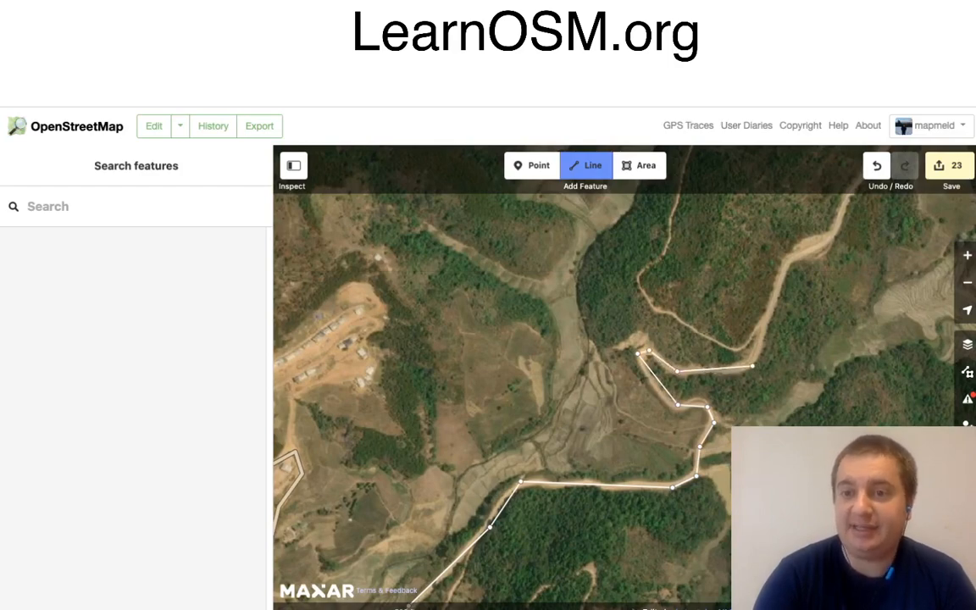
Step: Follow the road east from the hairpin, then northeast past the widened stretch to the curve above the oval field
{"action": "left_click", "coordinate": [753, 366]}
{"action": "left_click", "coordinate": [789, 262]}
{"action": "mouse_move", "coordinate": [878, 264]}
{"action": "left_mouse_down"}
{"action": "mouse_move", "coordinate": [837, 322]}
{"action": "mouse_move", "coordinate": [756, 388]}
{"action": "mouse_move", "coordinate": [724, 439]}
{"action": "left_mouse_up"}
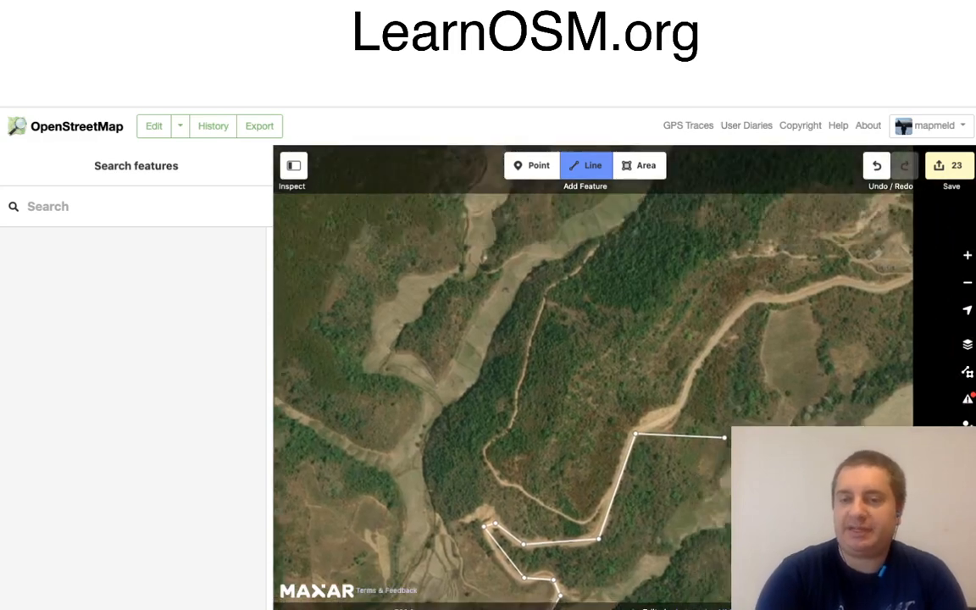
{"action": "left_click", "coordinate": [680, 412]}
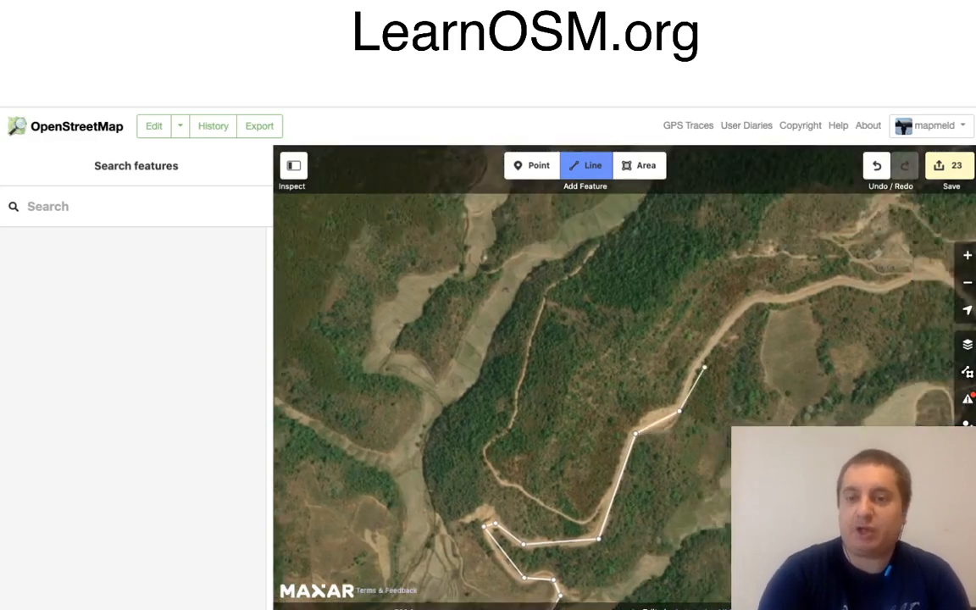
{"action": "left_click", "coordinate": [694, 362]}
{"action": "left_click", "coordinate": [751, 298]}
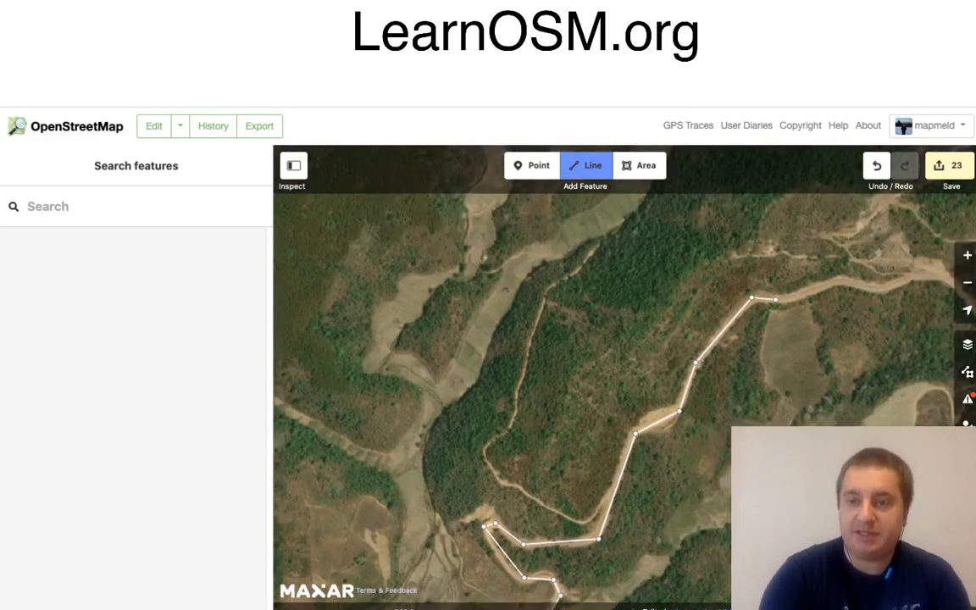
Step: Continue the line east past the small settlement and southeast down to the sharp bend in the road
{"action": "left_click", "coordinate": [785, 301]}
{"action": "left_click", "coordinate": [838, 281]}
{"action": "left_click_drag", "start_coordinate": [881, 336], "coordinate": [572, 428]}
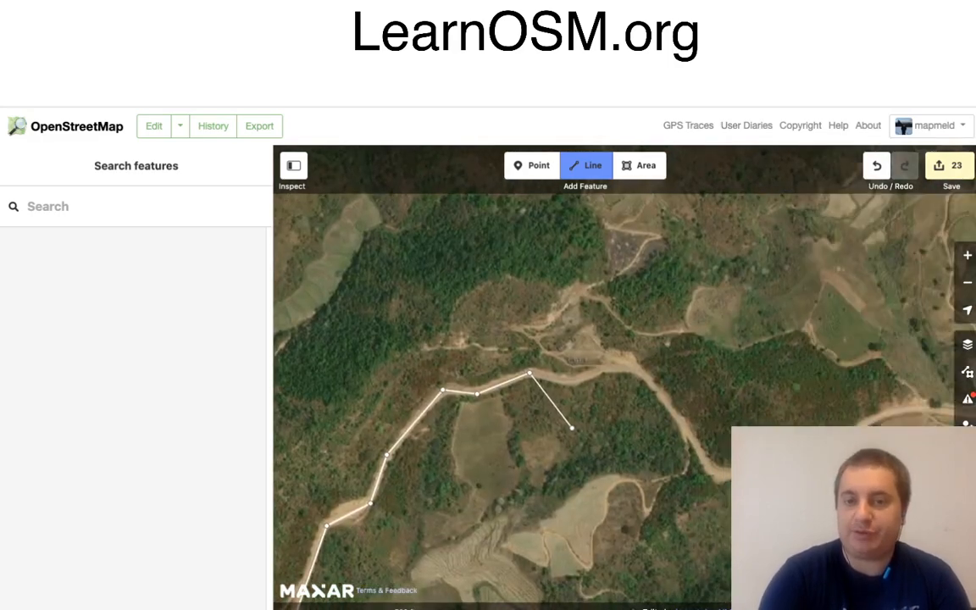
{"action": "left_click", "coordinate": [575, 379]}
{"action": "left_click", "coordinate": [613, 365]}
{"action": "left_click", "coordinate": [637, 371]}
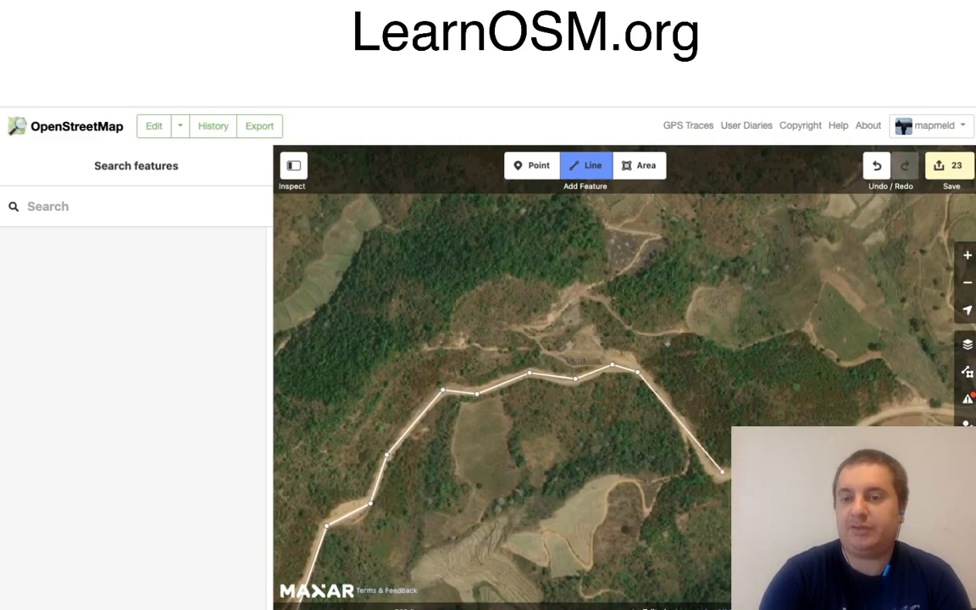
{"action": "left_click", "coordinate": [719, 475]}
{"action": "left_click_drag", "start_coordinate": [794, 517], "coordinate": [447, 501]}
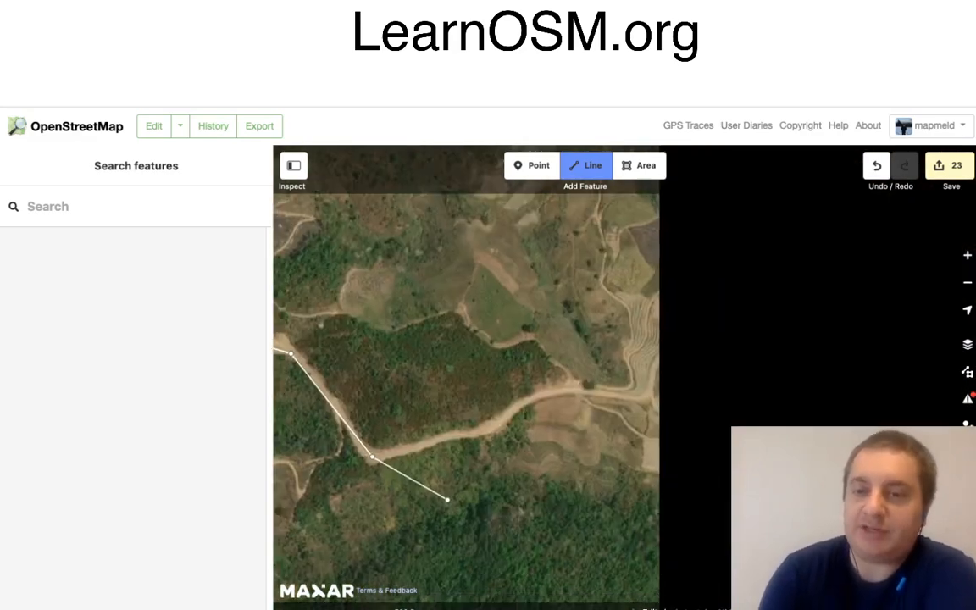
Step: Continue the line from the sharp bend east along the forest edge to the terraced field, and northeast up the road towards the village
{"action": "left_click", "coordinate": [496, 431]}
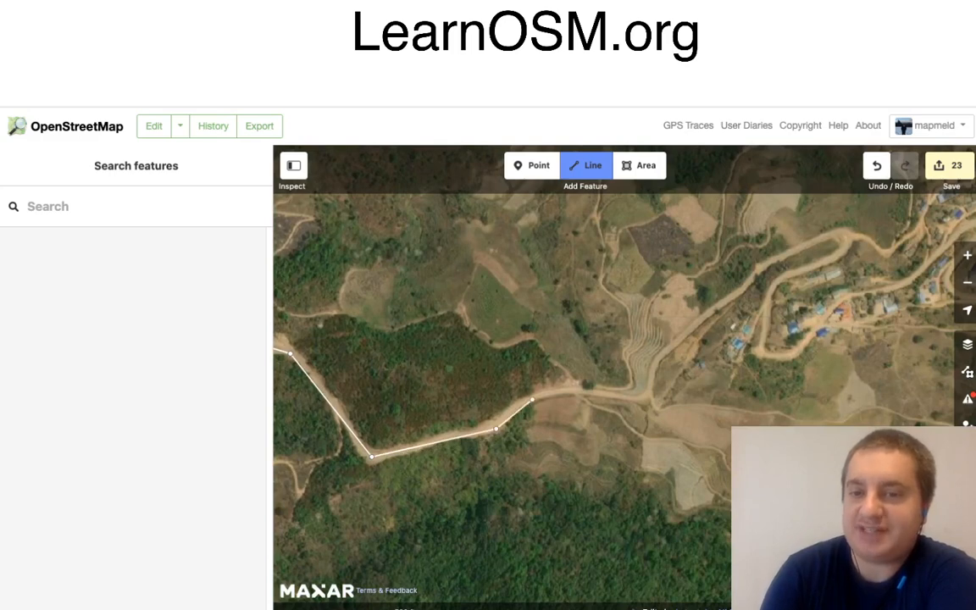
{"action": "left_click", "coordinate": [530, 399]}
{"action": "left_click", "coordinate": [572, 388]}
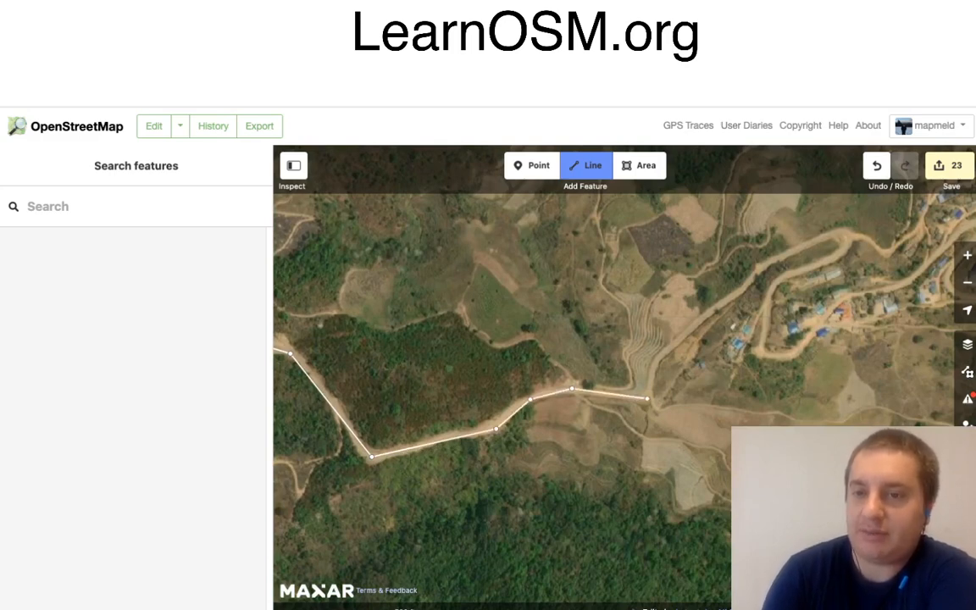
{"action": "left_click", "coordinate": [648, 399]}
{"action": "left_click", "coordinate": [656, 364]}
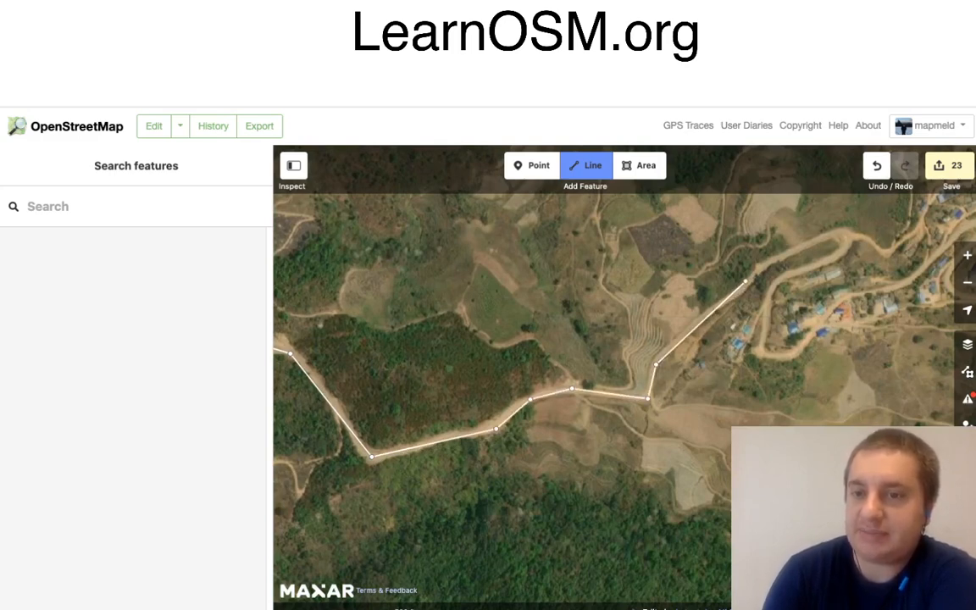
{"action": "left_click", "coordinate": [739, 294]}
{"action": "left_click", "coordinate": [759, 269]}
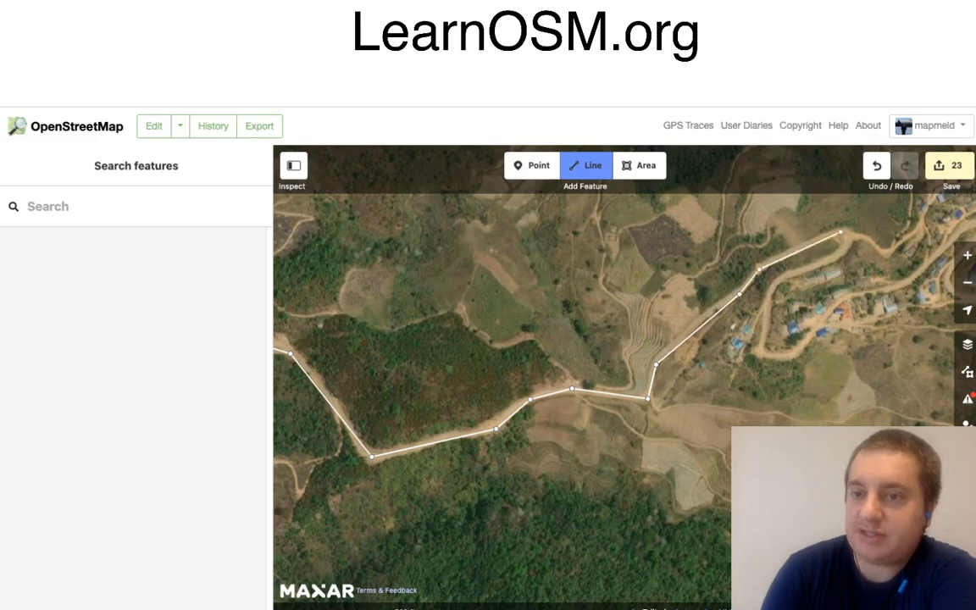
Step: Trace the road around the hairpin northwest of the village and back down to the bend at the village's southwest edge
{"action": "left_click", "coordinate": [837, 255]}
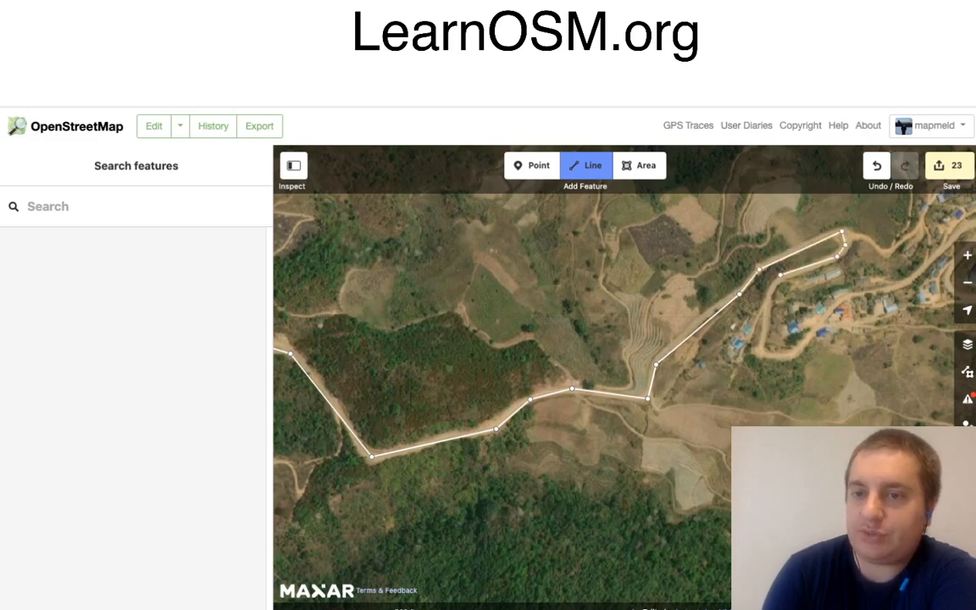
{"action": "left_click", "coordinate": [767, 292]}
{"action": "left_click", "coordinate": [758, 355]}
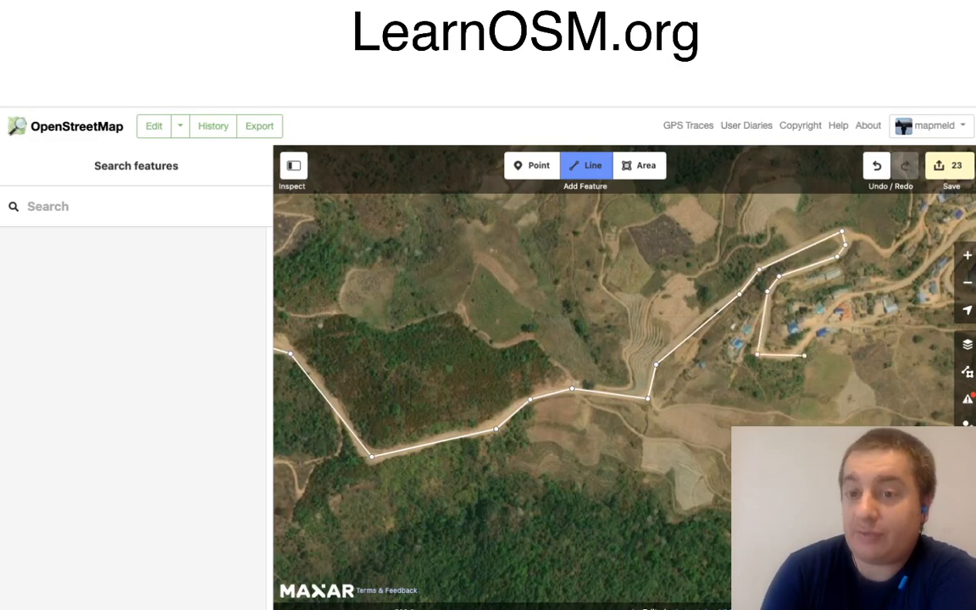
{"action": "left_click_drag", "start_coordinate": [827, 358], "coordinate": [614, 451]}
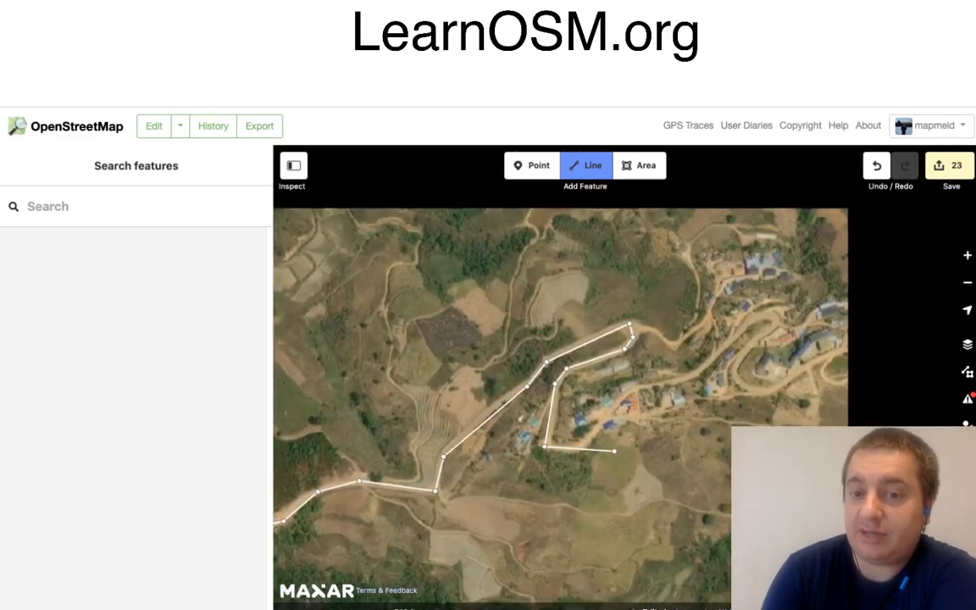
{"action": "left_click", "coordinate": [582, 446]}
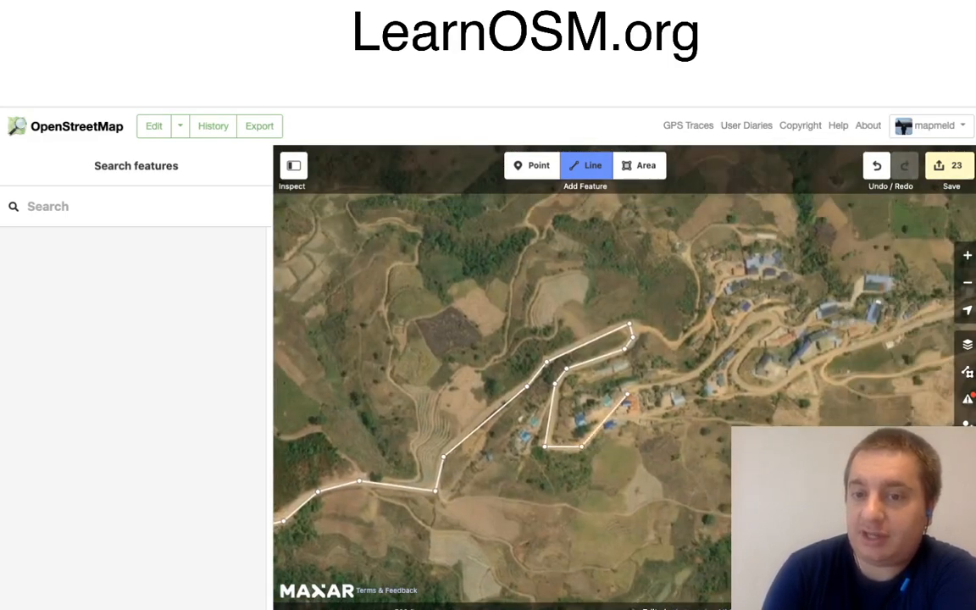
Step: Follow the road northeast through the village houses, around the second hairpin and back down to the road along the village's south side
{"action": "left_click", "coordinate": [631, 391]}
{"action": "left_click", "coordinate": [698, 375]}
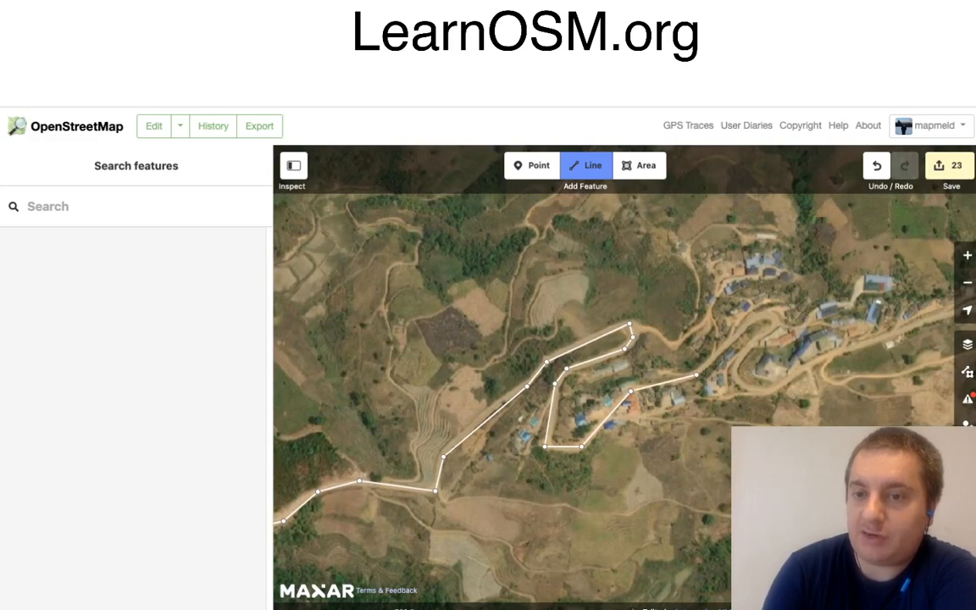
{"action": "left_click", "coordinate": [754, 320]}
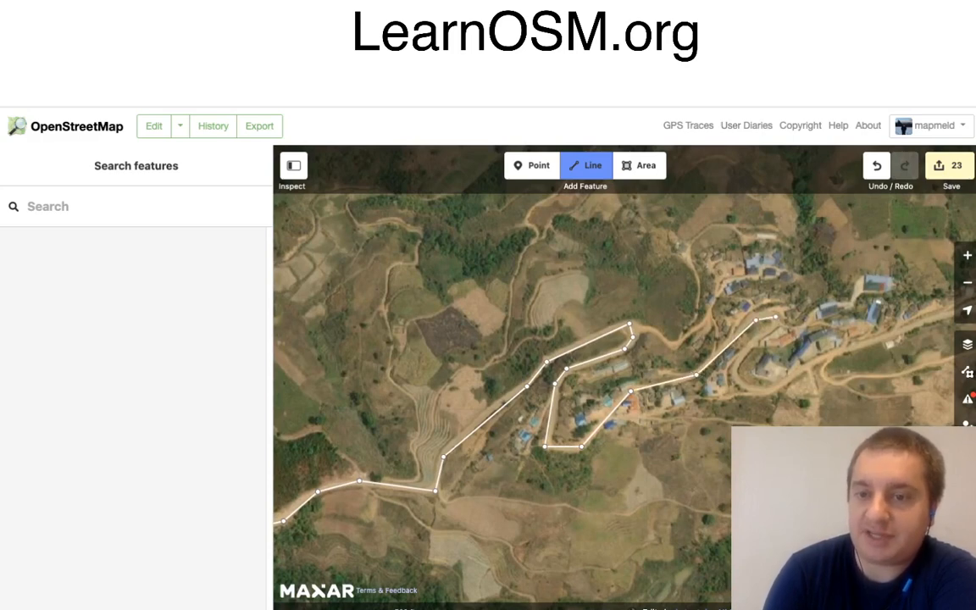
{"action": "left_click", "coordinate": [776, 323]}
{"action": "left_click", "coordinate": [752, 344]}
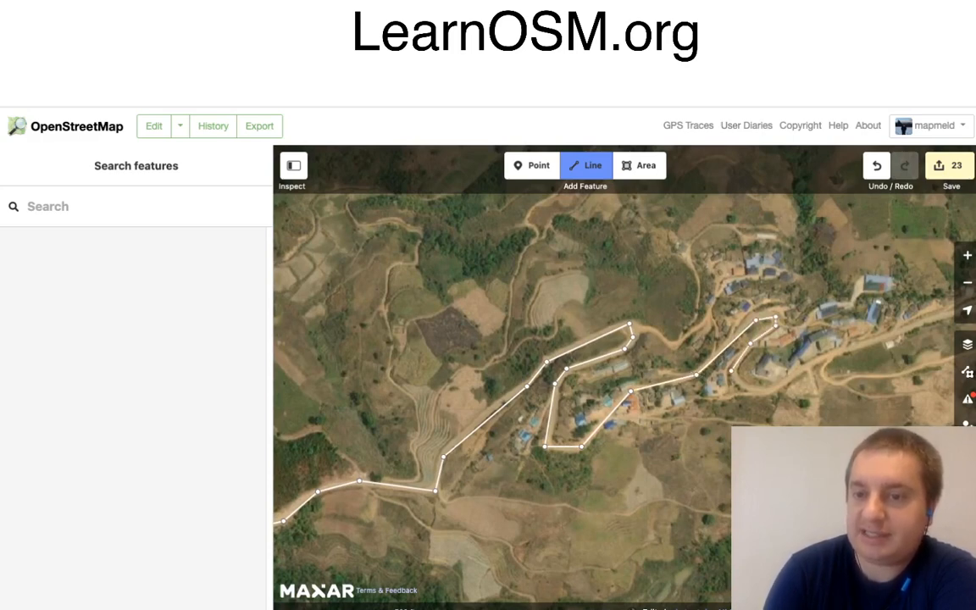
{"action": "left_click", "coordinate": [774, 387]}
Step: Continue the line northeast out of the village and around the forest edge, past the turn-off to the small isolated building
{"action": "left_click_drag", "start_coordinate": [859, 370], "coordinate": [495, 425]}
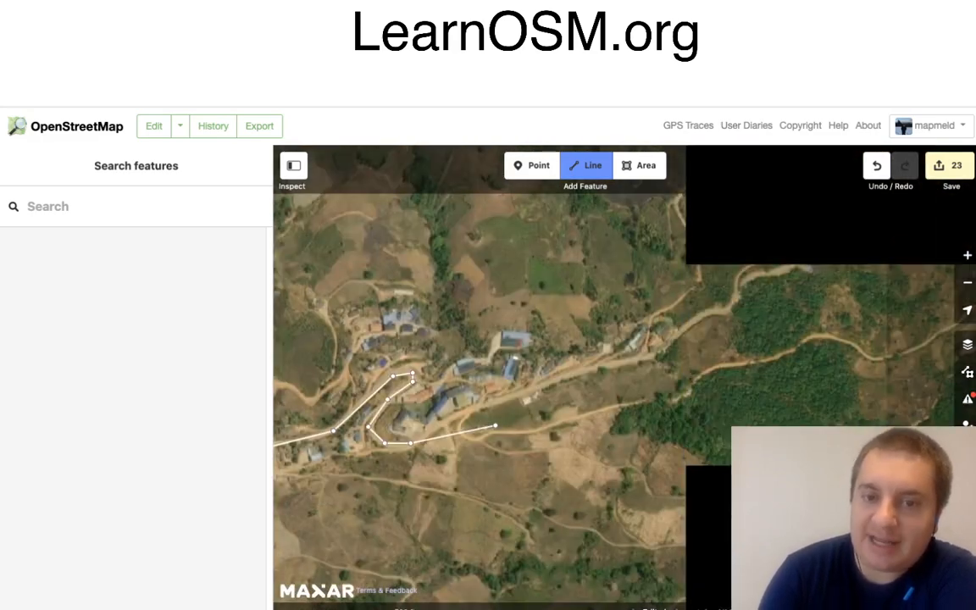
{"action": "left_click", "coordinate": [470, 409]}
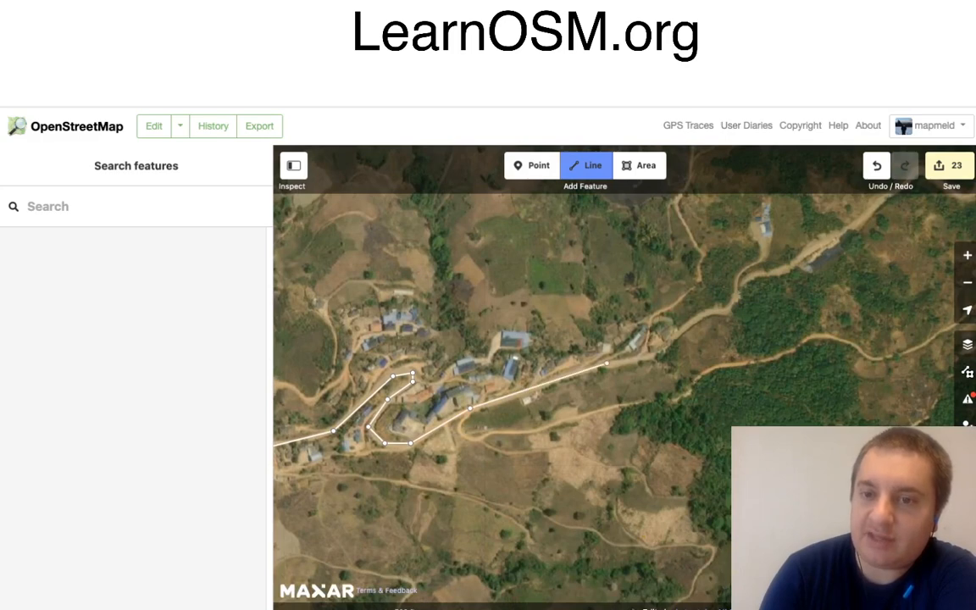
{"action": "left_click", "coordinate": [595, 364]}
{"action": "left_click", "coordinate": [659, 354]}
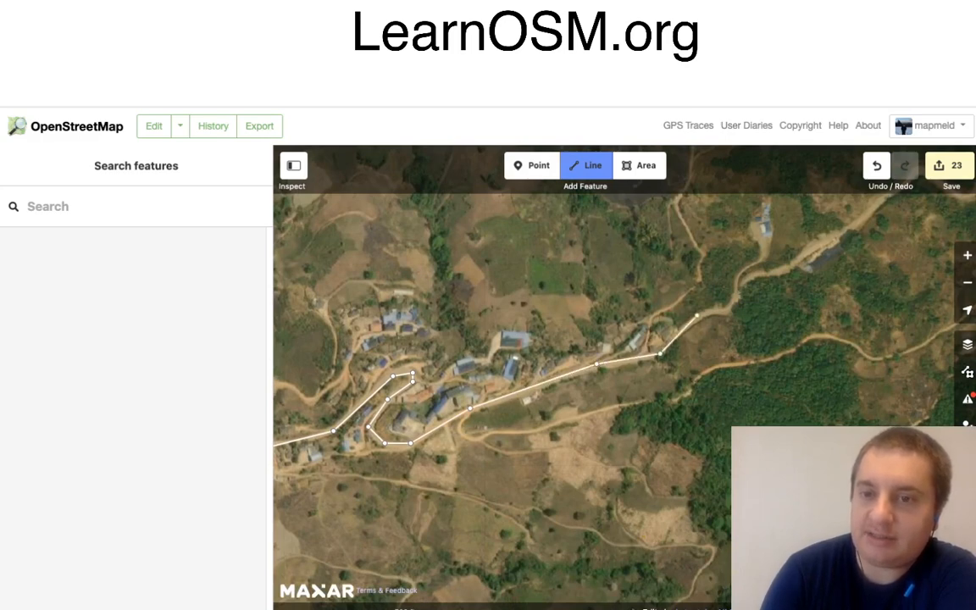
{"action": "left_click", "coordinate": [705, 315]}
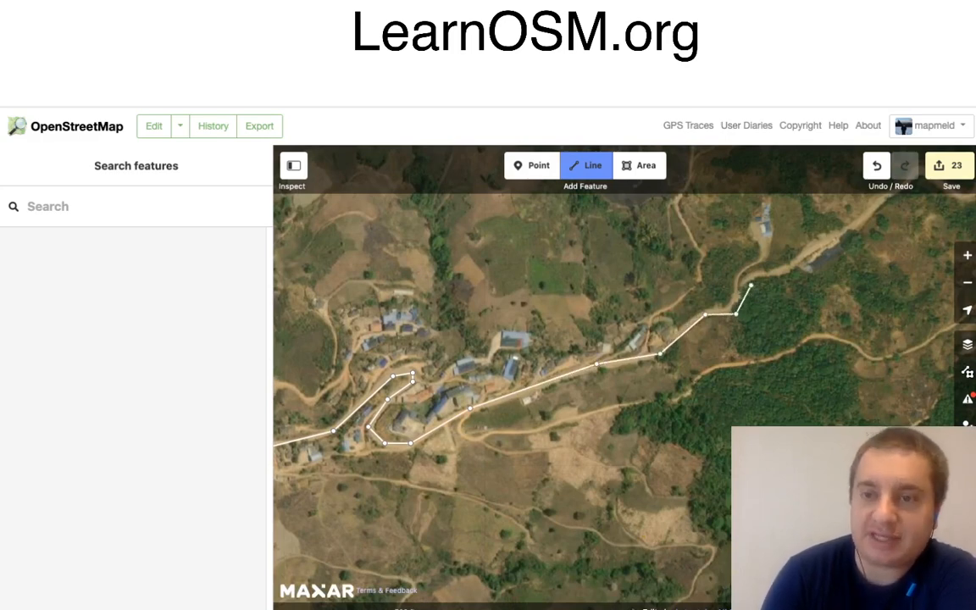
{"action": "left_click", "coordinate": [749, 275]}
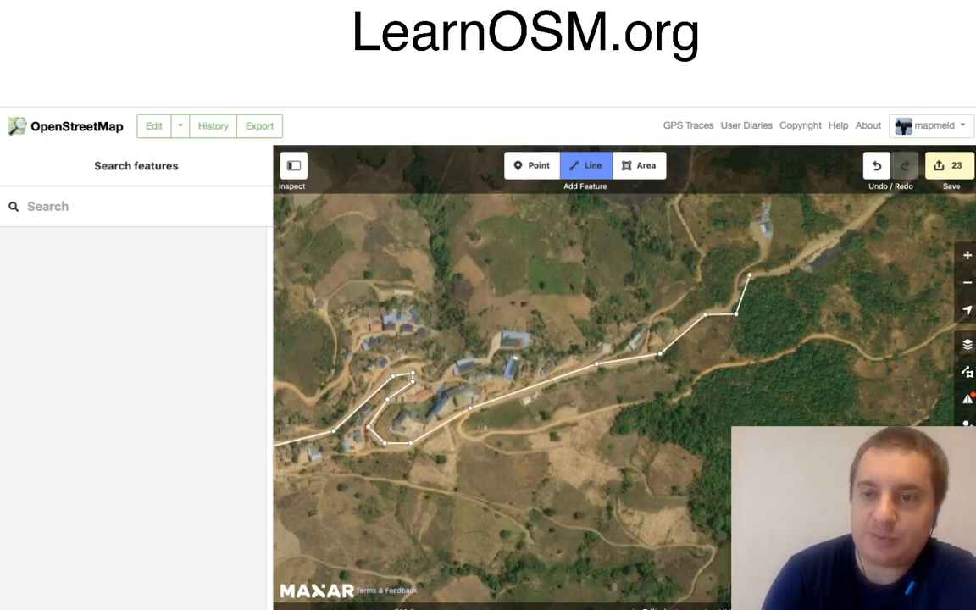
{"action": "left_click", "coordinate": [788, 269]}
Step: Follow the road northeast past the dark patch, through the zigzag in the forest and around the bend to the north
{"action": "left_click_drag", "start_coordinate": [863, 257], "coordinate": [606, 418]}
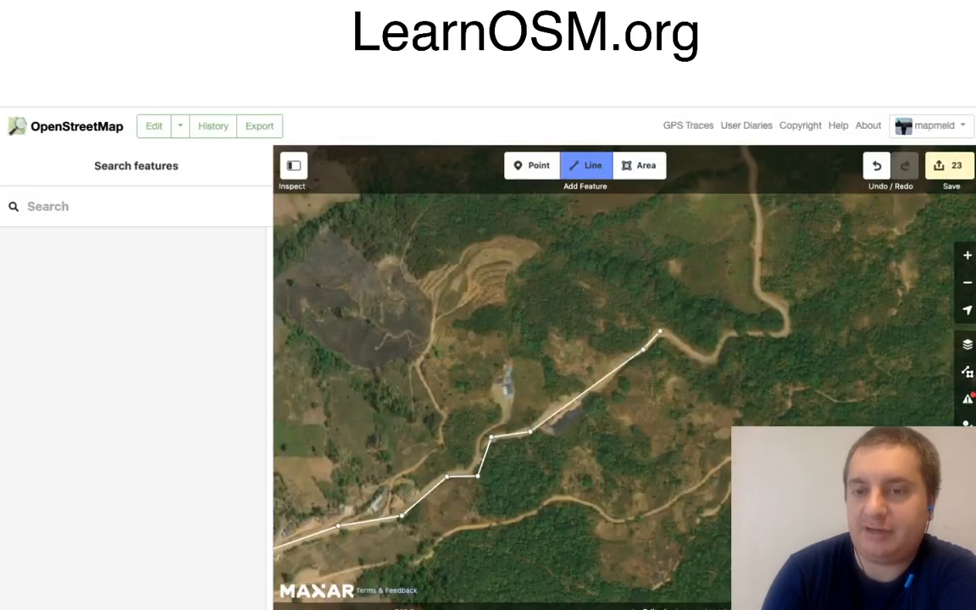
{"action": "left_click", "coordinate": [660, 331]}
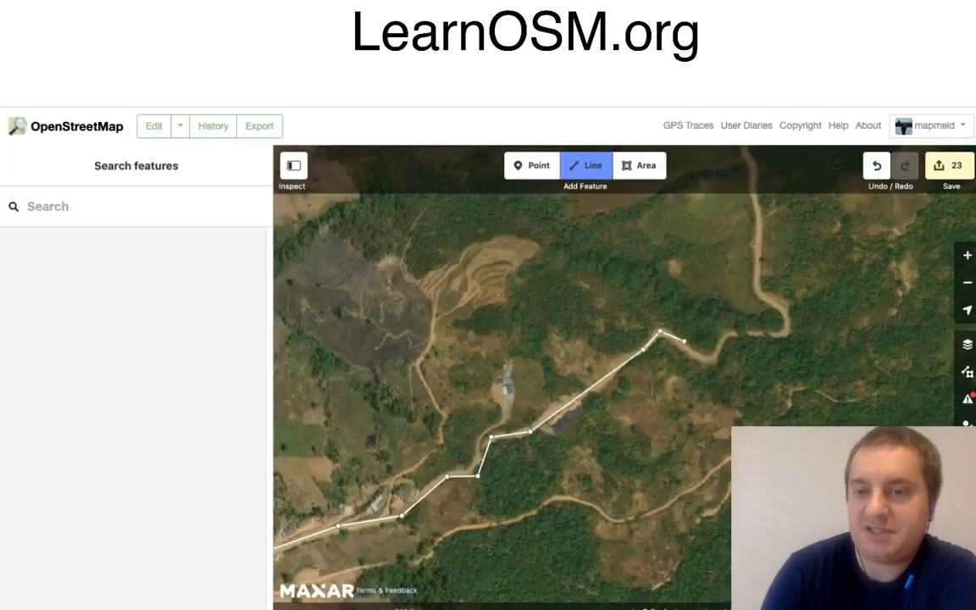
{"action": "left_click", "coordinate": [706, 359]}
{"action": "left_click", "coordinate": [728, 336]}
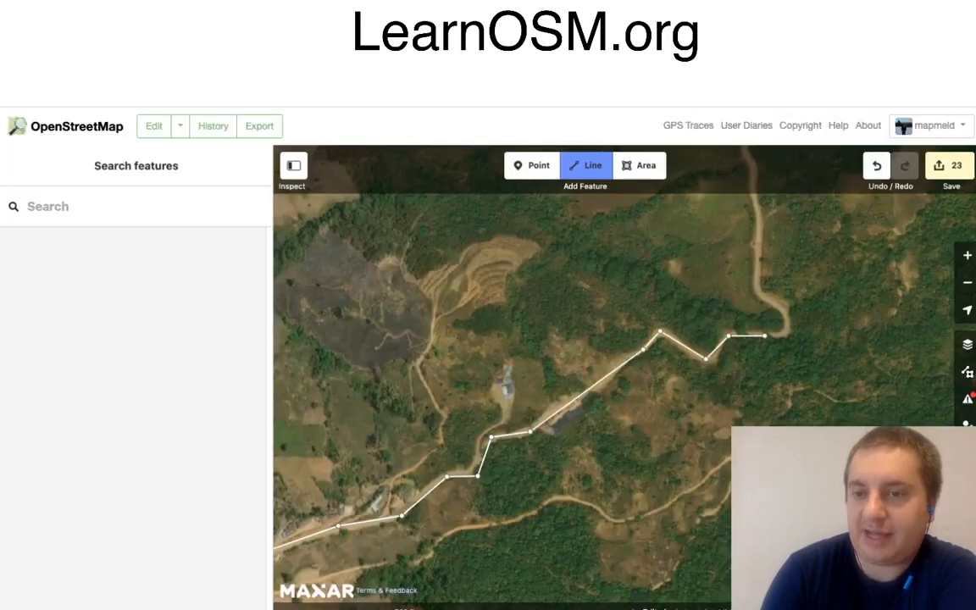
{"action": "left_click", "coordinate": [790, 336]}
{"action": "left_click", "coordinate": [788, 308]}
{"action": "left_click", "coordinate": [756, 291]}
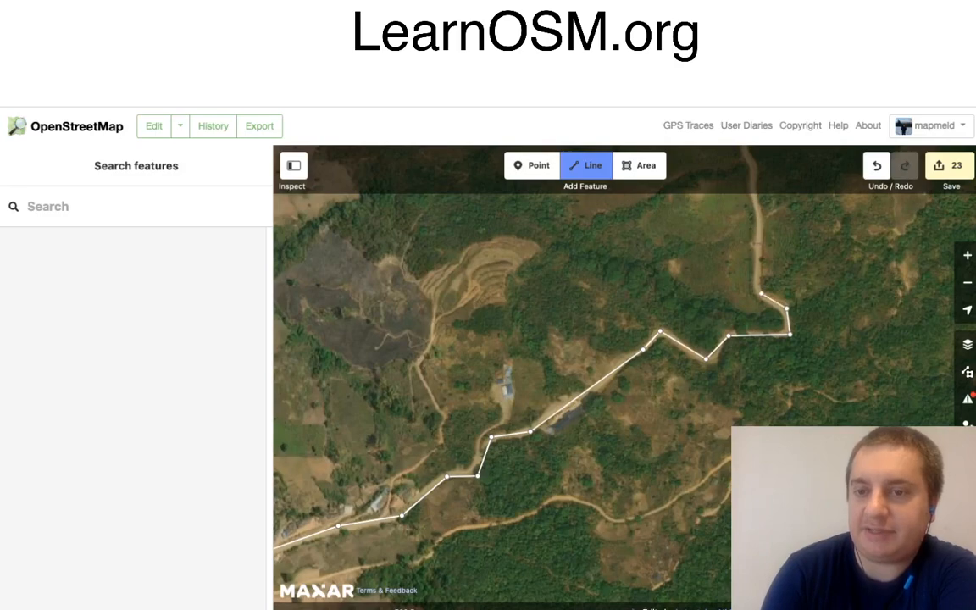
Step: Trace the winding road north past the large oval field to the curve beside the small pale clearing
{"action": "left_click_drag", "start_coordinate": [821, 278], "coordinate": [778, 483]}
{"action": "left_click", "coordinate": [710, 373]}
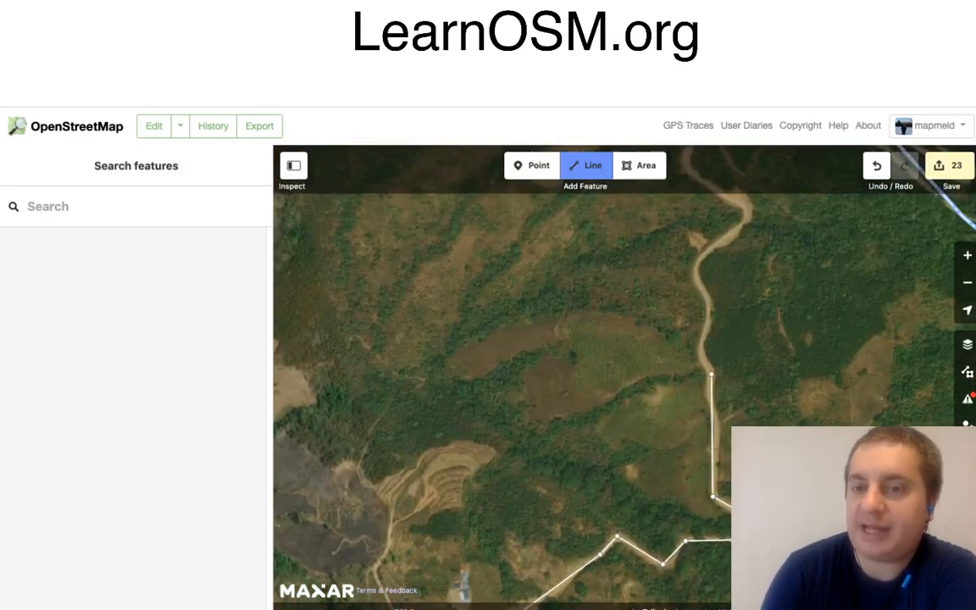
{"action": "left_click", "coordinate": [699, 350]}
{"action": "left_click", "coordinate": [710, 310]}
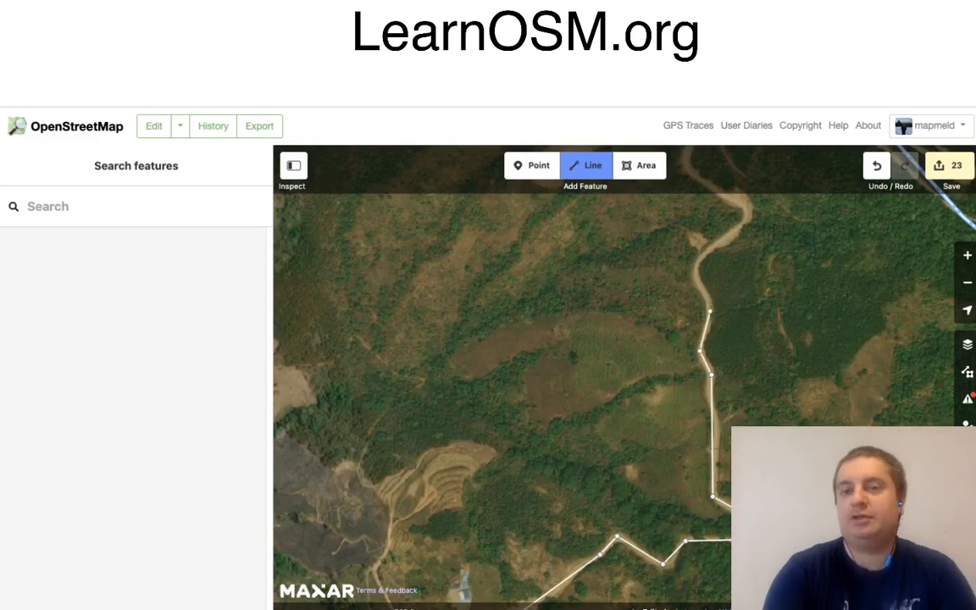
{"action": "left_click", "coordinate": [695, 263]}
{"action": "left_click", "coordinate": [699, 277]}
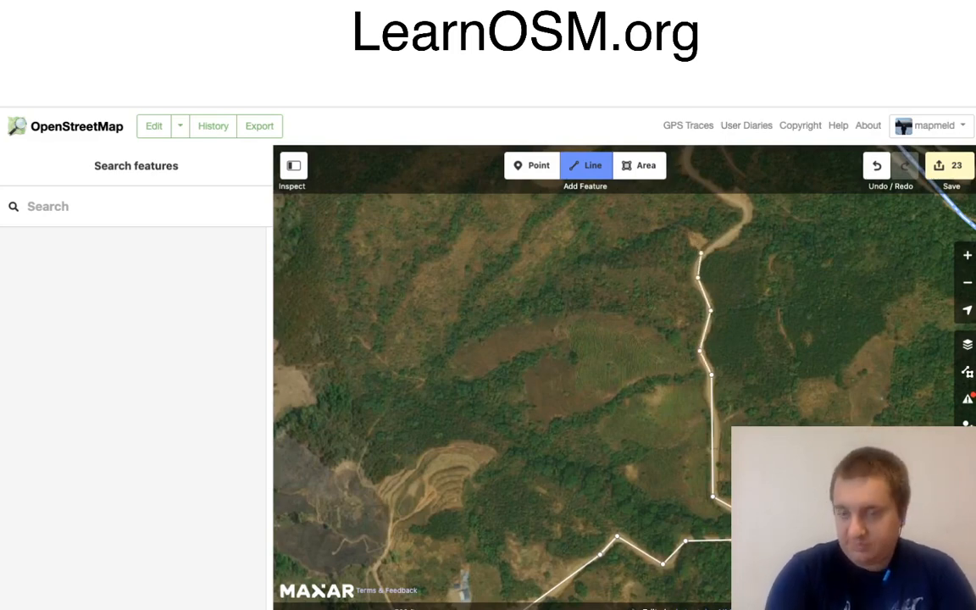
{"action": "left_click", "coordinate": [701, 252]}
{"action": "left_click", "coordinate": [744, 224]}
Step: Continue the line around the curve, northwest along the forest road and north beside the long bare clearing
{"action": "left_click_drag", "start_coordinate": [779, 225], "coordinate": [734, 442]}
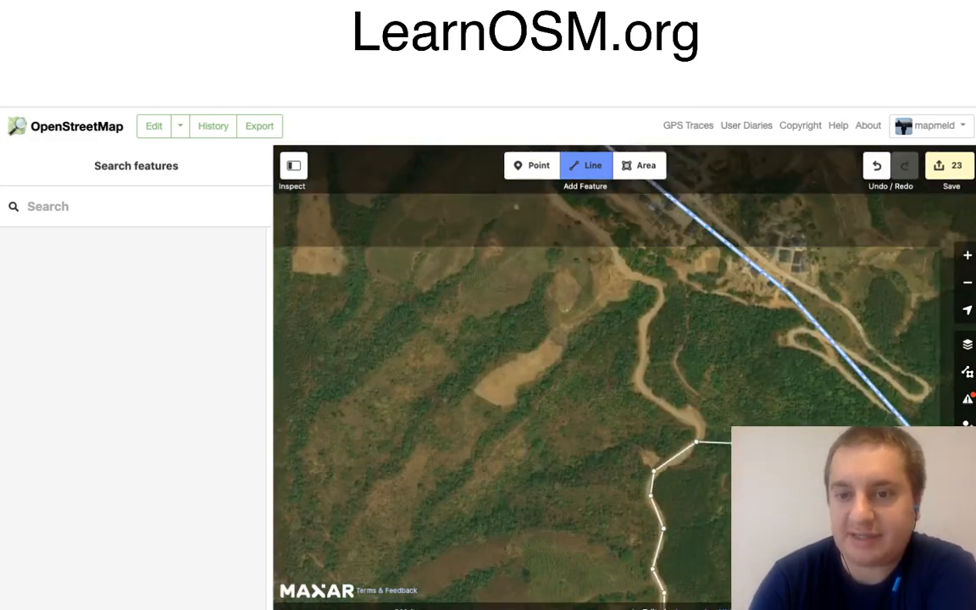
{"action": "left_click", "coordinate": [699, 421]}
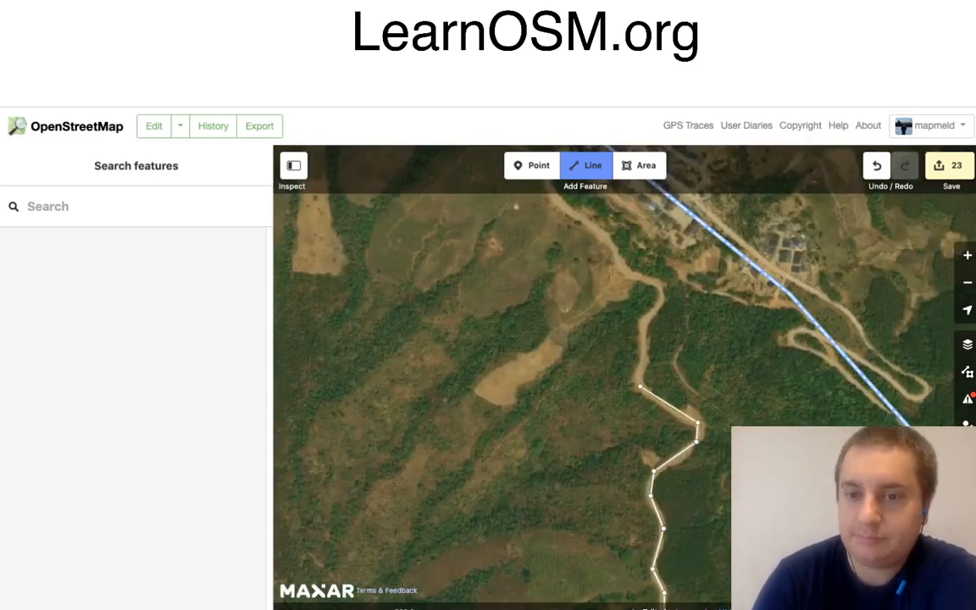
{"action": "left_click", "coordinate": [644, 364]}
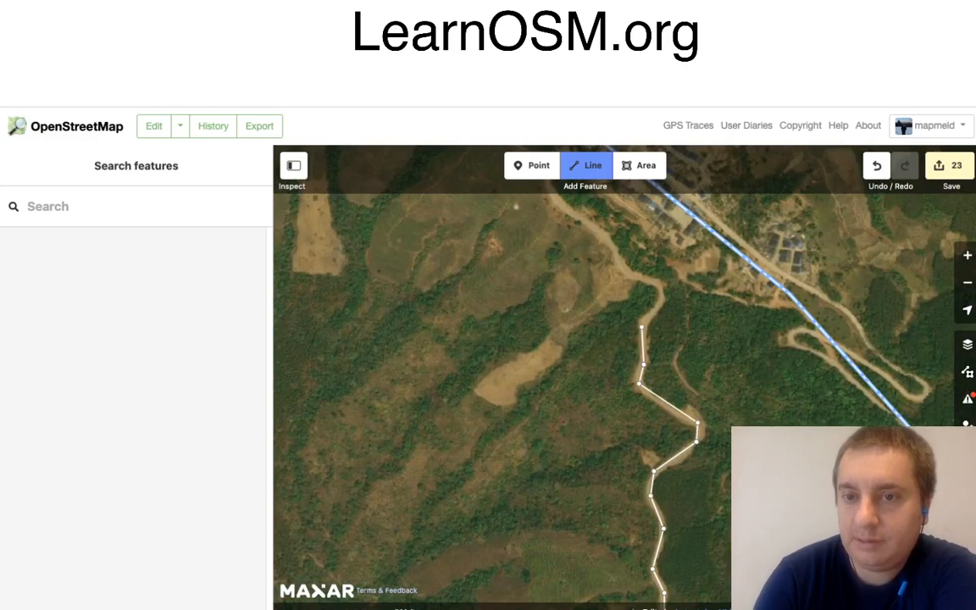
{"action": "left_click", "coordinate": [642, 327]}
Step: Follow the road past the widened clearing and northwest to the track junction southwest of the administrative boundary
{"action": "scroll", "coordinate": [660, 285], "scroll_direction": "up", "scroll_amount": 5}
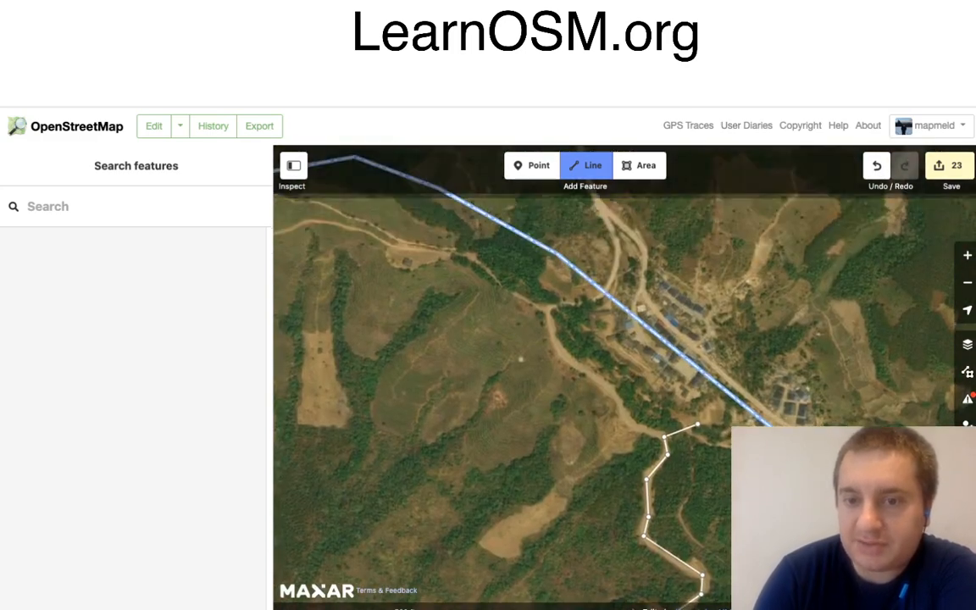
{"action": "left_click", "coordinate": [630, 426]}
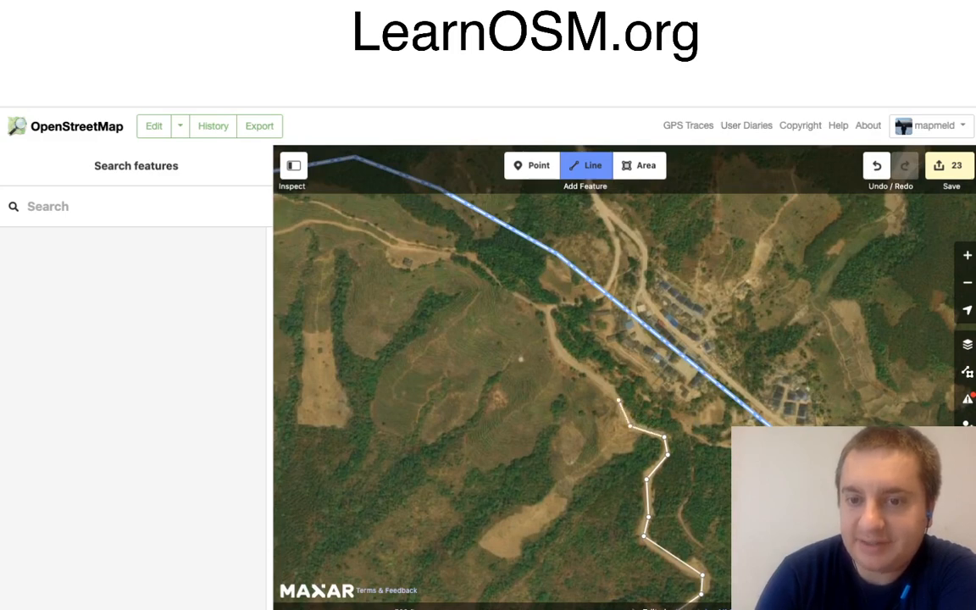
{"action": "left_click", "coordinate": [612, 391]}
{"action": "left_click", "coordinate": [562, 356]}
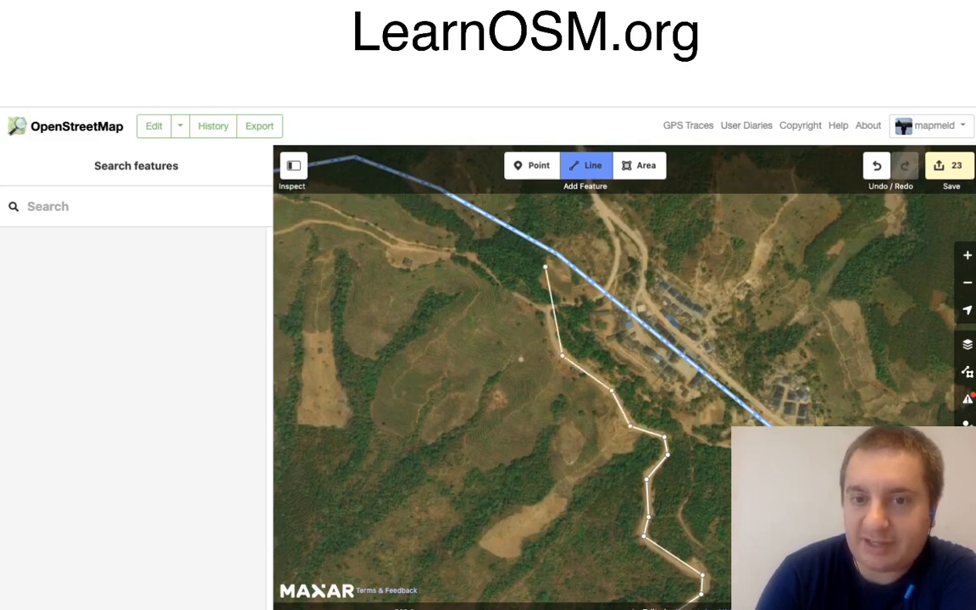
{"action": "left_click", "coordinate": [543, 305]}
Step: Trace the connecting road from the junction east across the administrative boundary and north to the main road fork
{"action": "mouse_move", "coordinate": [494, 300]}
{"action": "left_mouse_down"}
{"action": "mouse_move", "coordinate": [505, 366]}
{"action": "mouse_move", "coordinate": [555, 433]}
{"action": "left_mouse_up"}
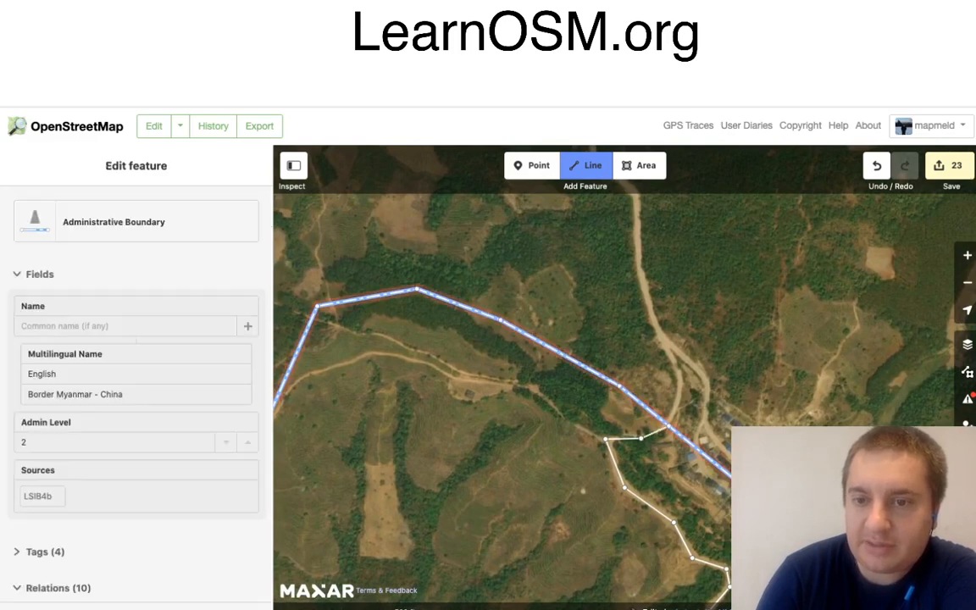
{"action": "left_click", "coordinate": [680, 379]}
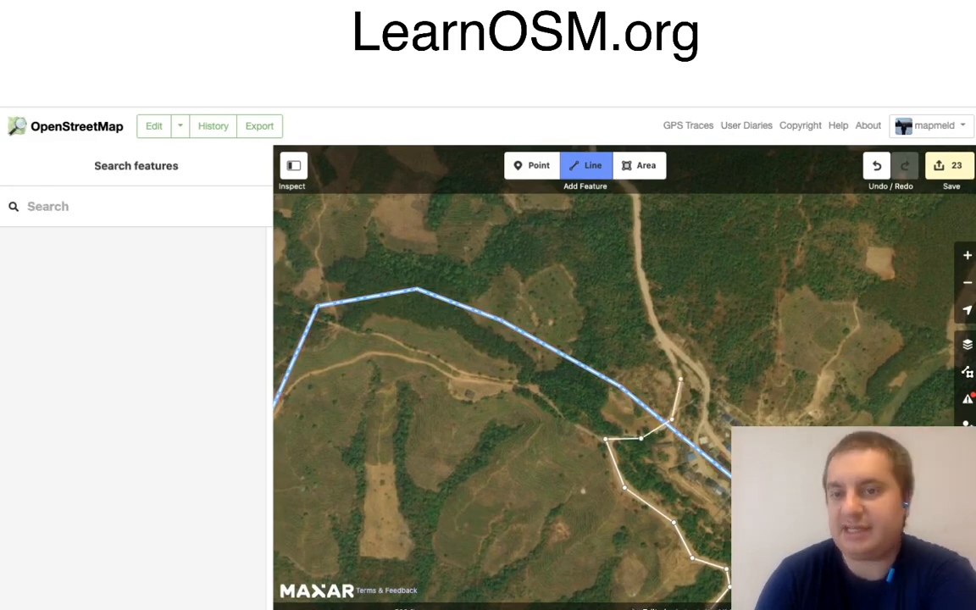
{"action": "left_click", "coordinate": [661, 333]}
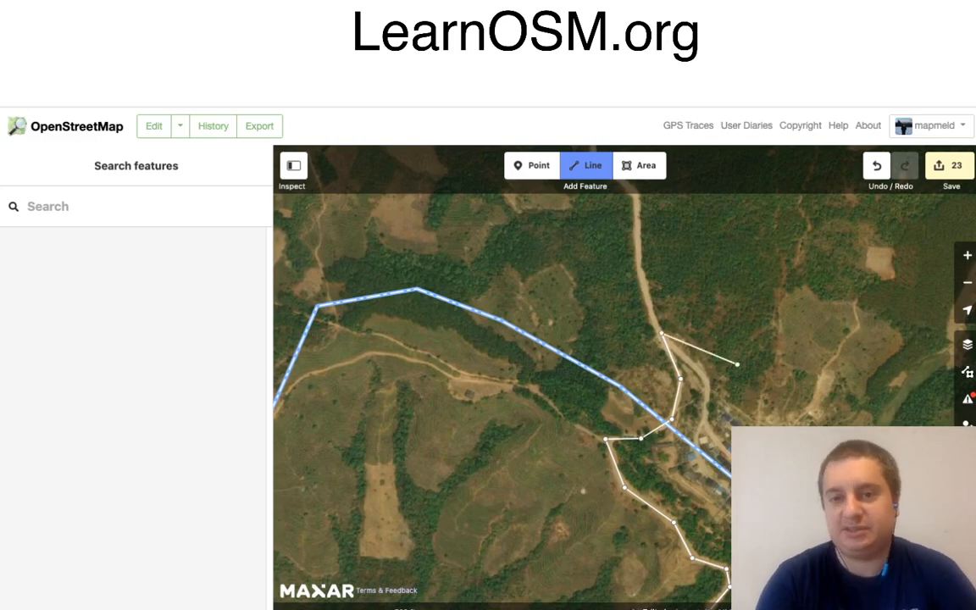
Step: Finish the traced line at the fork, classify it as Minor/Unclassified Road, and deselect it
{"action": "key", "text": "Return"}
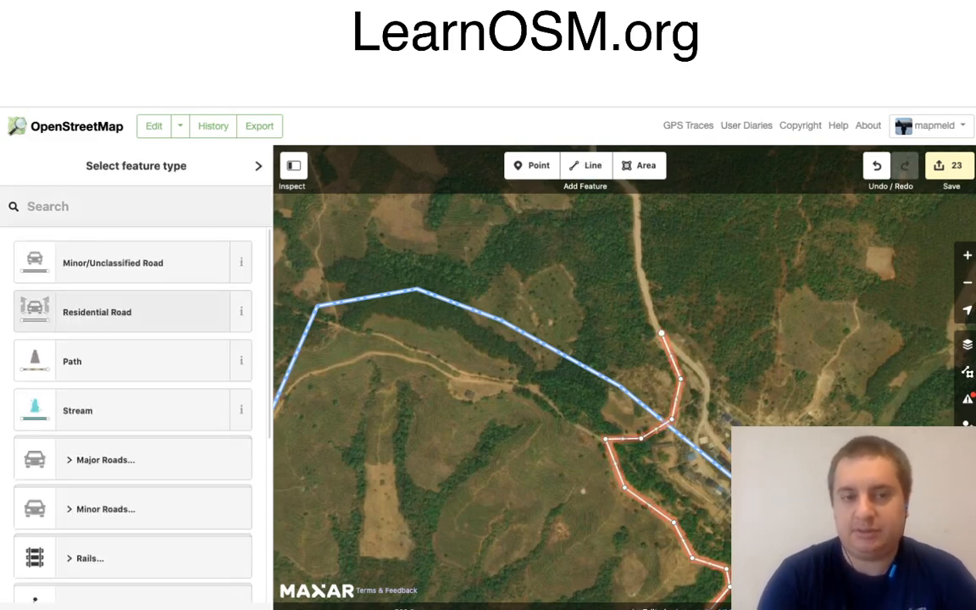
{"action": "key", "text": "Return"}
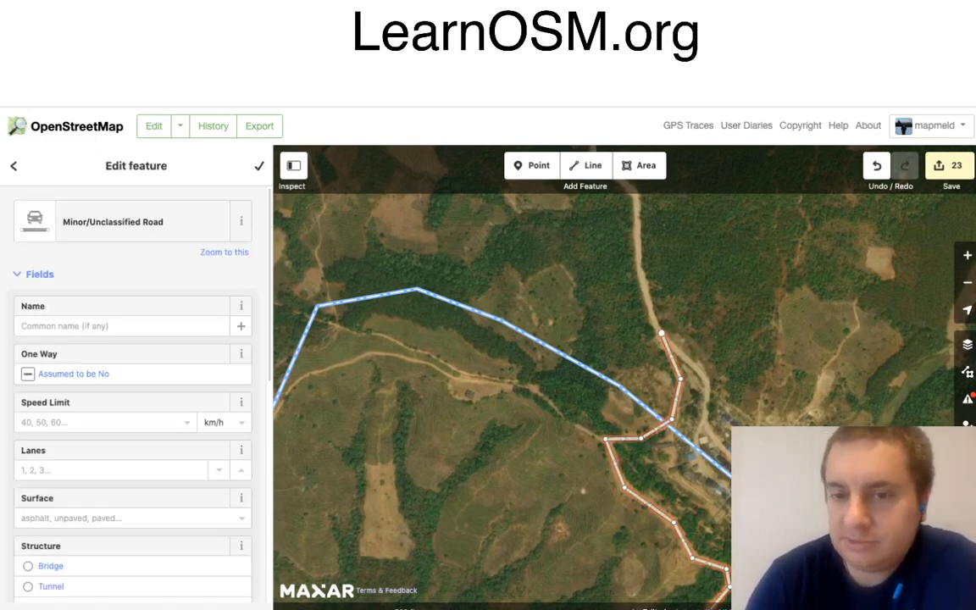
{"action": "key", "text": "Escape"}
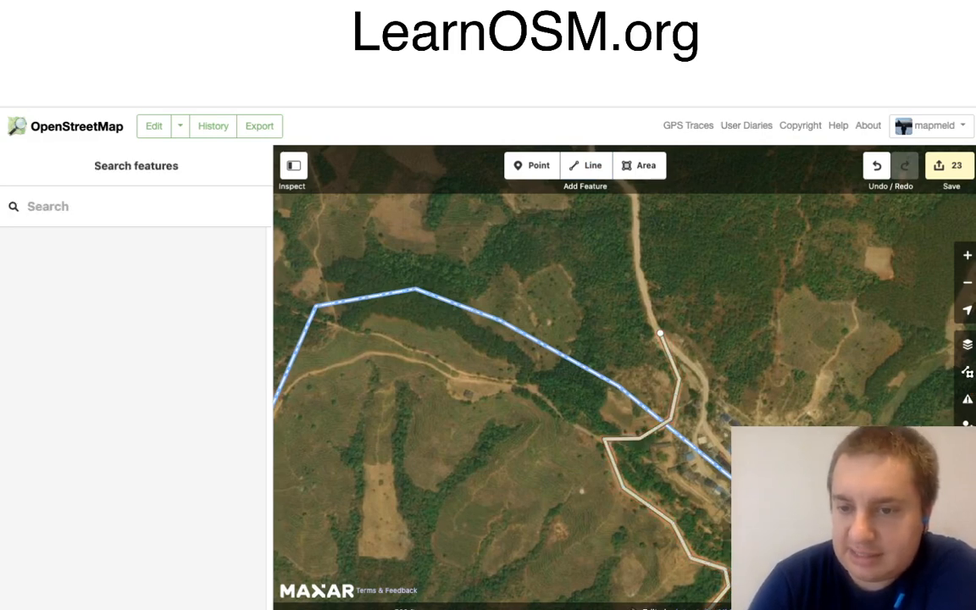
Step: Start a new line just below the road fork and trace the road southeast through the village, past the smaller housing cluster
{"action": "mouse_move", "coordinate": [593, 381]}
{"action": "left_mouse_down"}
{"action": "mouse_move", "coordinate": [519, 345]}
{"action": "mouse_move", "coordinate": [372, 300]}
{"action": "left_mouse_up"}
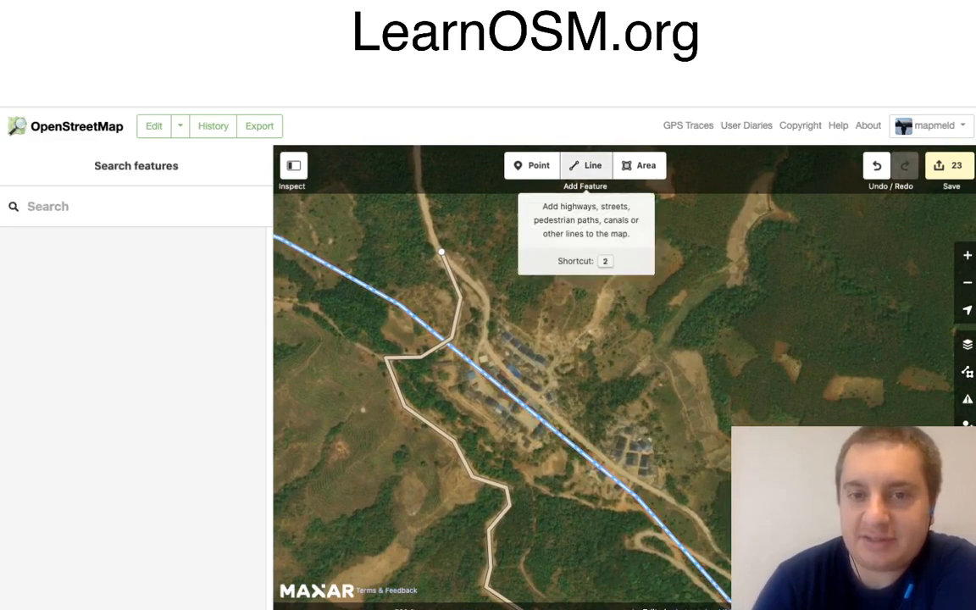
{"action": "left_click", "coordinate": [586, 166]}
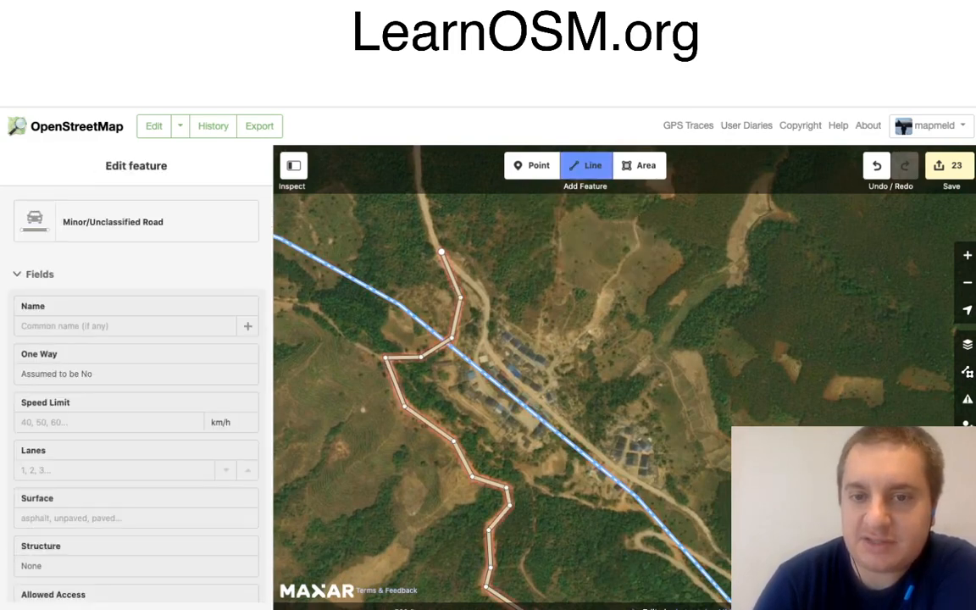
{"action": "left_click", "coordinate": [442, 251]}
{"action": "left_click", "coordinate": [483, 292]}
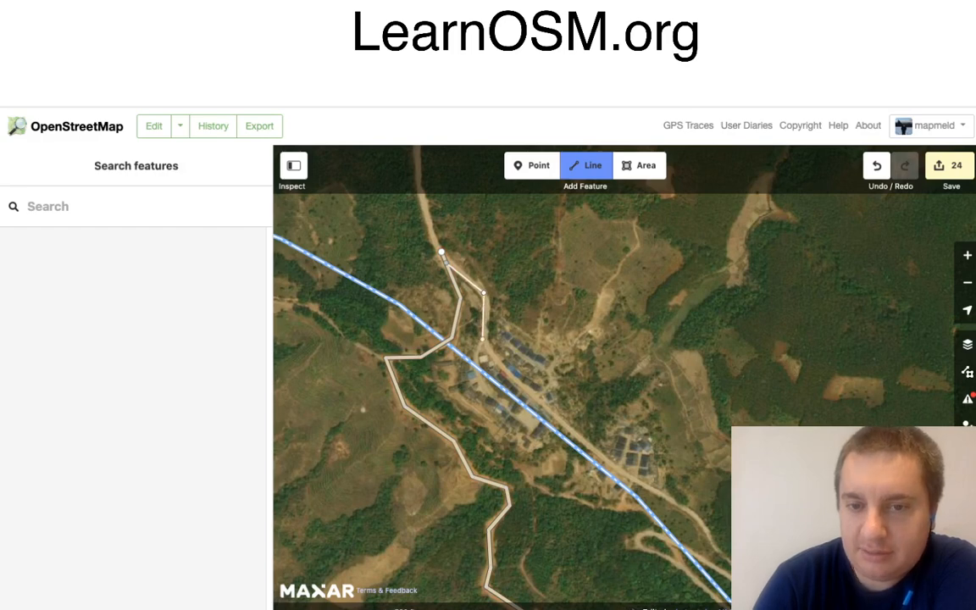
{"action": "left_click", "coordinate": [482, 339]}
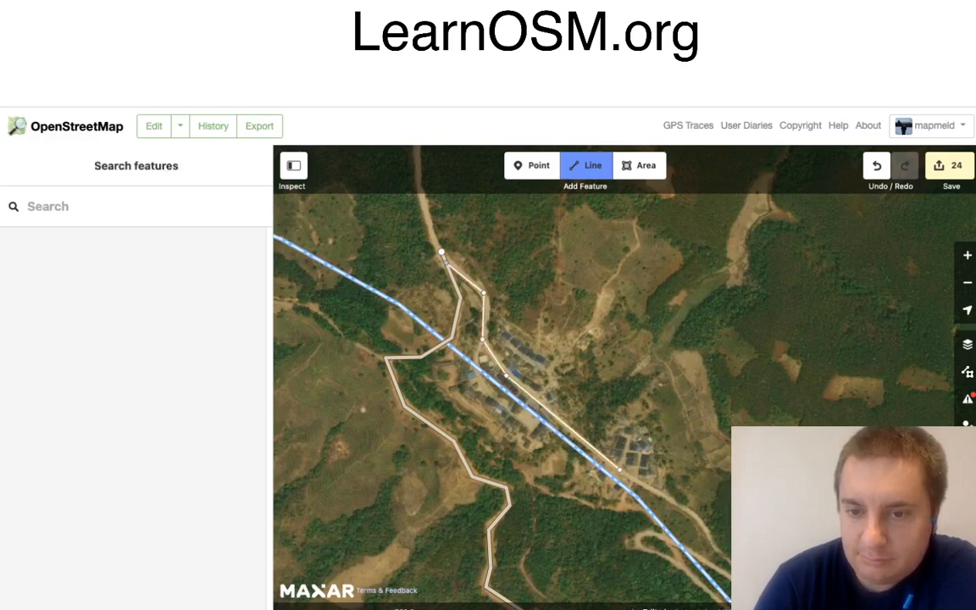
{"action": "left_click", "coordinate": [619, 470]}
{"action": "left_click", "coordinate": [673, 502]}
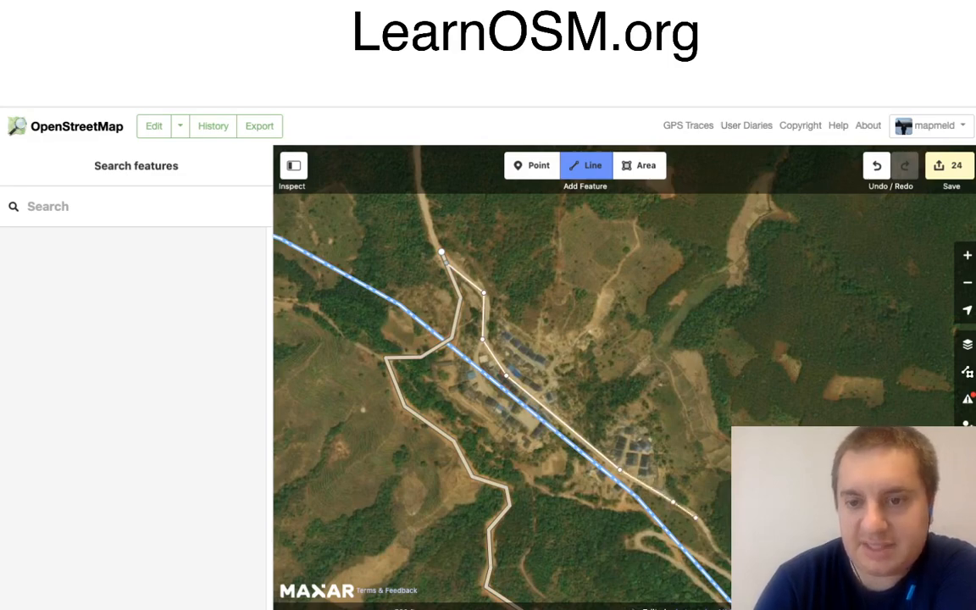
{"action": "left_click", "coordinate": [698, 518]}
Step: Continue the line southeast to the eastern hairpin bend and around it, heading back northwest
{"action": "left_click_drag", "start_coordinate": [771, 555], "coordinate": [642, 404]}
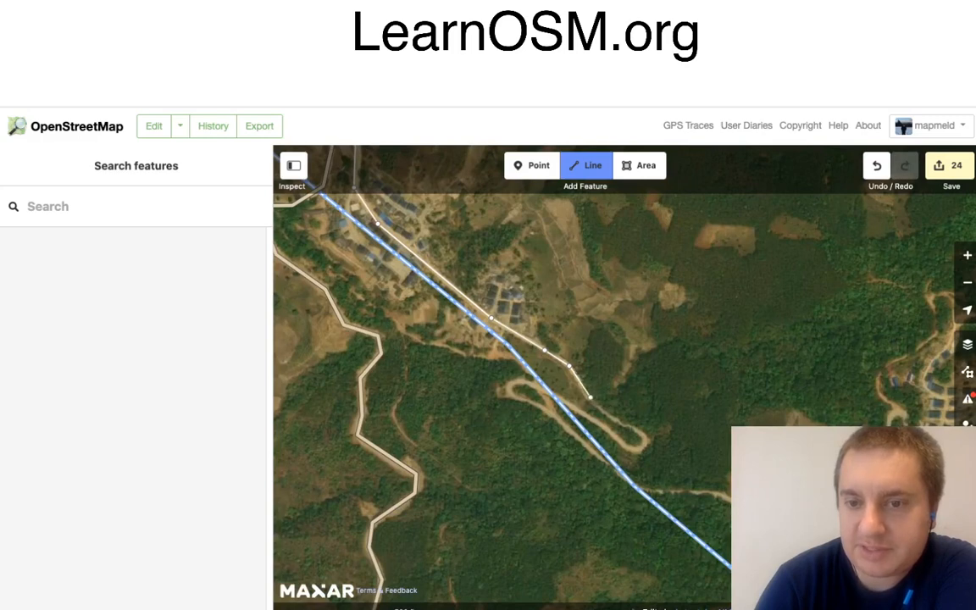
{"action": "left_click", "coordinate": [591, 396]}
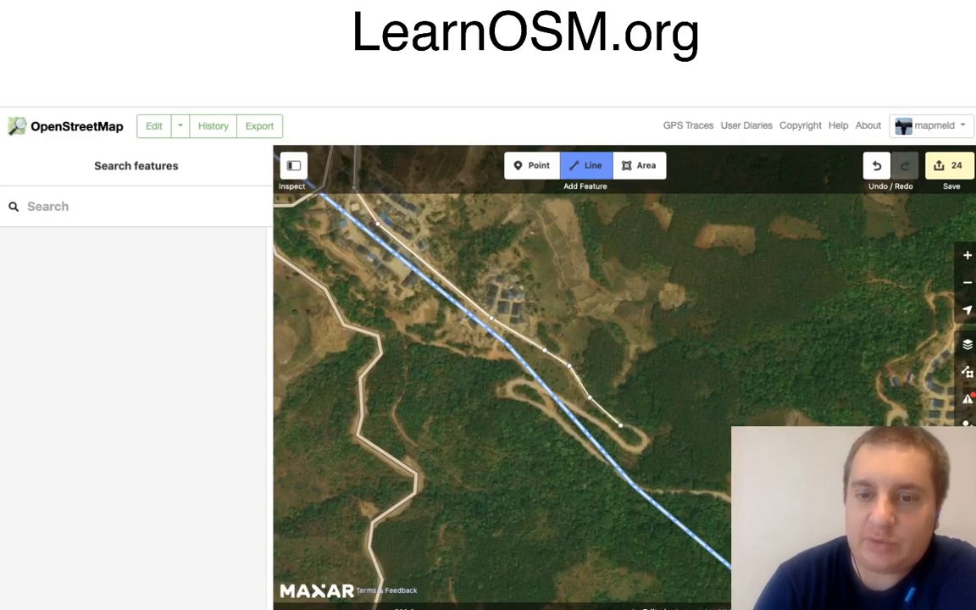
{"action": "left_click", "coordinate": [620, 426]}
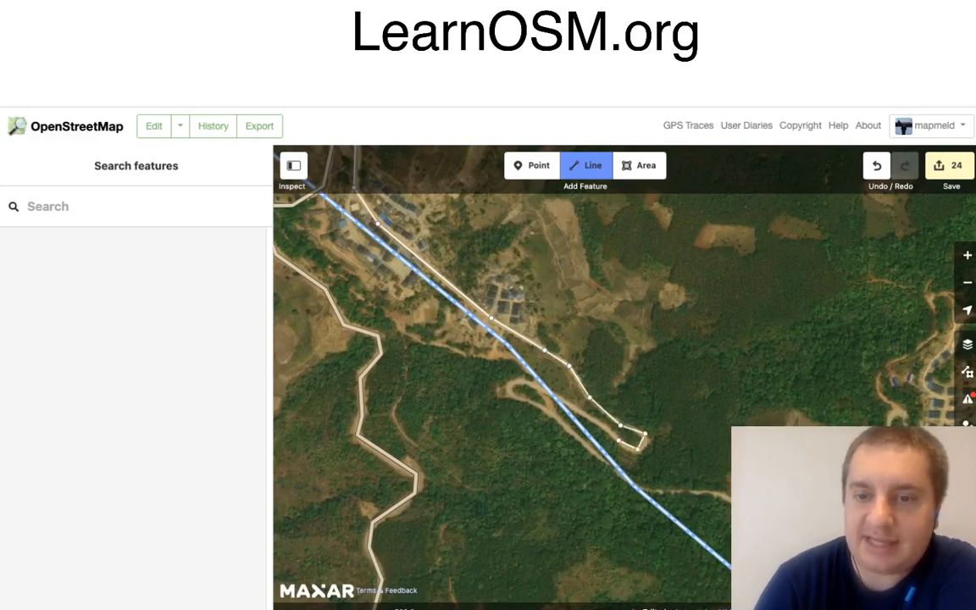
{"action": "left_click", "coordinate": [638, 449]}
{"action": "left_click", "coordinate": [619, 442]}
{"action": "left_click", "coordinate": [603, 426]}
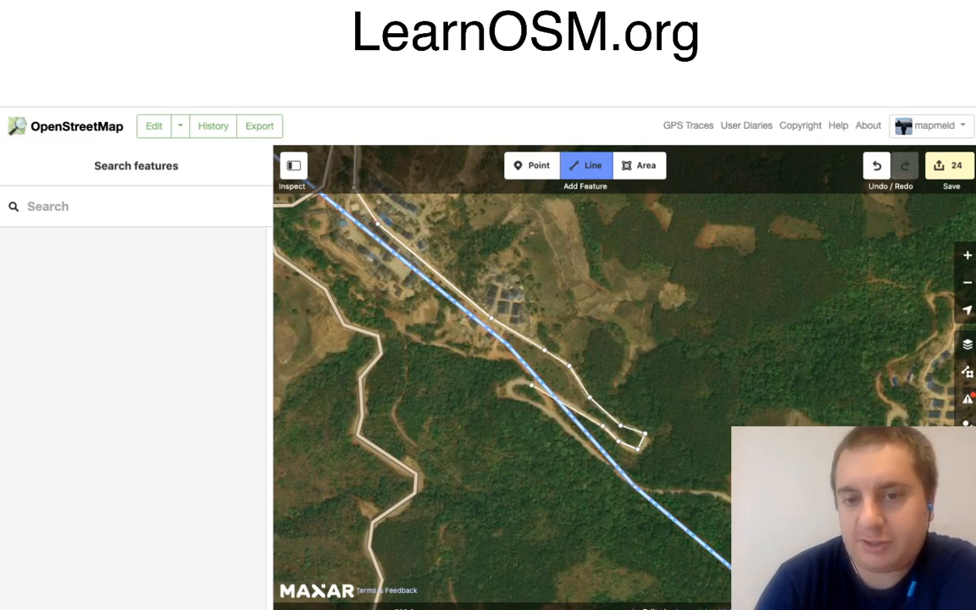
Step: Follow the road northwest around the western hairpin bend and back southeast across the administrative boundary
{"action": "left_click", "coordinate": [531, 386]}
{"action": "left_click", "coordinate": [514, 382]}
{"action": "left_click", "coordinate": [507, 392]}
{"action": "left_click", "coordinate": [515, 398]}
{"action": "left_click", "coordinate": [553, 416]}
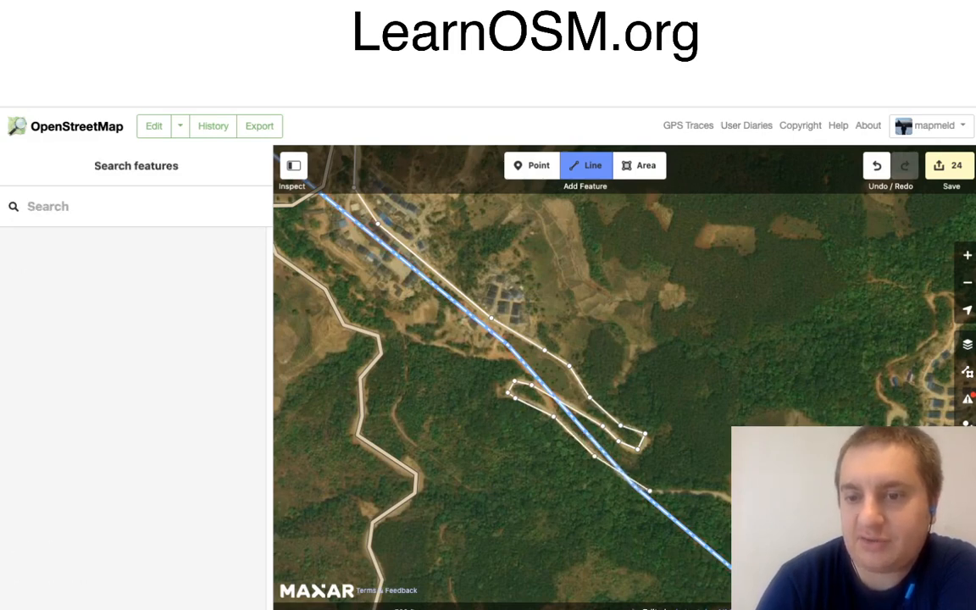
{"action": "left_click", "coordinate": [651, 490]}
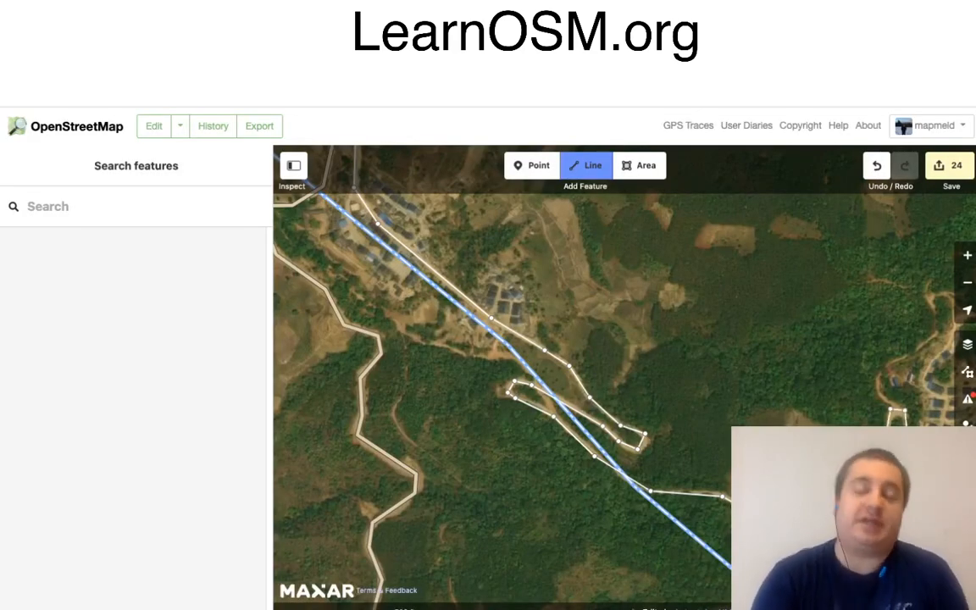
Step: Extend the line east to the tight bend beside the eastern village and southwest, then south into the forest
{"action": "left_click_drag", "start_coordinate": [593, 407], "coordinate": [544, 305]}
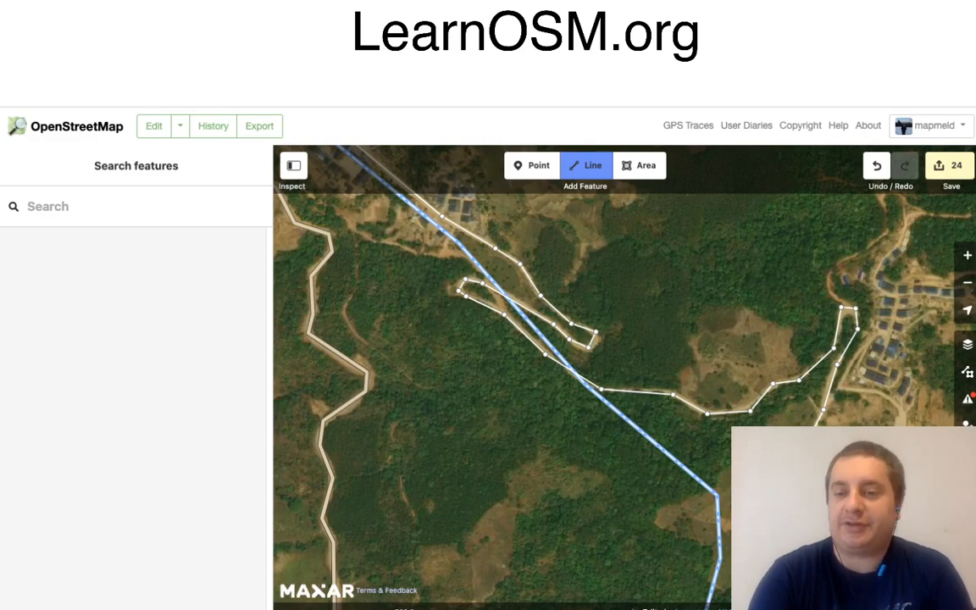
{"action": "scroll", "coordinate": [625, 377], "scroll_direction": "down", "scroll_amount": 1}
{"action": "scroll", "coordinate": [624, 377], "scroll_direction": "down", "scroll_amount": 1}
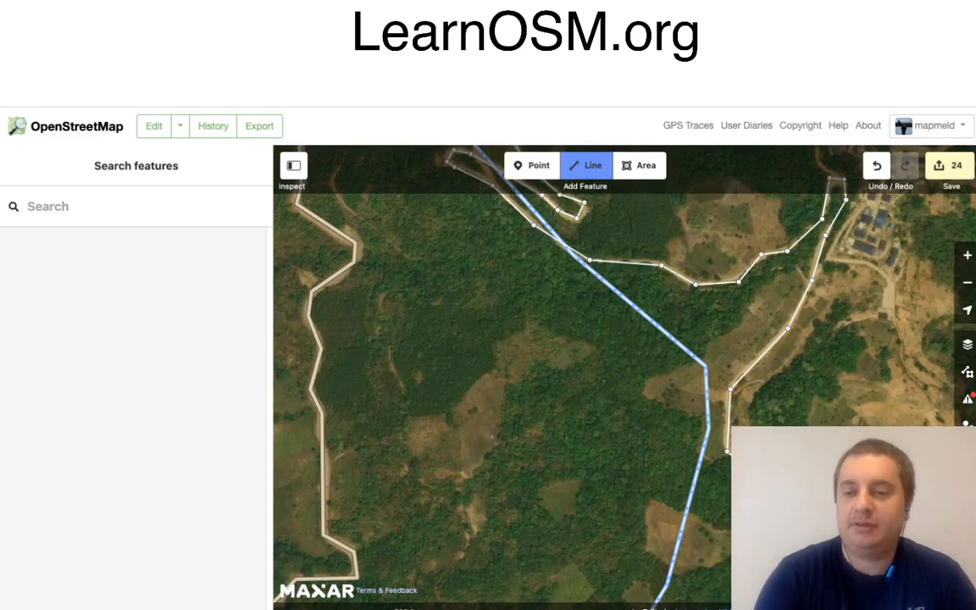
{"action": "scroll", "coordinate": [625, 377], "scroll_direction": "down", "scroll_amount": 2}
{"action": "scroll", "coordinate": [730, 415], "scroll_direction": "down", "scroll_amount": 1}
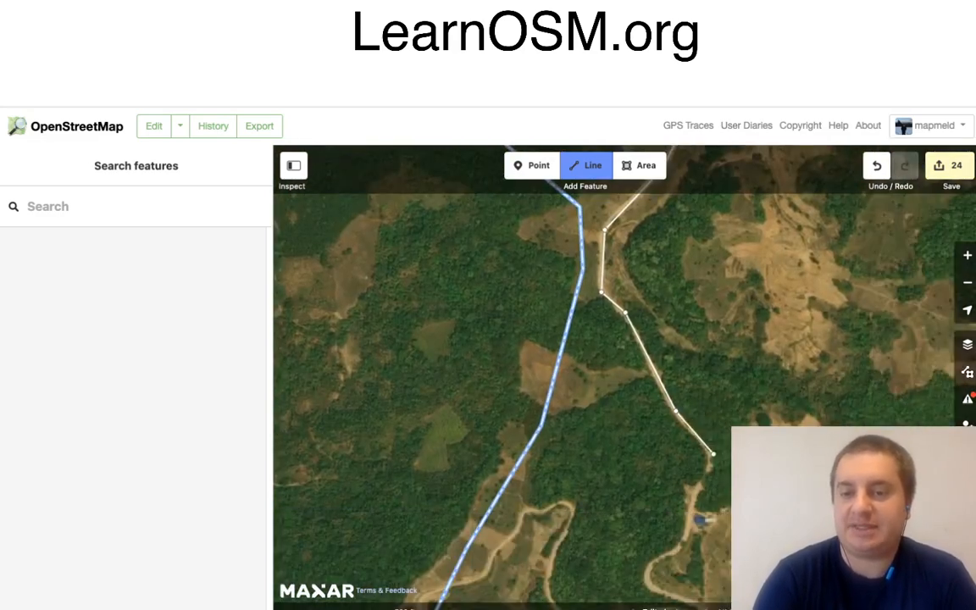
Step: Trace the road south past the isolated blue-roofed building to the next bend, and classify the line as Minor/Unclassified Road
{"action": "left_click", "coordinate": [714, 454]}
{"action": "left_click", "coordinate": [690, 493]}
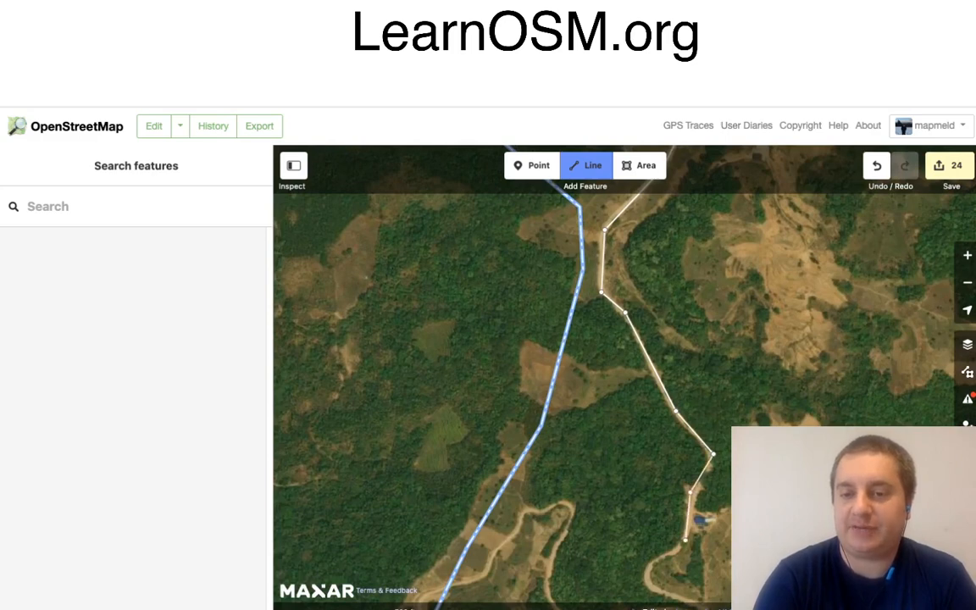
{"action": "left_click", "coordinate": [686, 536]}
{"action": "left_click", "coordinate": [677, 555]}
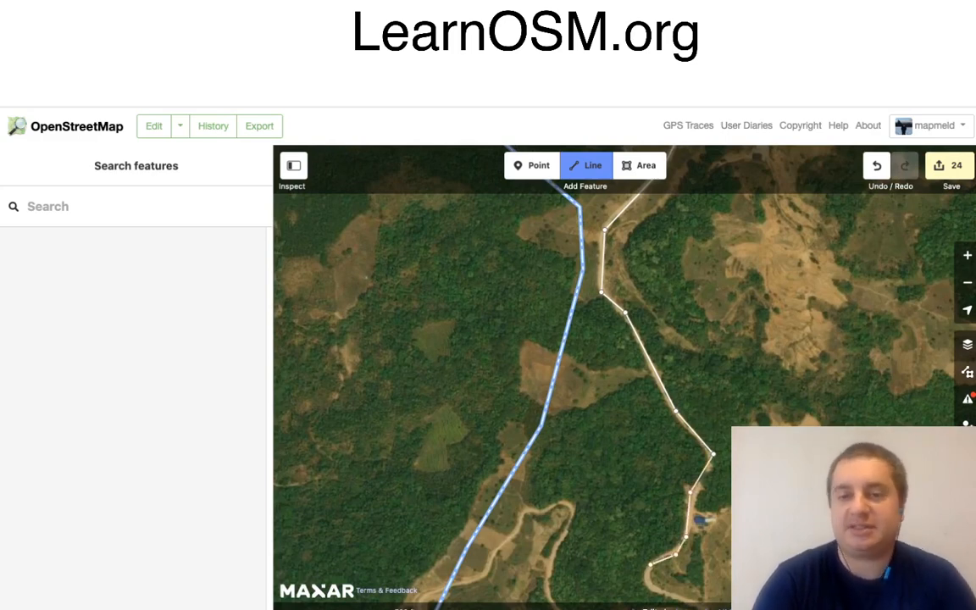
{"action": "left_click", "coordinate": [651, 564]}
{"action": "key", "text": "Return"}
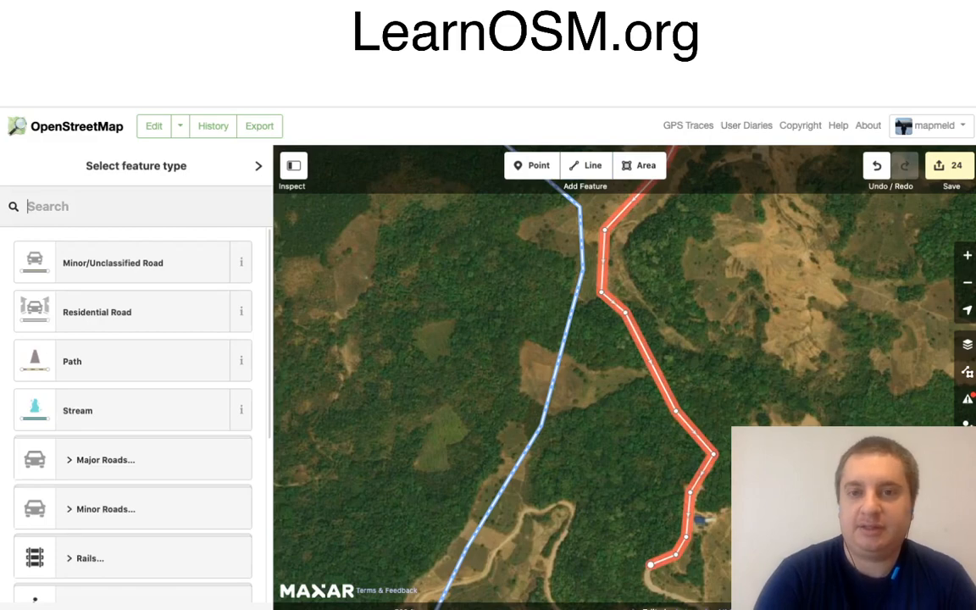
{"action": "key", "text": "Return"}
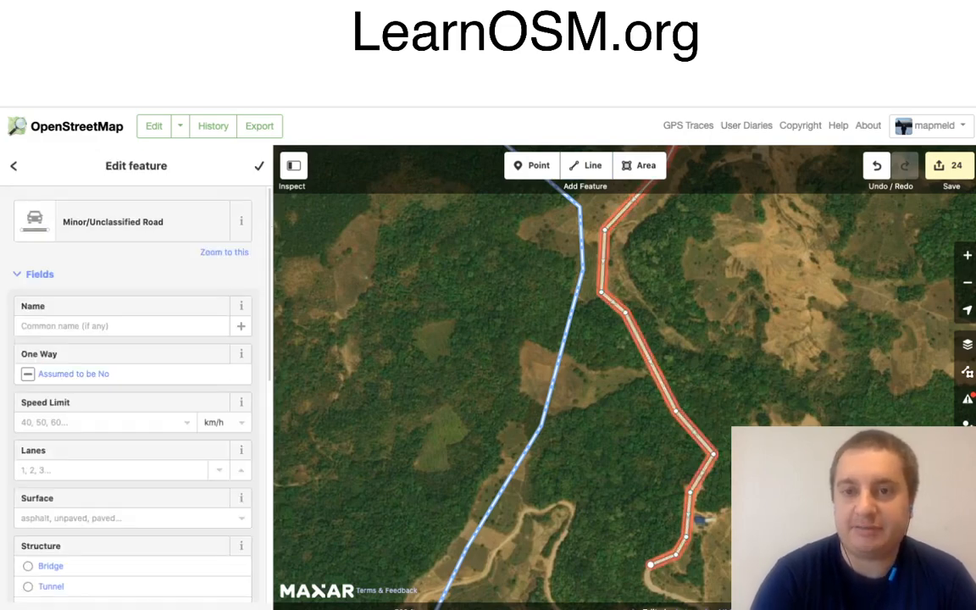
Step: Outline the main village's houses on both sides of the new road as an area and classify it as Residential Area
{"action": "left_click_drag", "start_coordinate": [492, 297], "coordinate": [546, 431]}
{"action": "left_click_drag", "start_coordinate": [491, 297], "coordinate": [487, 342]}
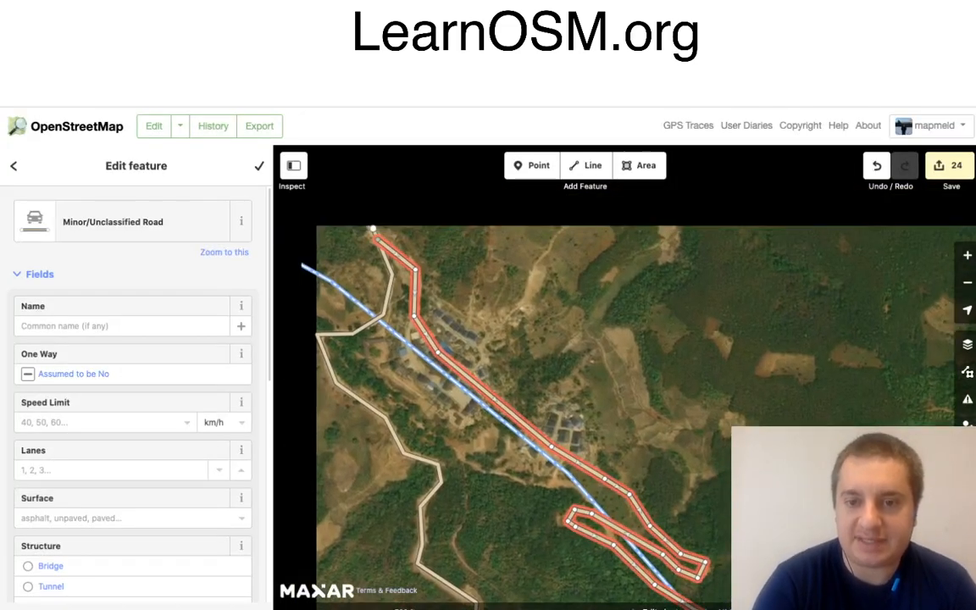
{"action": "left_click", "coordinate": [639, 165]}
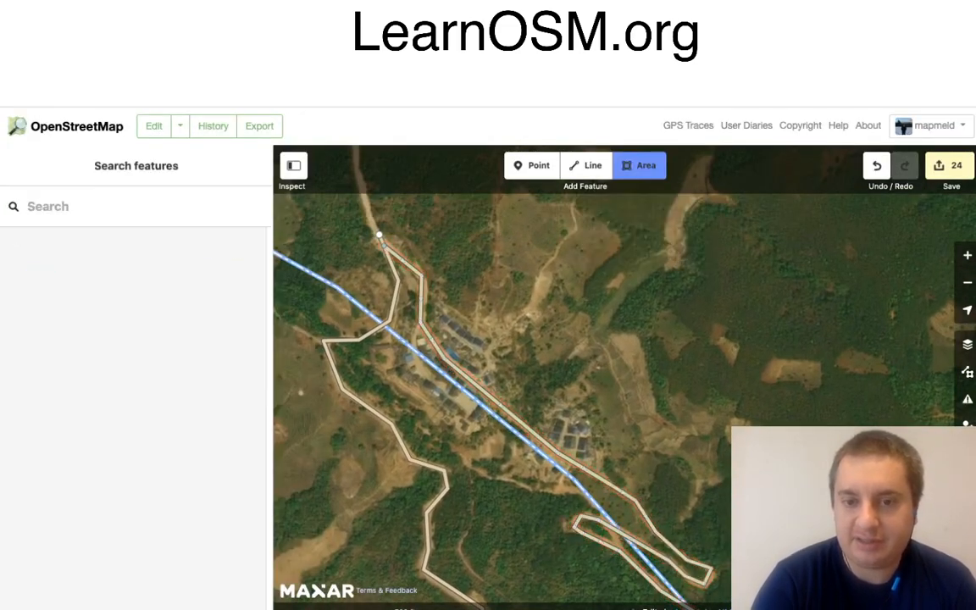
{"action": "left_click", "coordinate": [381, 372]}
{"action": "left_click", "coordinate": [468, 440]}
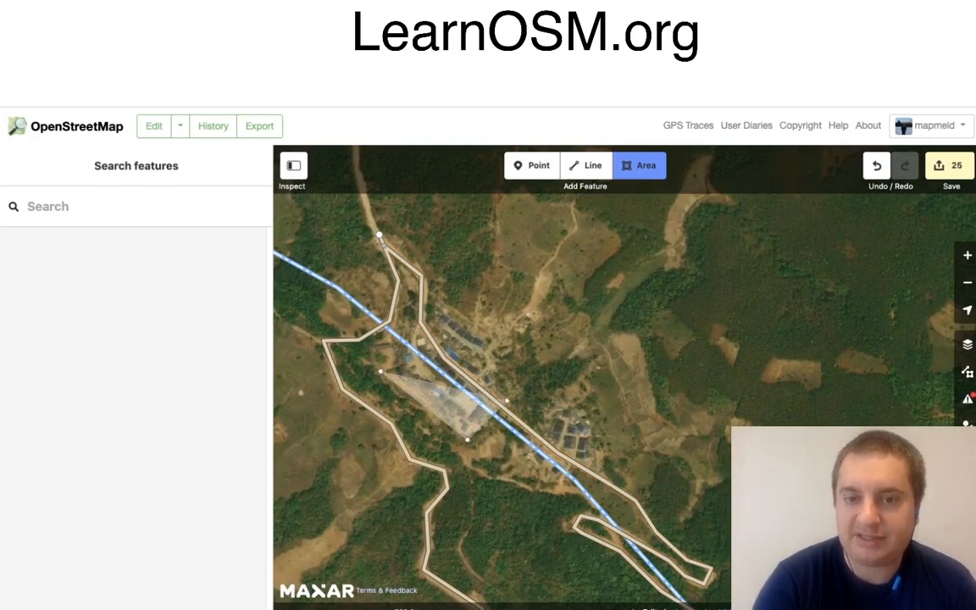
{"action": "left_click", "coordinate": [507, 395]}
{"action": "left_click", "coordinate": [487, 325]}
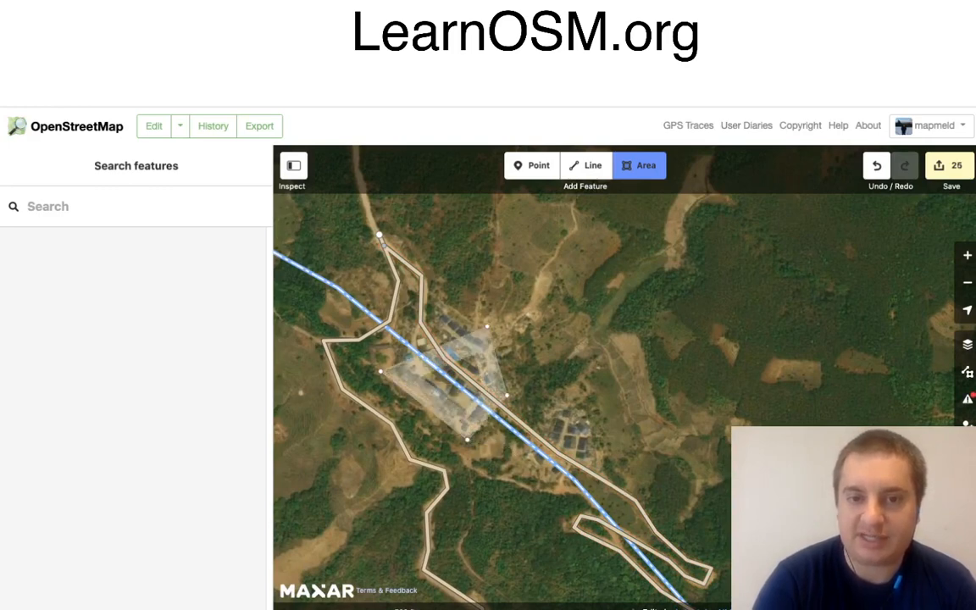
{"action": "left_click", "coordinate": [436, 302]}
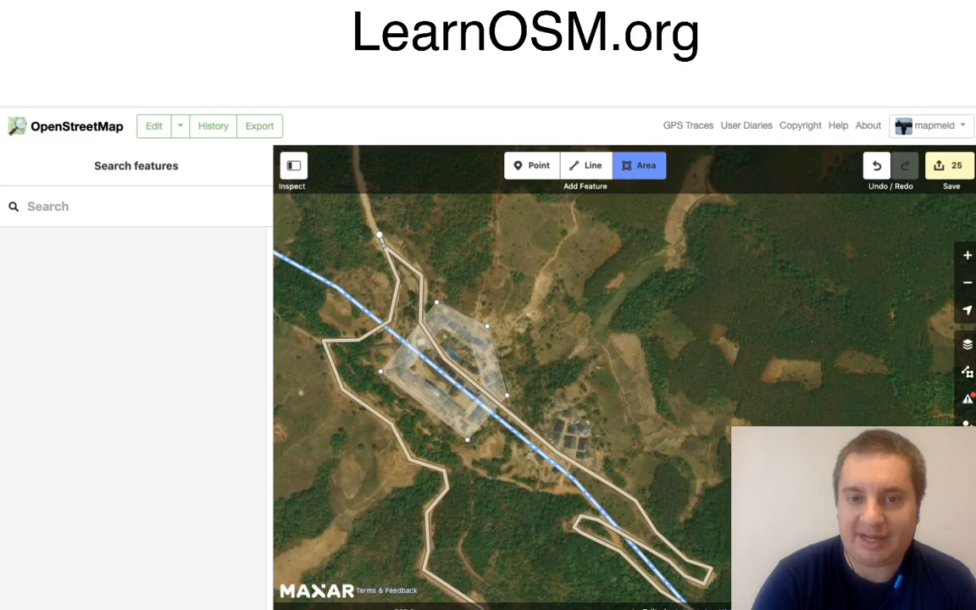
{"action": "left_click", "coordinate": [400, 320]}
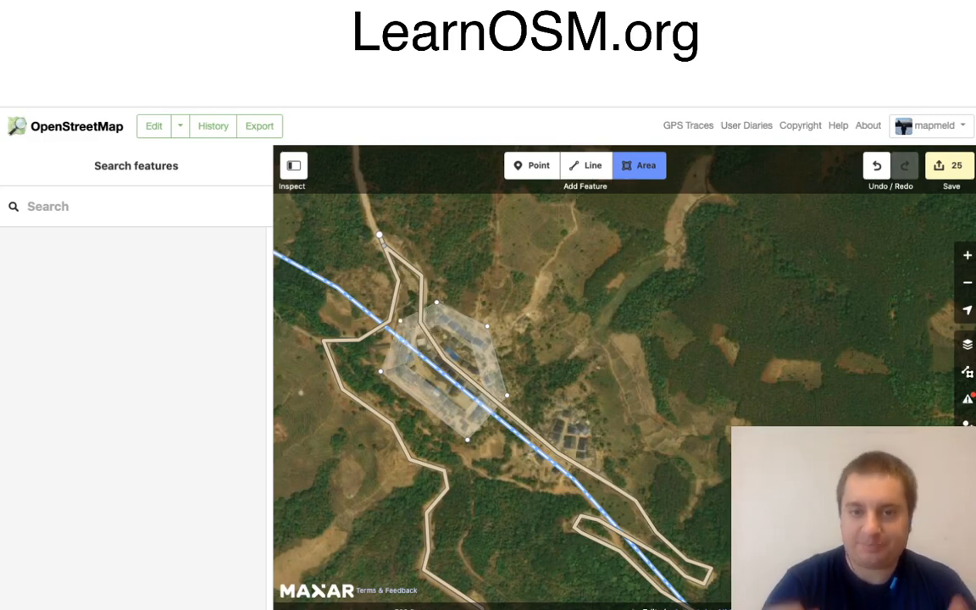
{"action": "left_click", "coordinate": [368, 346]}
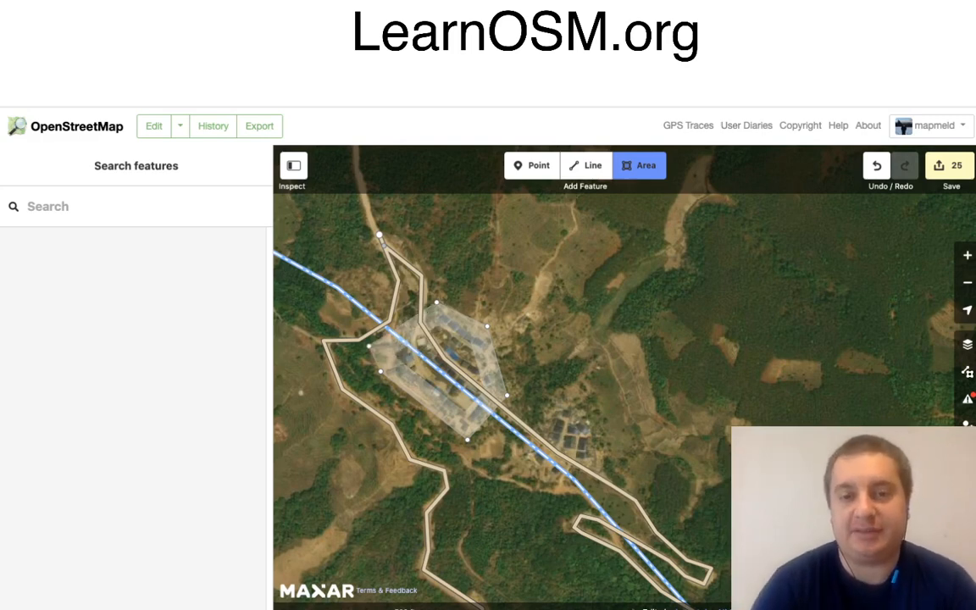
{"action": "key", "text": "Return"}
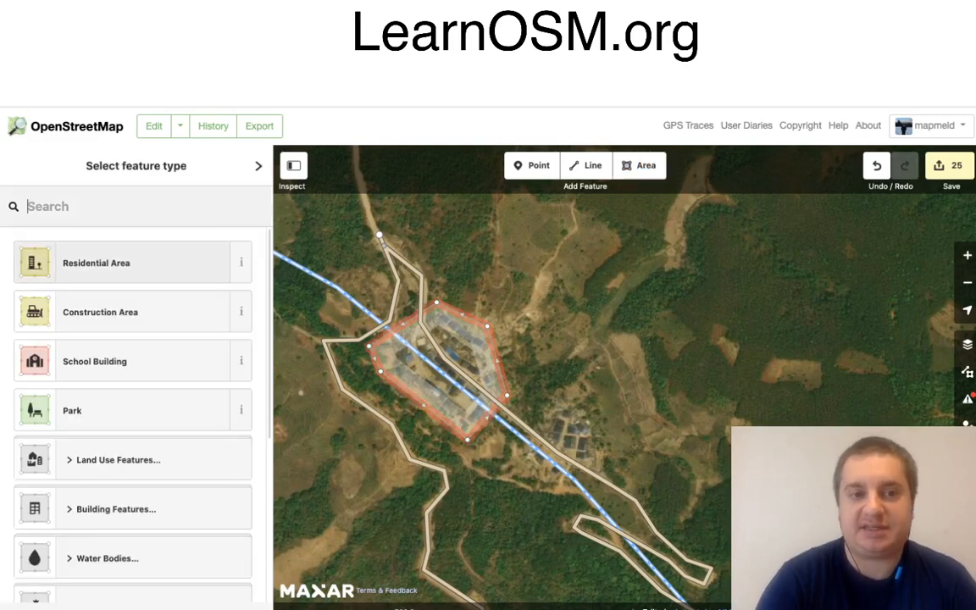
{"action": "key", "text": "Return"}
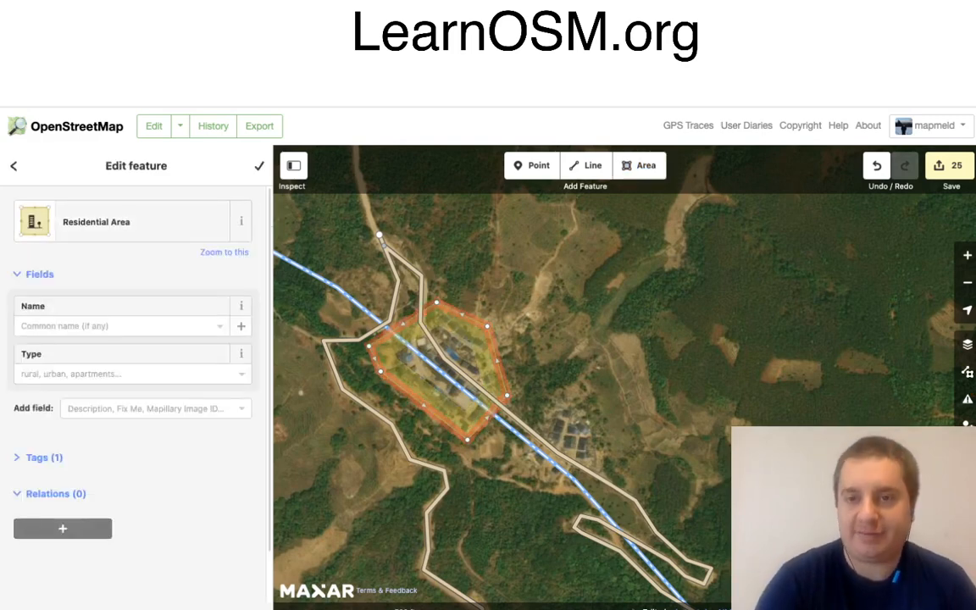
Step: Outline the smaller housing cluster southeast of the main village as an area and classify it as Residential Area
{"action": "left_click", "coordinate": [640, 165]}
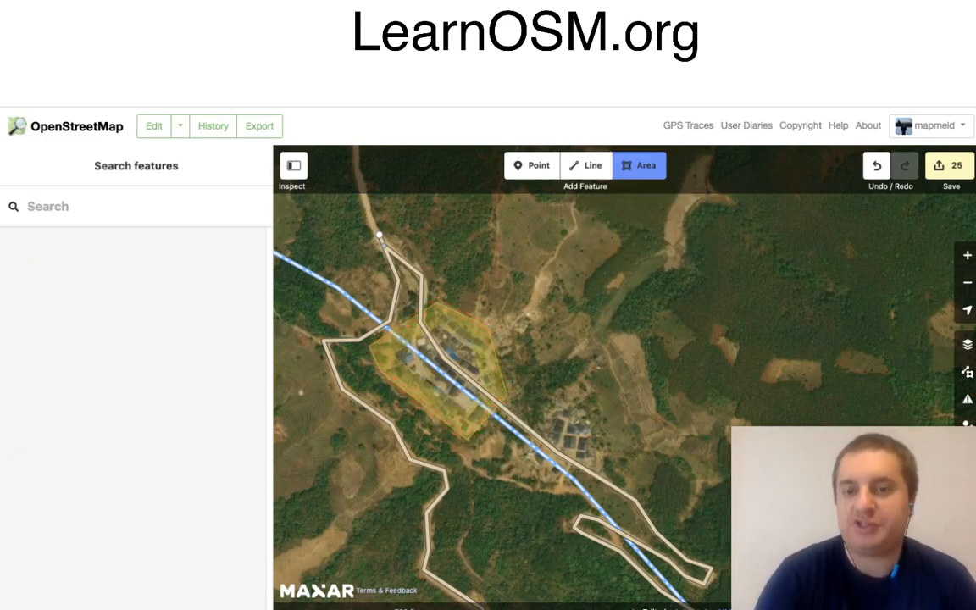
{"action": "left_click", "coordinate": [549, 430]}
{"action": "left_click", "coordinate": [553, 410]}
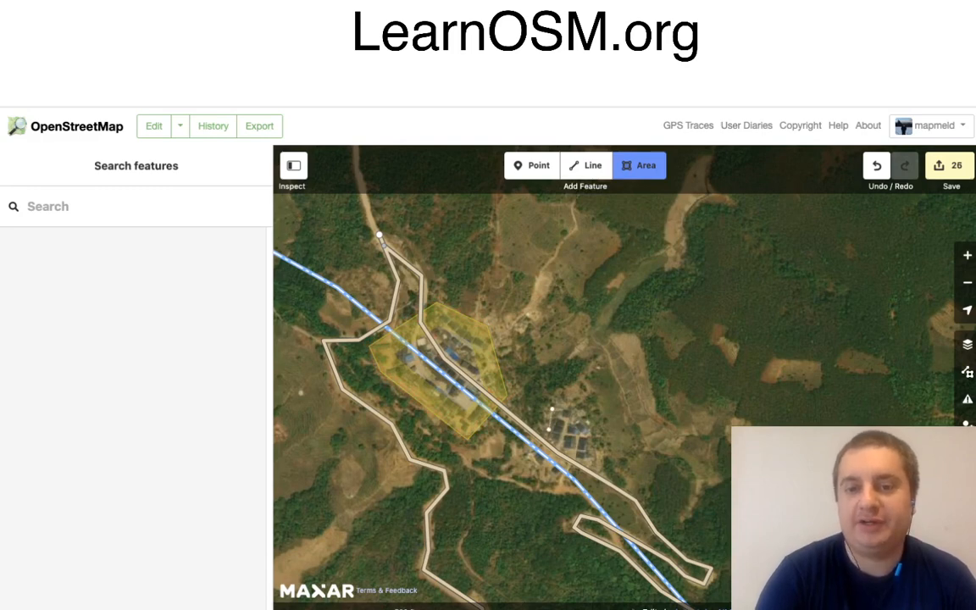
{"action": "left_click", "coordinate": [567, 406]}
{"action": "left_click", "coordinate": [593, 409]}
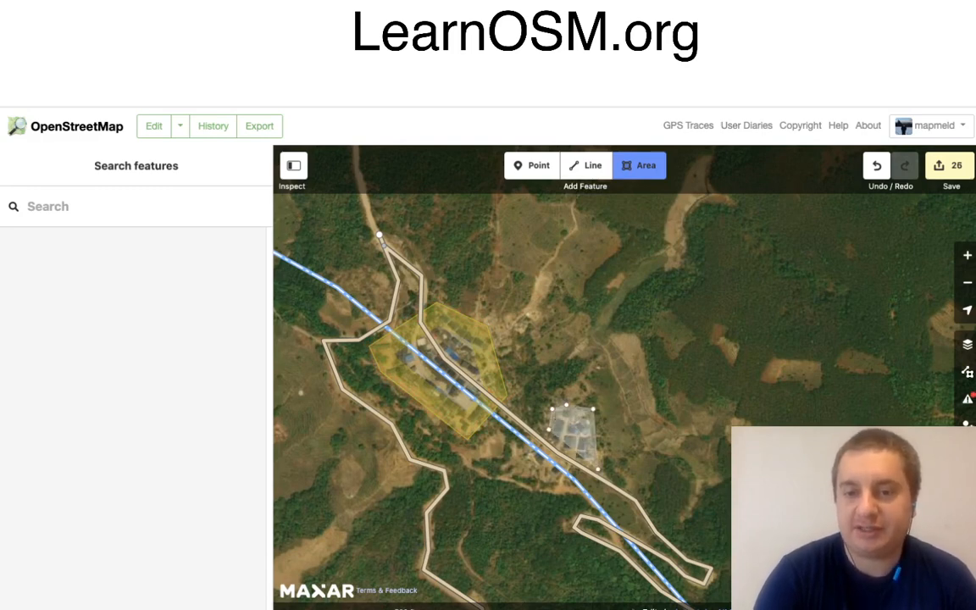
{"action": "left_click", "coordinate": [560, 449]}
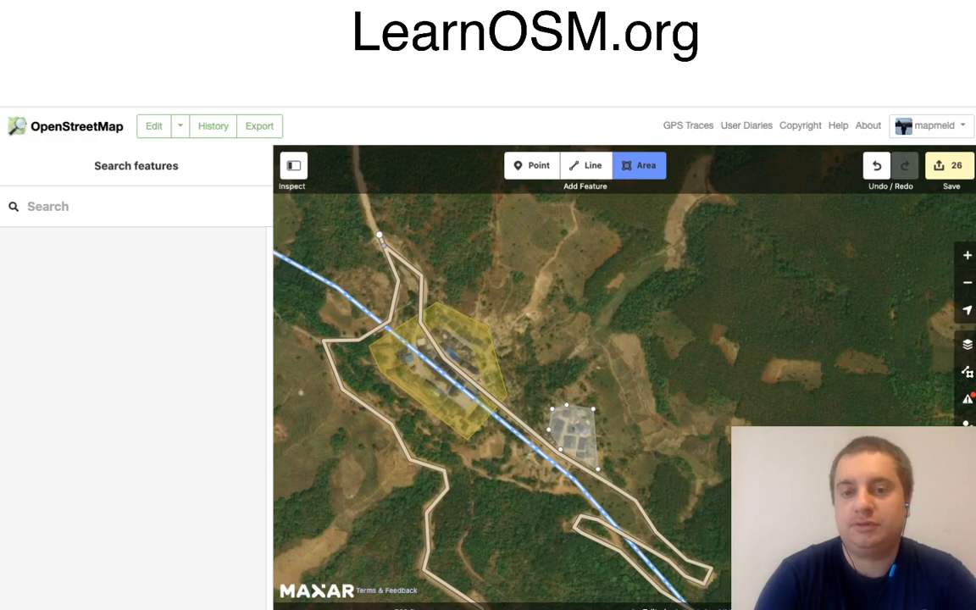
{"action": "left_click", "coordinate": [584, 440]}
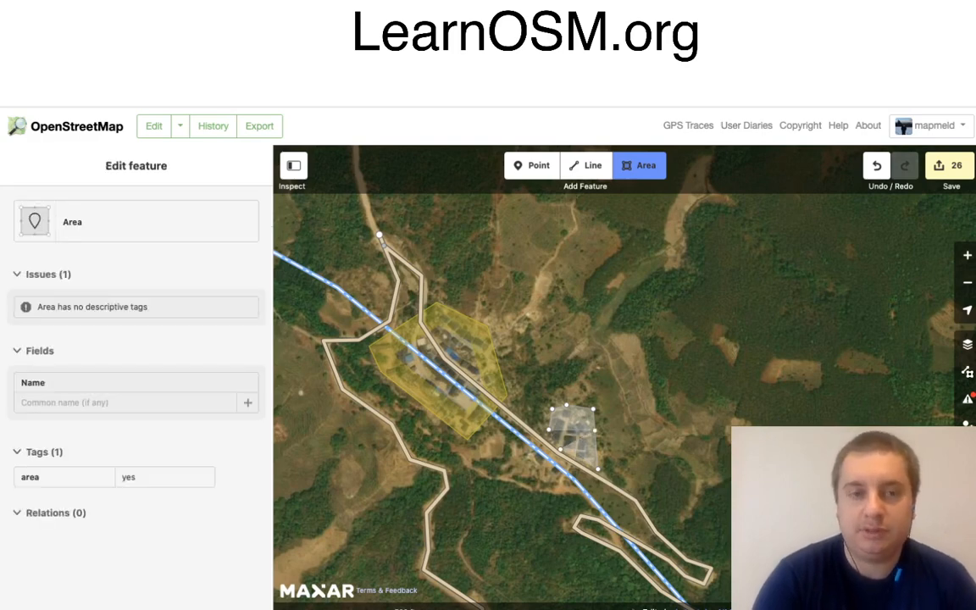
{"action": "key", "text": "Return"}
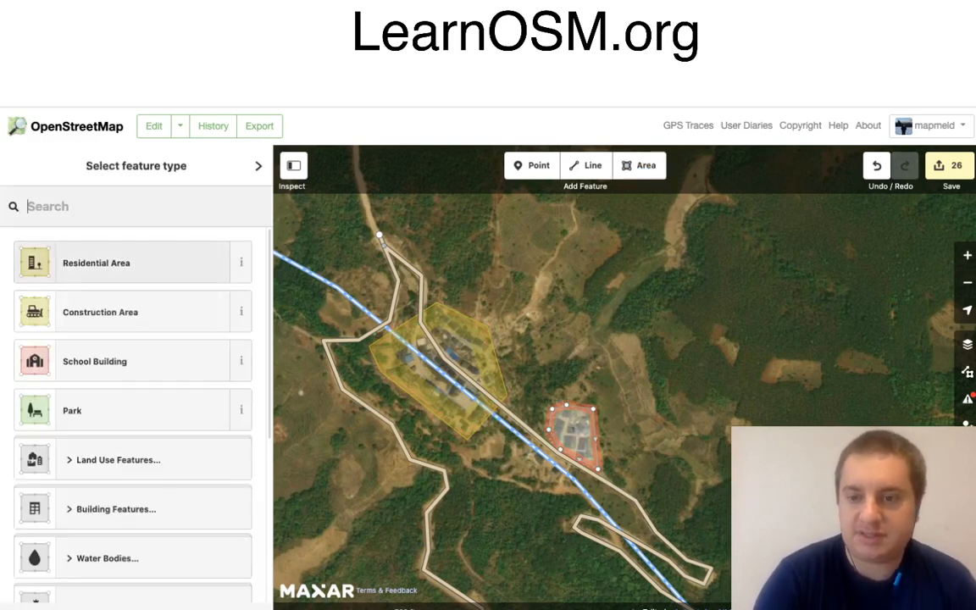
{"action": "left_click", "coordinate": [127, 262]}
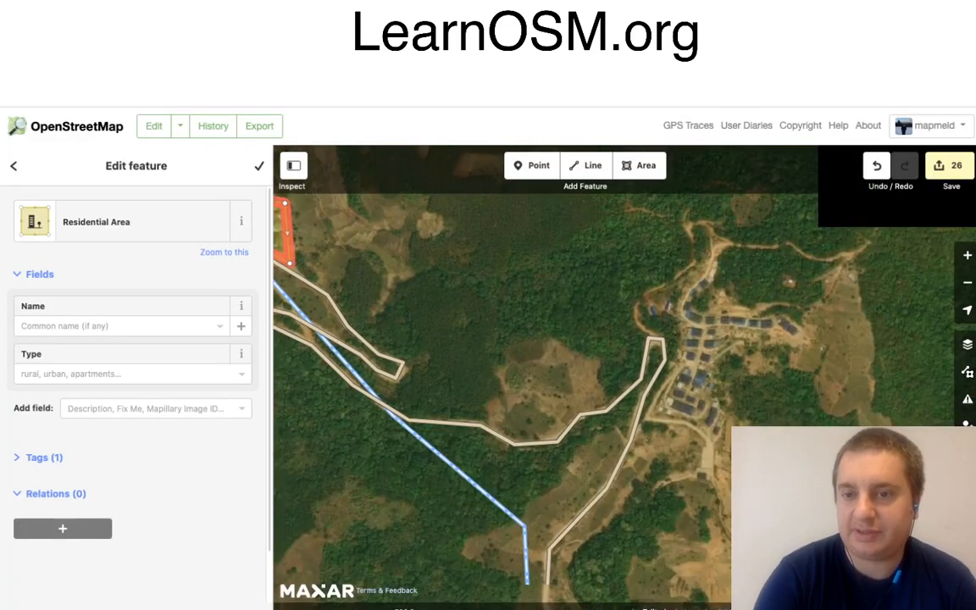
Step: Outline the eastern village's houses, including the row extending east, as an area and classify it as Residential Area
{"action": "key", "text": "3"}
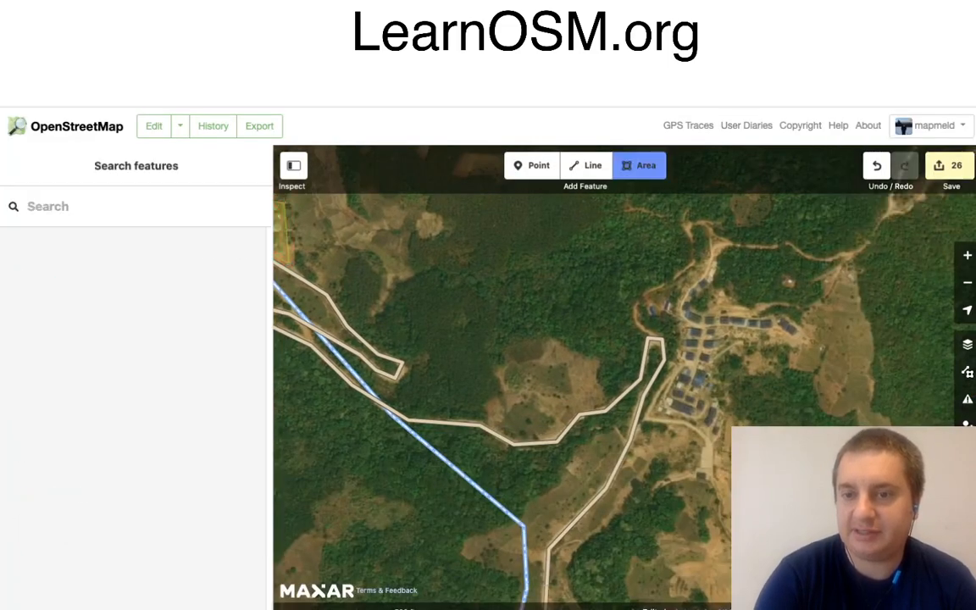
{"action": "left_click", "coordinate": [663, 419]}
{"action": "left_click", "coordinate": [729, 436]}
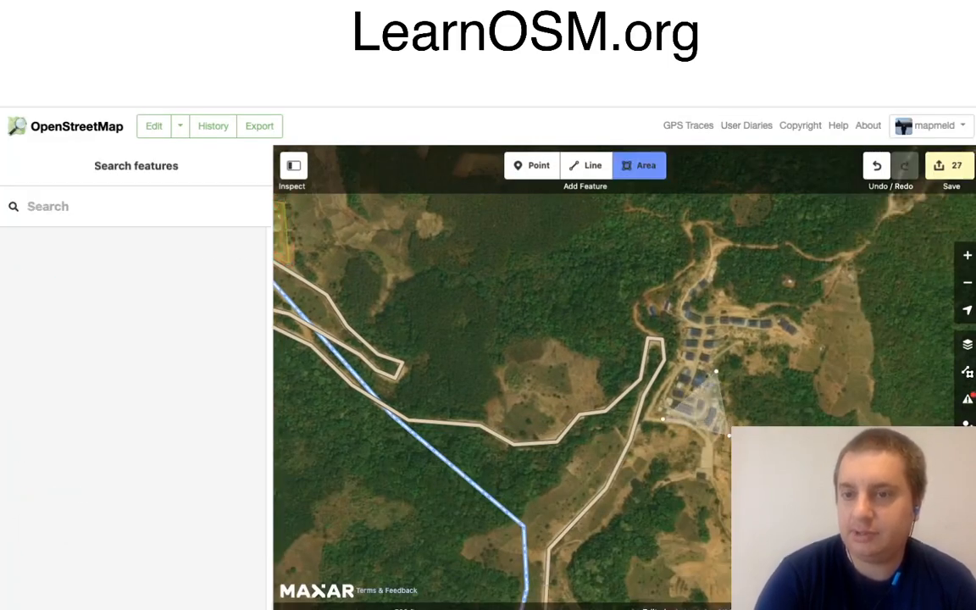
{"action": "left_click", "coordinate": [715, 371]}
{"action": "left_click", "coordinate": [743, 341]}
{"action": "left_click", "coordinate": [799, 344]}
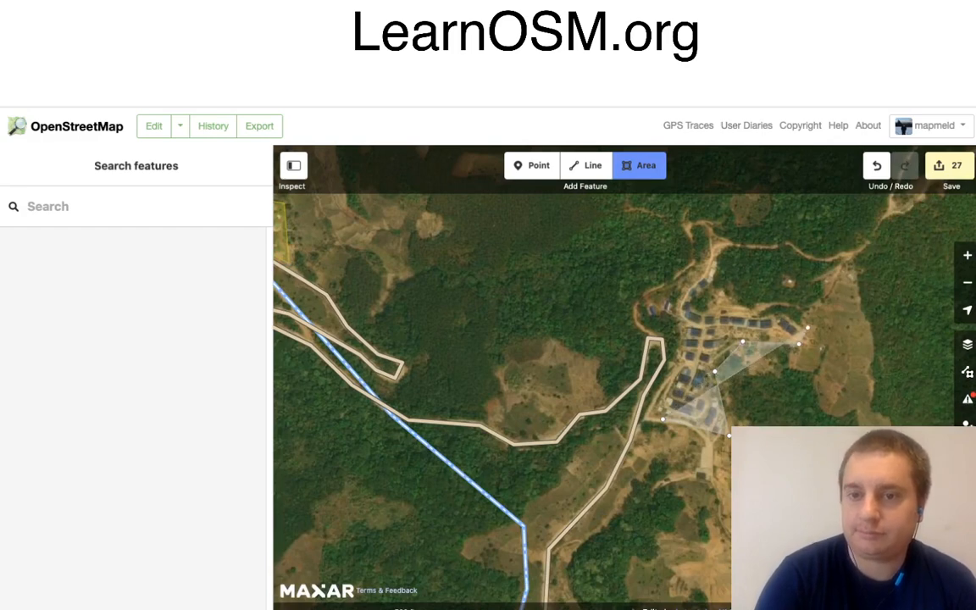
{"action": "left_click", "coordinate": [807, 312]}
{"action": "left_click", "coordinate": [700, 307]}
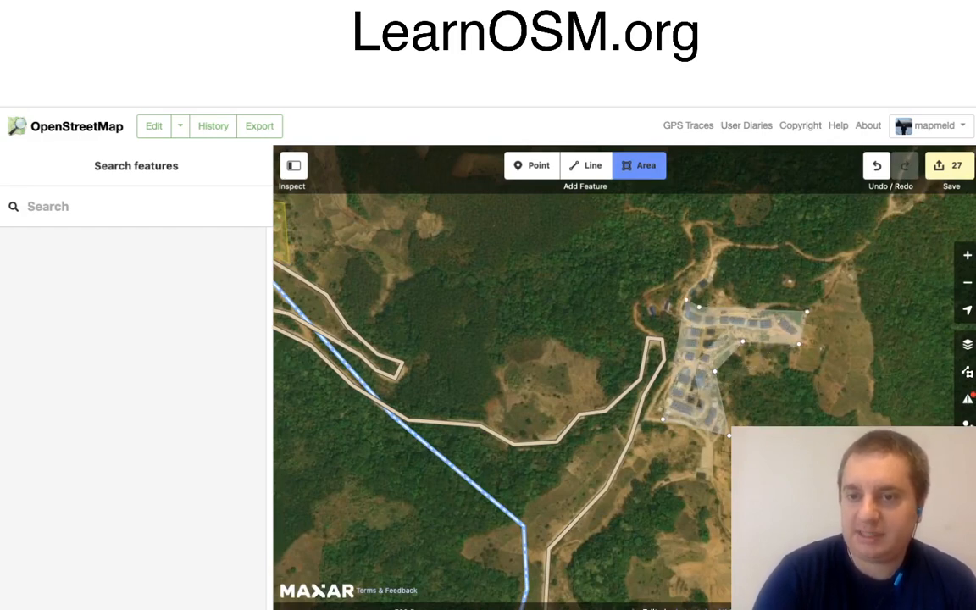
{"action": "left_click", "coordinate": [673, 298]}
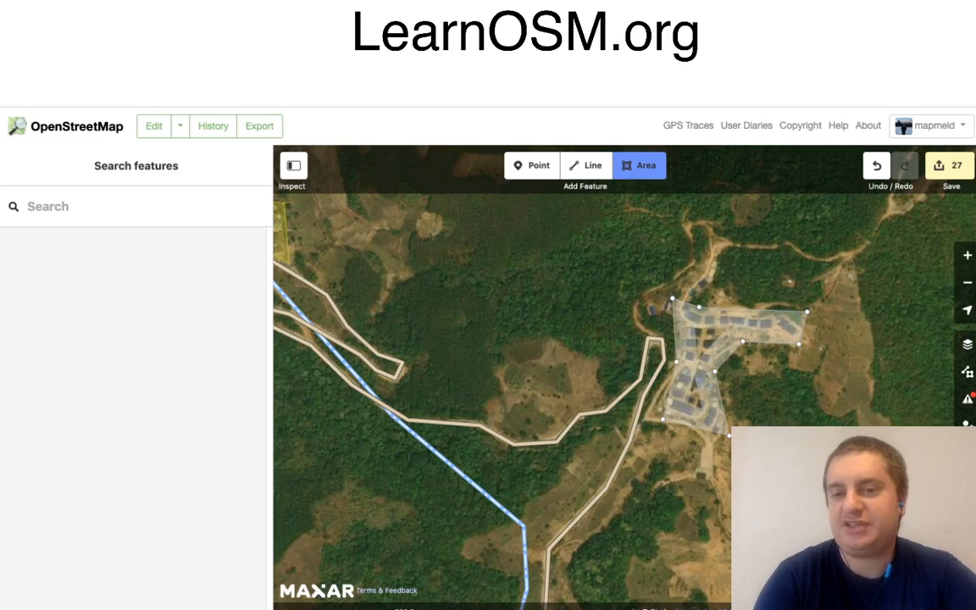
{"action": "left_click", "coordinate": [676, 362]}
{"action": "left_click", "coordinate": [696, 369]}
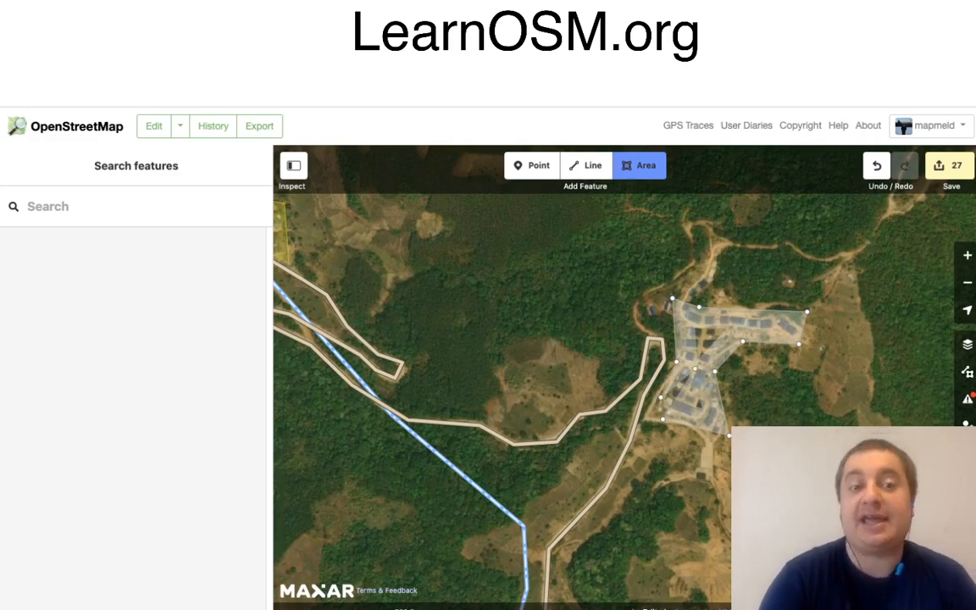
{"action": "left_click", "coordinate": [662, 419]}
{"action": "left_click", "coordinate": [98, 263]}
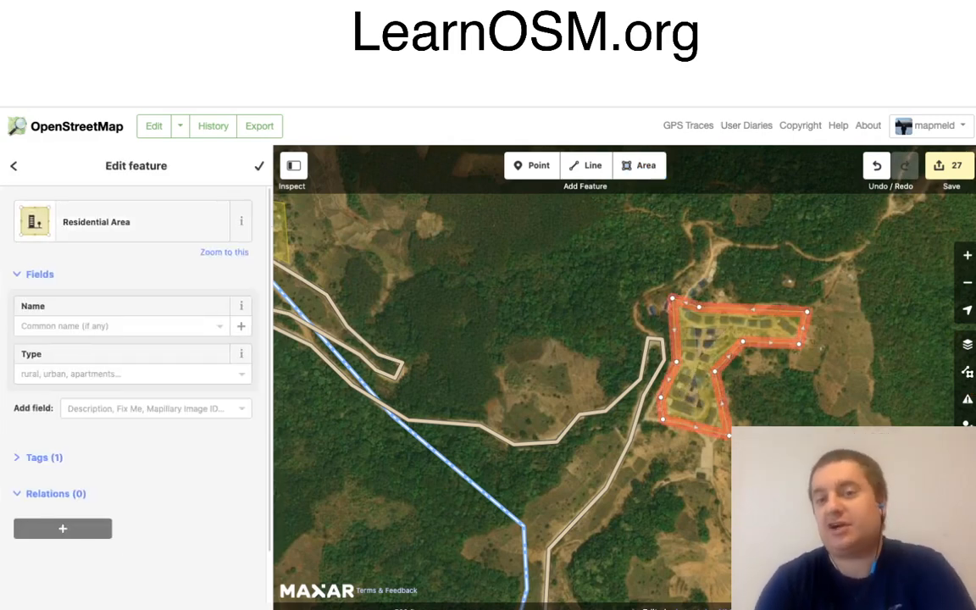
Step: Continue the existing road line from its endpoint just north of the main village, tracing the dirt road north through the first bends
{"action": "left_click", "coordinate": [509, 322]}
{"action": "left_click_drag", "start_coordinate": [509, 322], "coordinate": [594, 398]}
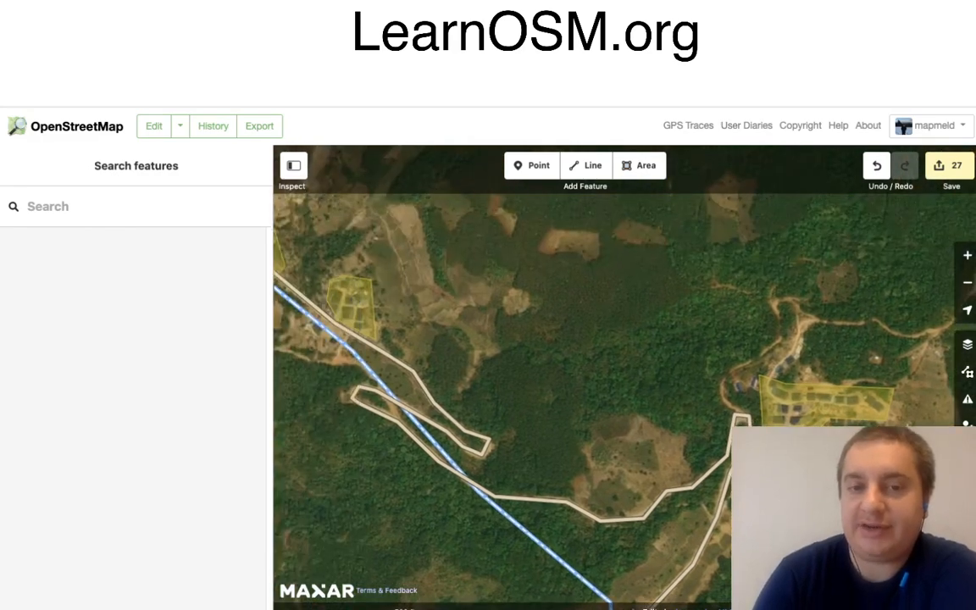
{"action": "left_click_drag", "start_coordinate": [441, 297], "coordinate": [647, 437]}
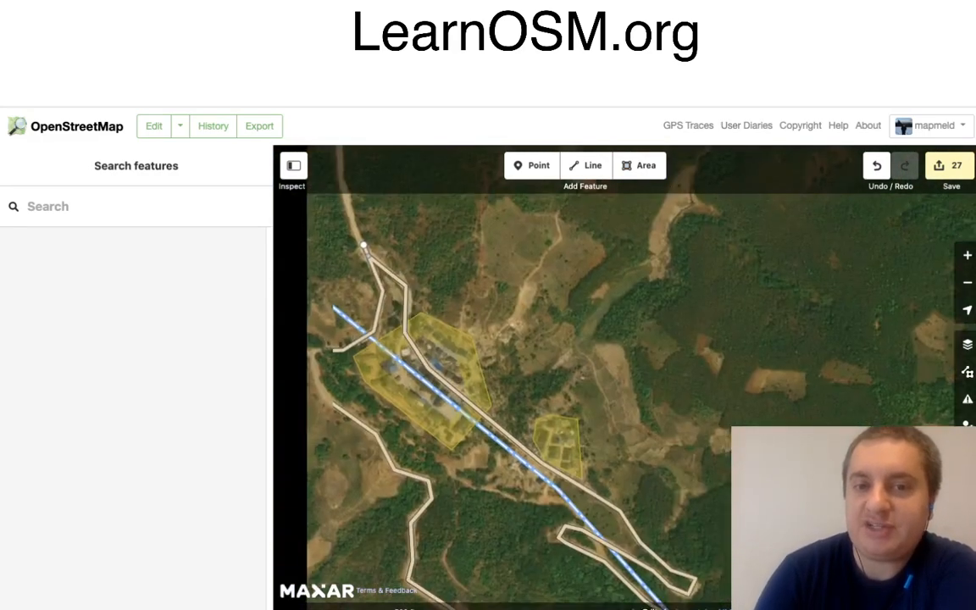
{"action": "left_click_drag", "start_coordinate": [475, 314], "coordinate": [596, 464]}
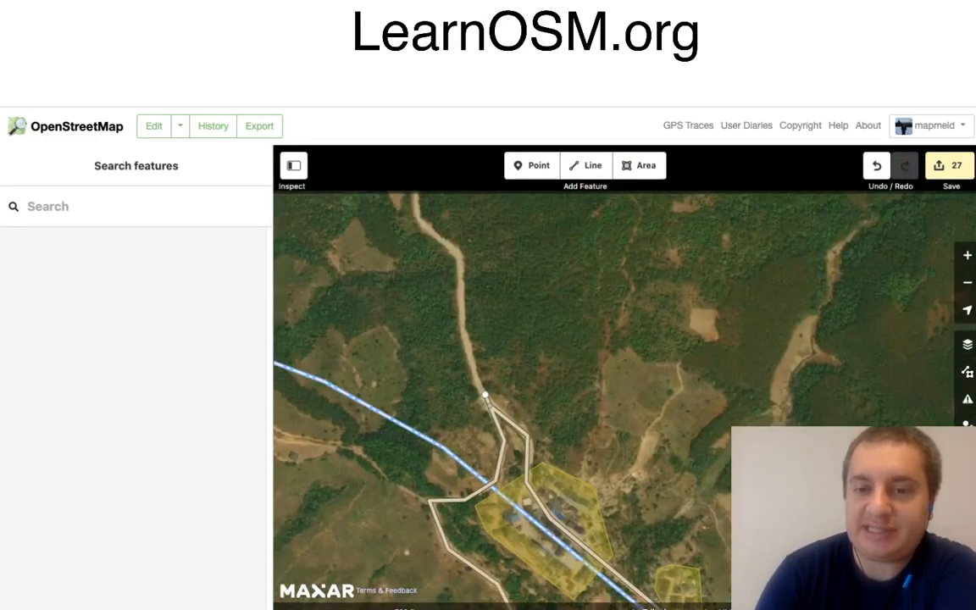
{"action": "left_click_drag", "start_coordinate": [475, 339], "coordinate": [598, 380]}
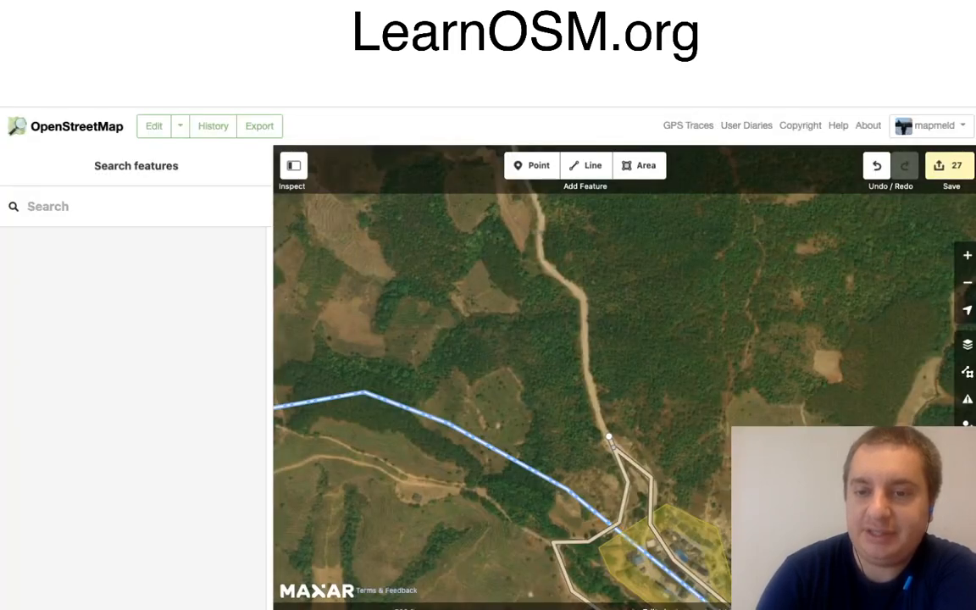
{"action": "right_click", "coordinate": [609, 437]}
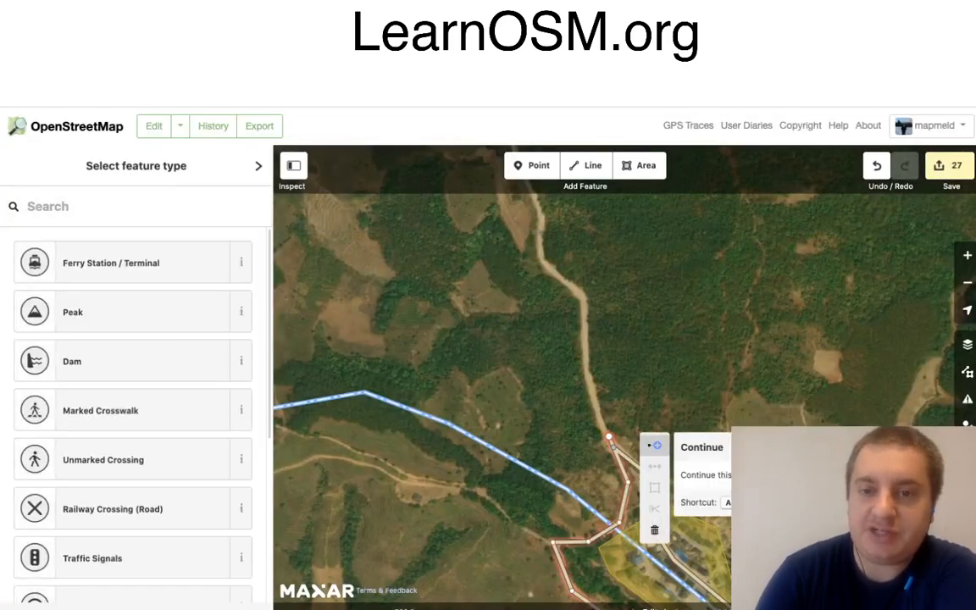
{"action": "left_click", "coordinate": [655, 444]}
{"action": "left_click", "coordinate": [587, 375]}
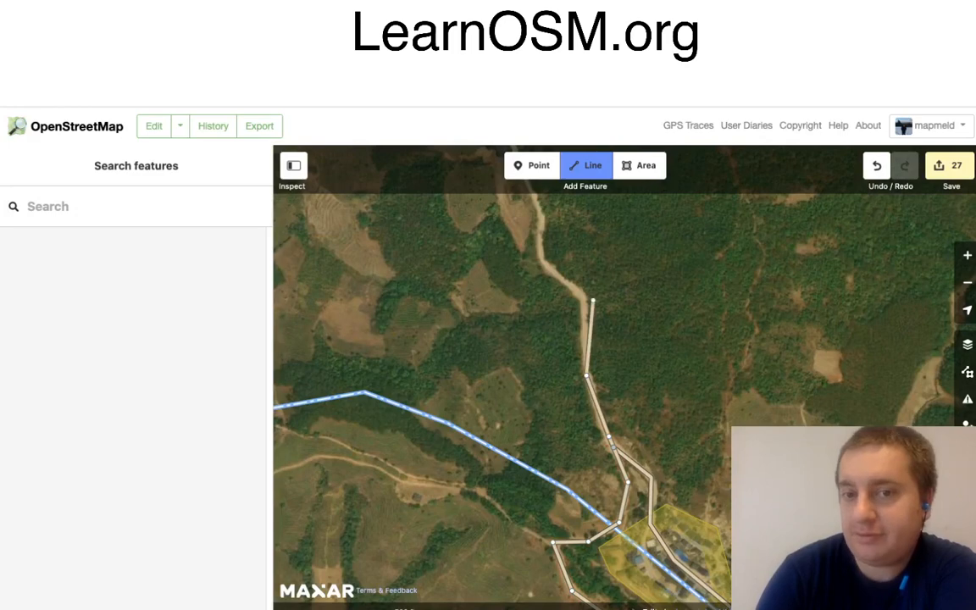
{"action": "left_click", "coordinate": [584, 295]}
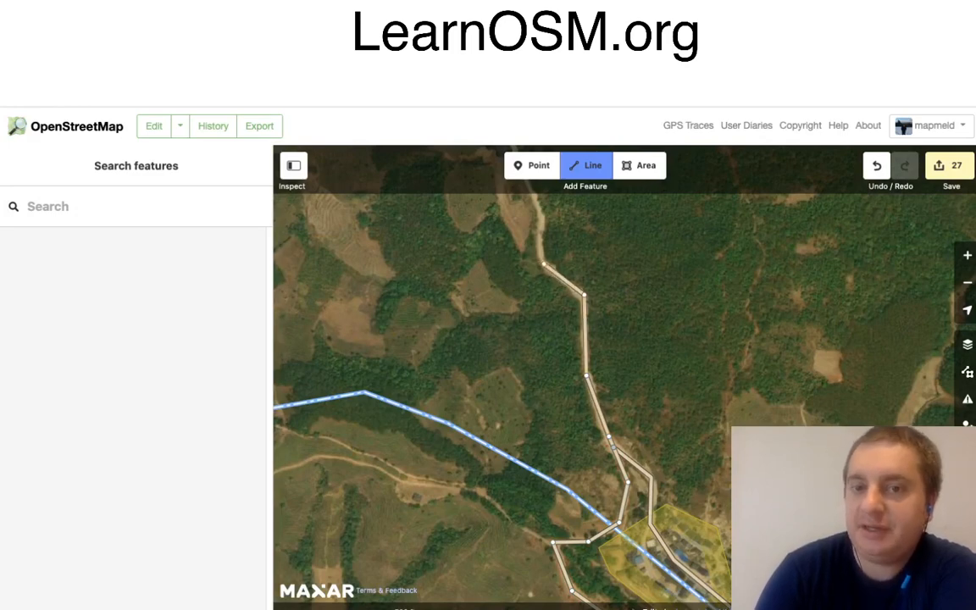
{"action": "left_click", "coordinate": [544, 264]}
{"action": "left_click", "coordinate": [539, 222]}
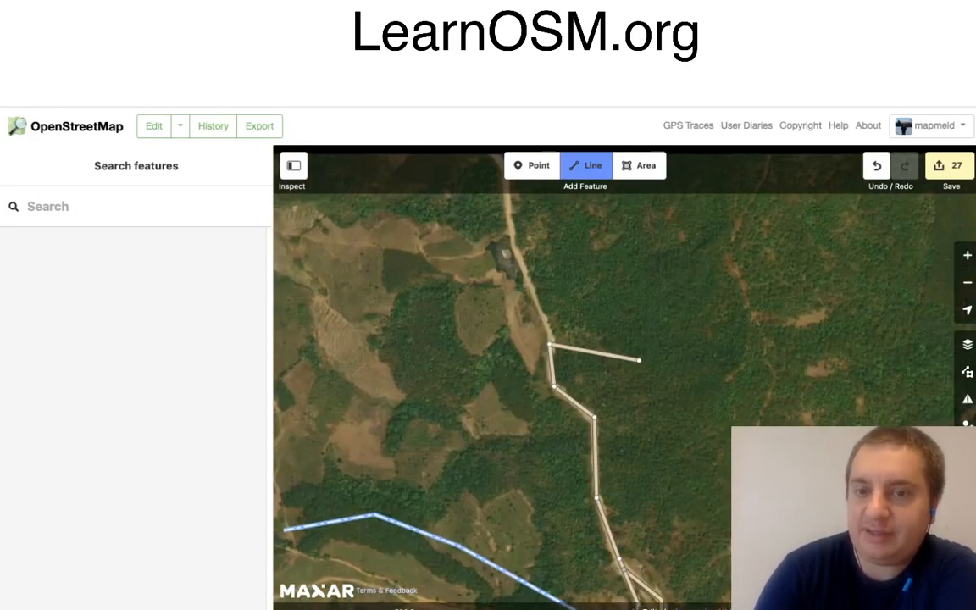
Step: Extend the road line north past the small dark patch beside the road, then northwest and around the curve toward the northeast
{"action": "left_click_drag", "start_coordinate": [639, 360], "coordinate": [675, 527]}
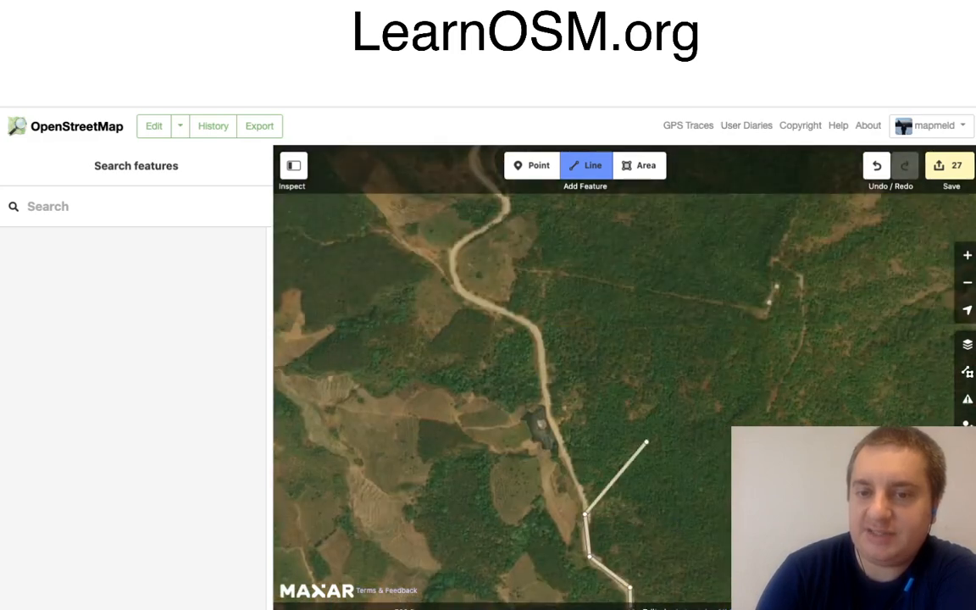
{"action": "left_click", "coordinate": [543, 400]}
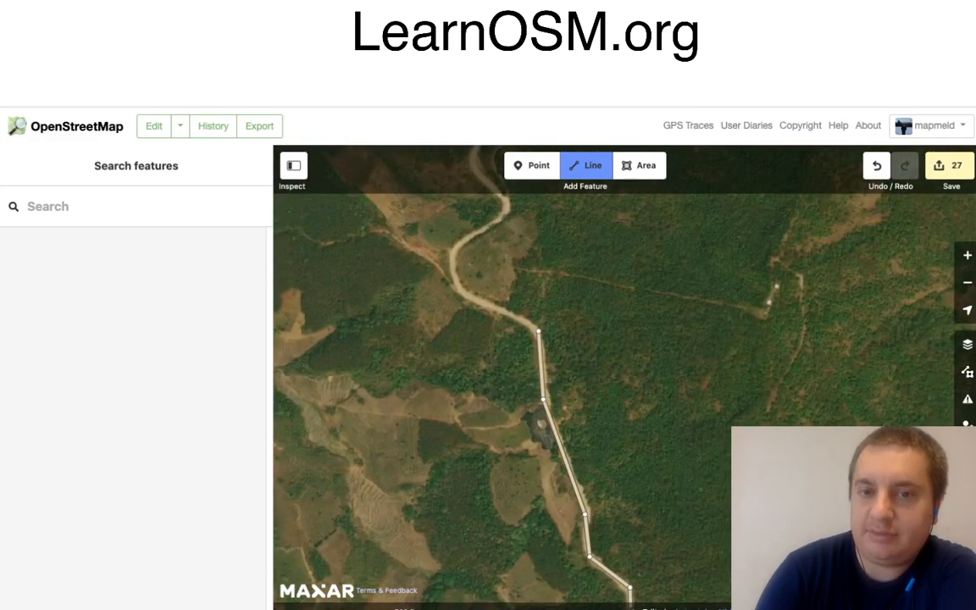
{"action": "left_click", "coordinate": [539, 331]}
{"action": "left_click", "coordinate": [457, 290]}
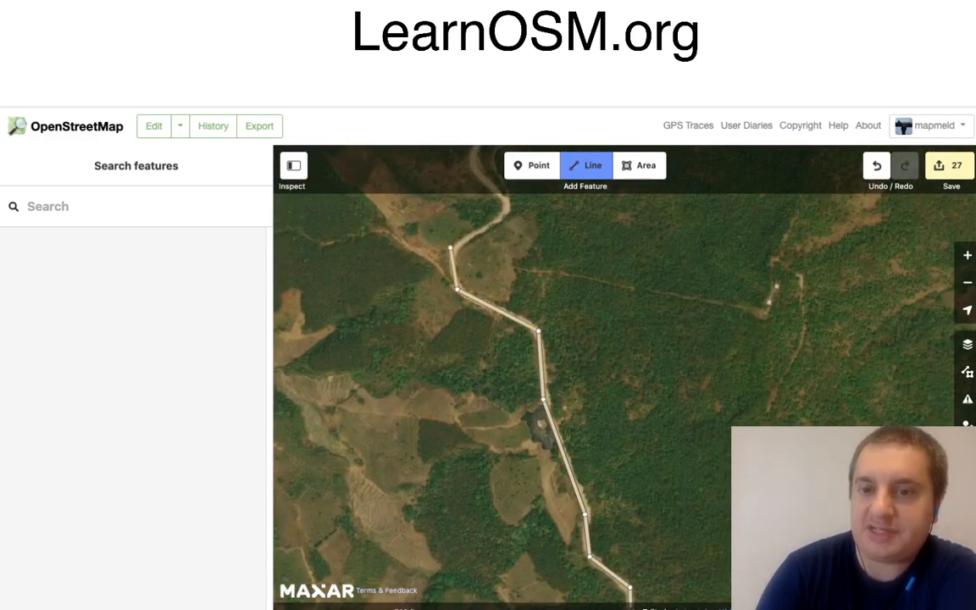
{"action": "left_click", "coordinate": [450, 247]}
{"action": "left_click", "coordinate": [506, 224]}
Step: Trace the road north to the sharp bend, west along the straight and north toward the clearing, and finish the line
{"action": "left_click_drag", "start_coordinate": [570, 236], "coordinate": [592, 452]}
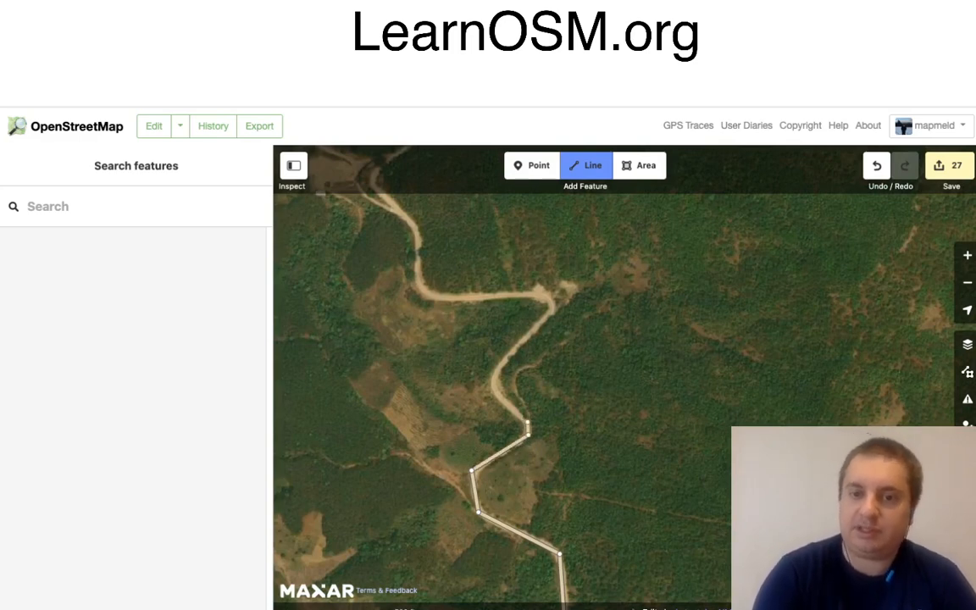
{"action": "left_click", "coordinate": [527, 422]}
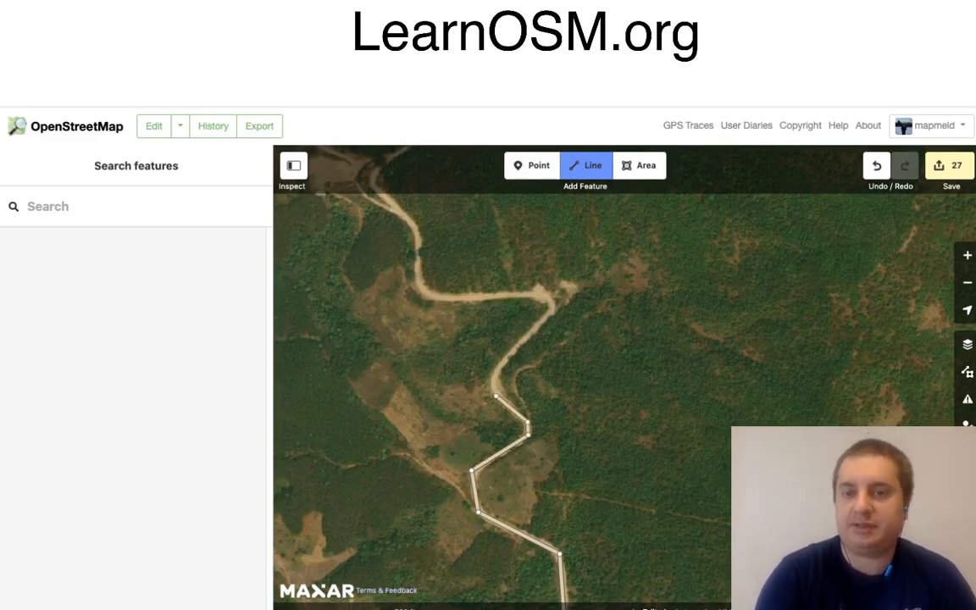
{"action": "left_click", "coordinate": [496, 396]}
{"action": "left_click", "coordinate": [494, 376]}
{"action": "left_click", "coordinate": [547, 294]}
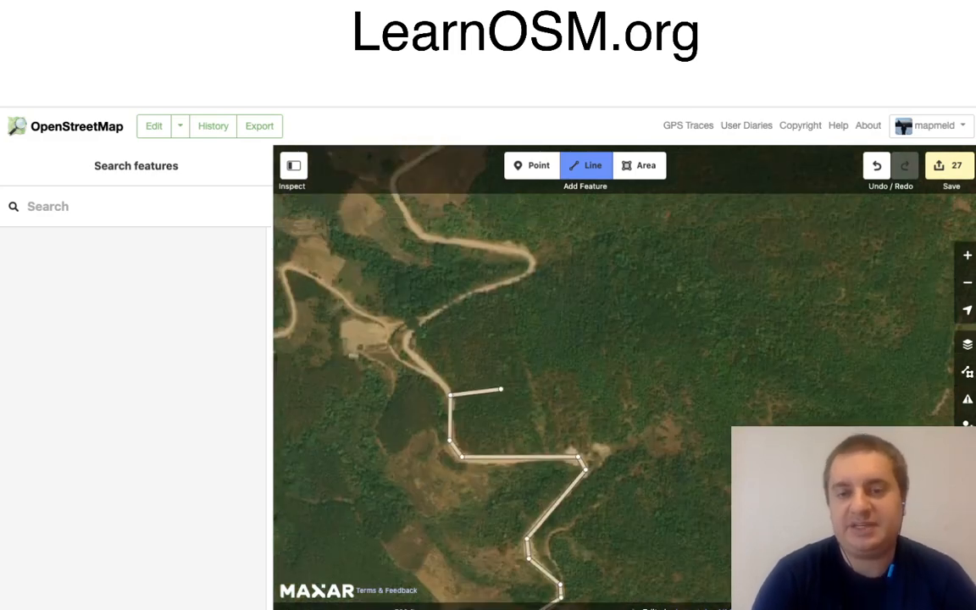
{"action": "left_click_drag", "start_coordinate": [501, 388], "coordinate": [501, 399]}
{"action": "key", "text": "Return"}
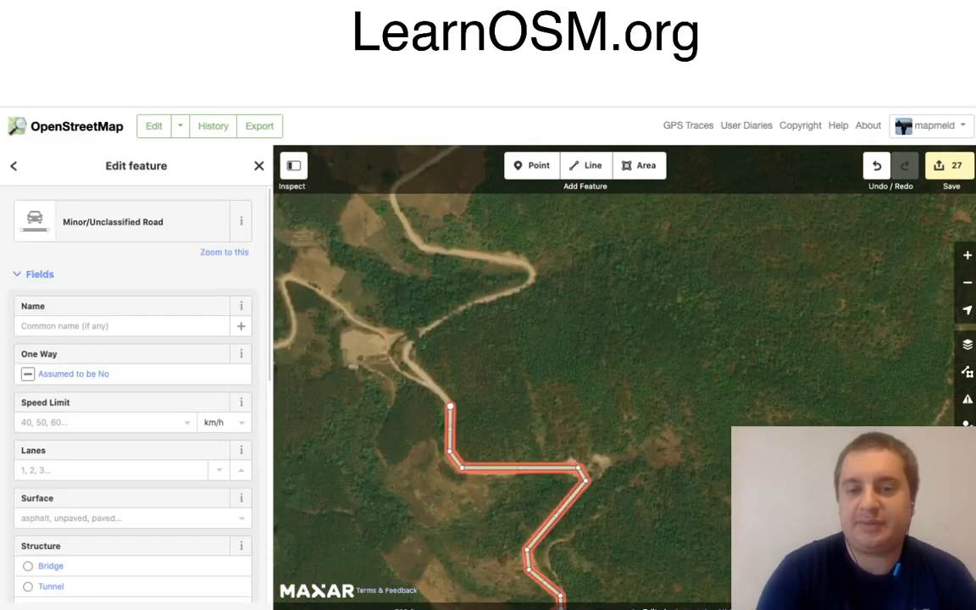
Step: Examine the imagery farther north for unmapped roads and villages, following the road to the large settlement and back
{"action": "scroll", "coordinate": [520, 405], "scroll_direction": "down", "scroll_amount": 5}
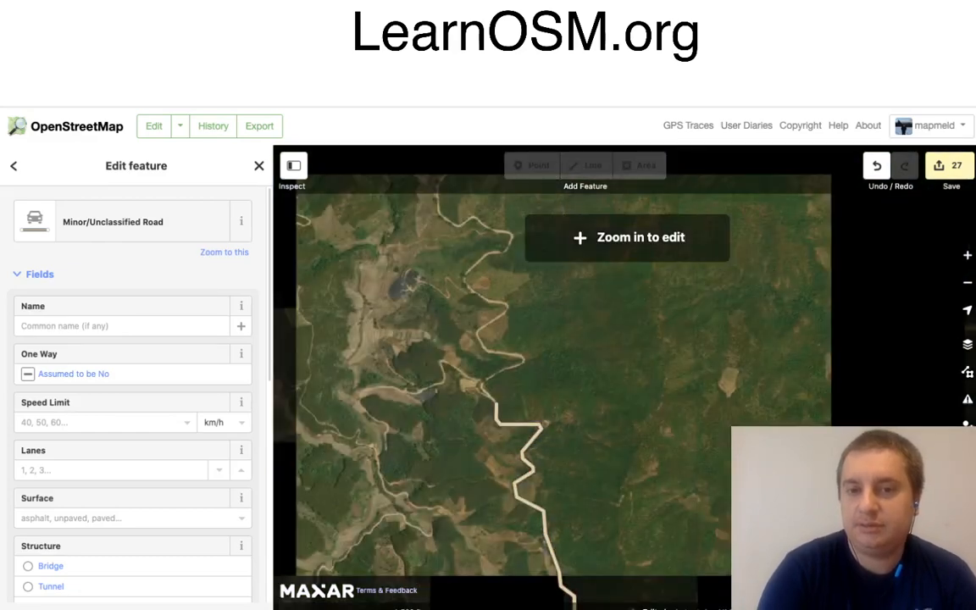
{"action": "left_click_drag", "start_coordinate": [520, 405], "coordinate": [560, 482]}
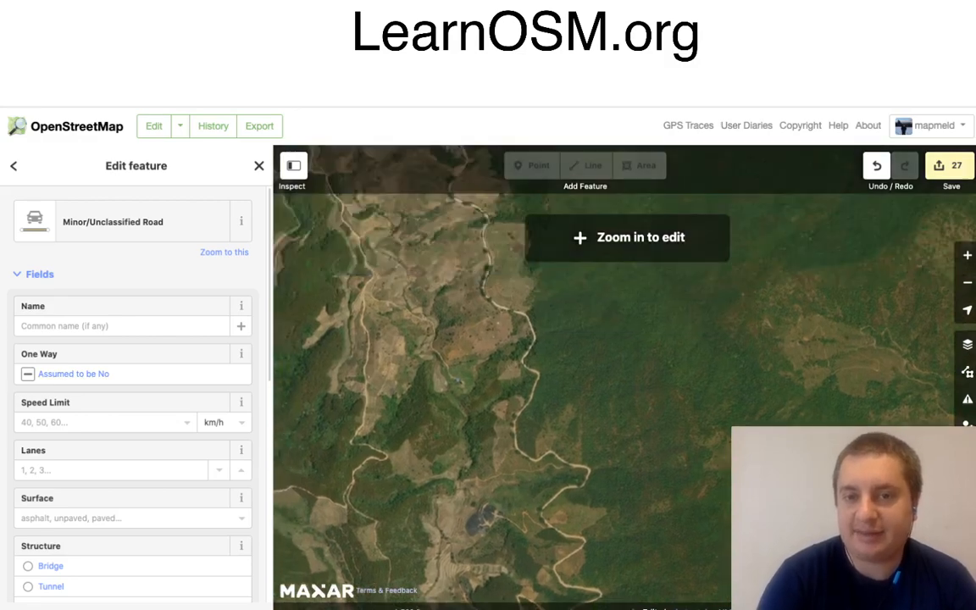
{"action": "left_click_drag", "start_coordinate": [542, 407], "coordinate": [554, 463]}
{"action": "left_click_drag", "start_coordinate": [542, 407], "coordinate": [584, 467]}
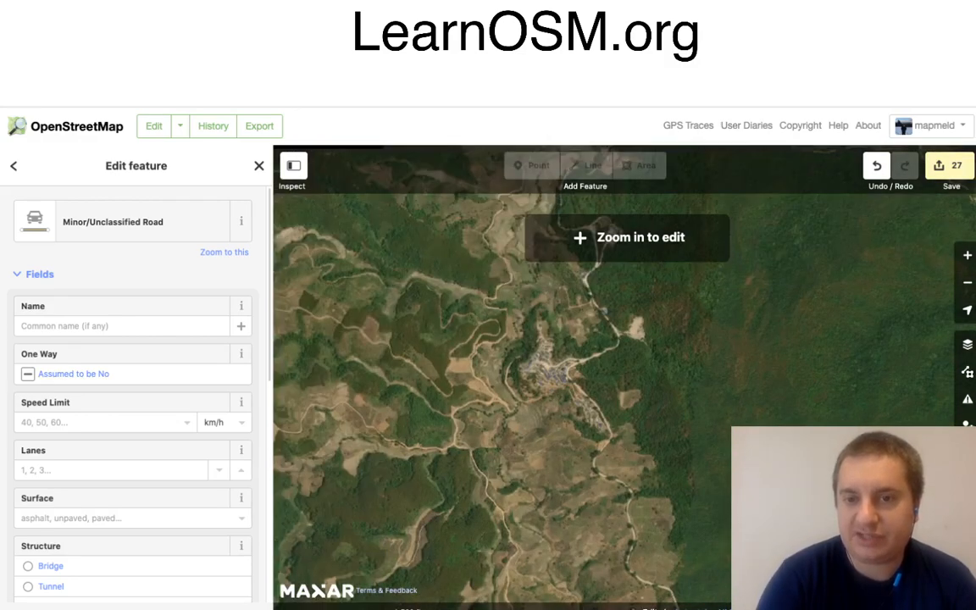
{"action": "left_click_drag", "start_coordinate": [542, 407], "coordinate": [543, 457]}
{"action": "left_click_drag", "start_coordinate": [542, 406], "coordinate": [502, 446]}
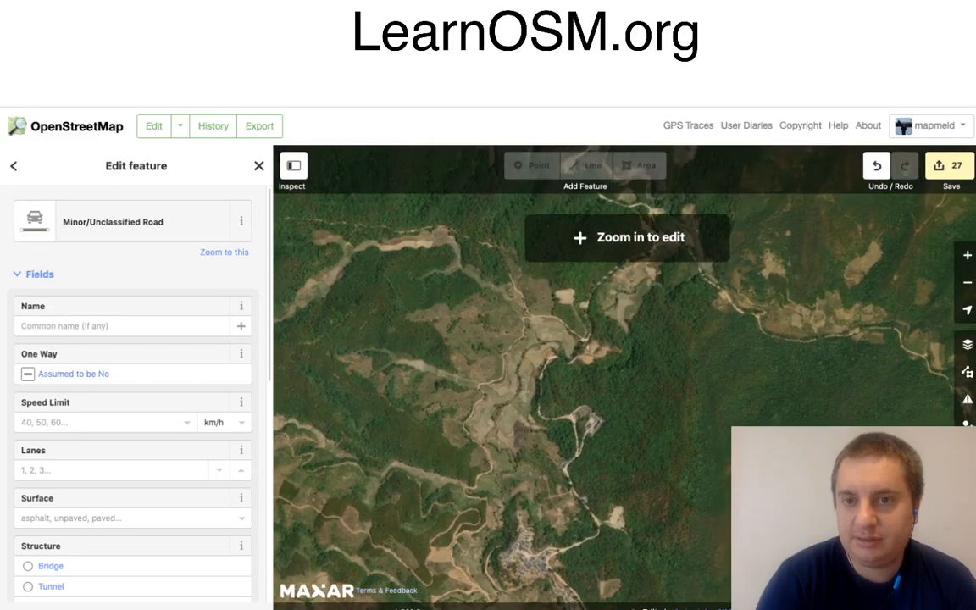
{"action": "left_click_drag", "start_coordinate": [542, 407], "coordinate": [532, 460]}
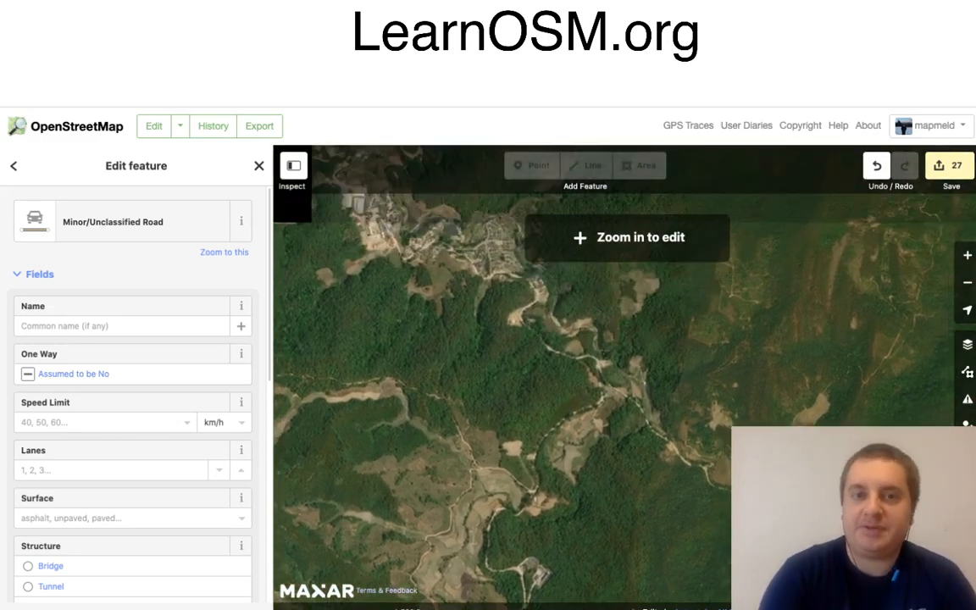
{"action": "left_click_drag", "start_coordinate": [542, 508], "coordinate": [551, 237]}
{"action": "left_click_drag", "start_coordinate": [543, 407], "coordinate": [569, 310]}
{"action": "left_click_drag", "start_coordinate": [542, 406], "coordinate": [551, 240]}
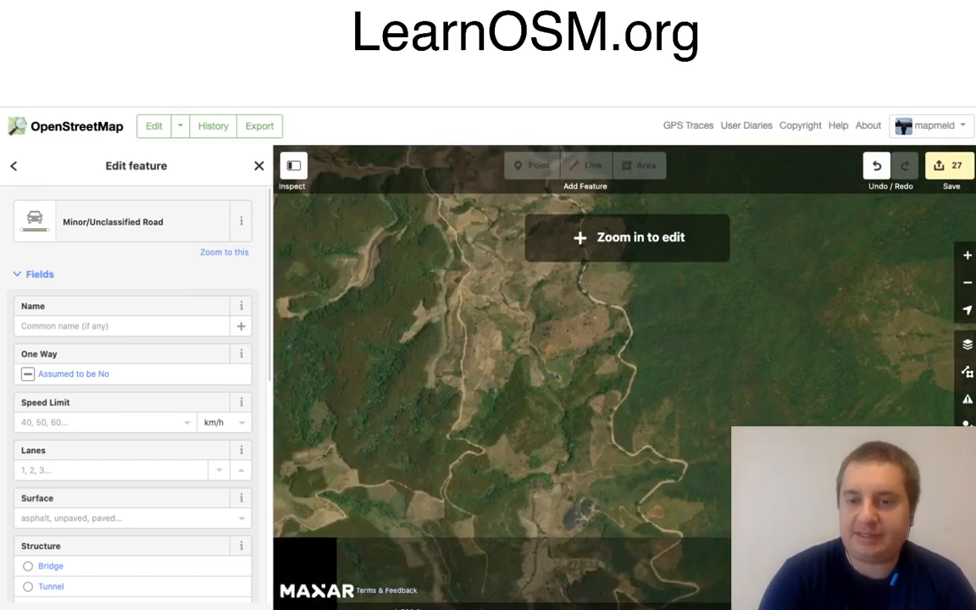
{"action": "left_click_drag", "start_coordinate": [550, 466], "coordinate": [528, 246]}
{"action": "left_click_drag", "start_coordinate": [576, 508], "coordinate": [571, 230]}
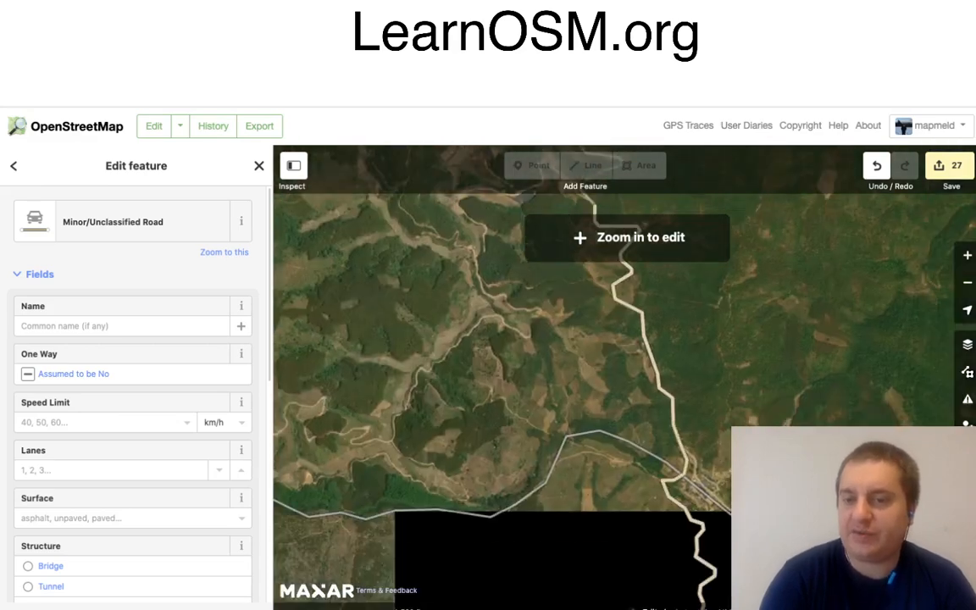
Step: Trace a new line along the village's western lane, from the open yard in the southeast northwest and north between the houses
{"action": "left_click", "coordinate": [614, 415]}
{"action": "scroll", "coordinate": [615, 416], "scroll_direction": "up", "scroll_amount": 3}
{"action": "scroll", "coordinate": [620, 420], "scroll_direction": "up", "scroll_amount": 3}
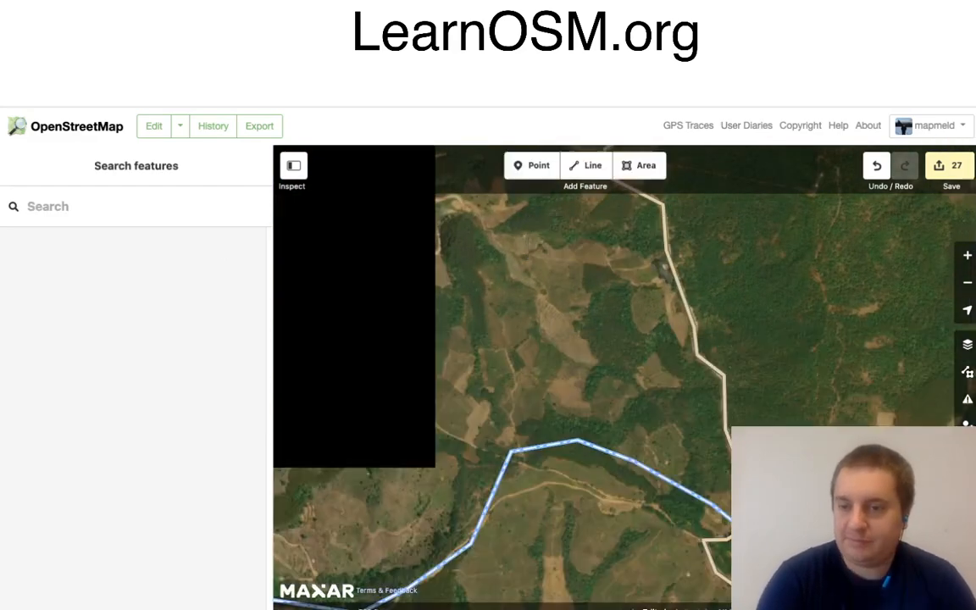
{"action": "left_click_drag", "start_coordinate": [619, 421], "coordinate": [500, 275]}
{"action": "left_click_drag", "start_coordinate": [574, 364], "coordinate": [560, 348]}
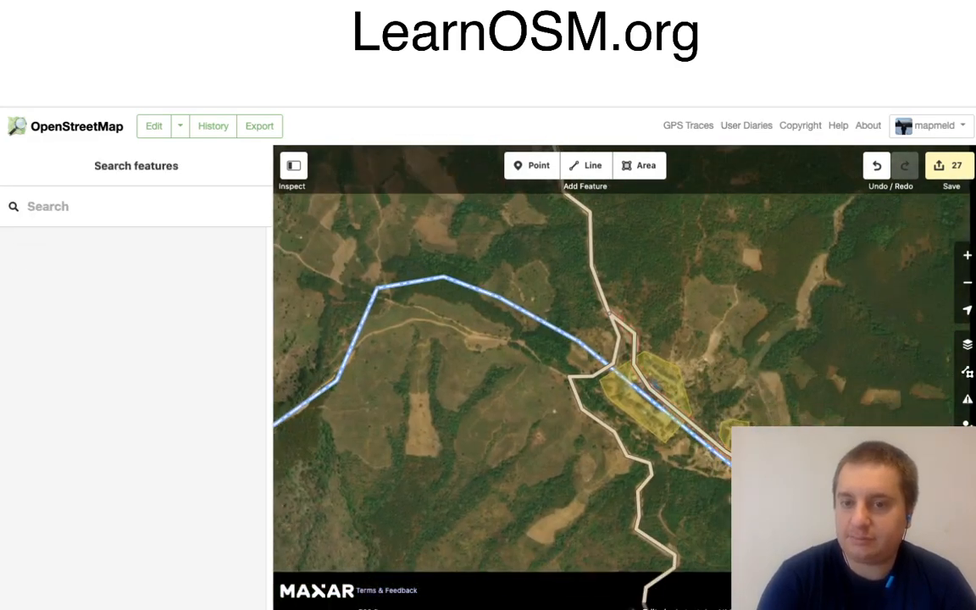
{"action": "double_click", "coordinate": [560, 348]}
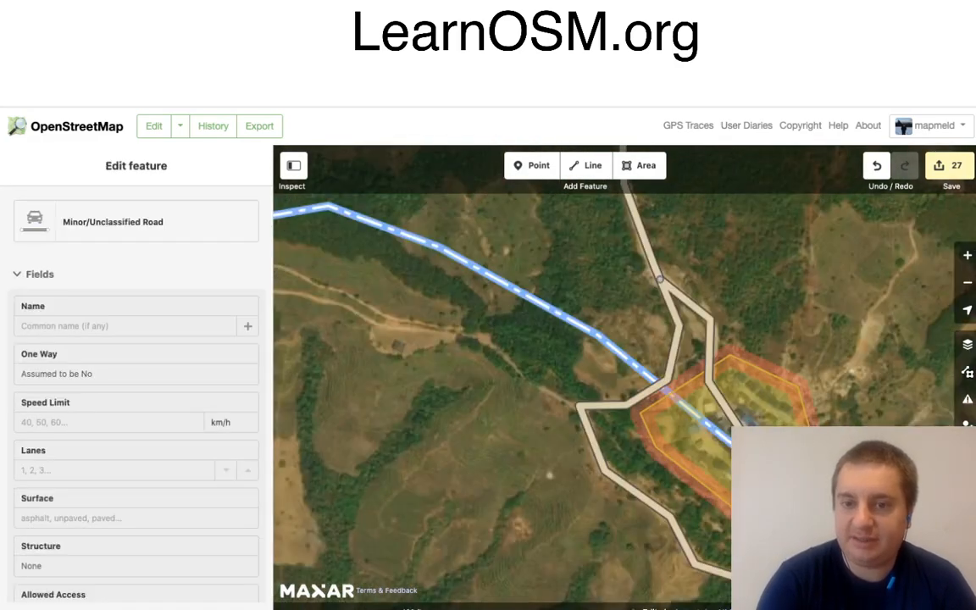
{"action": "double_click", "coordinate": [786, 308]}
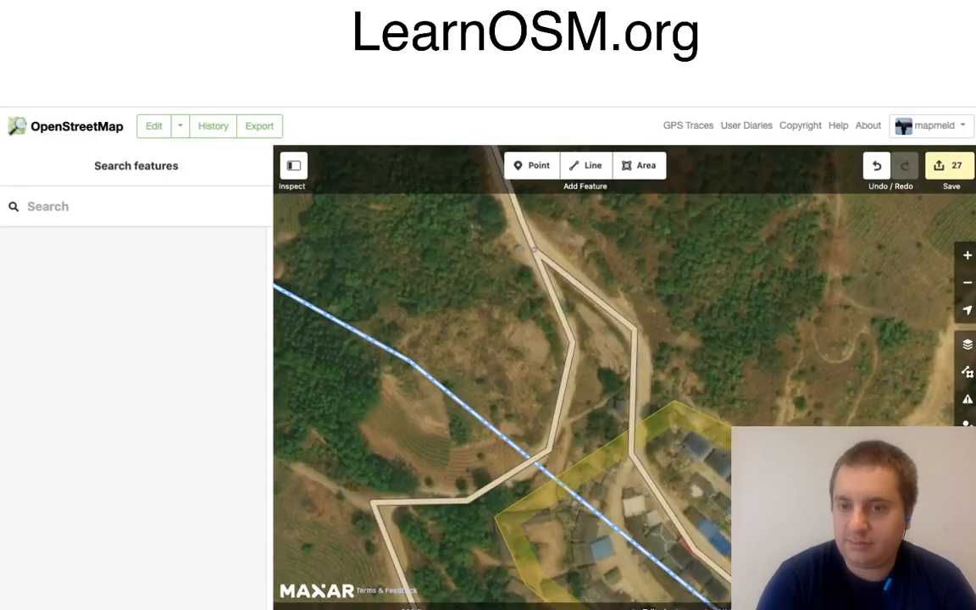
{"action": "left_click_drag", "start_coordinate": [787, 308], "coordinate": [730, 267]}
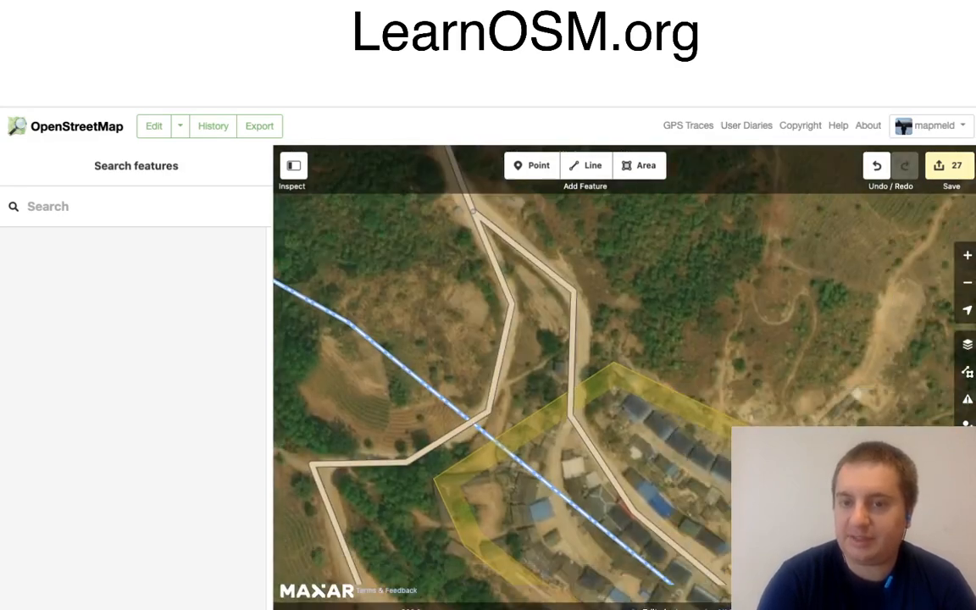
{"action": "left_click_drag", "start_coordinate": [729, 339], "coordinate": [640, 206]}
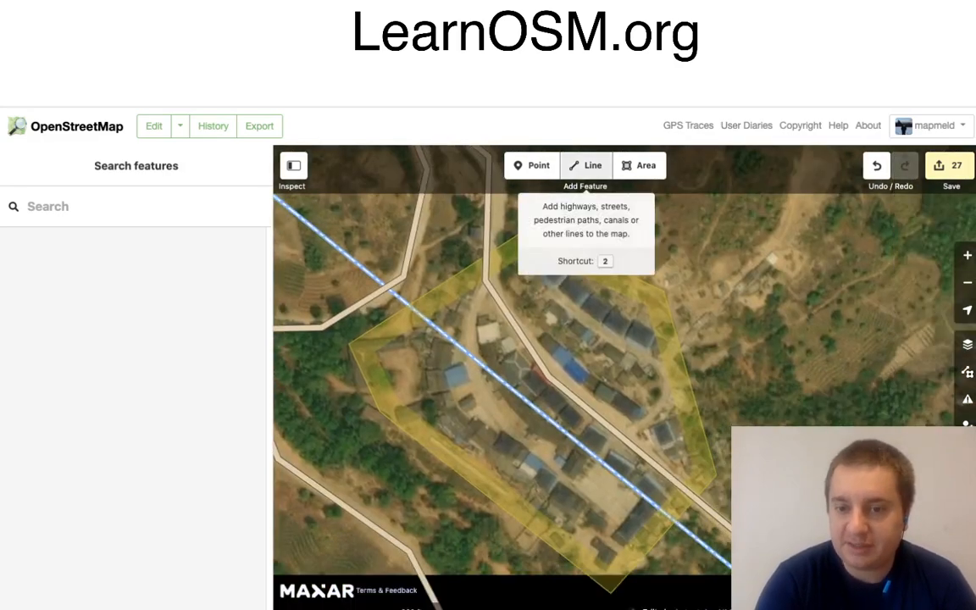
{"action": "left_click", "coordinate": [585, 165]}
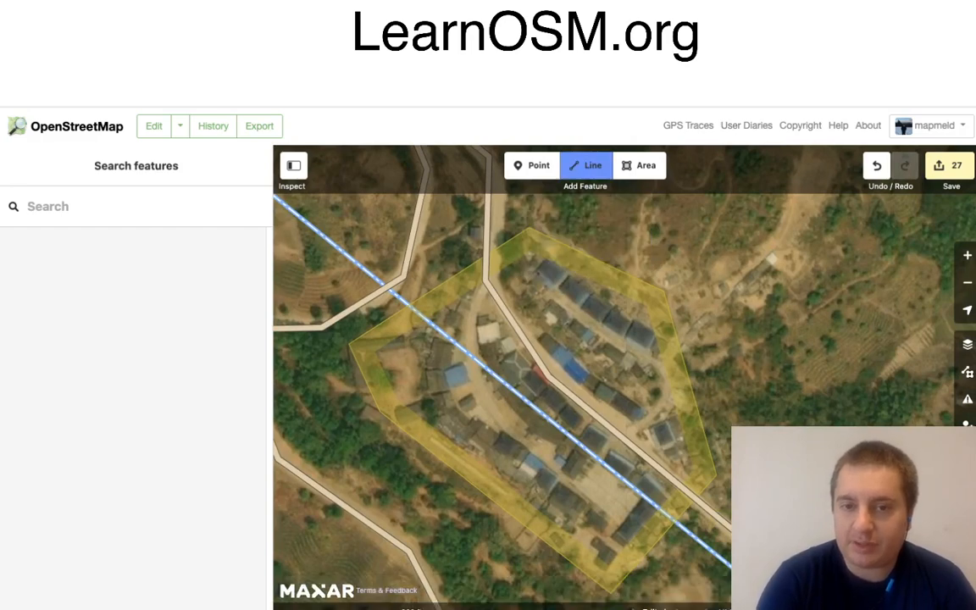
{"action": "left_click", "coordinate": [574, 488]}
{"action": "left_click", "coordinate": [500, 422]}
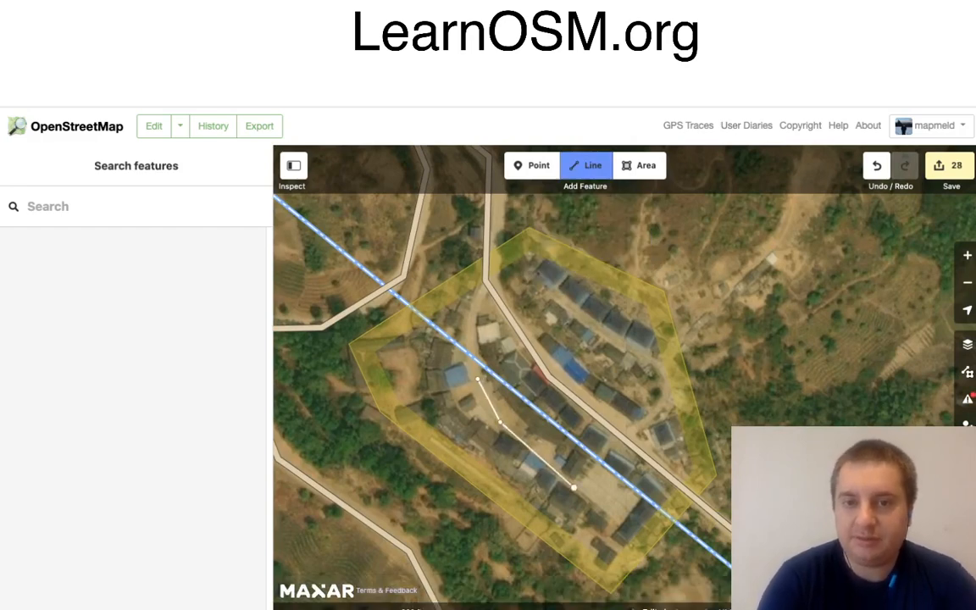
{"action": "left_click", "coordinate": [478, 379]}
{"action": "left_click", "coordinate": [473, 317]}
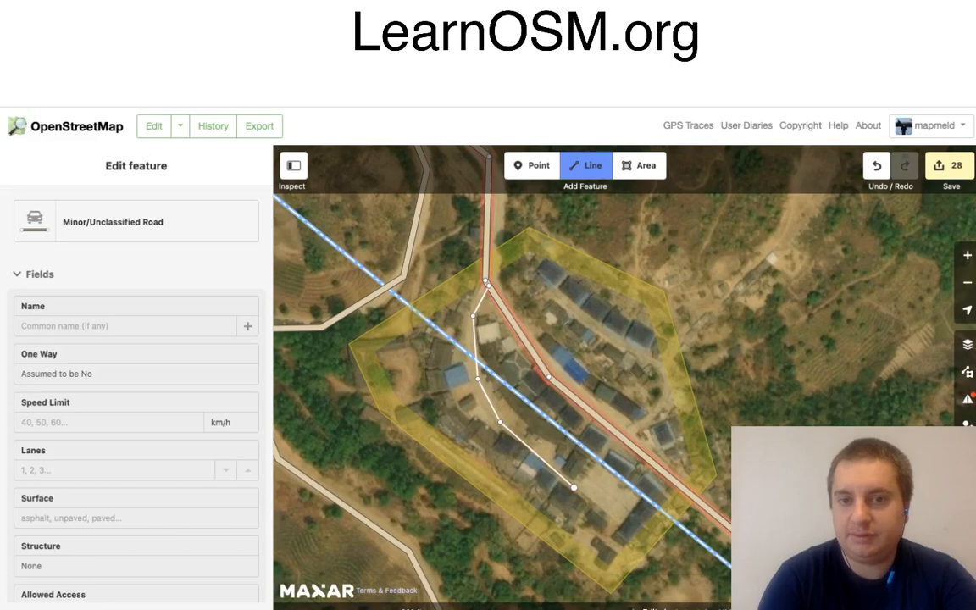
Step: Connect the new lane to the bend of the main road at the village's north edge, finish it and classify it as Residential Road
{"action": "left_click", "coordinate": [486, 284]}
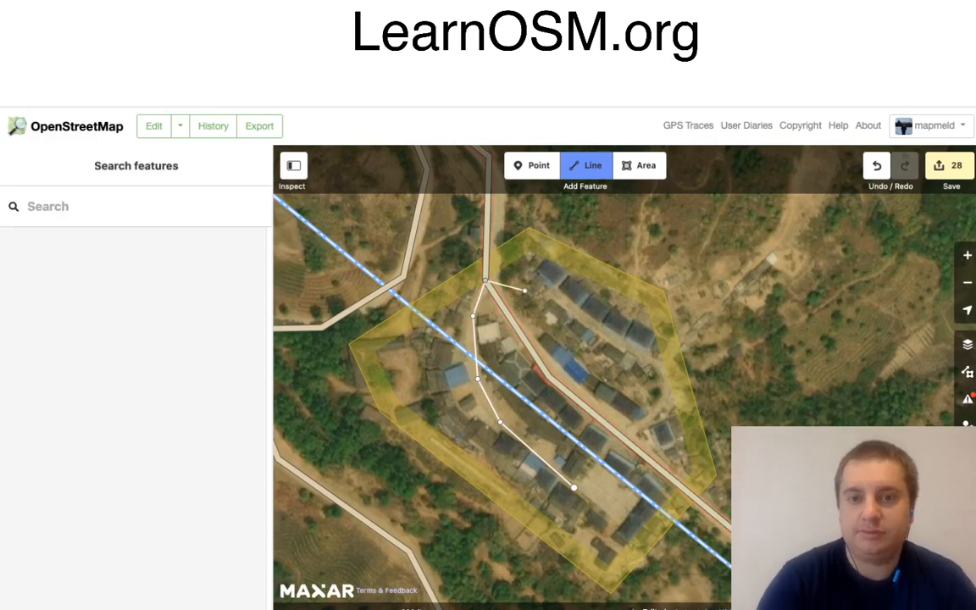
{"action": "left_click", "coordinate": [486, 282]}
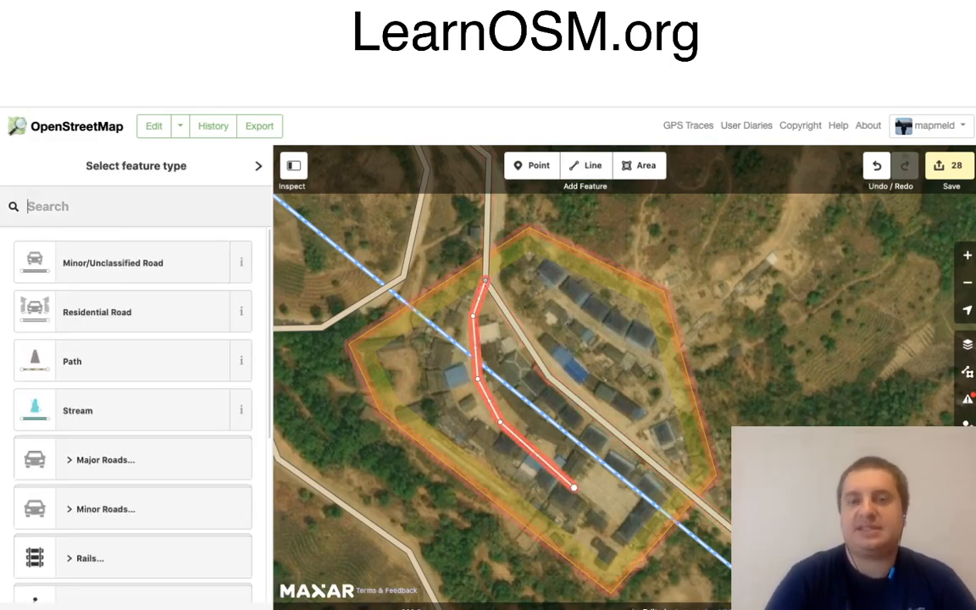
{"action": "left_click", "coordinate": [110, 312]}
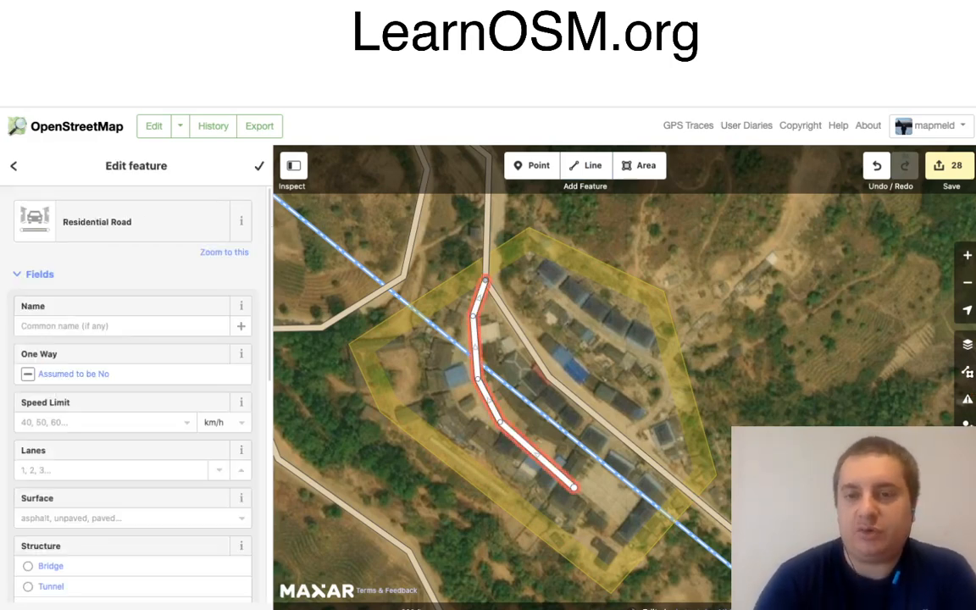
{"action": "key", "text": "Escape"}
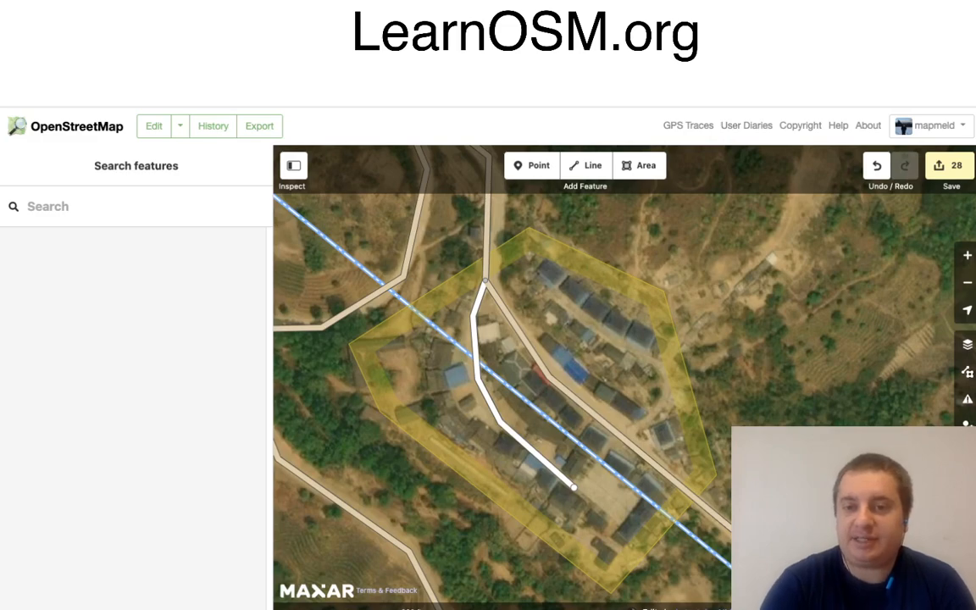
Step: Examine the imagery southeast and south of the village along the waterway for remaining unmapped roads and settlements
{"action": "scroll", "coordinate": [761, 369], "scroll_direction": "down", "scroll_amount": 5}
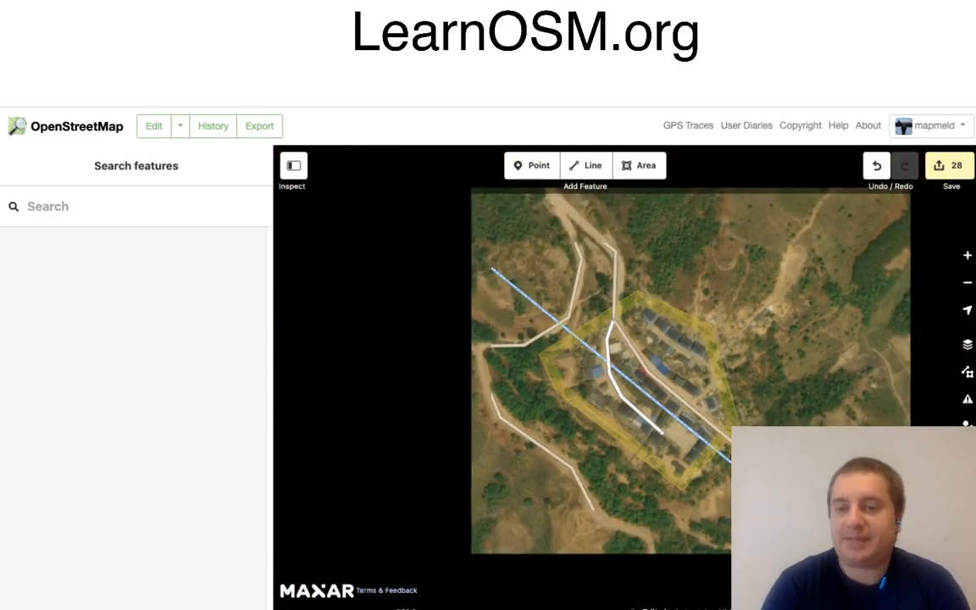
{"action": "scroll", "coordinate": [767, 348], "scroll_direction": "down", "scroll_amount": 4}
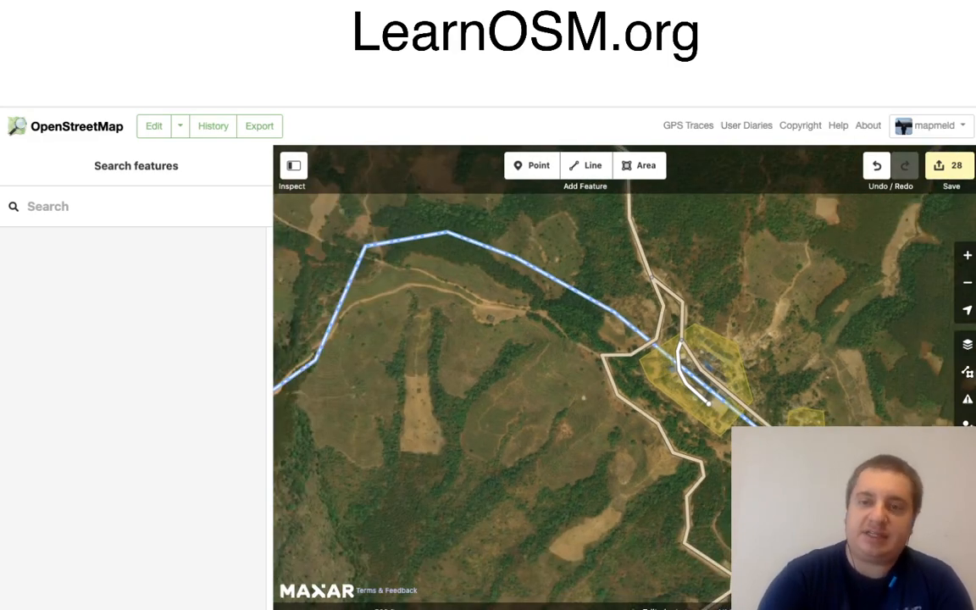
{"action": "left_click_drag", "start_coordinate": [767, 348], "coordinate": [647, 352]}
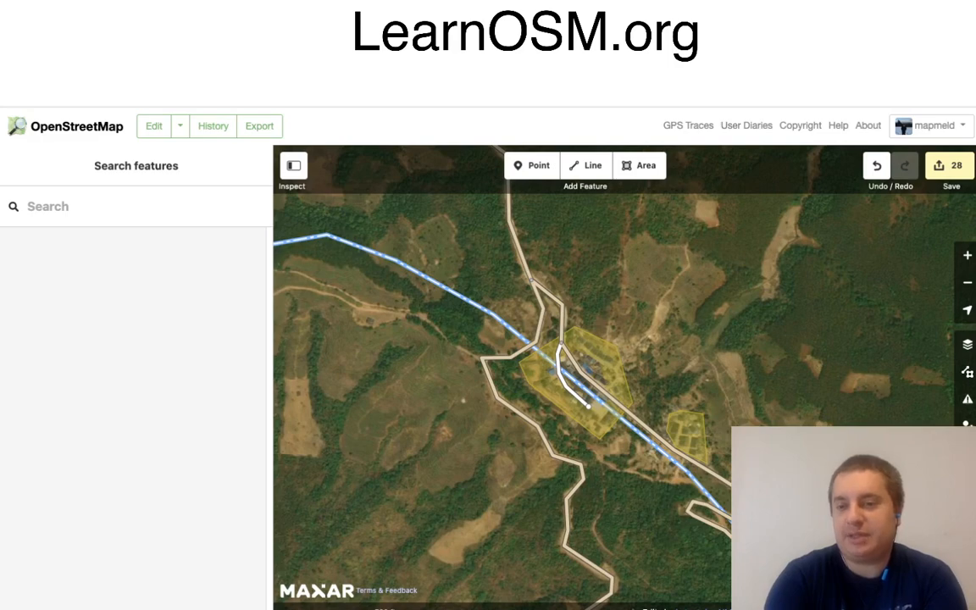
{"action": "left_click_drag", "start_coordinate": [647, 382], "coordinate": [452, 297]}
{"action": "left_click_drag", "start_coordinate": [576, 365], "coordinate": [515, 346]}
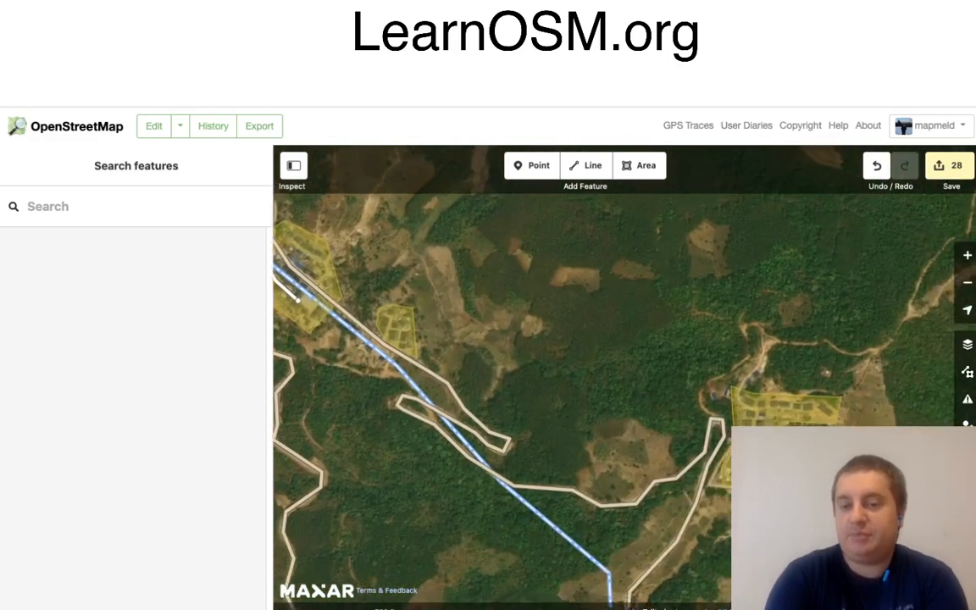
{"action": "left_click_drag", "start_coordinate": [551, 399], "coordinate": [520, 283]}
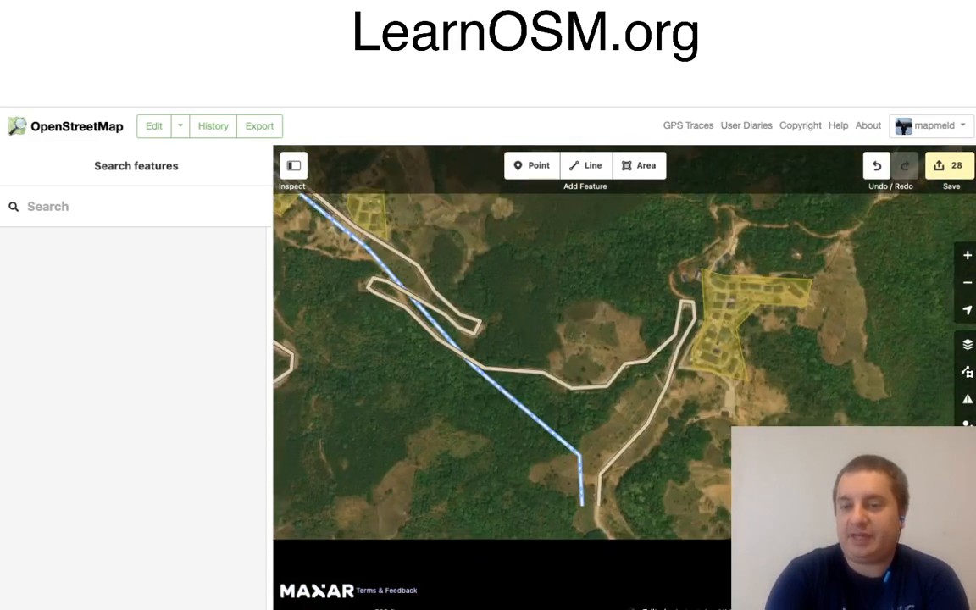
{"action": "left_click_drag", "start_coordinate": [579, 424], "coordinate": [526, 338]}
{"action": "left_click_drag", "start_coordinate": [551, 407], "coordinate": [540, 337]}
{"action": "left_click_drag", "start_coordinate": [509, 441], "coordinate": [610, 235]}
{"action": "left_click_drag", "start_coordinate": [525, 381], "coordinate": [585, 317]}
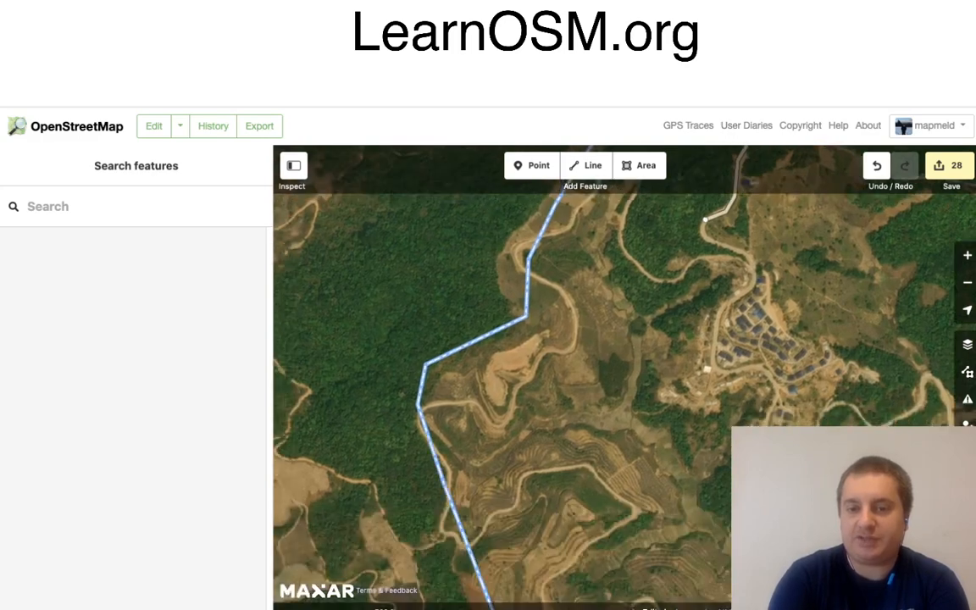
{"action": "left_click_drag", "start_coordinate": [509, 474], "coordinate": [538, 266]}
{"action": "left_click_drag", "start_coordinate": [525, 423], "coordinate": [530, 337]}
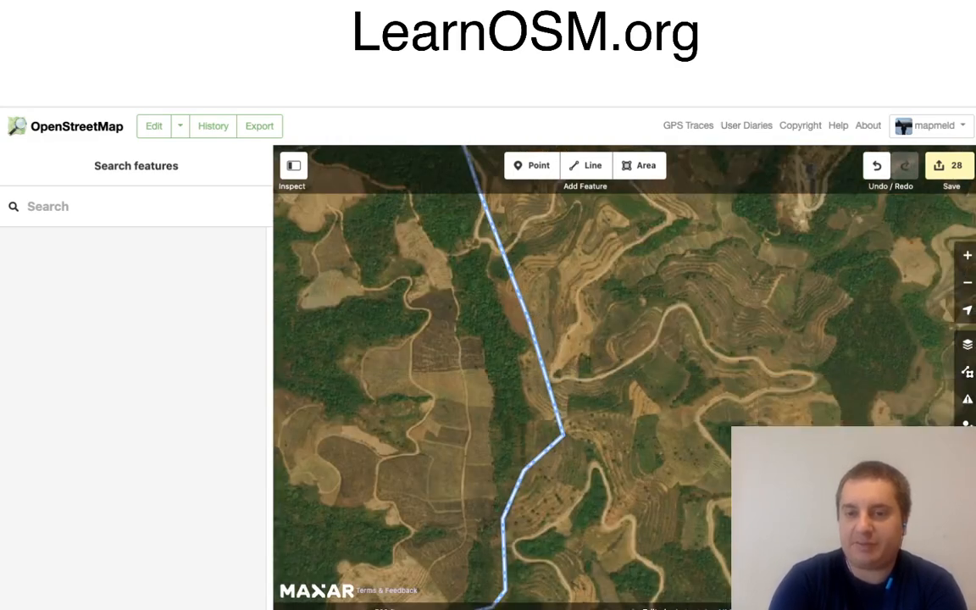
{"action": "left_click_drag", "start_coordinate": [542, 381], "coordinate": [539, 381]}
{"action": "left_click_drag", "start_coordinate": [534, 449], "coordinate": [546, 267]}
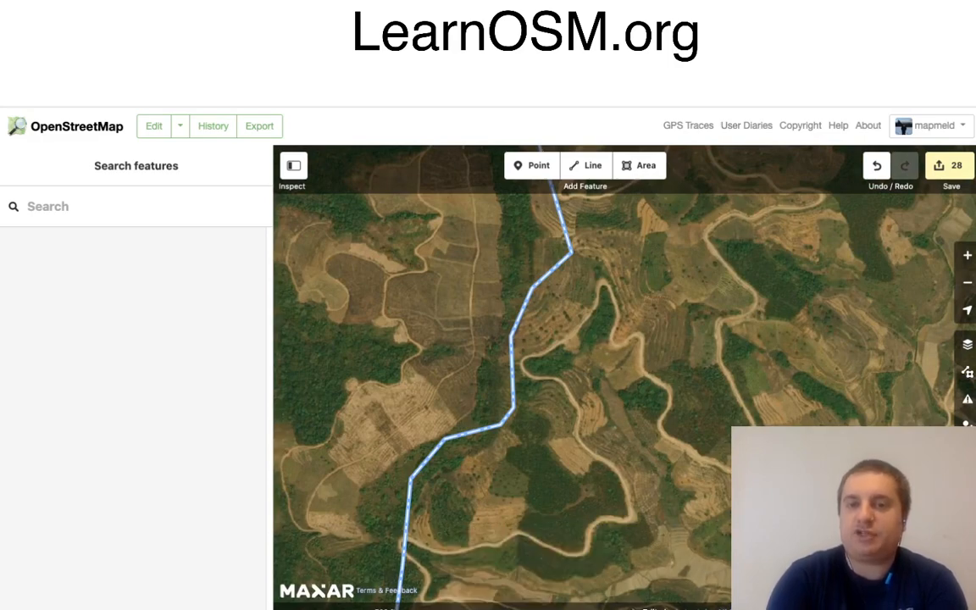
{"action": "left_click_drag", "start_coordinate": [534, 216], "coordinate": [585, 584]}
{"action": "left_click_drag", "start_coordinate": [543, 297], "coordinate": [559, 507]}
{"action": "left_click_drag", "start_coordinate": [550, 339], "coordinate": [542, 430]}
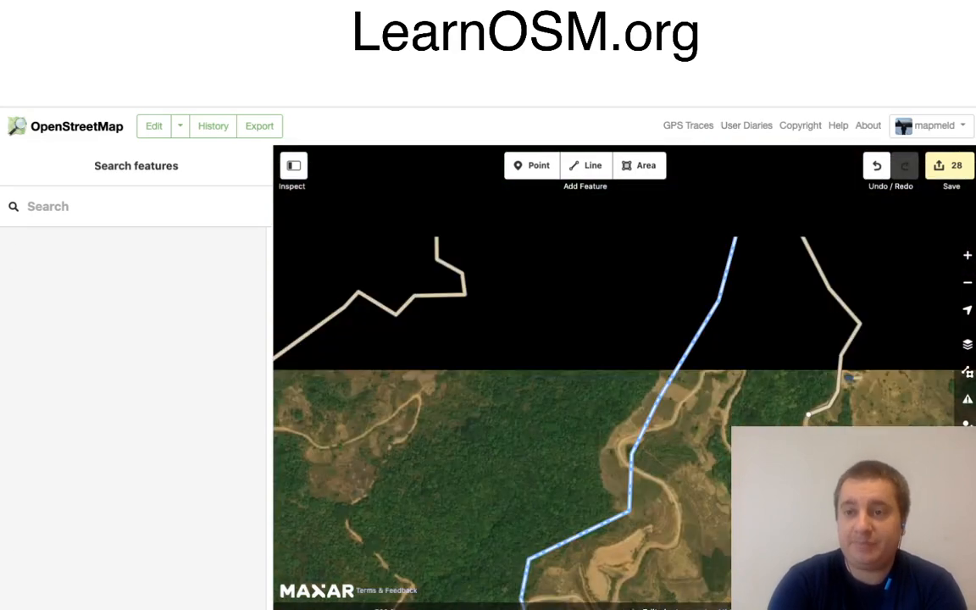
{"action": "left_click_drag", "start_coordinate": [542, 254], "coordinate": [550, 508]}
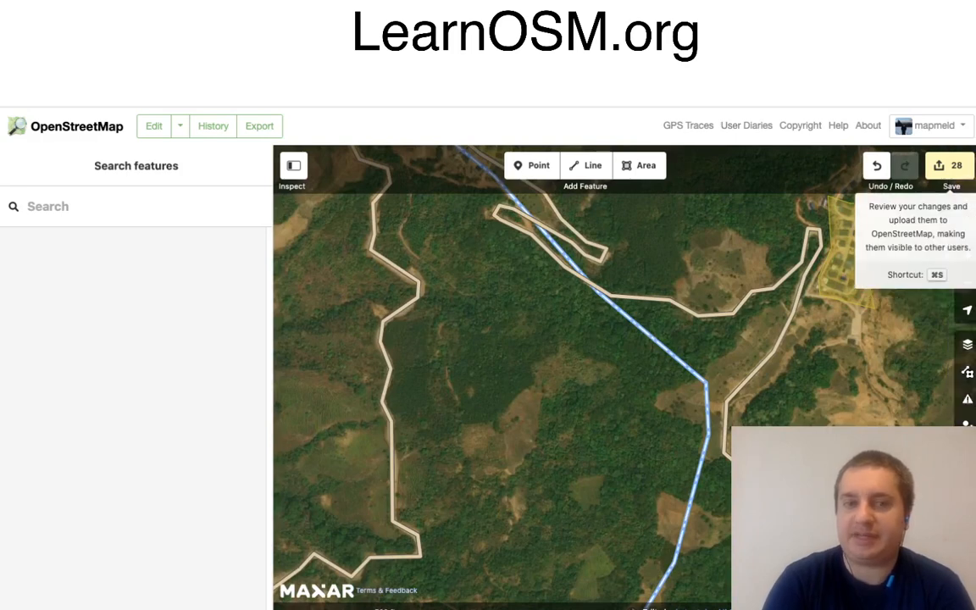
Step: Upload the edits to OpenStreetMap with the changeset comment "trace roads and streams"
{"action": "left_click", "coordinate": [949, 165]}
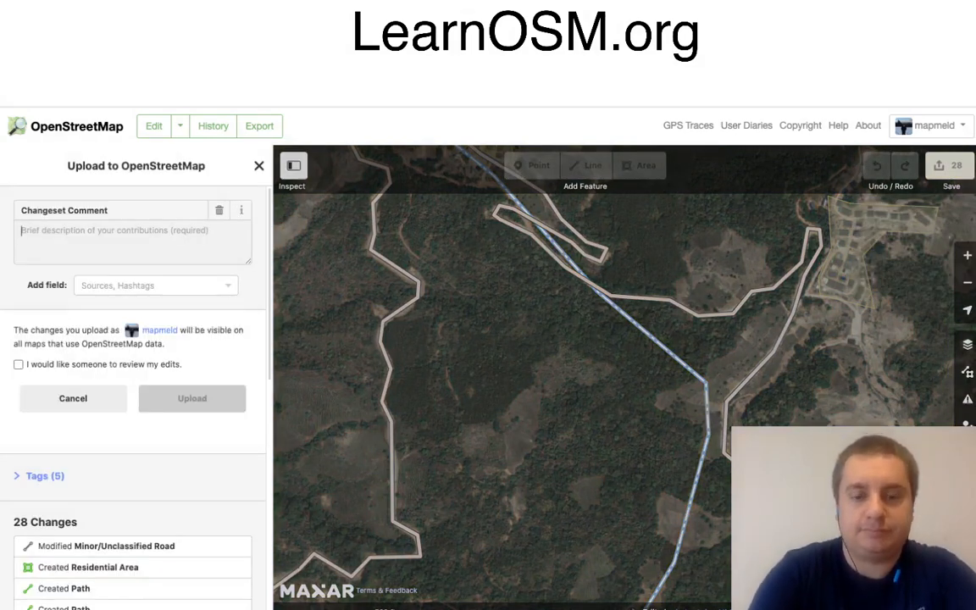
{"action": "type", "text": "trac"}
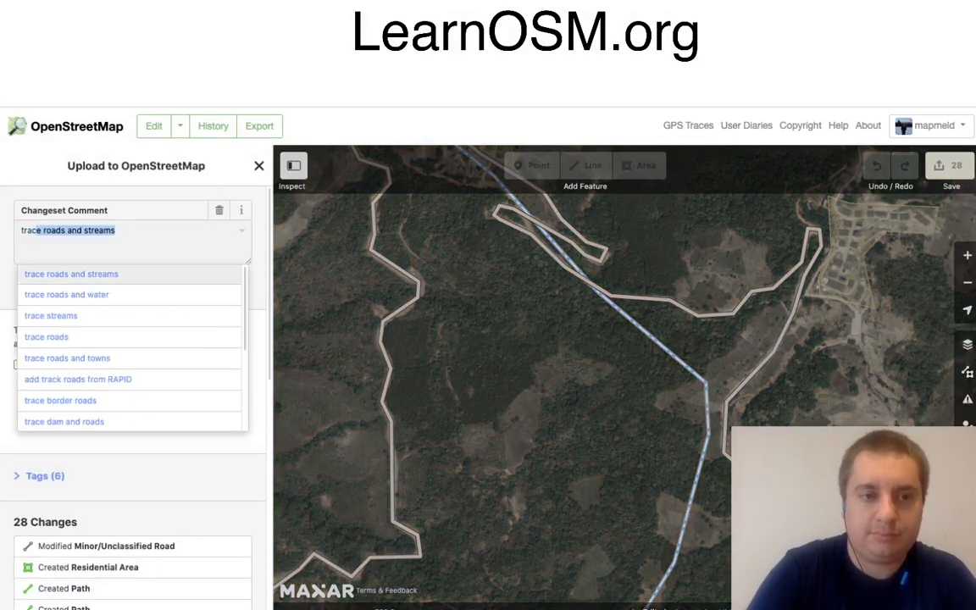
{"action": "type", "text": "e"}
{"action": "key", "text": "Return"}
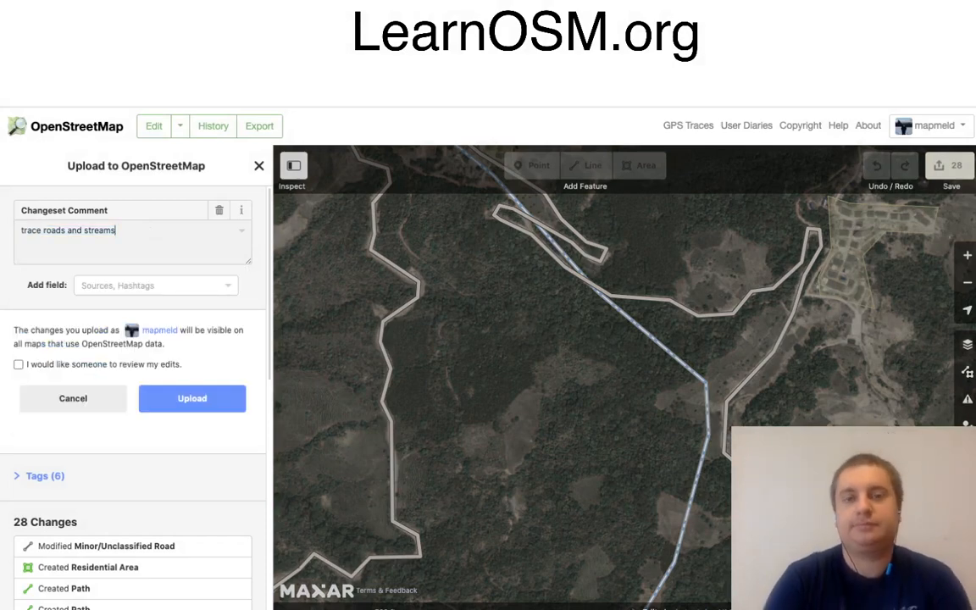
{"action": "left_click", "coordinate": [193, 398]}
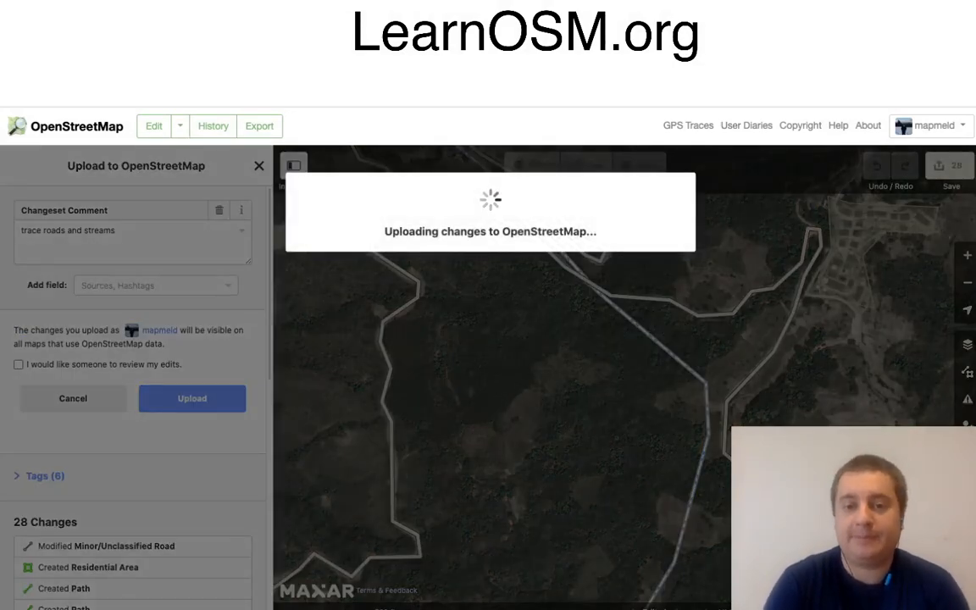